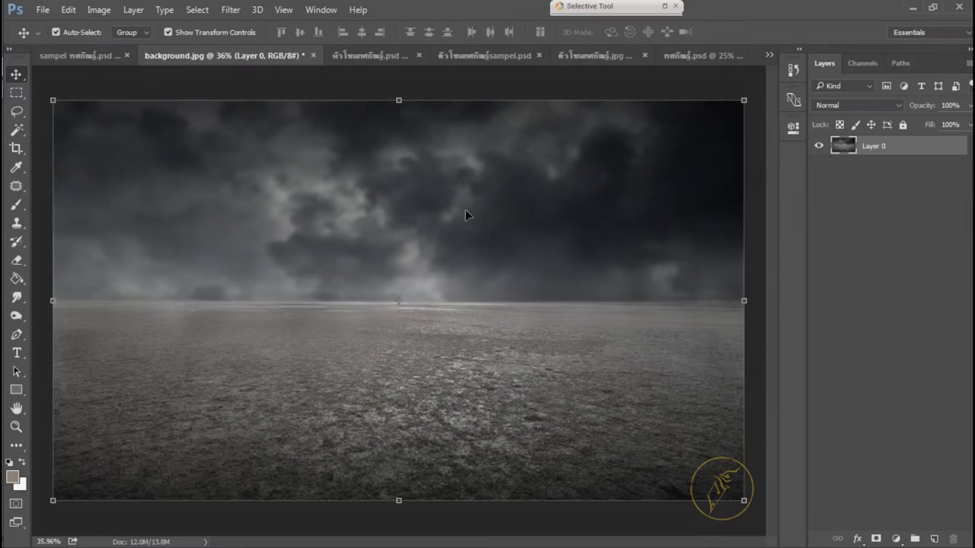
Step: Erase the cloudy sky above the horizon from the ground photo
scroll(465, 210, down, 3)
scroll(441, 272, up, 2)
key(m)
drag(114, 134, 683, 306)
click(908, 147)
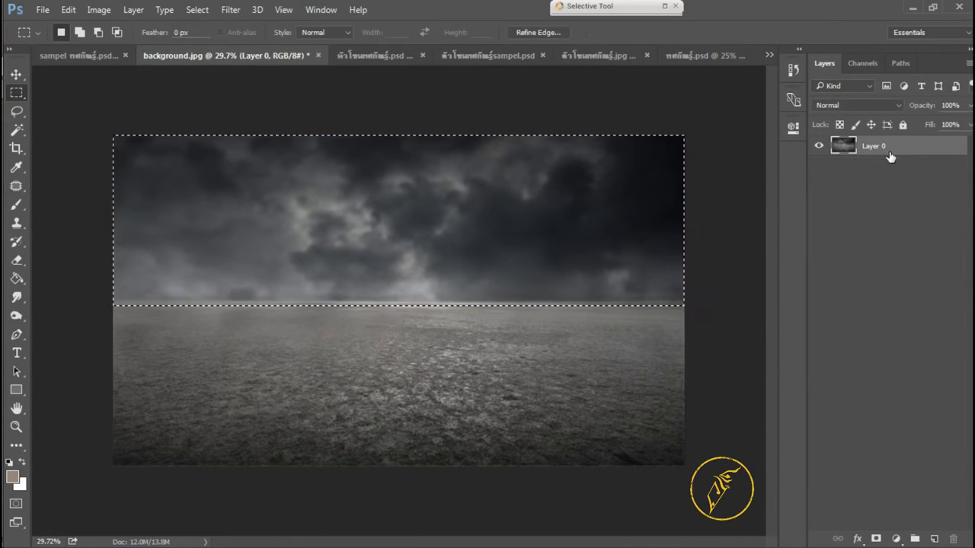
key(Delete)
key(ctrl+d)
Step: Add a new layer beneath the ground and fill it with flat grey
key(v)
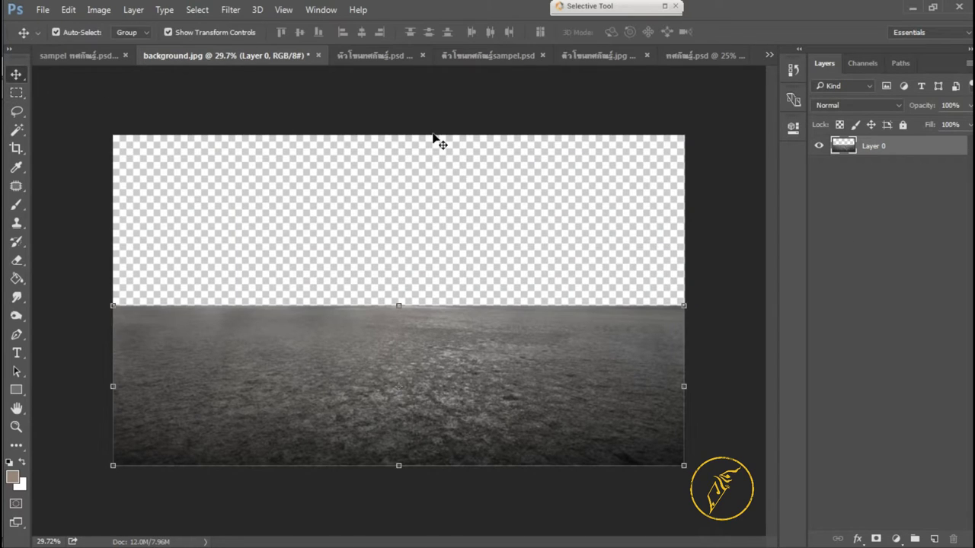
ctrl+click(933, 540)
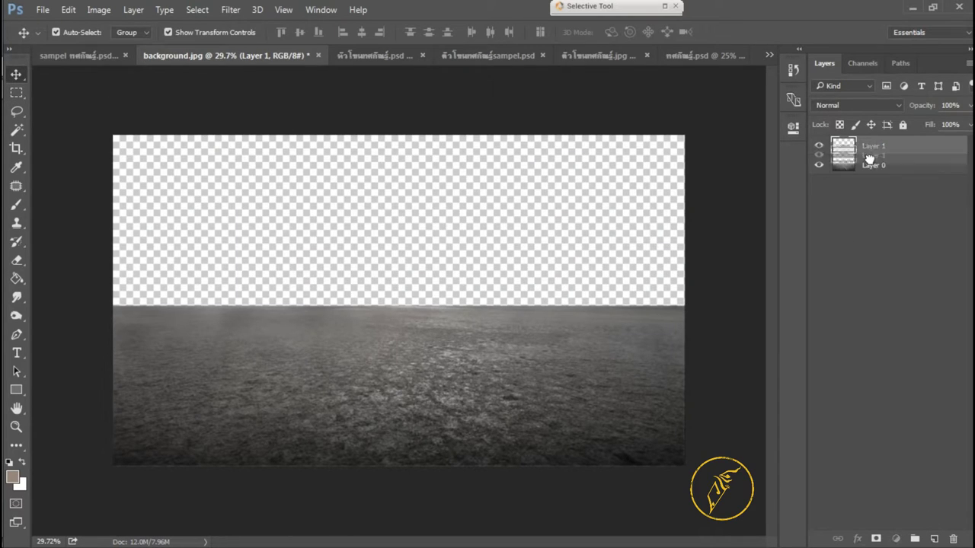
click(17, 279)
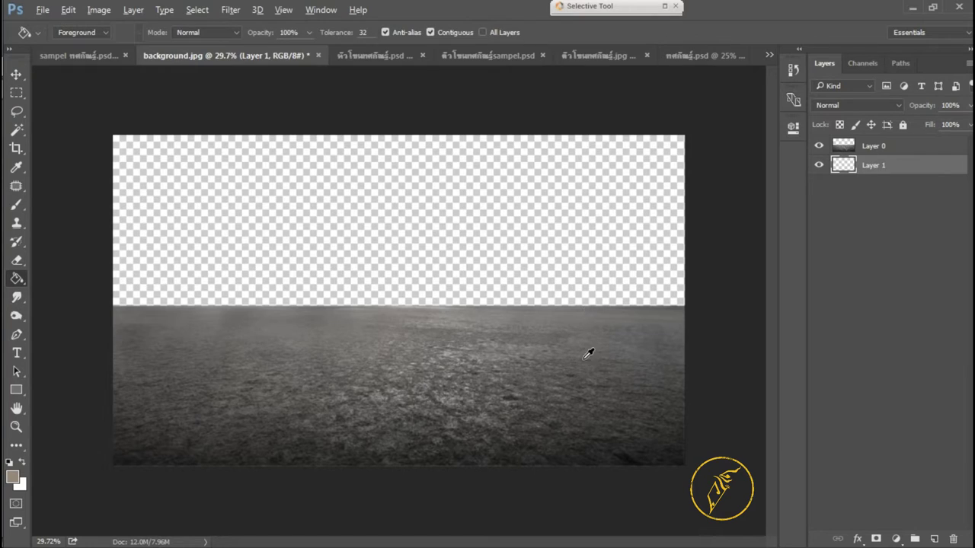
click(521, 257)
Step: Pull the top edge of the ground layer (Layer 0) slightly lower and commit it
key(v)
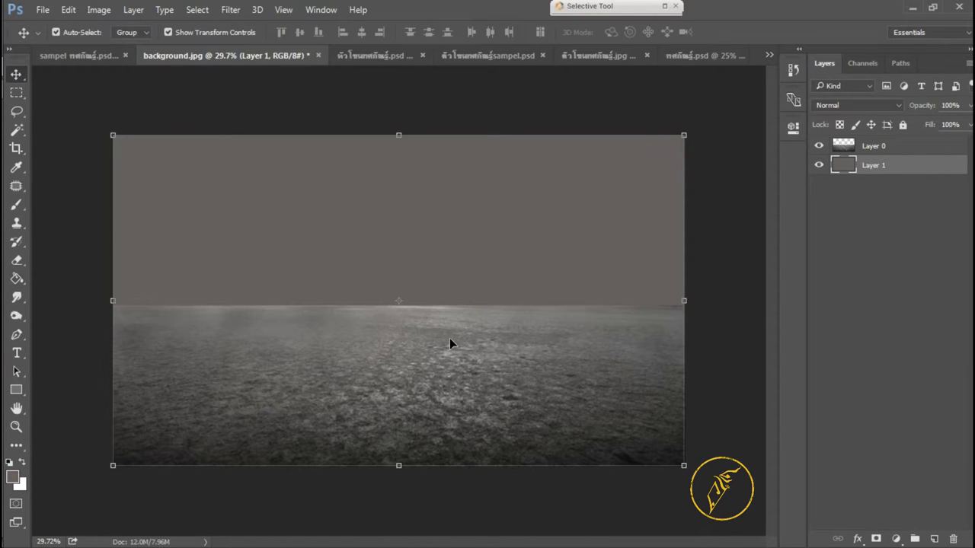
click(449, 339)
drag(399, 306, 398, 325)
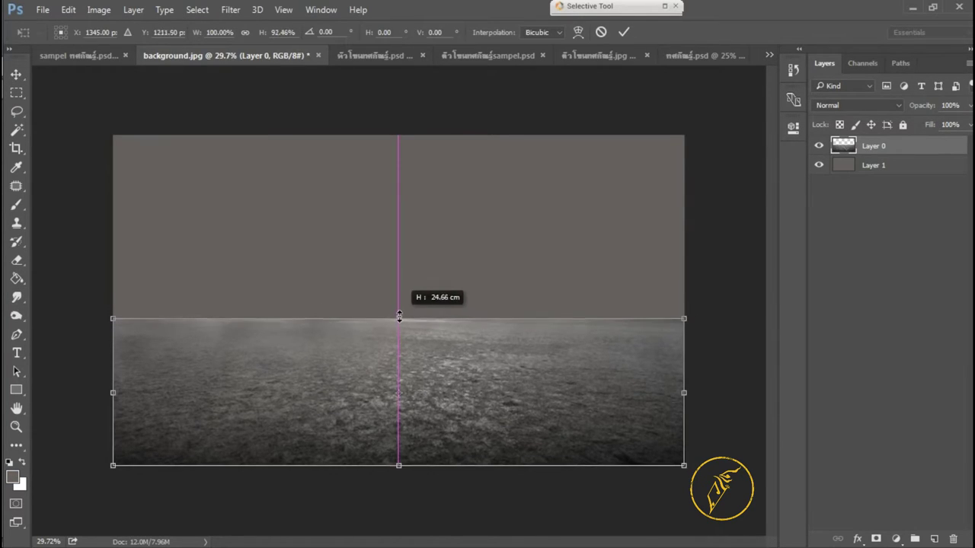
scroll(409, 399, up, 2)
scroll(483, 370, up, 2)
scroll(493, 361, down, 3)
click(623, 33)
Step: Re-confirm the ground transform and add a layer mask to Layer 0
scroll(404, 405, up, 1)
scroll(410, 396, down, 1)
scroll(418, 389, up, 1)
scroll(418, 390, down, 1)
key(ctrl+t)
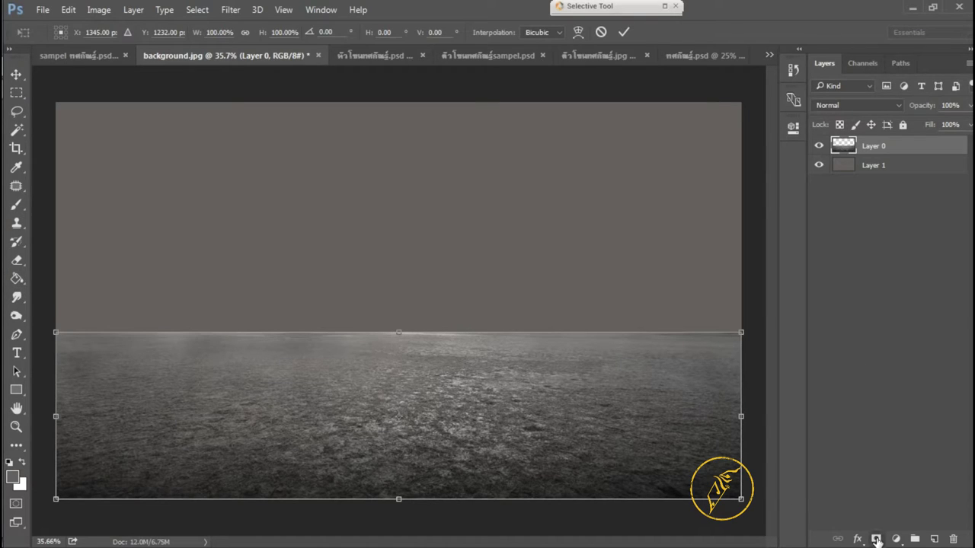
key(Return)
click(876, 539)
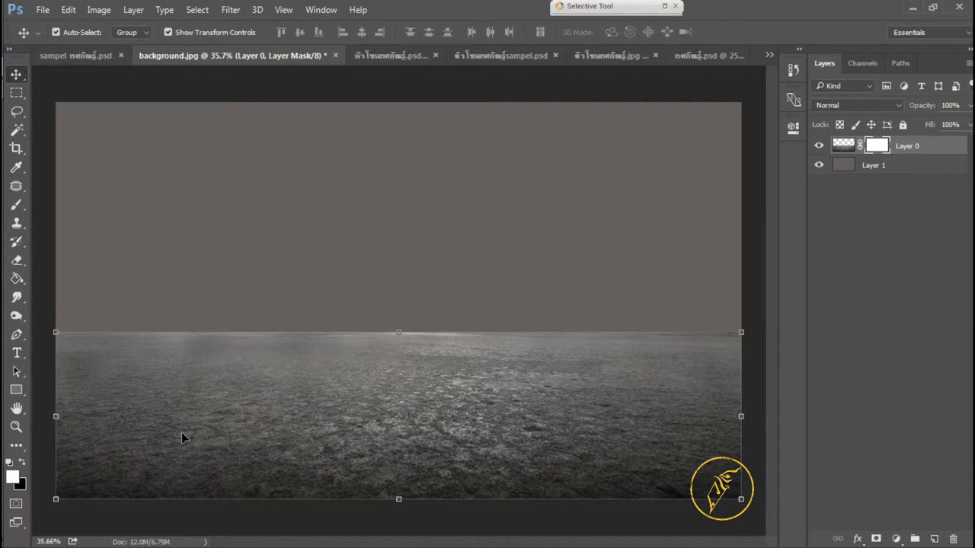
Step: Draw a gradient on Layer 0's mask to fade the sharp horizon into fog
right_click(16, 279)
click(76, 279)
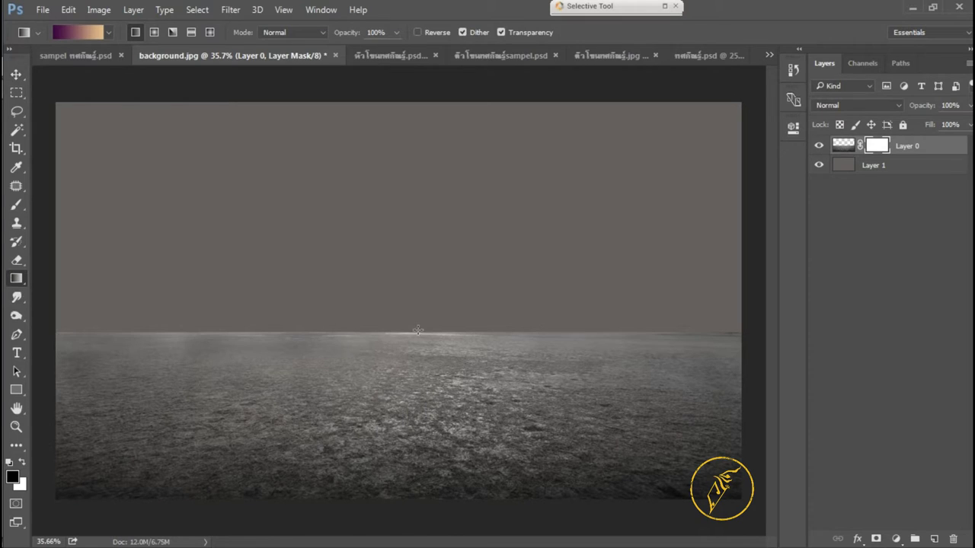
drag(416, 472, 424, 450)
key(ctrl+z)
key(ctrl+z)
key(ctrl+z)
drag(417, 338, 418, 377)
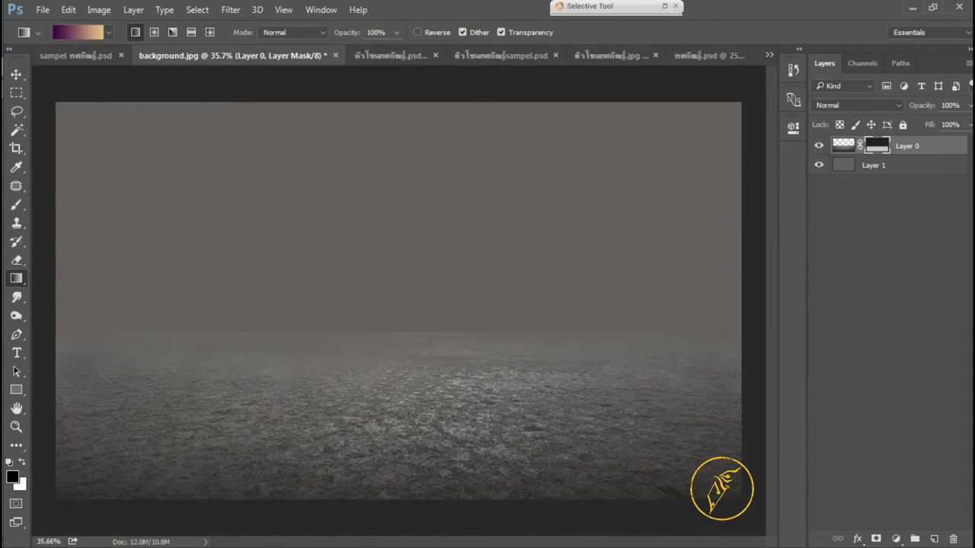
Step: Compare the horizon with and without the fog, keeping the foggy gradient
scroll(484, 398, up, 3)
scroll(480, 463, down, 1)
scroll(500, 446, down, 1)
scroll(620, 310, down, 2)
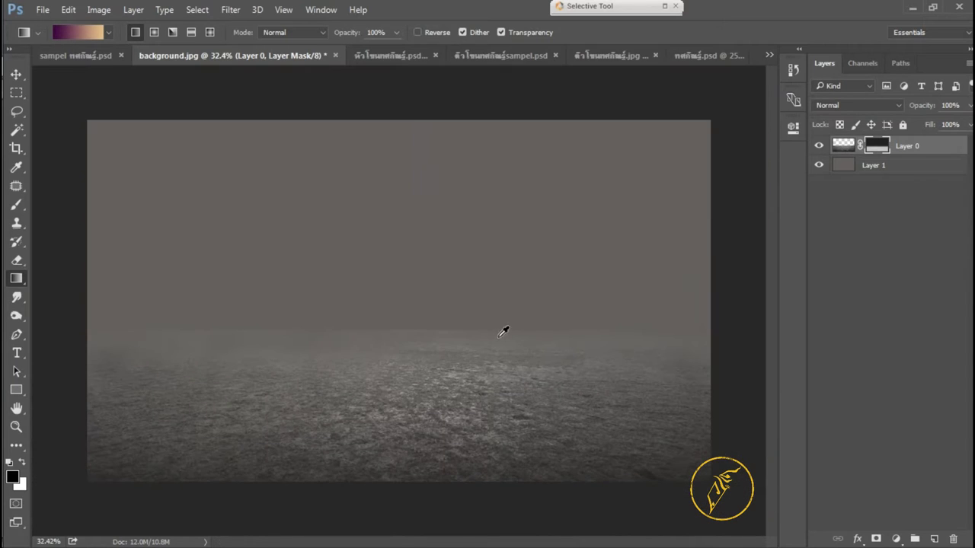
scroll(406, 348, up, 1)
key(ctrl+z)
key(ctrl+z)
key(ctrl+z)
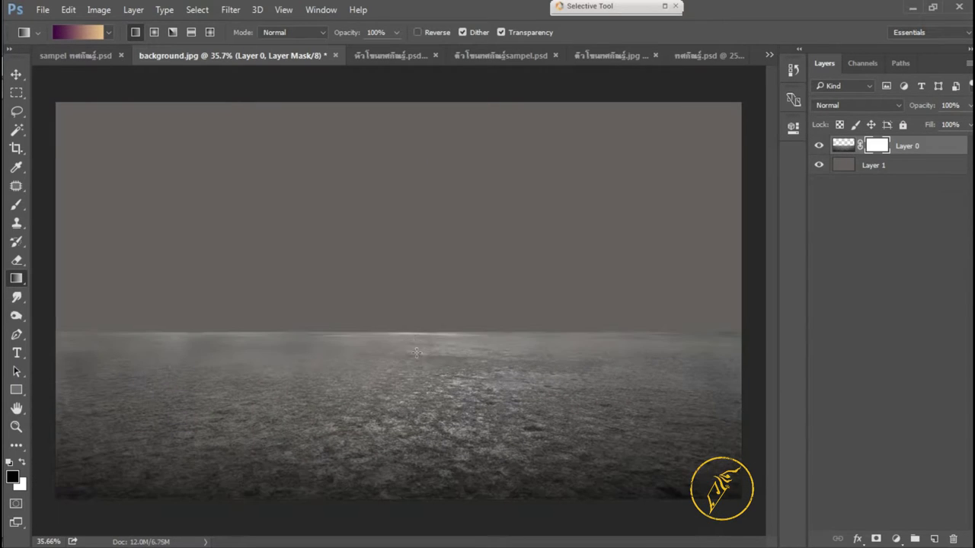
key(ctrl+z)
scroll(401, 388, up, 2)
scroll(637, 462, down, 1)
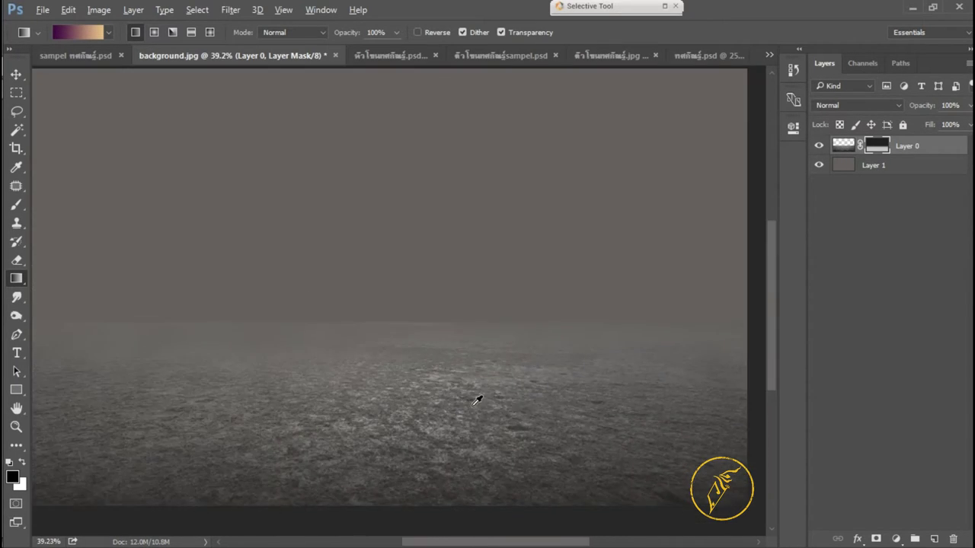
scroll(522, 413, down, 1)
Step: Set the brush size to 250 and target the ground image instead of its mask
key(b)
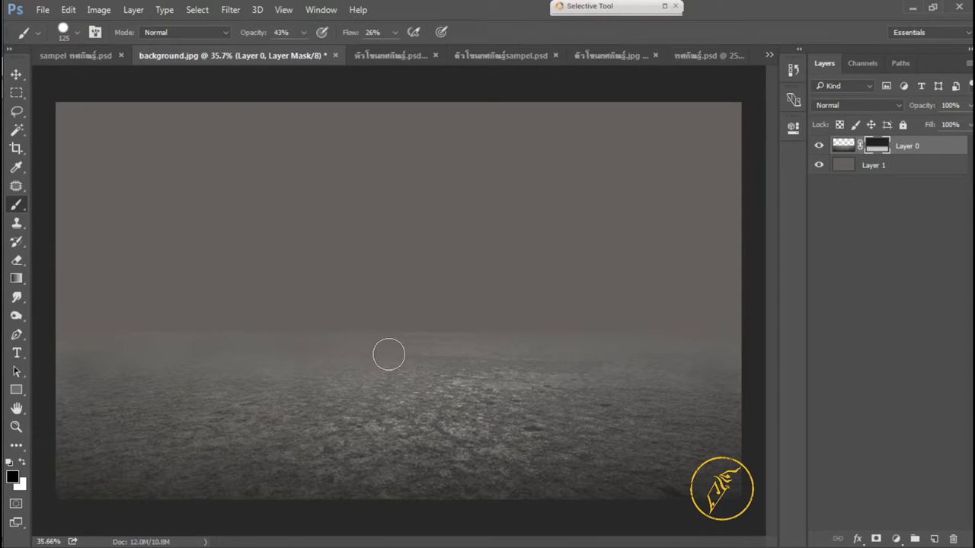
right_click(424, 327)
double_click(459, 383)
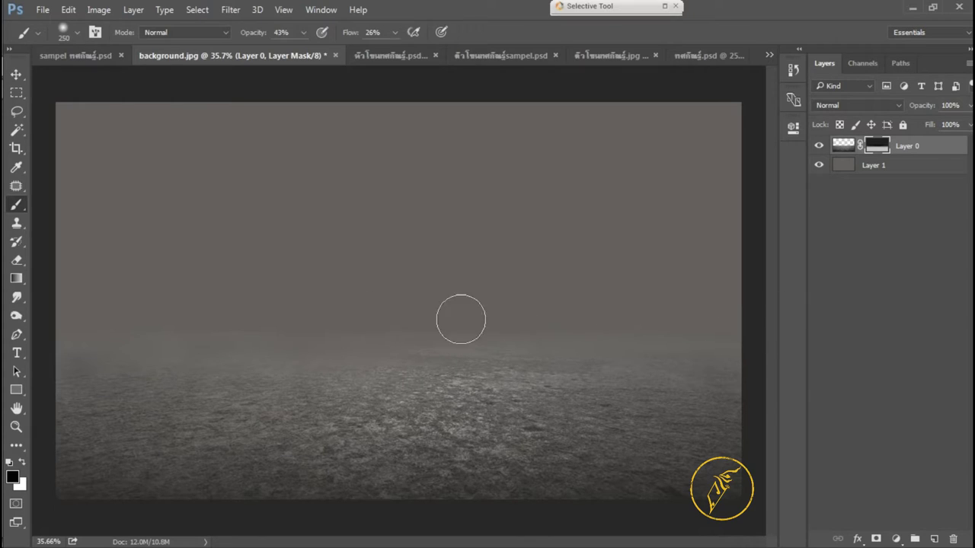
key(v)
click(841, 148)
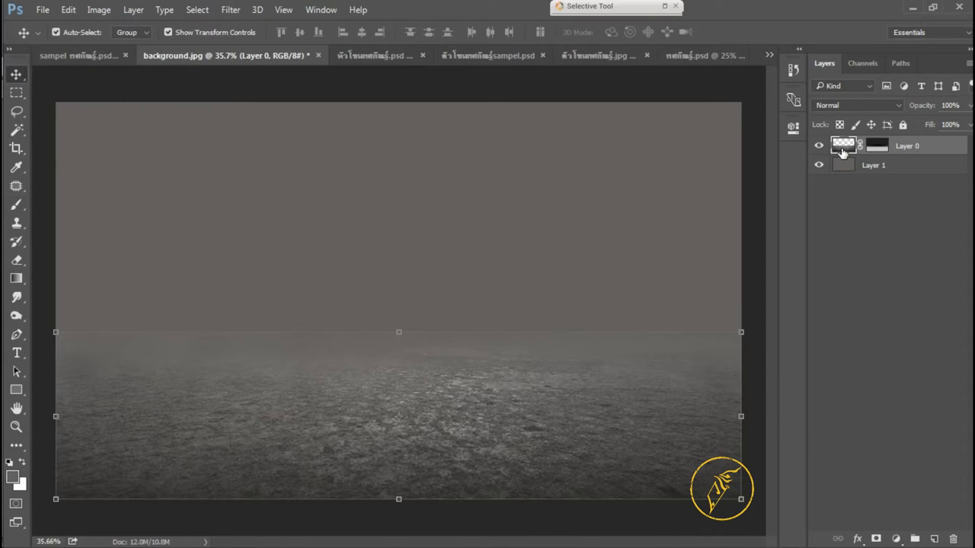
Step: Add a Curves adjustment and bend the midpoint down to darken the ground
click(893, 539)
click(838, 313)
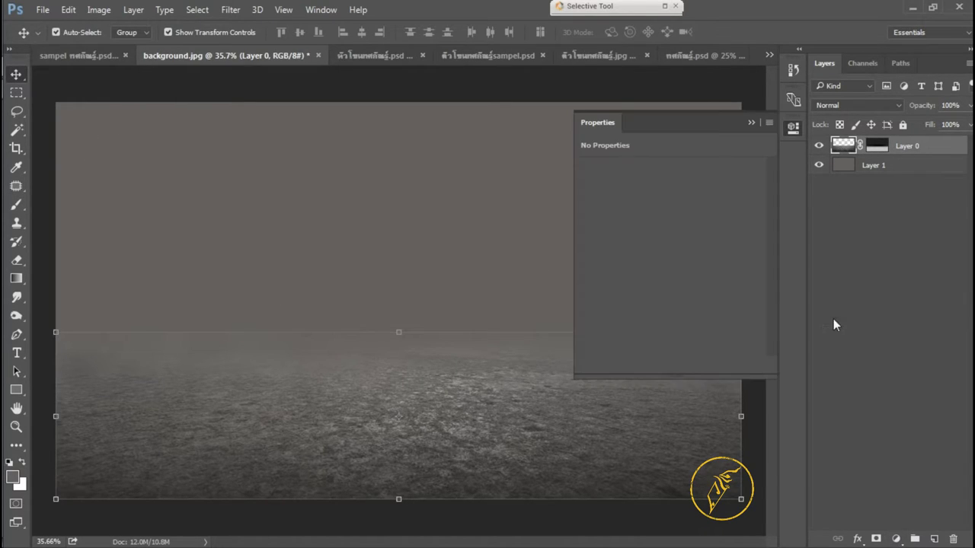
click(683, 273)
drag(683, 273, 690, 276)
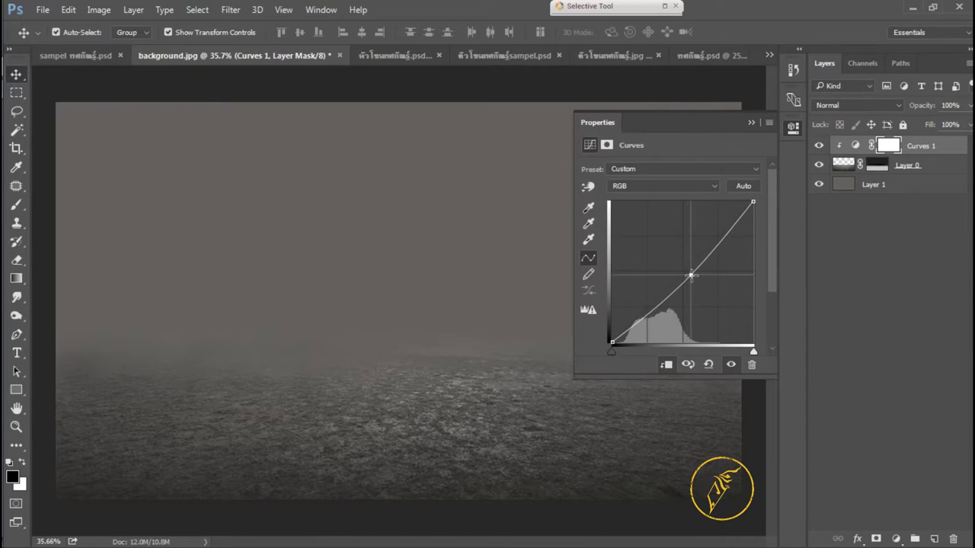
click(754, 135)
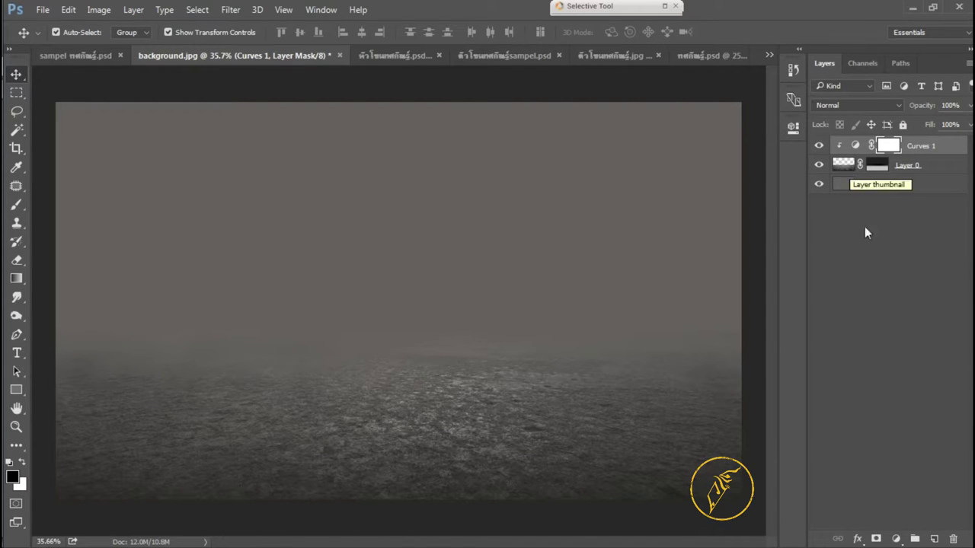
Step: Add a clipped Color Balance warming the midtones to about +11, −5, −32
click(895, 539)
click(856, 380)
click(667, 367)
mouse_move(652, 248)
mouse_down()
mouse_move(640, 250)
mouse_move(660, 225)
mouse_move(647, 225)
mouse_move(659, 201)
mouse_up()
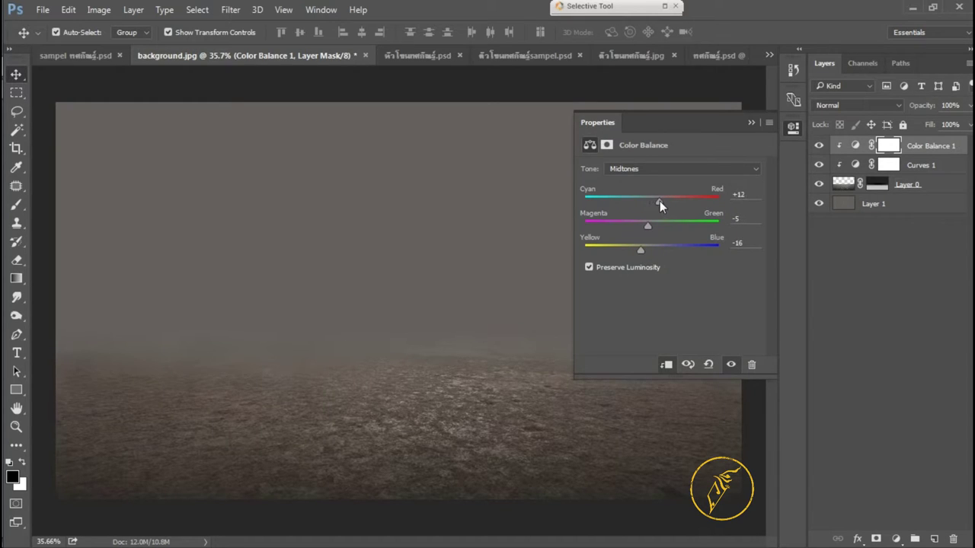
drag(639, 251, 633, 252)
click(751, 122)
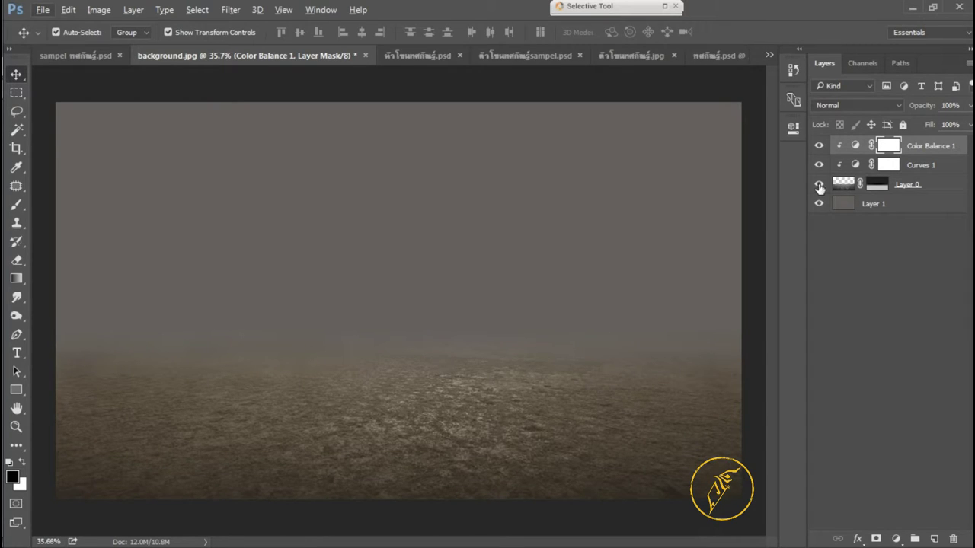
Step: Select the ground layer's mask with the Brush, then return to the Move tool
click(877, 184)
key(b)
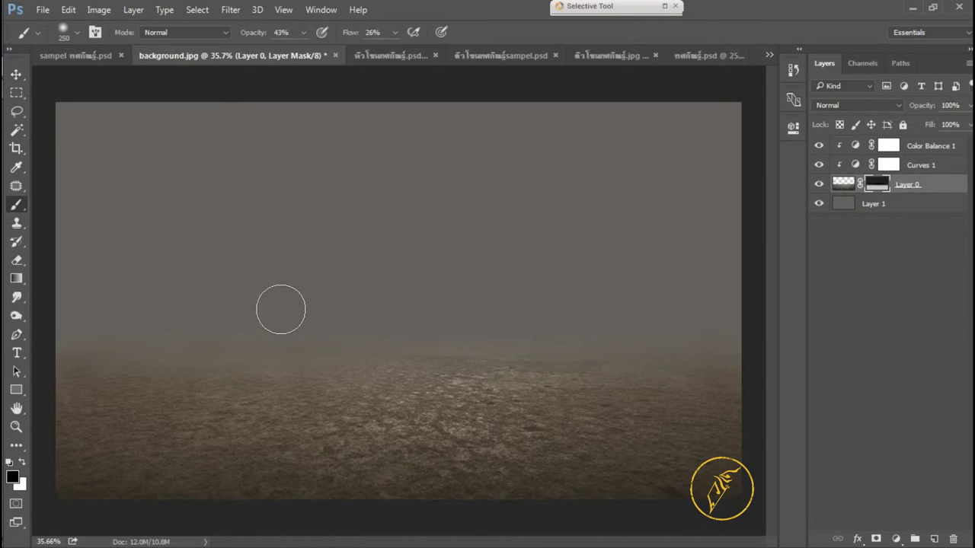
click(19, 74)
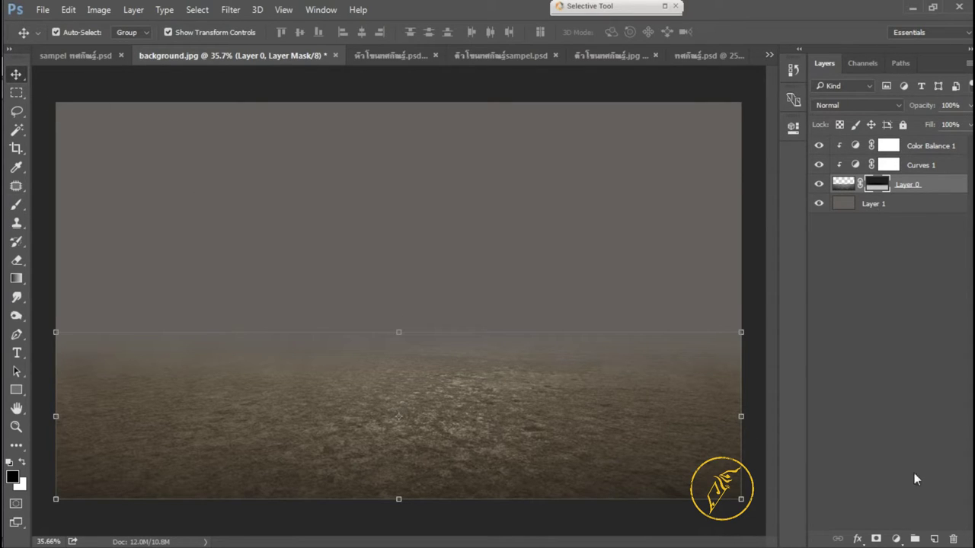
Step: Add a new layer and set the foreground colour to a pale cream
click(934, 540)
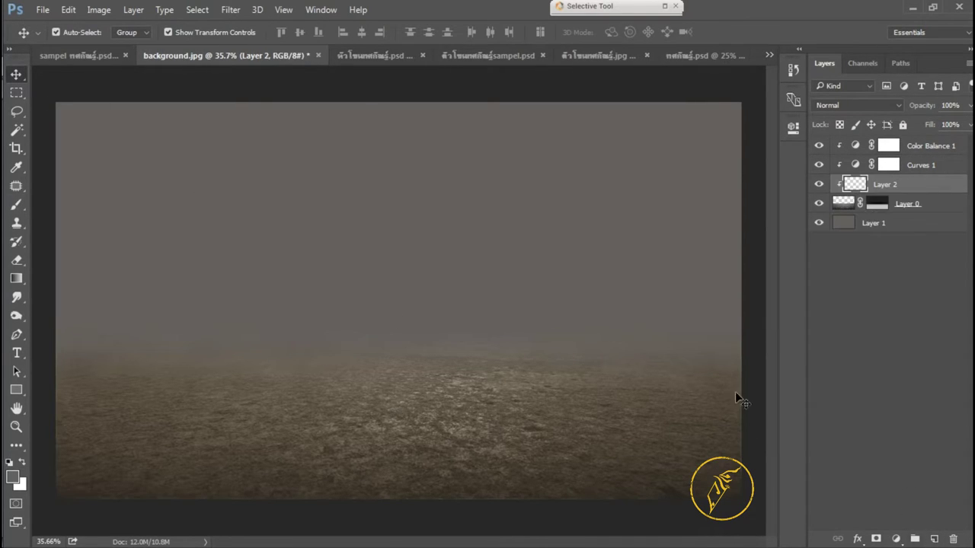
click(16, 205)
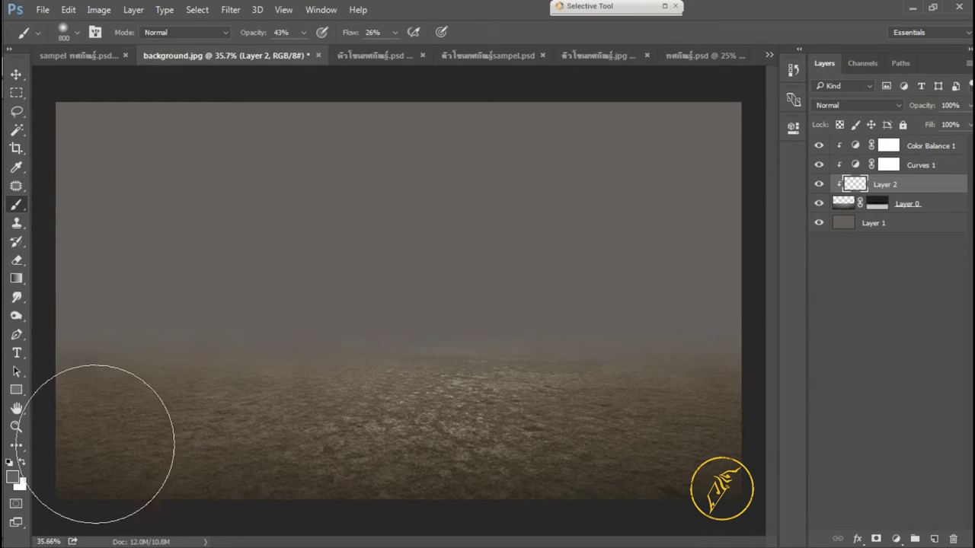
click(12, 477)
click(771, 243)
click(587, 94)
click(770, 246)
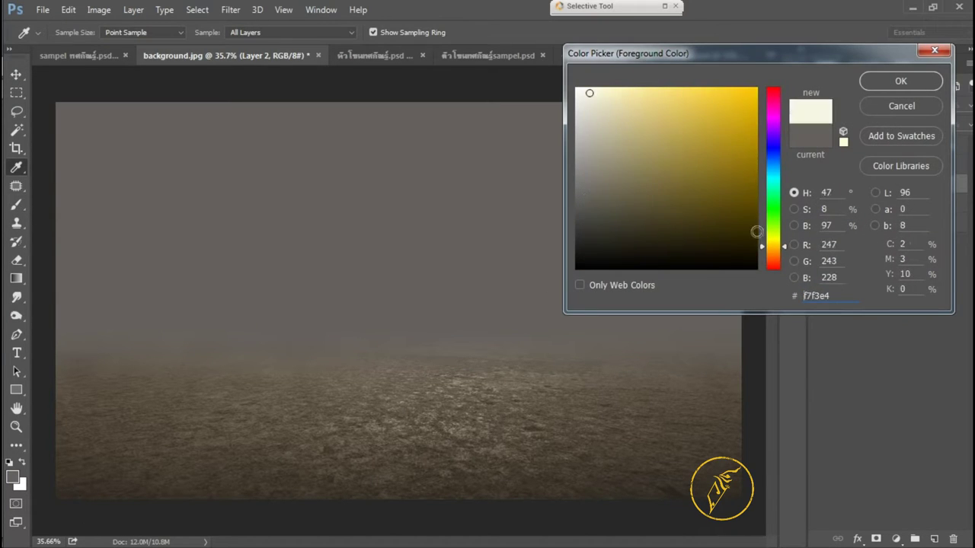
key(Return)
Step: Try painting cream glows with a 900 brush at 74% flow, then delete them
key(bracketright)
drag(388, 31, 373, 35)
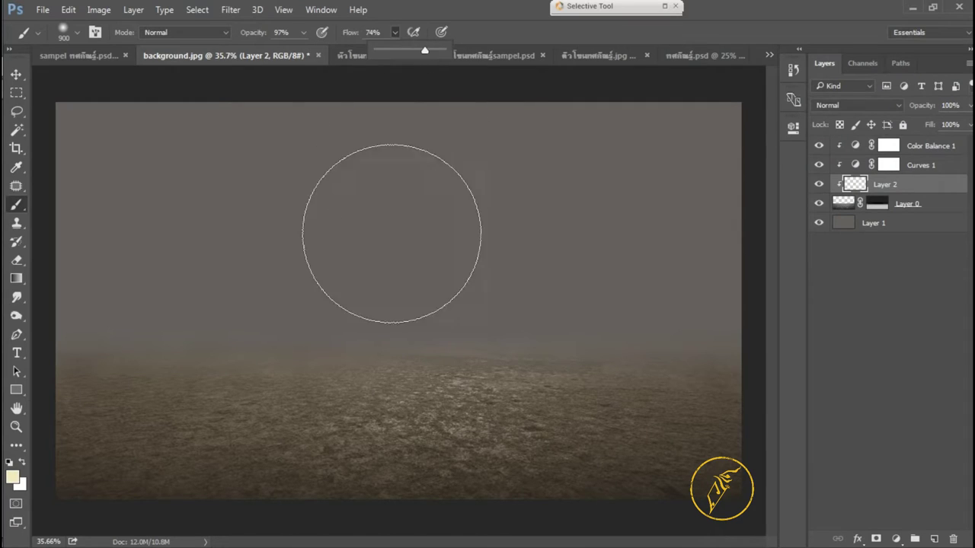
click(390, 364)
key(bracketright)
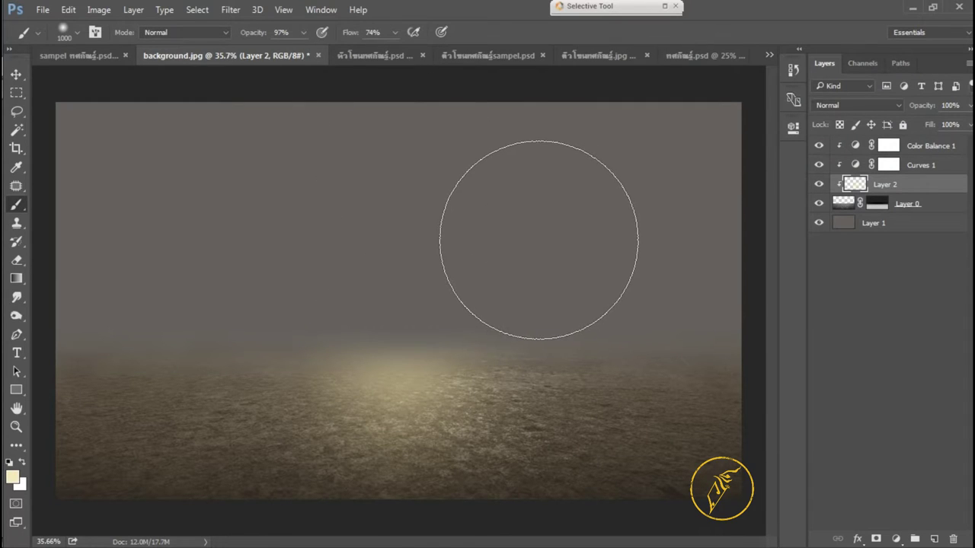
key(ctrl+z)
key(bracketleft)
click(417, 410)
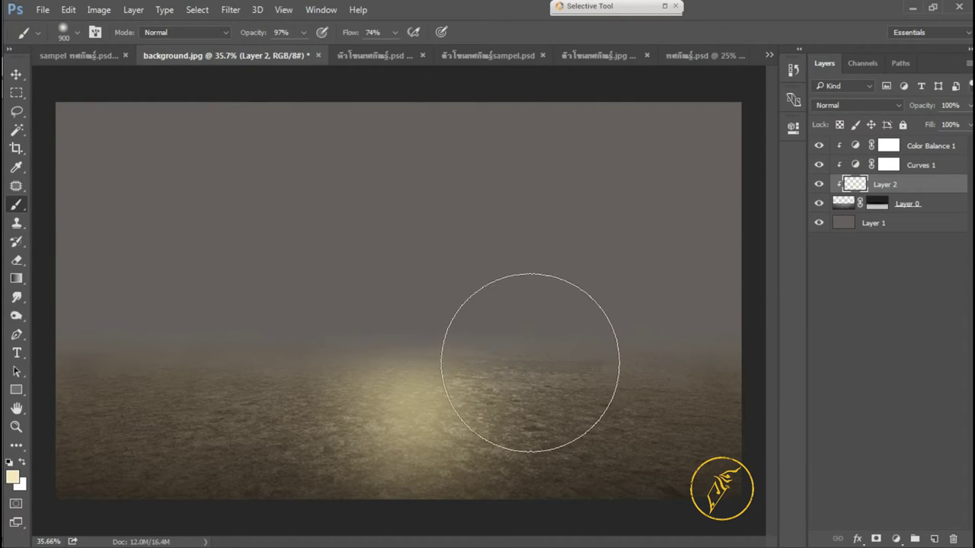
key(Delete)
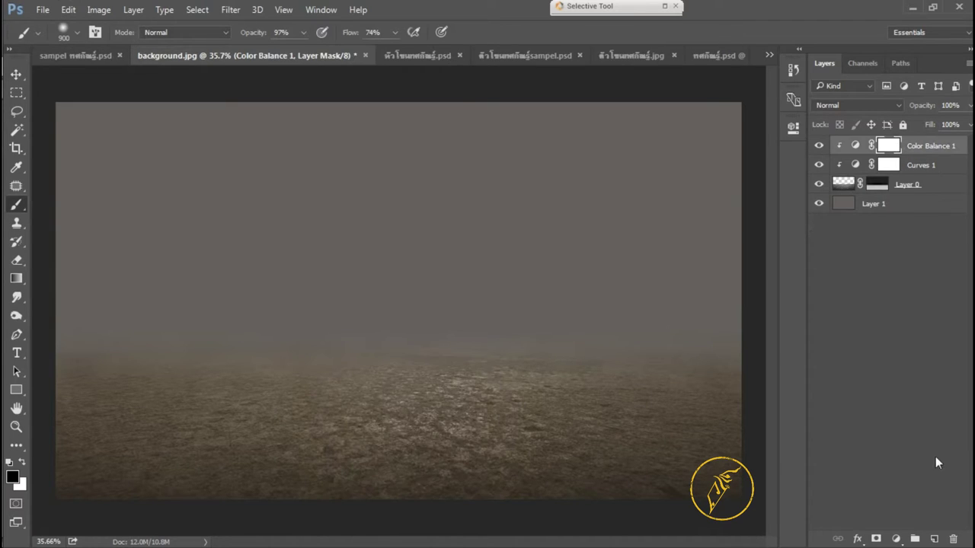
Step: Paint a cream glow on a new layer and squash it flat and wide
click(934, 538)
click(419, 370)
key(ctrl+t)
mouse_move(417, 179)
mouse_down()
mouse_move(419, 263)
mouse_move(442, 370)
mouse_up()
drag(614, 407, 692, 407)
drag(424, 348, 427, 345)
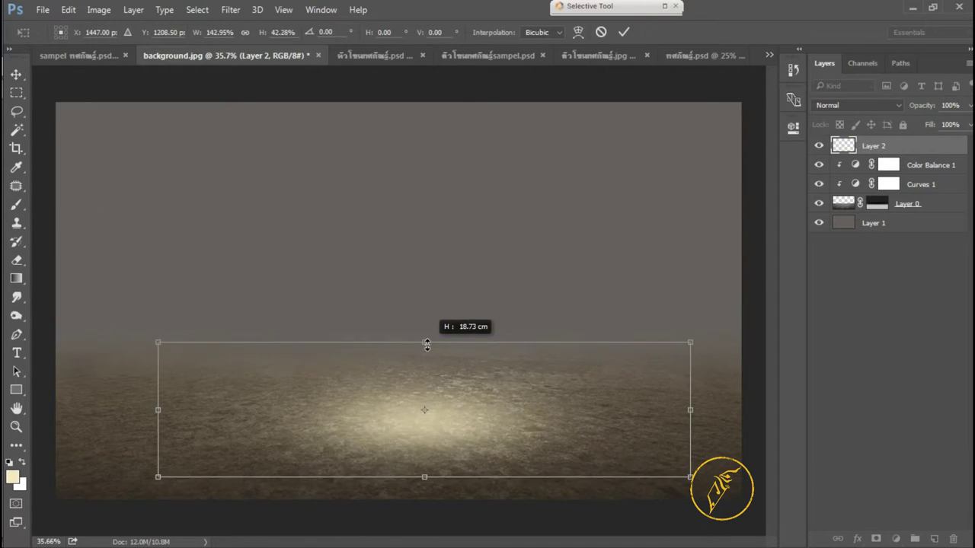
key(Return)
Step: Set the glow layer to Overlay and stretch it wider on both sides
click(857, 105)
click(837, 247)
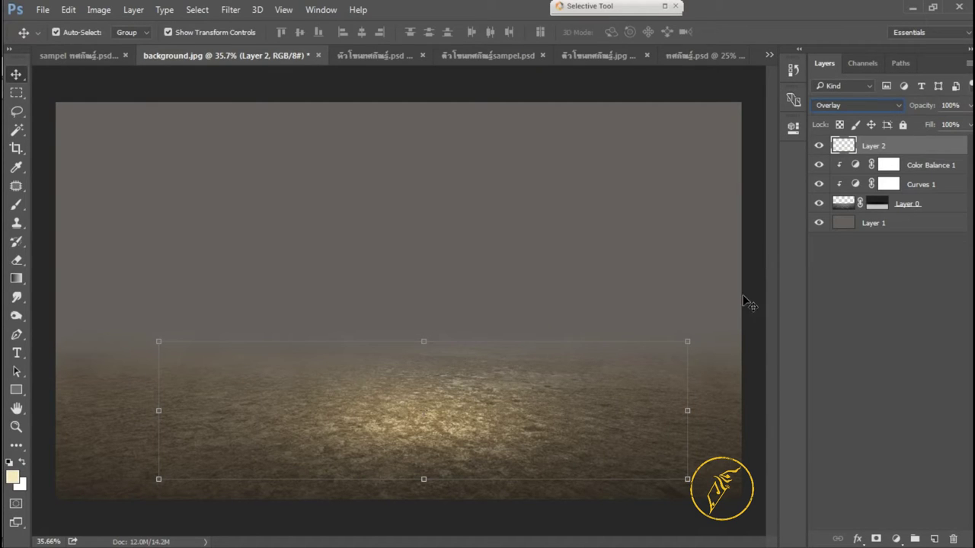
key(ctrl+t)
key(ctrl+minus)
drag(619, 382, 728, 382)
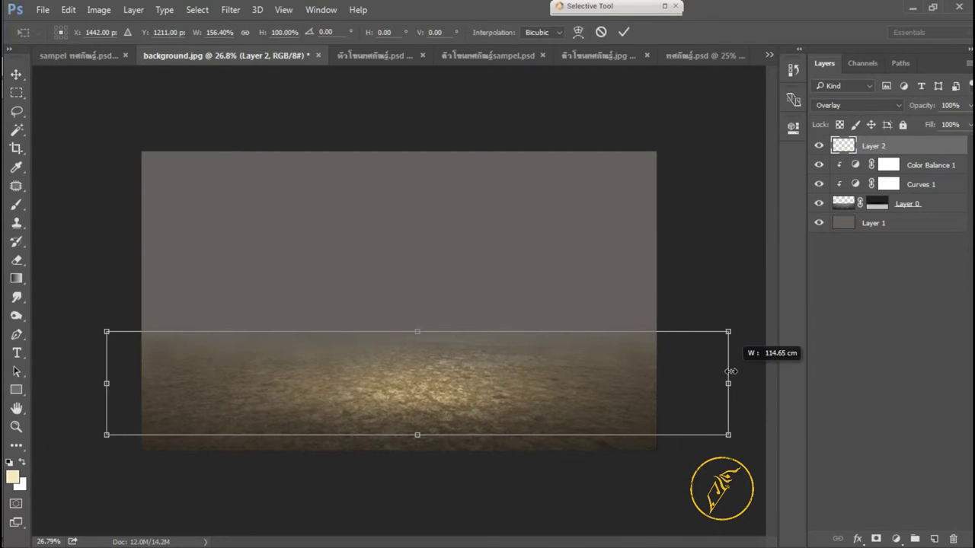
key(Return)
Step: Lower the glow layer's opacity to 76% and fit the image on screen
click(968, 124)
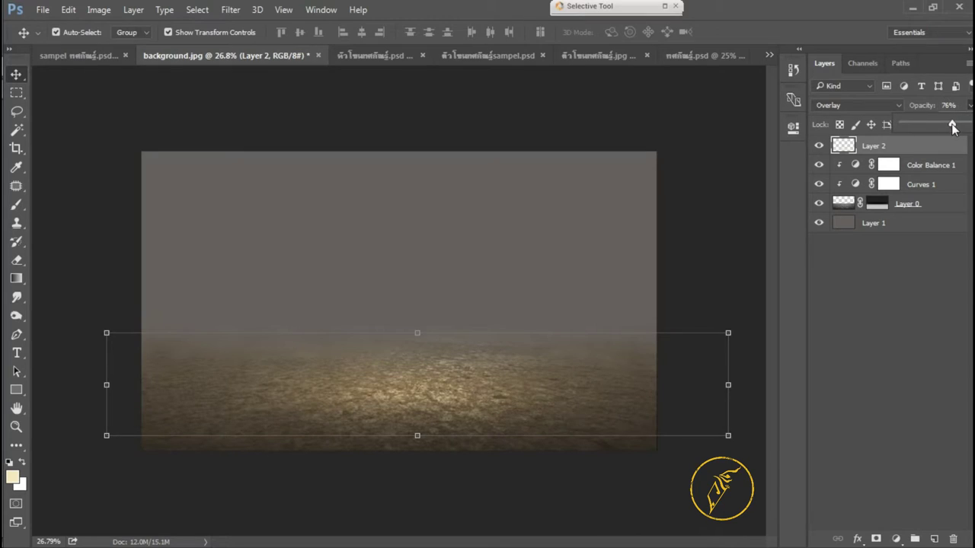
click(884, 343)
key(ctrl+0)
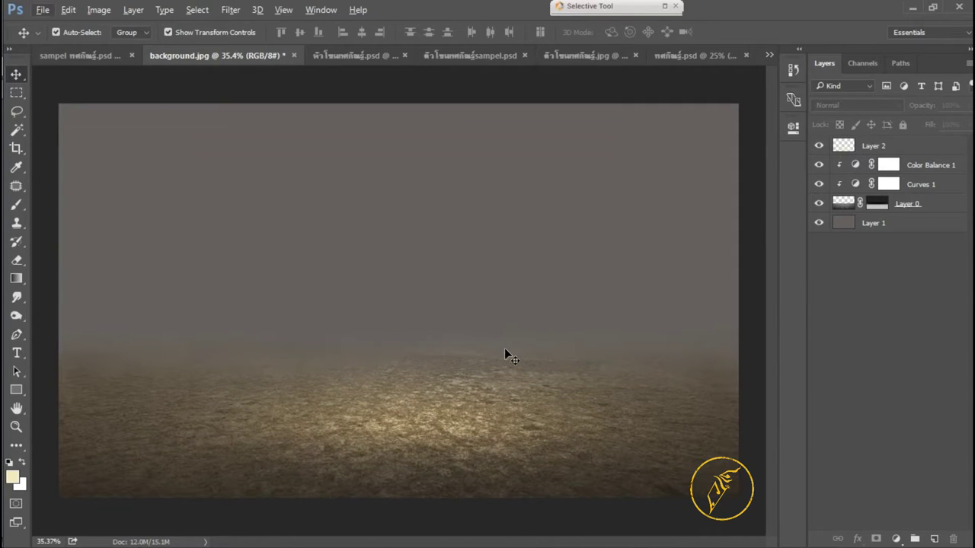
Step: Open the Night-Sky-with-Stars photo and unlock its background layer
click(43, 10)
click(57, 42)
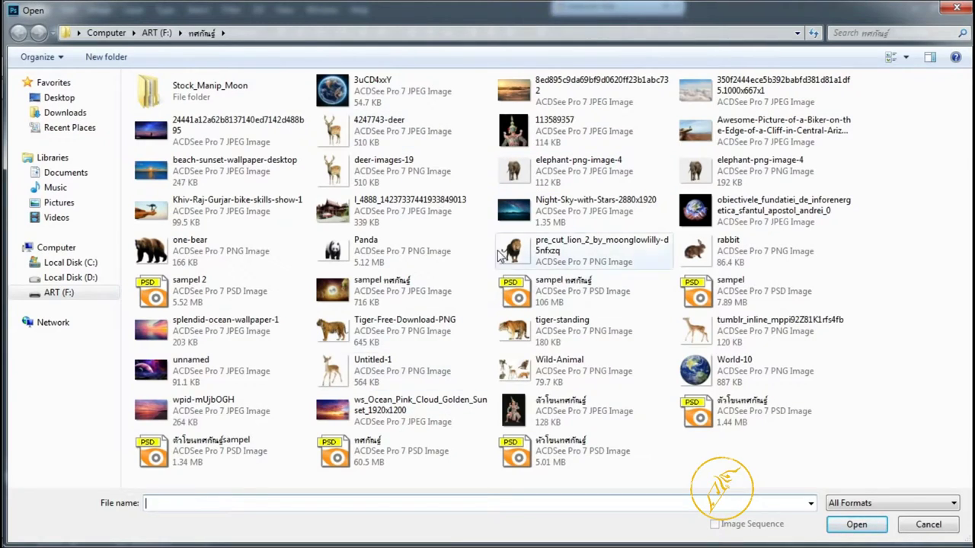
double_click(529, 211)
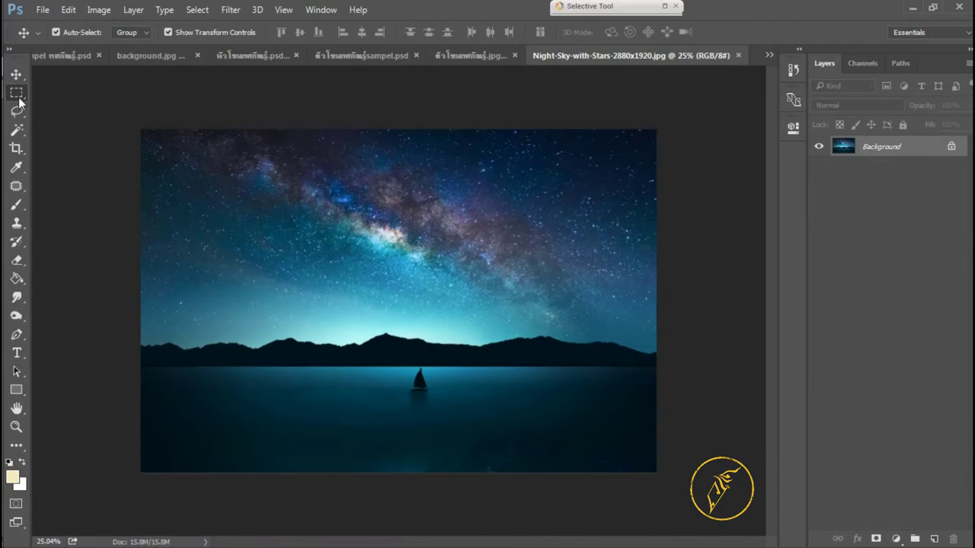
click(16, 92)
double_click(881, 147)
Step: Select the sky above the mountains and drag it into background.jpg
key(Return)
drag(141, 129, 703, 329)
key(v)
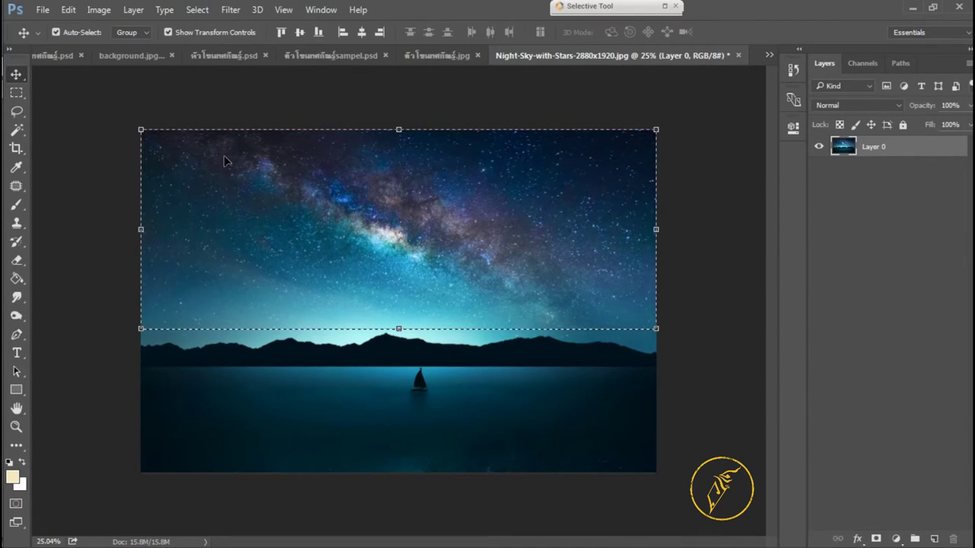
drag(215, 158, 298, 212)
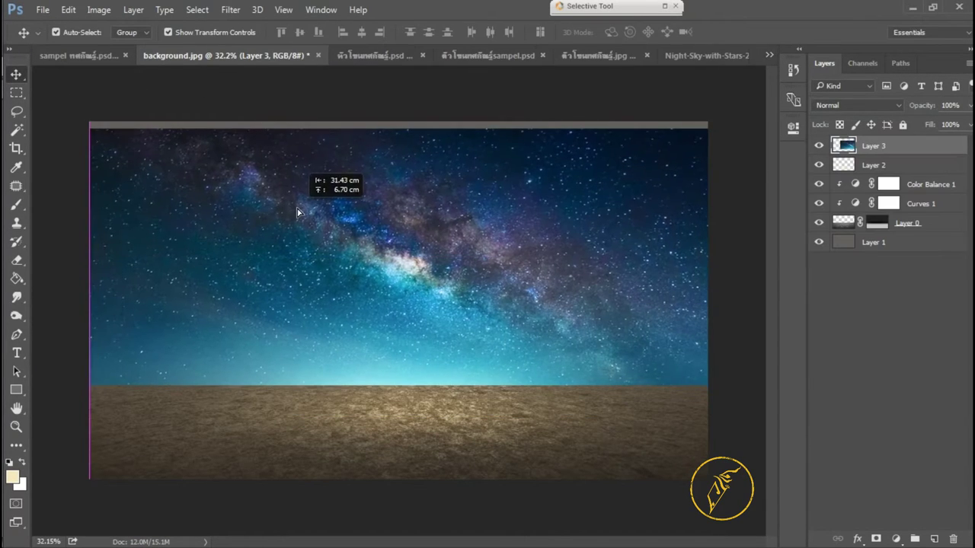
drag(298, 212, 308, 199)
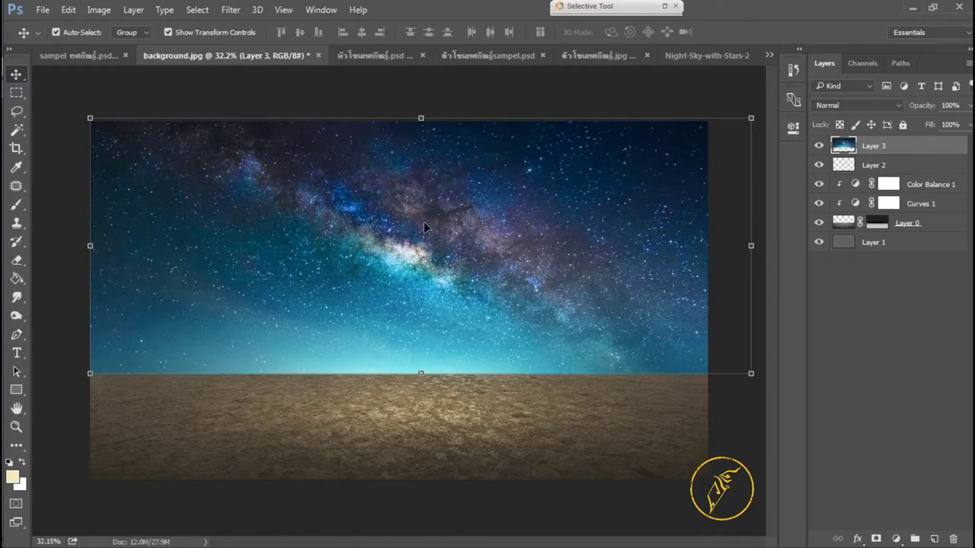
Step: Enlarge the Milky Way sky and move it upward, confirming the transform
scroll(423, 226, down, 2)
drag(620, 187, 675, 165)
drag(539, 224, 541, 202)
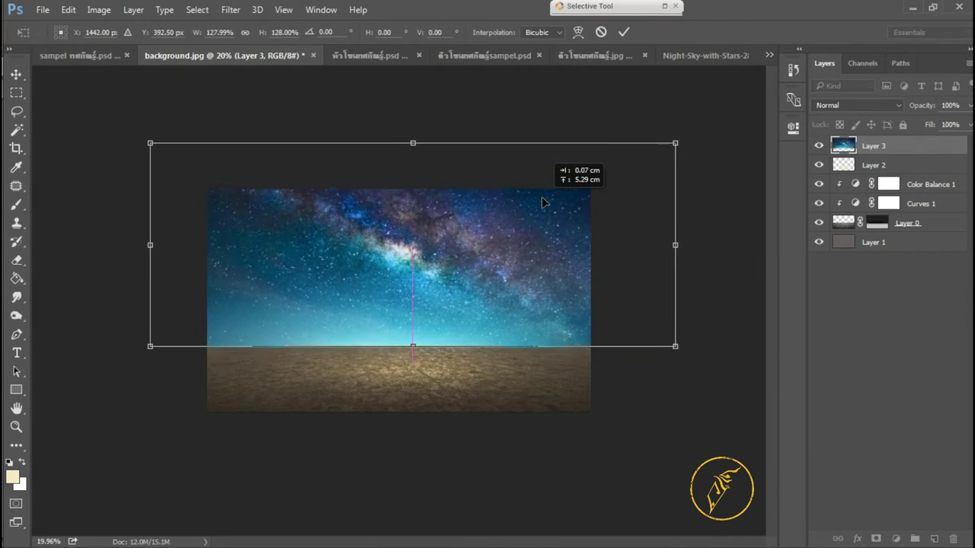
key(Return)
scroll(488, 259, up, 2)
scroll(455, 284, down, 1)
scroll(463, 294, up, 1)
scroll(460, 297, down, 1)
Step: Mask the sky with a gradient fade into the horizon, and set brush opacity to 60%
click(874, 539)
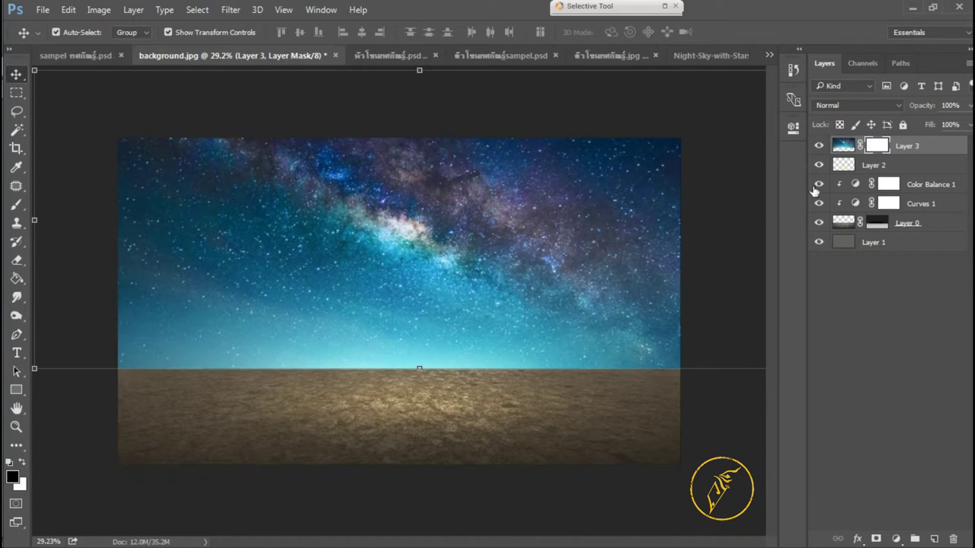
right_click(16, 278)
click(76, 278)
drag(425, 268, 422, 239)
key(ctrl+z)
drag(408, 369, 409, 257)
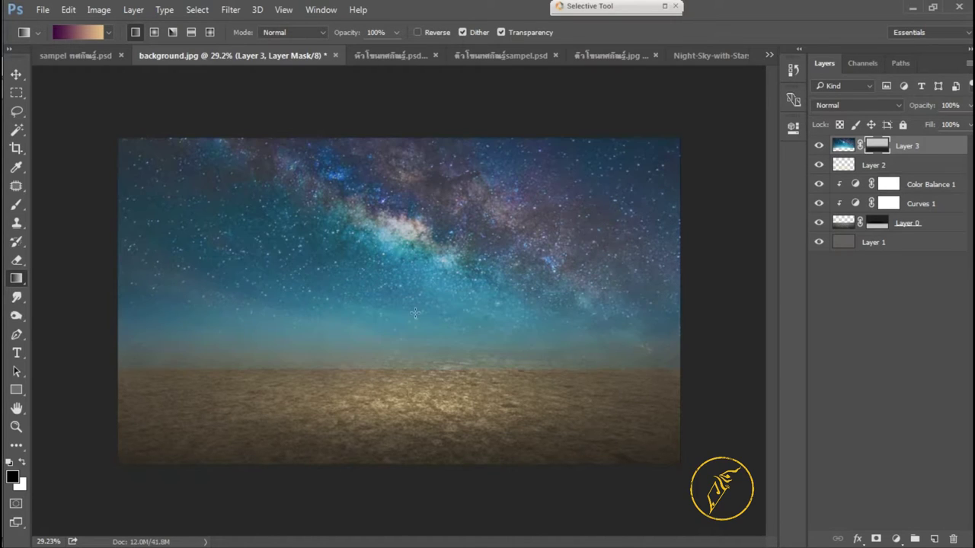
key(ctrl+z)
drag(412, 370, 412, 265)
click(16, 207)
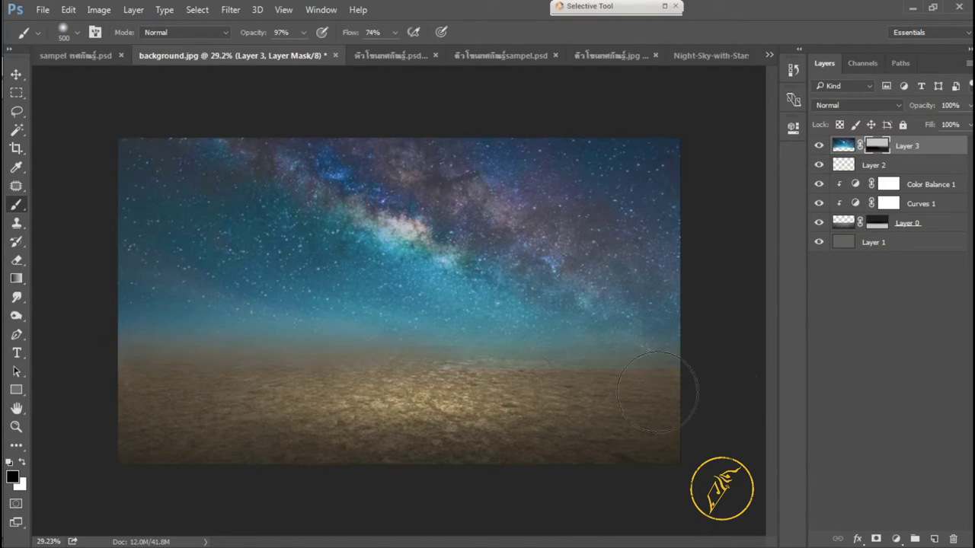
drag(291, 53, 280, 52)
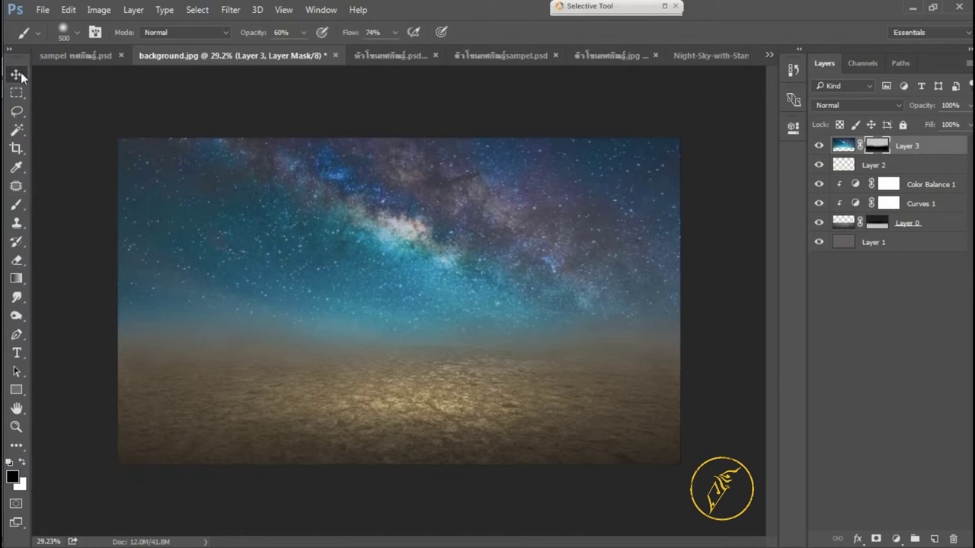
Step: Add a Color Balance adjustment shifting the sky's midtones toward magenta
click(16, 74)
key(ctrl+2)
click(895, 538)
click(868, 372)
drag(652, 228, 643, 227)
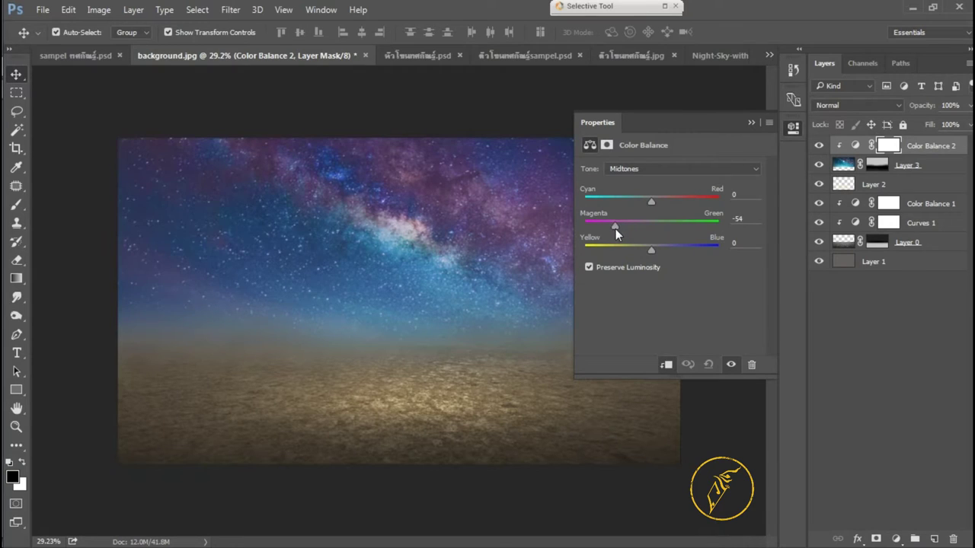
Step: Select the sky layer's mask with the Brush, then return to the Move tool
click(98, 269)
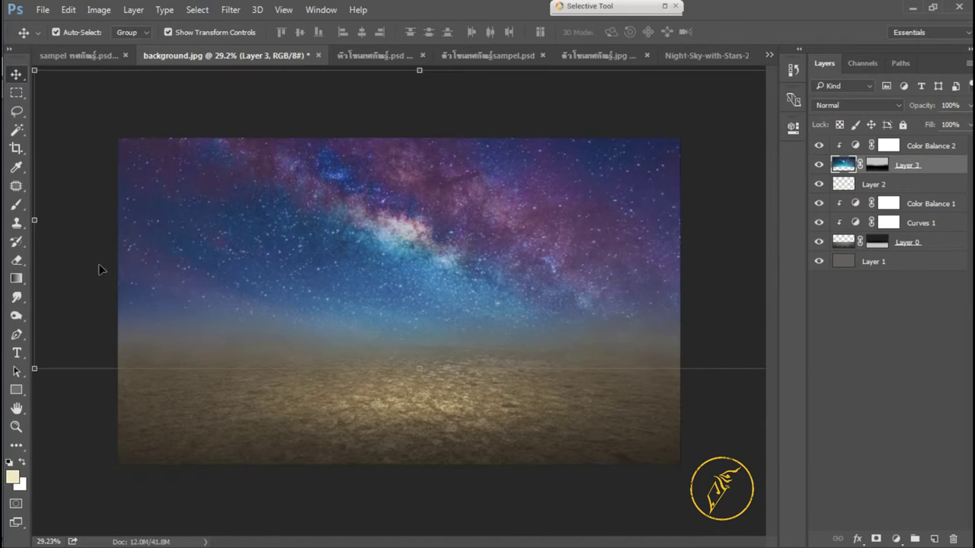
key(b)
click(877, 165)
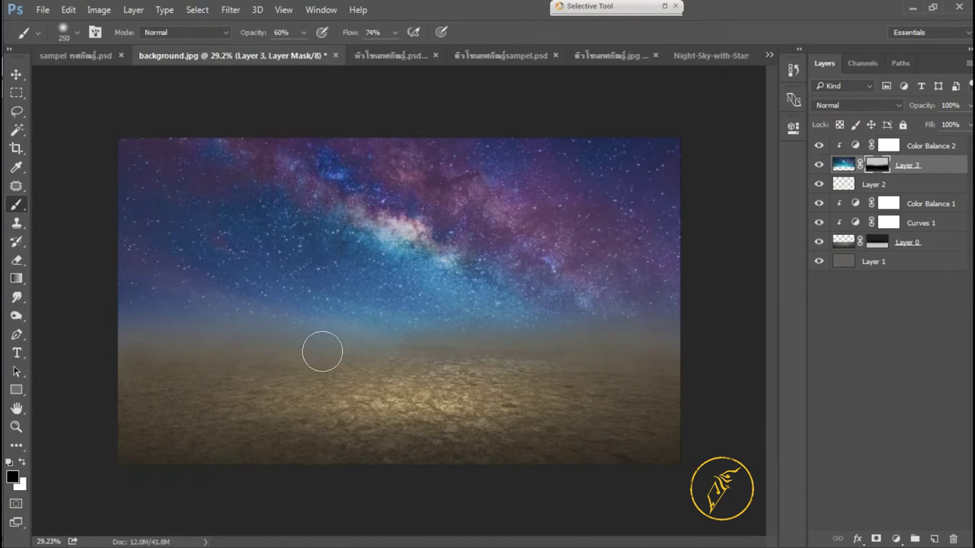
key(v)
scroll(413, 289, up, 2)
scroll(468, 292, down, 1)
Step: Select the top colour adjustment and add a new empty layer above it
click(849, 183)
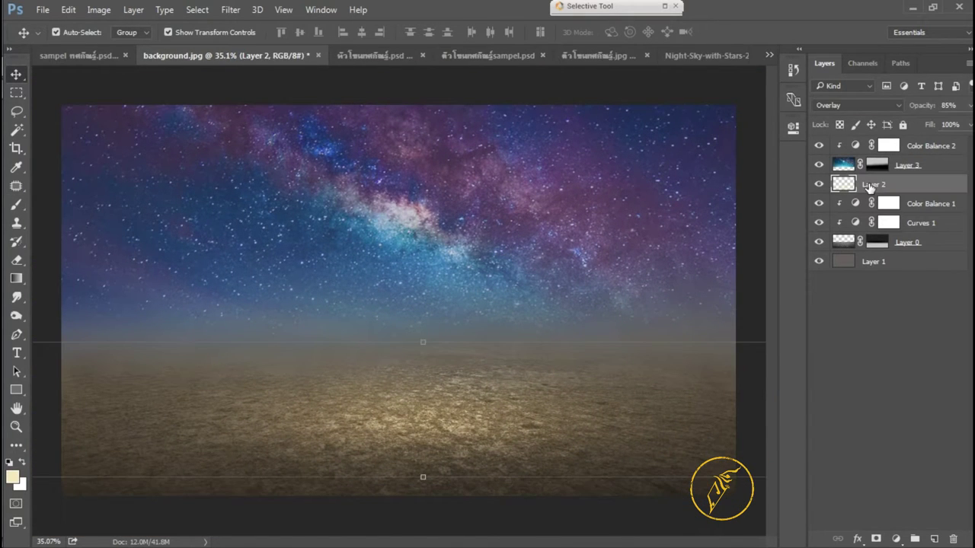
click(891, 147)
click(935, 539)
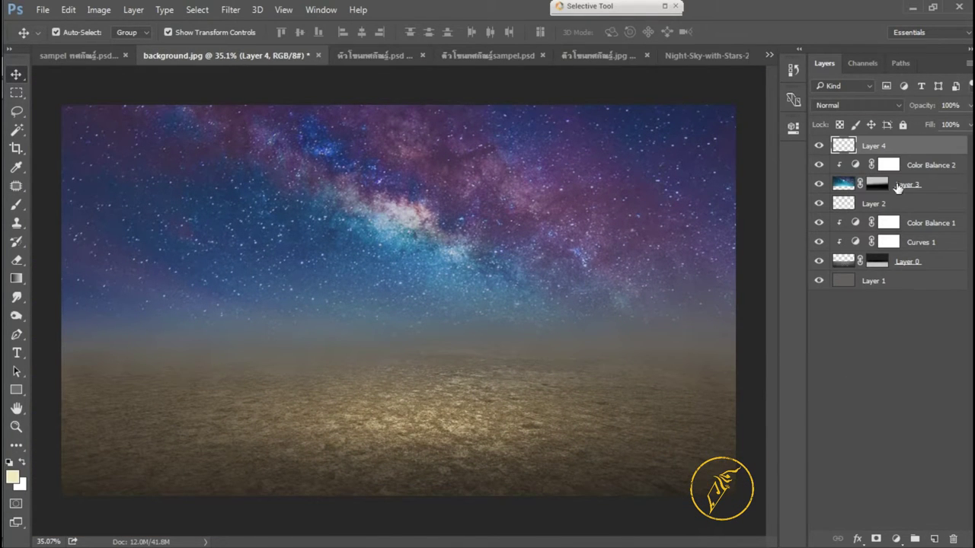
click(895, 539)
Step: Add a gradient fill layer running from dark brown to light yellow
click(860, 233)
click(760, 107)
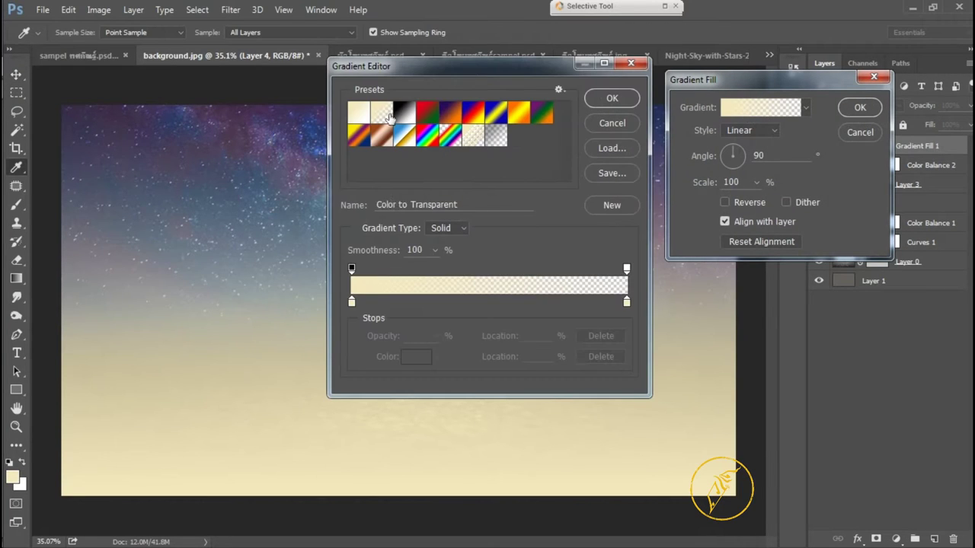
click(404, 113)
double_click(351, 303)
click(773, 262)
click(734, 219)
mouse_move(735, 219)
mouse_down()
mouse_move(712, 226)
mouse_move(708, 238)
mouse_up()
click(899, 82)
double_click(629, 303)
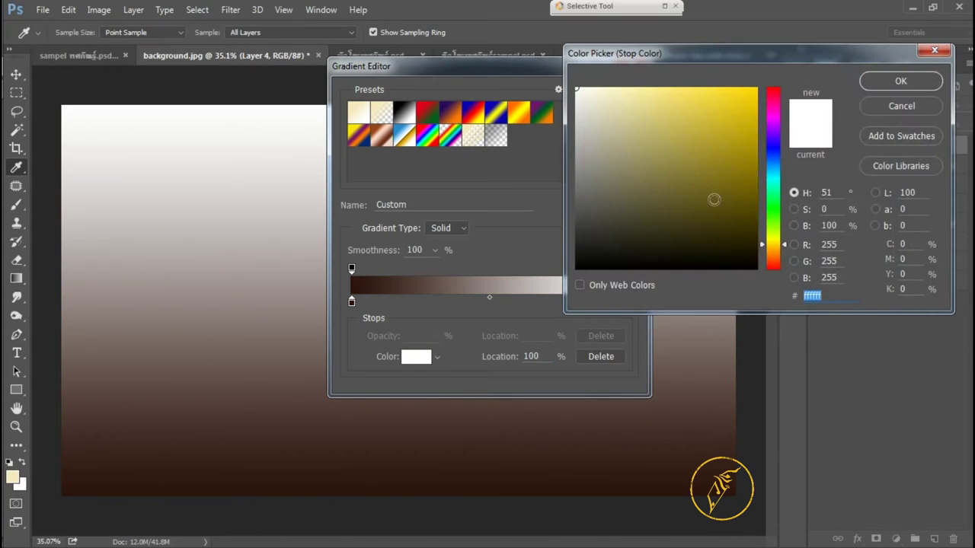
click(622, 96)
click(665, 91)
click(899, 81)
Step: Make the gradient radial, reversed, at 177% scale, with a dark brown Foreground to Transparent preset
click(616, 98)
click(750, 130)
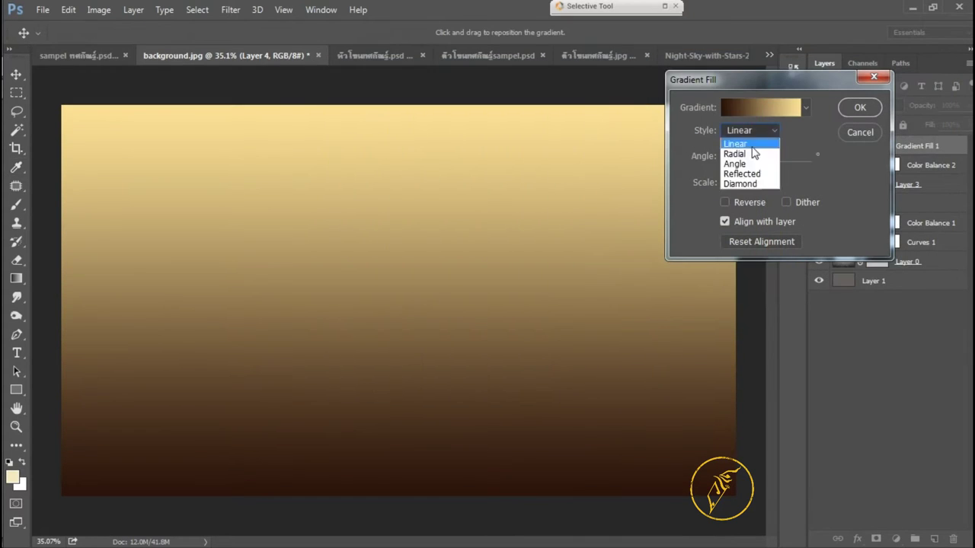
click(751, 157)
click(724, 202)
drag(755, 200, 760, 201)
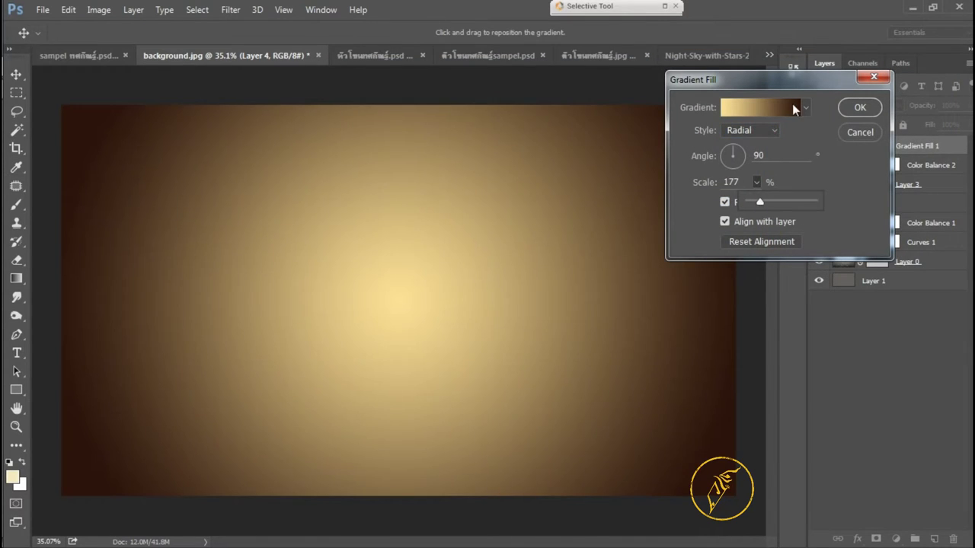
click(801, 112)
click(381, 113)
double_click(351, 302)
click(737, 233)
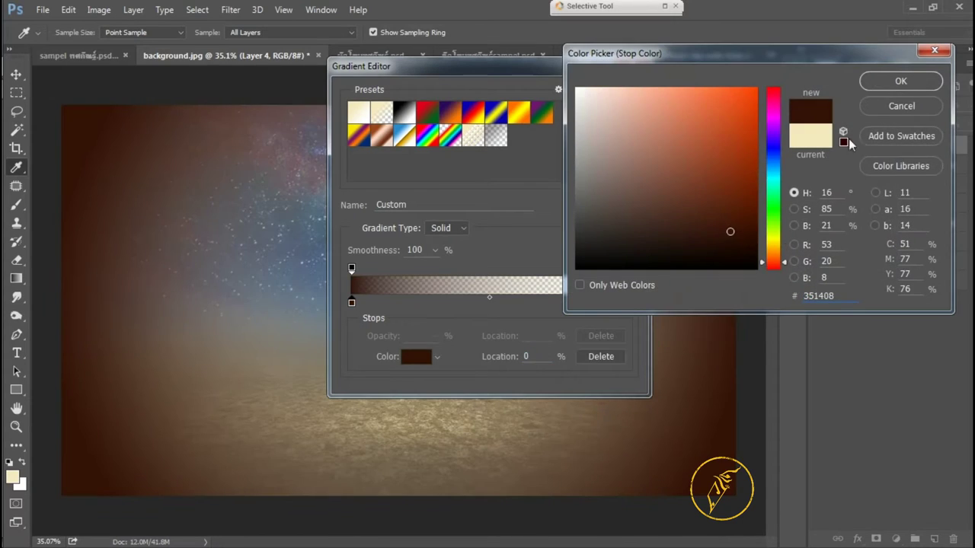
click(900, 82)
click(612, 98)
click(859, 108)
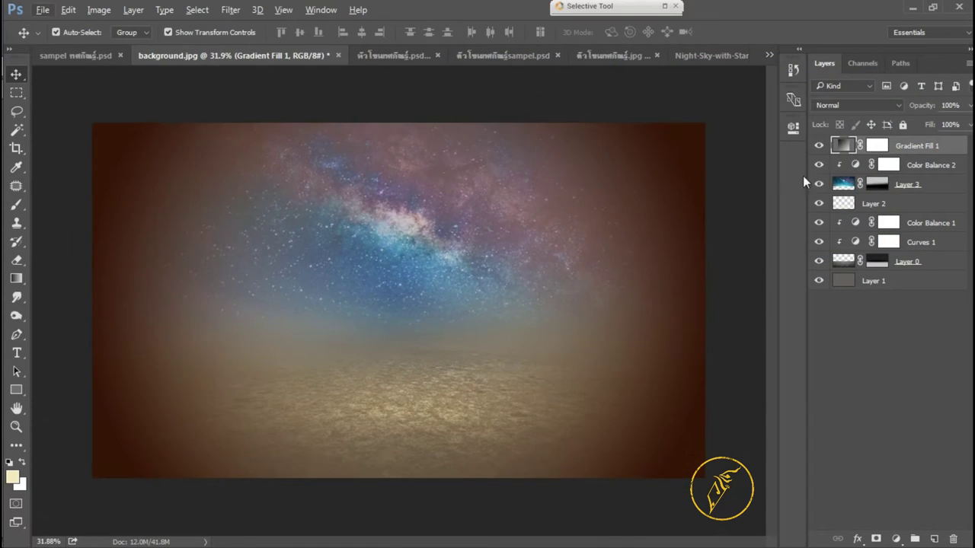
Step: Set the vignette layer's blend mode to Multiply
click(856, 105)
click(830, 113)
click(857, 105)
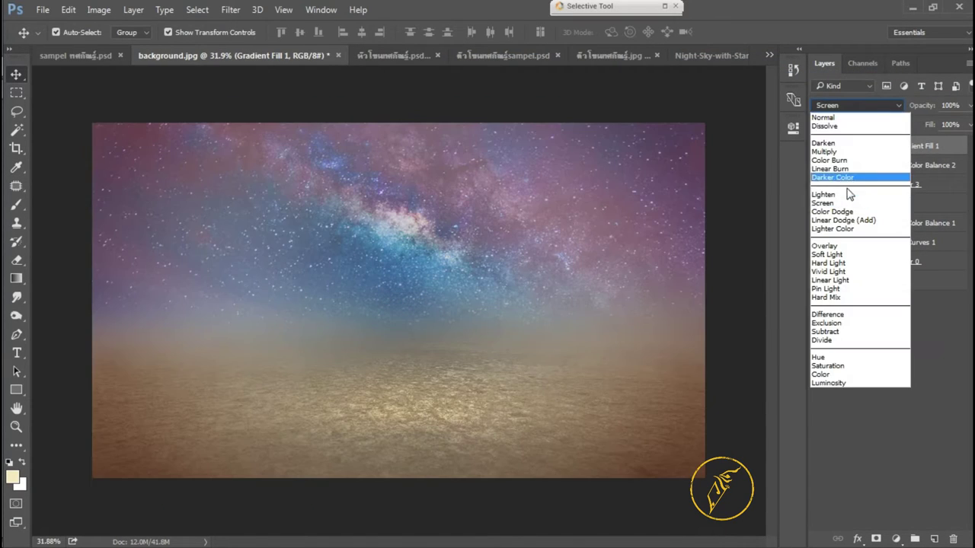
click(838, 161)
key(Up)
key(Up)
Step: Change the gradient's left stop to brown 672c17 and reconfirm the radial fill
double_click(843, 146)
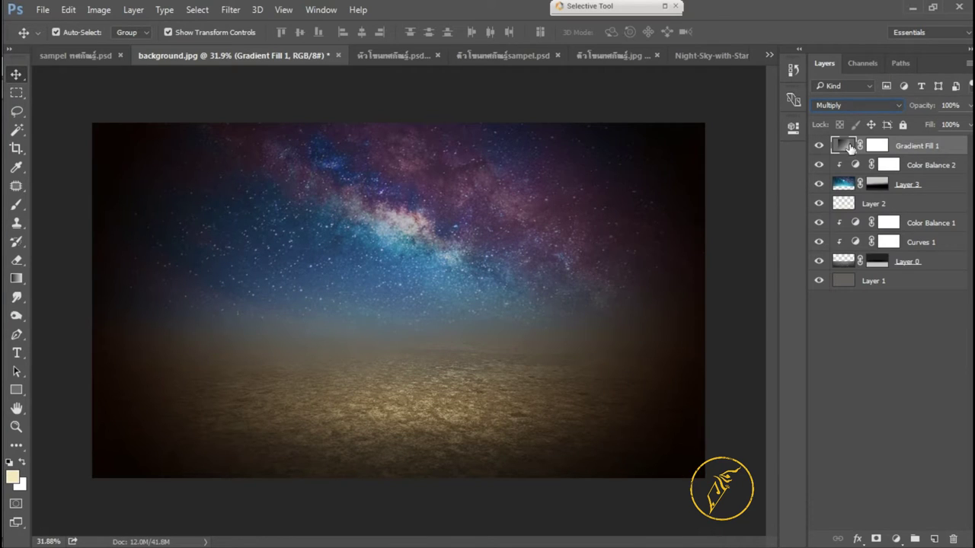
click(762, 108)
double_click(351, 303)
click(719, 191)
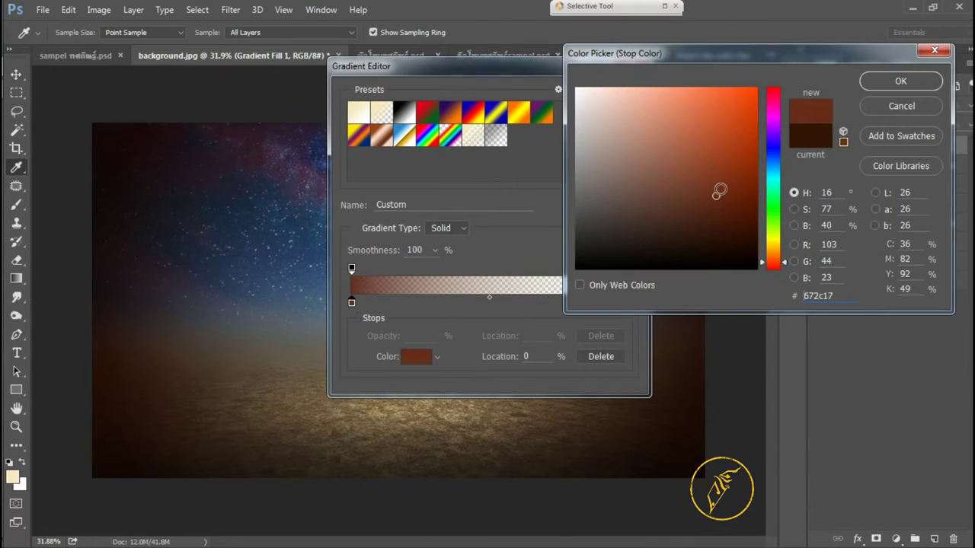
click(774, 258)
click(900, 81)
key(Return)
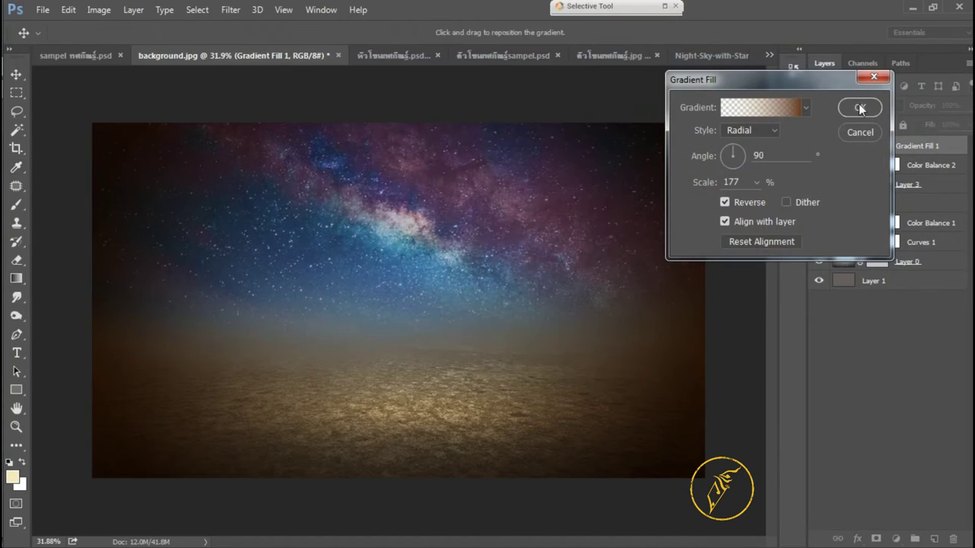
click(864, 104)
Step: Lower the vignette layer's opacity to 78%
click(969, 106)
drag(961, 123, 958, 126)
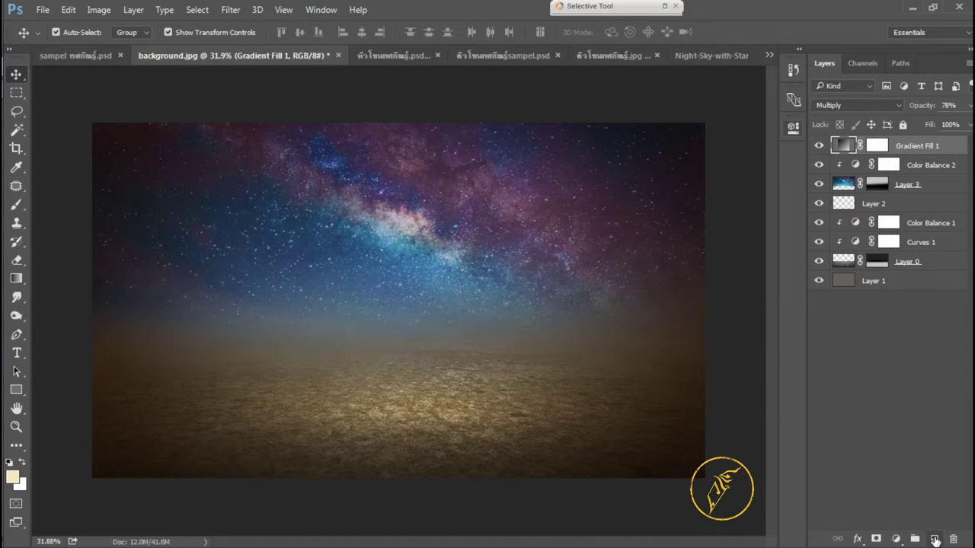
click(933, 539)
Step: Add a new gradient fill layer with a dark maroon left stop
click(878, 539)
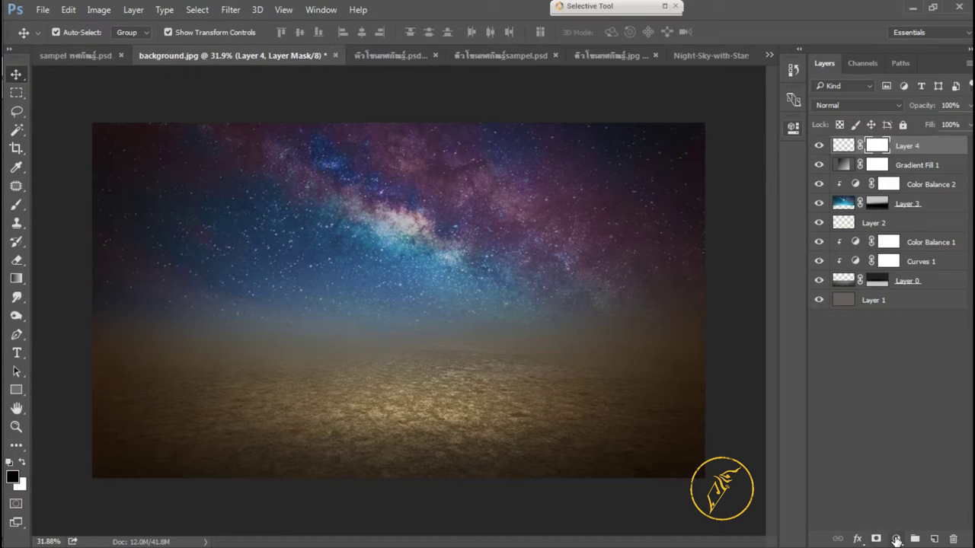
key(ctrl+z)
click(897, 539)
click(876, 245)
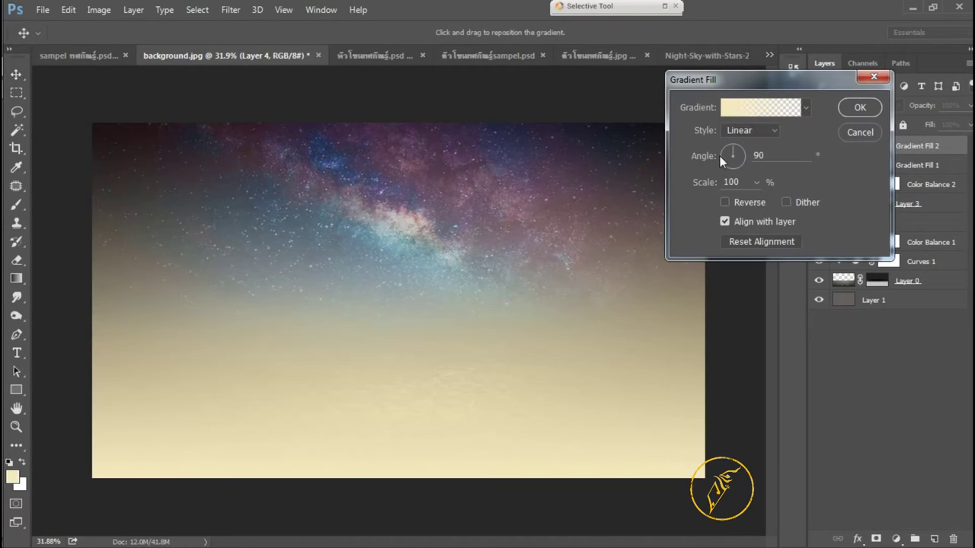
click(760, 108)
click(404, 112)
double_click(351, 302)
click(773, 134)
click(729, 216)
drag(773, 121, 774, 108)
click(739, 223)
click(901, 80)
Step: Set the gradient's right stop to pale yellow and confirm the fill layer
double_click(627, 302)
click(773, 228)
click(609, 89)
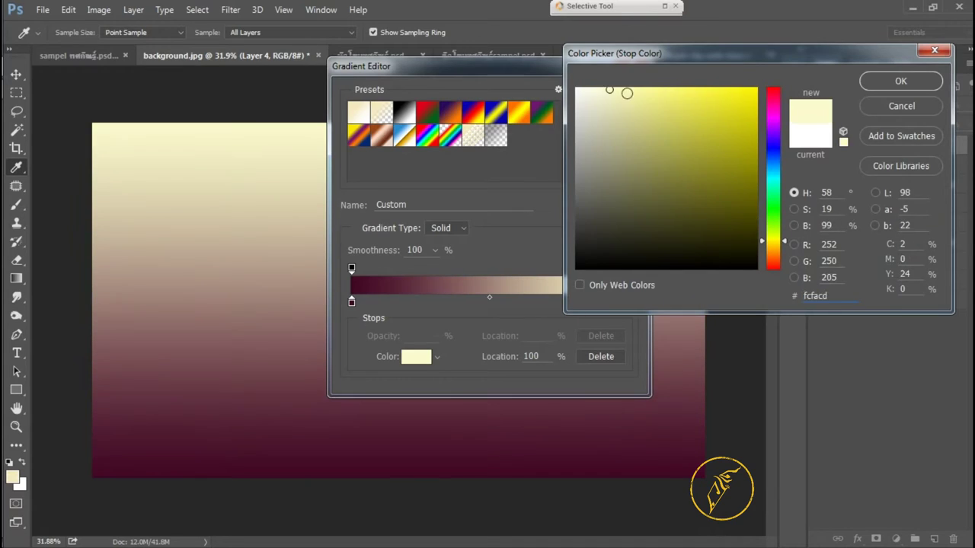
click(901, 81)
click(616, 96)
Step: Reverse the gradient so maroon sits on top and adjust its scale
click(865, 105)
double_click(842, 145)
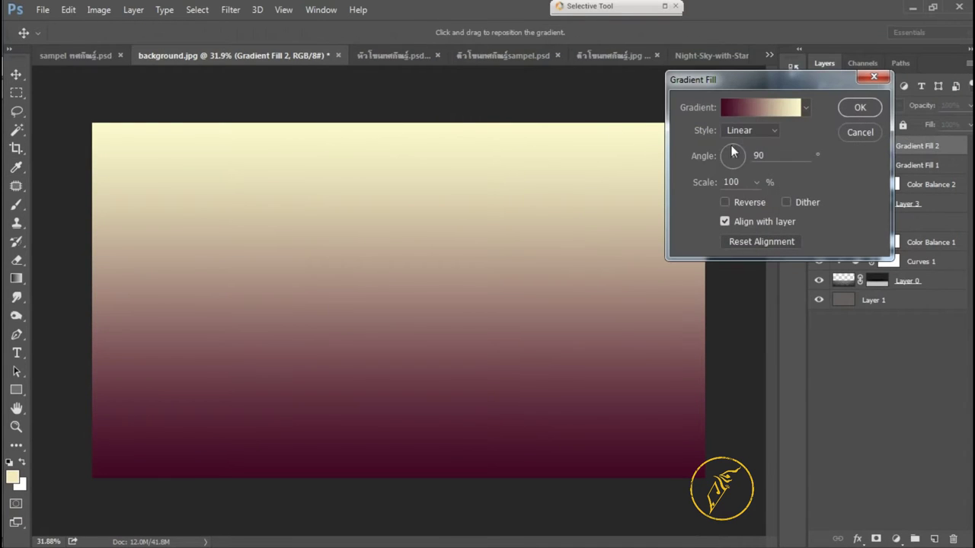
click(760, 108)
click(616, 98)
click(724, 202)
drag(756, 182, 757, 202)
key(Return)
Step: Set Gradient Fill 2's blend mode to Linear Burn
click(857, 105)
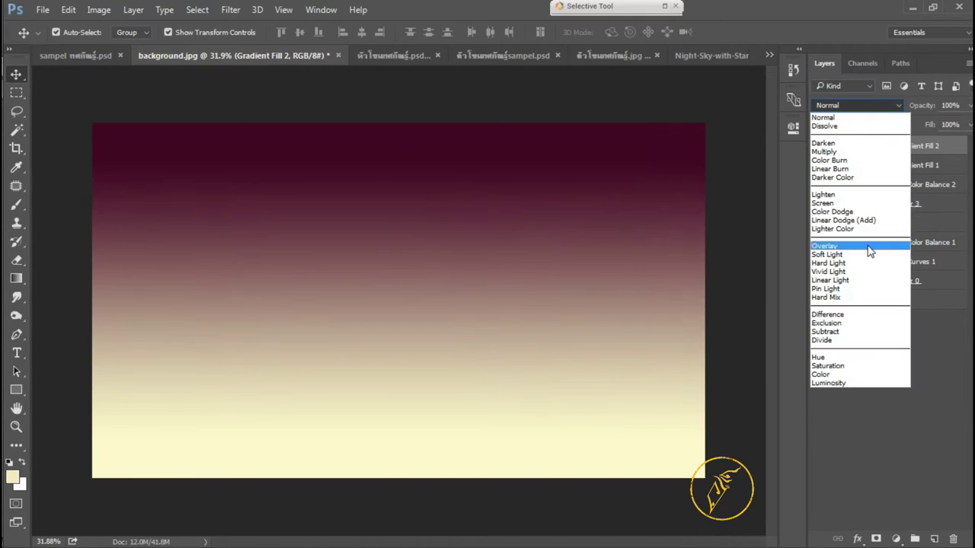
click(845, 281)
click(857, 105)
click(852, 222)
click(856, 105)
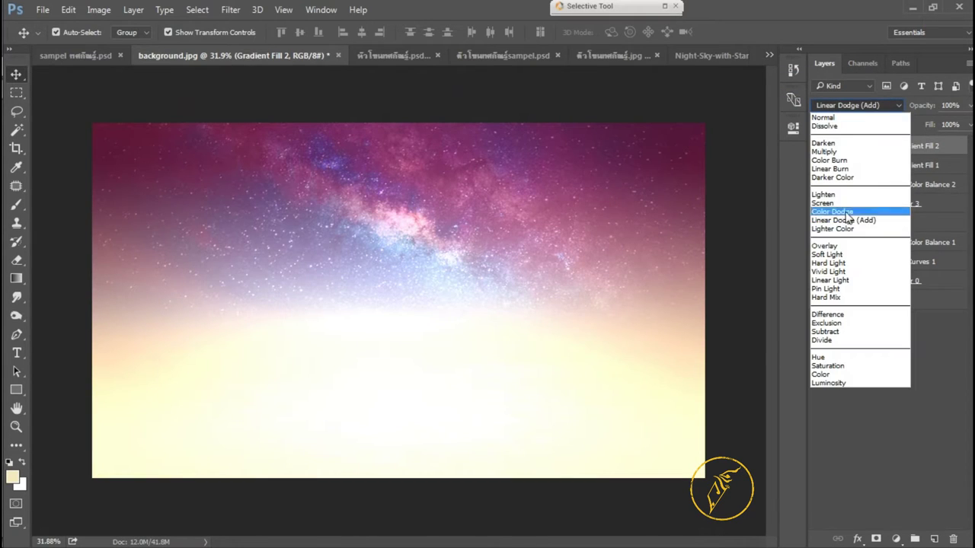
click(845, 171)
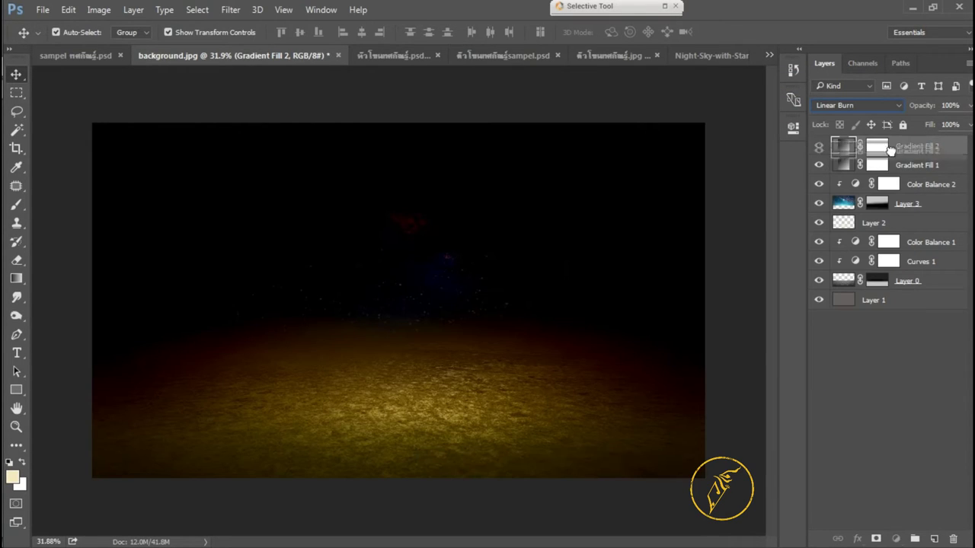
Step: Move Gradient Fill 2 below Layer 3 with 53% opacity and 43% fill
drag(887, 147, 864, 204)
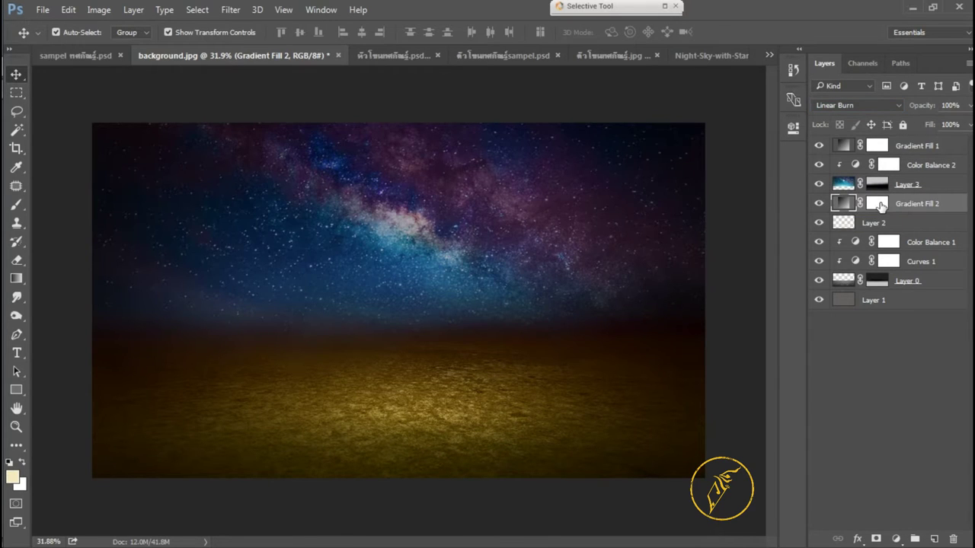
click(968, 105)
mouse_move(966, 124)
mouse_down()
mouse_move(937, 120)
mouse_move(935, 143)
mouse_up()
click(969, 124)
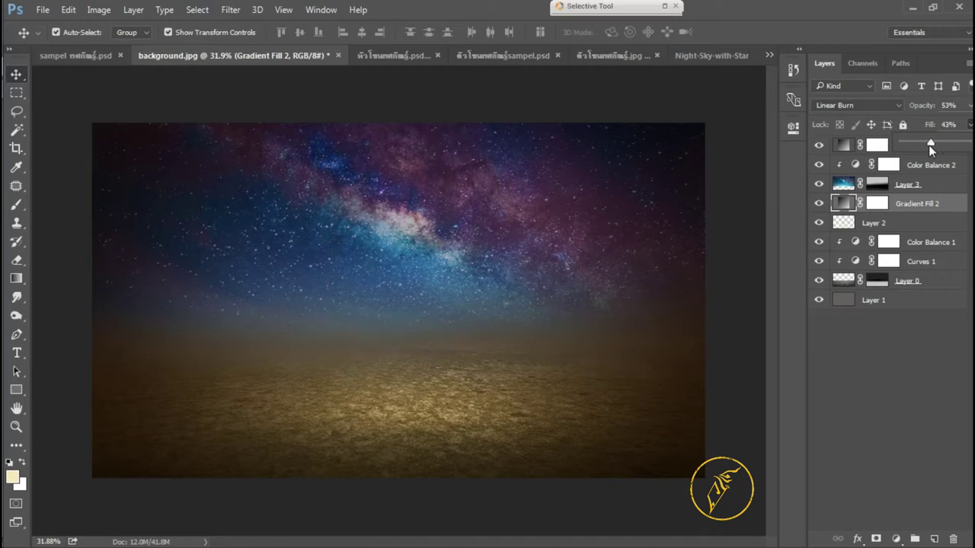
click(823, 148)
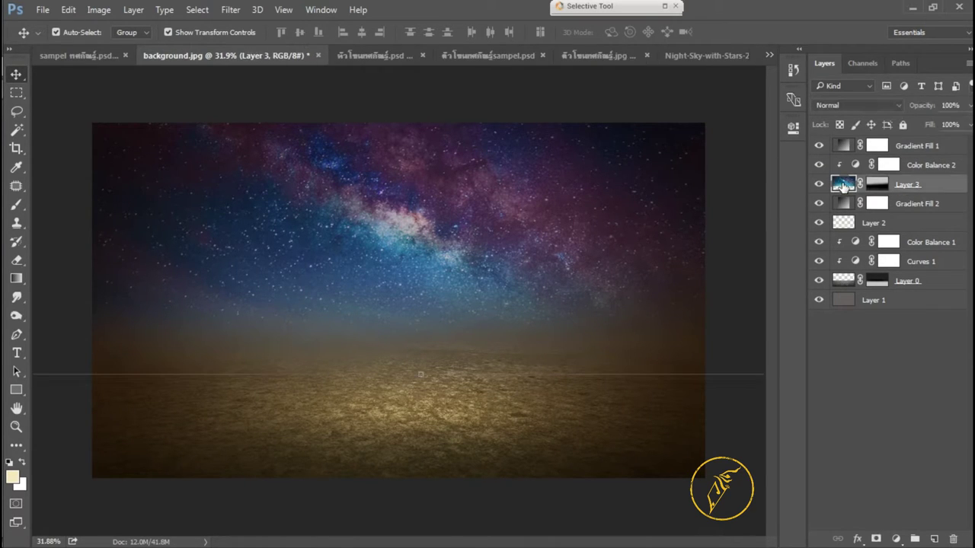
Step: Add a Curves adjustment above Color Balance 2 and bend the curve slightly
double_click(858, 165)
click(749, 121)
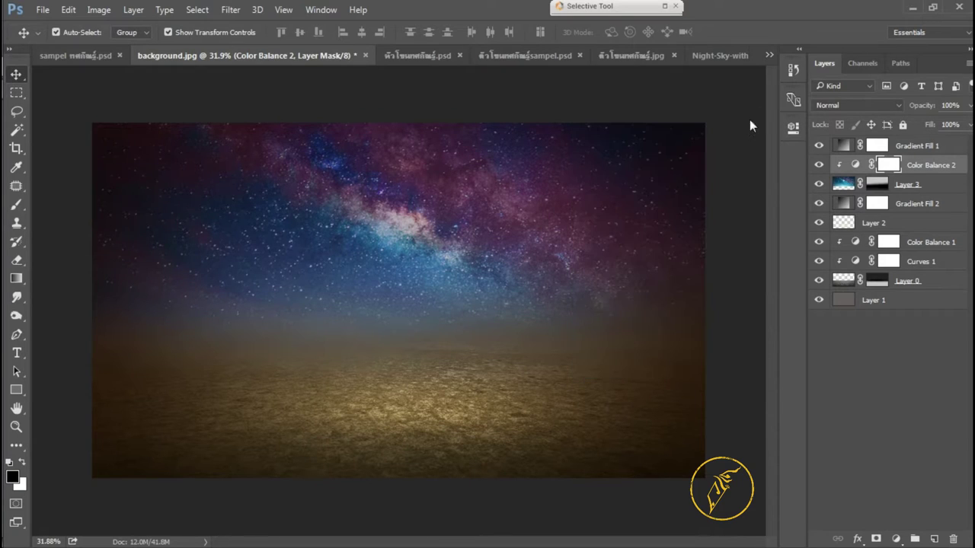
click(896, 539)
click(872, 313)
mouse_move(684, 271)
mouse_down()
mouse_move(676, 263)
mouse_move(687, 283)
mouse_move(663, 251)
mouse_move(685, 283)
mouse_up()
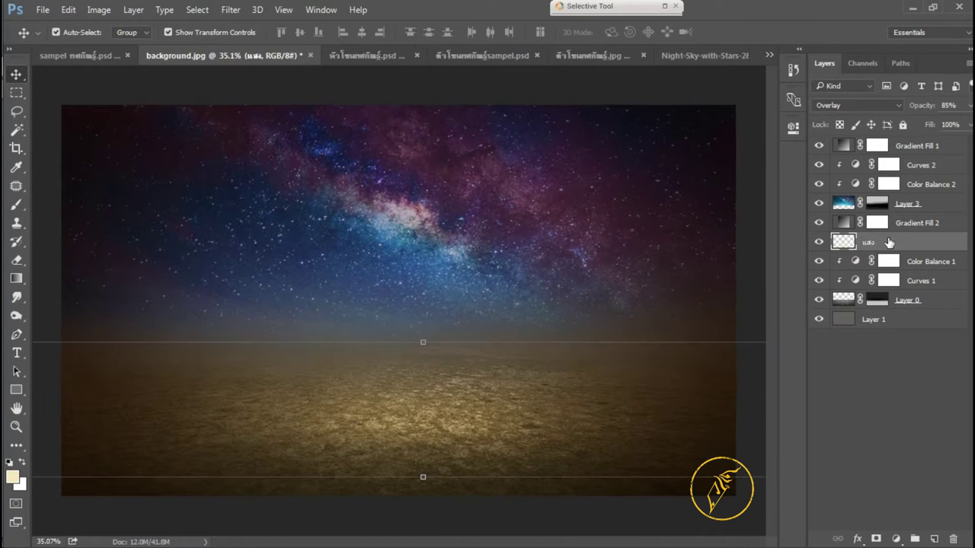
Step: Duplicate the แสง light layer, scale the copy down, and lower its fill
key(ctrl+j)
key(ctrl+minus)
key(ctrl+t)
drag(729, 331, 571, 338)
key(Return)
scroll(510, 384, up, 3)
drag(944, 142, 939, 142)
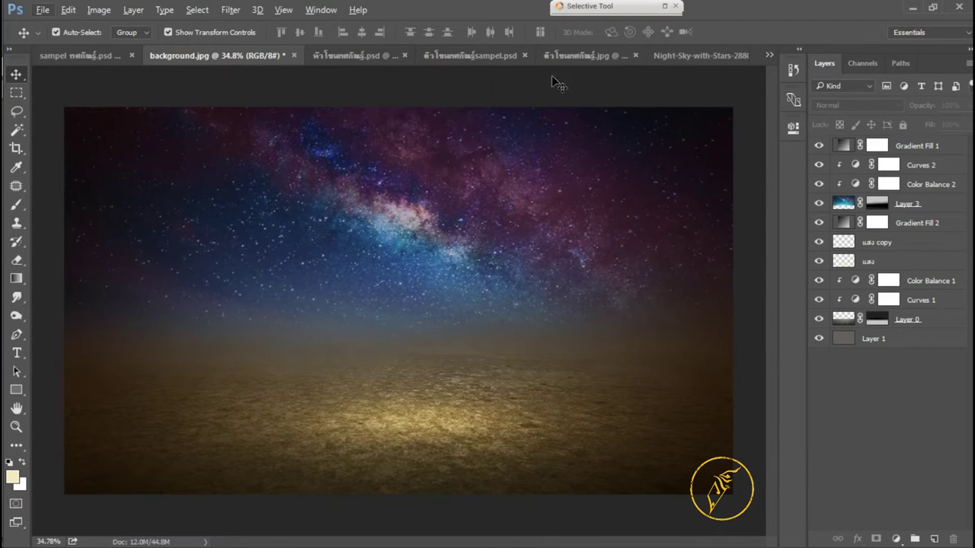
Step: Switch to the sampel.psd document
click(477, 57)
Step: Scale the dancer to about 89% and position him at the lower left
click(551, 57)
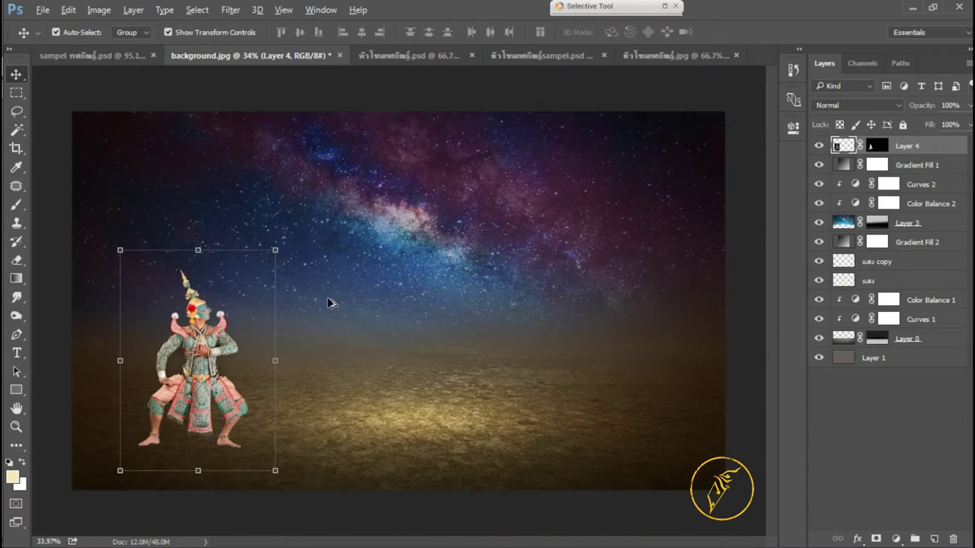
drag(120, 249, 110, 261)
drag(239, 347, 242, 336)
key(Return)
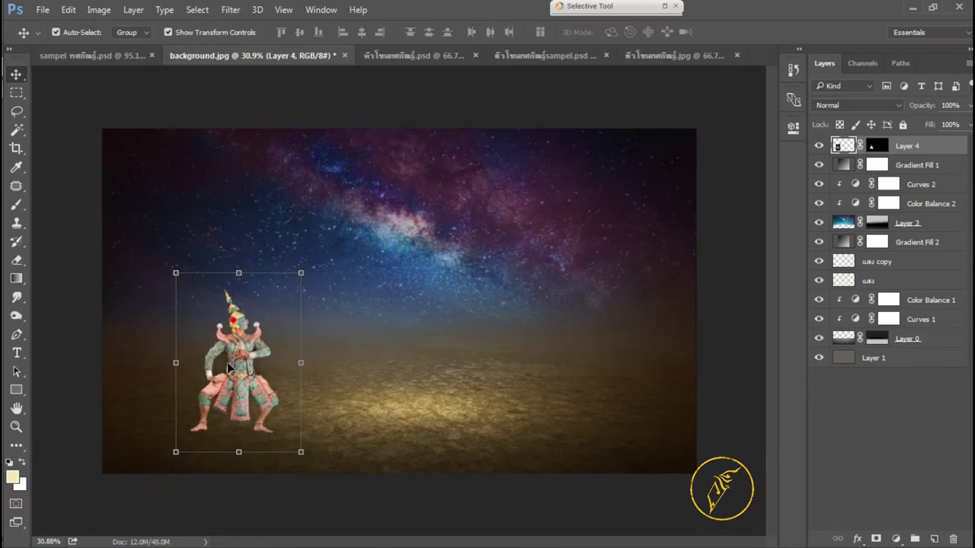
Step: Check the dancer's edges with a tolerance-15 Magic Wand selection, then deselect
scroll(227, 362, up, 5)
text(w)
text(15)
click(268, 335)
shift+click(401, 346)
scroll(426, 381, down, 3)
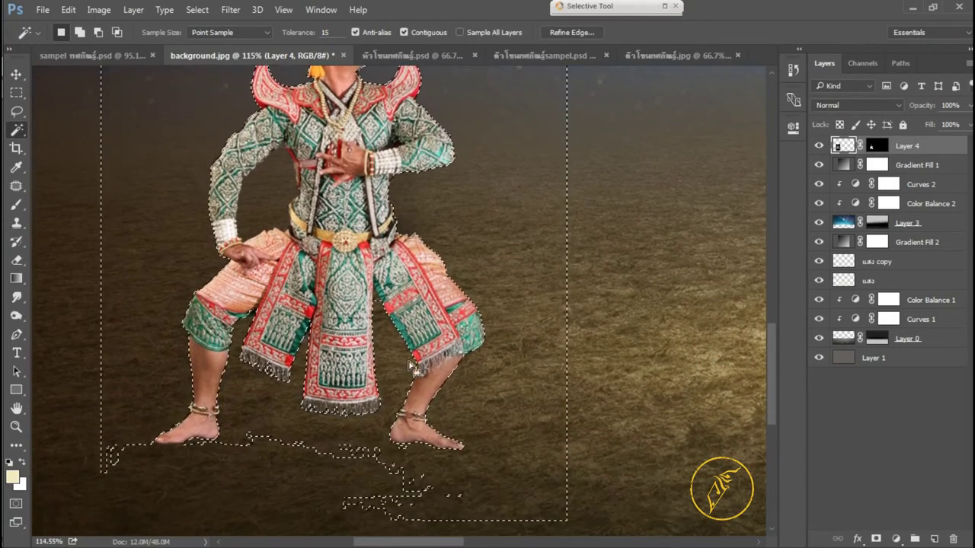
scroll(453, 426, up, 2)
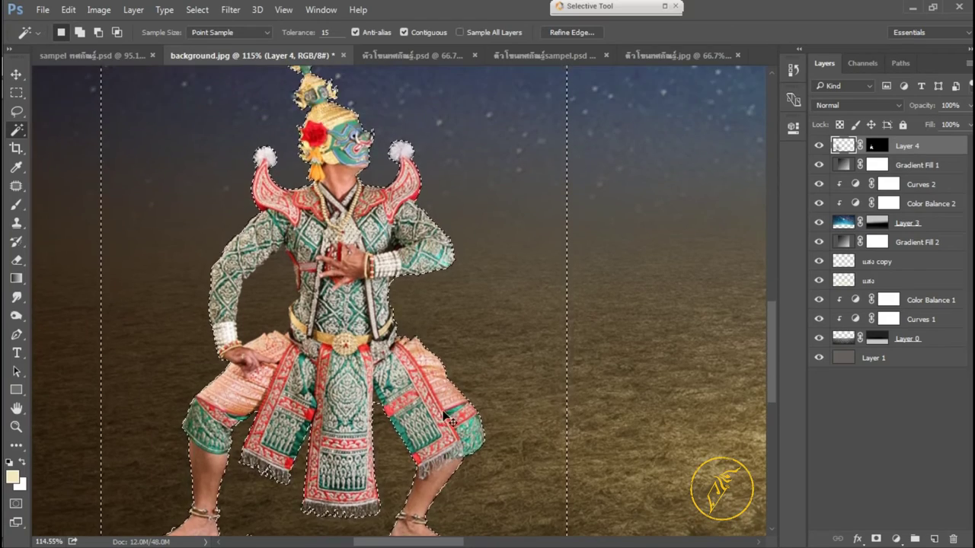
scroll(229, 305, down, 5)
key(ctrl+d)
key(v)
scroll(327, 356, down, 2)
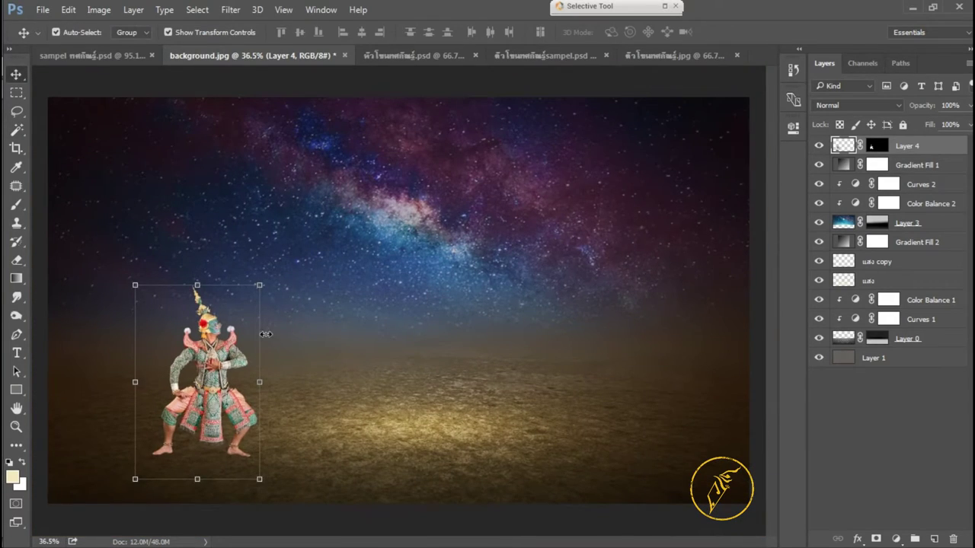
Step: Darken the dancer with a Curves adjustment to match the night scene
key(ctrl+m)
drag(657, 165, 669, 188)
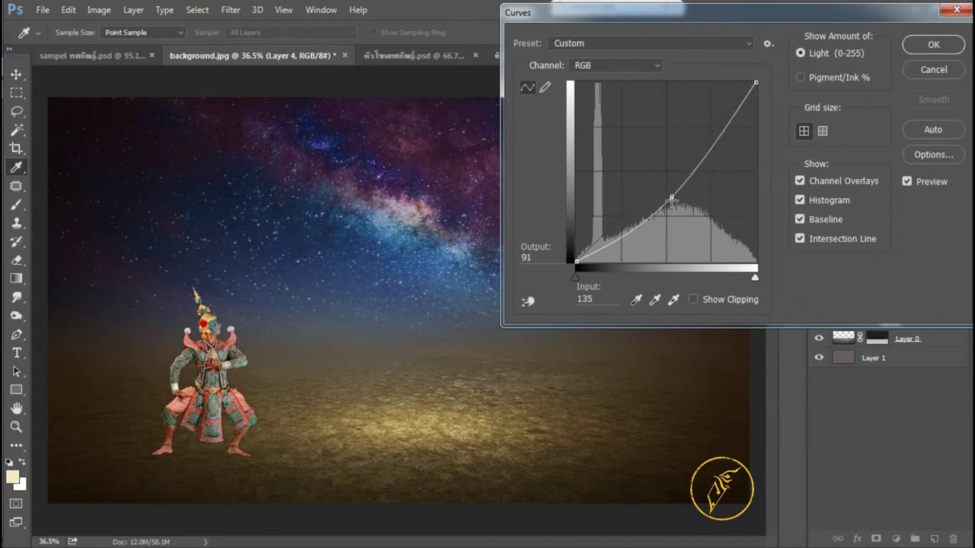
click(921, 52)
scroll(587, 243, down, 2)
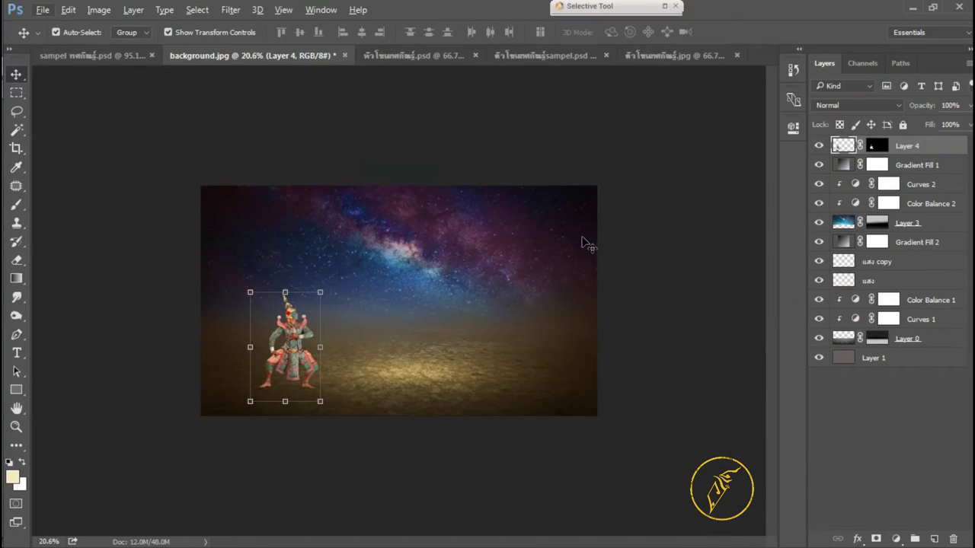
scroll(282, 358, up, 4)
scroll(435, 287, up, 2)
scroll(398, 300, down, 4)
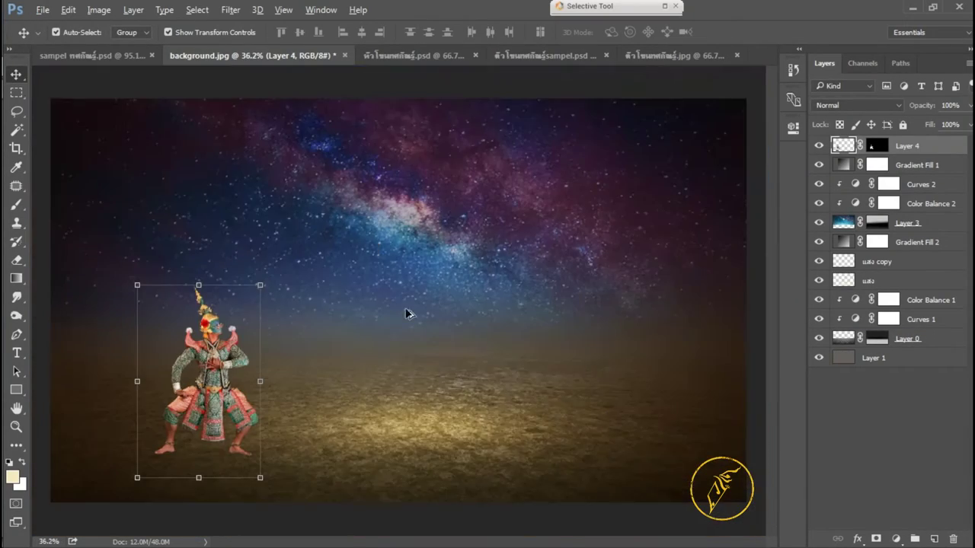
scroll(387, 341, up, 1)
click(670, 56)
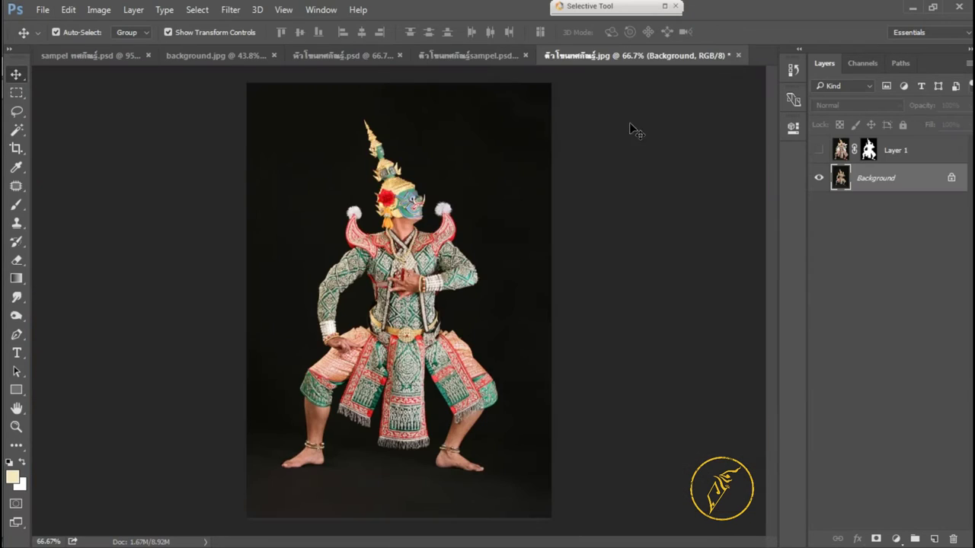
Step: Close the dancer photo and dancer sample documents without saving
key(ctrl+w)
click(490, 221)
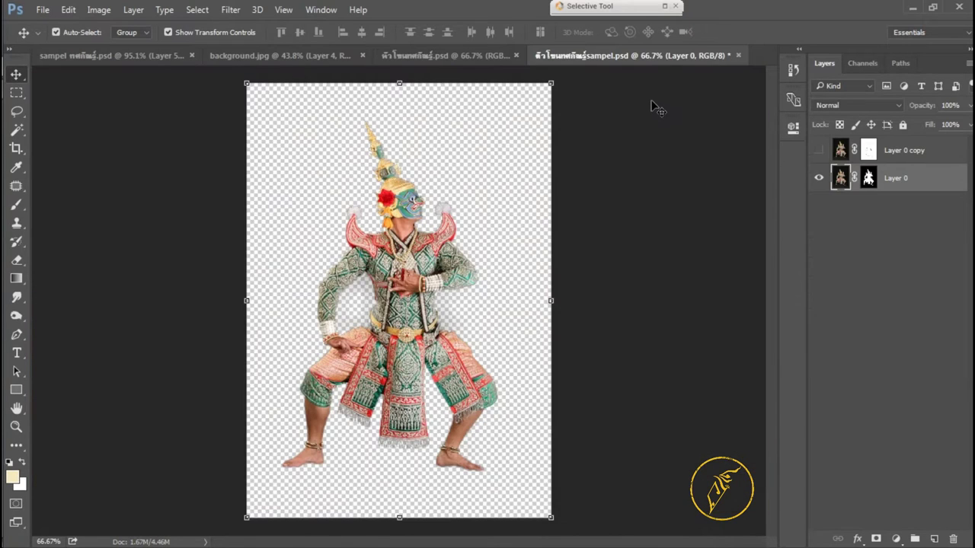
click(736, 55)
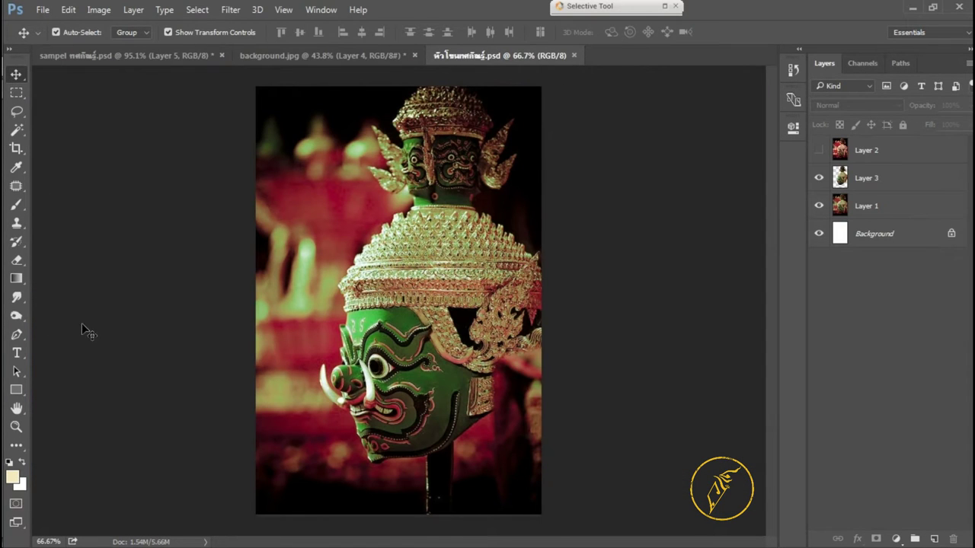
Step: Make Layer 1 active and move the mask head into background.jpg
key(w)
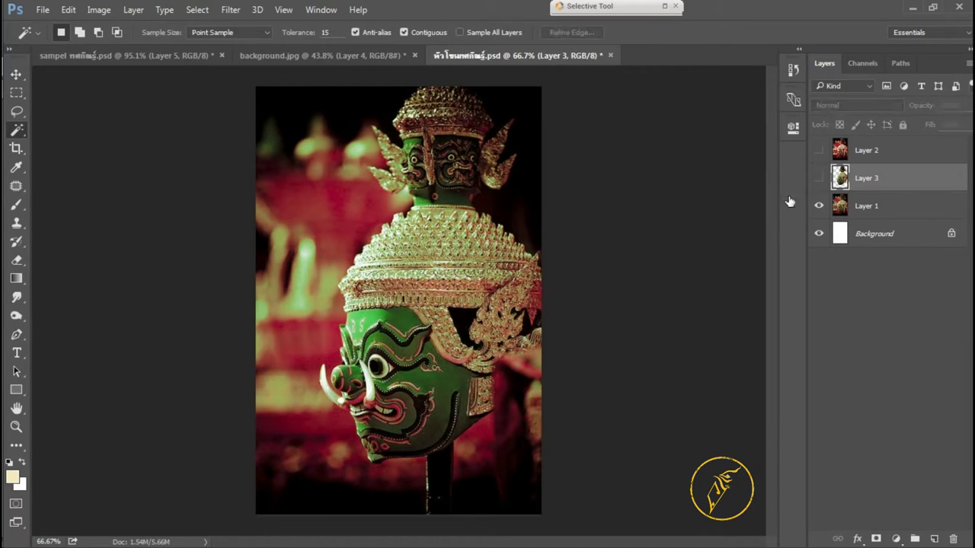
key(alt+bracketleft)
right_click(16, 130)
click(72, 125)
key(v)
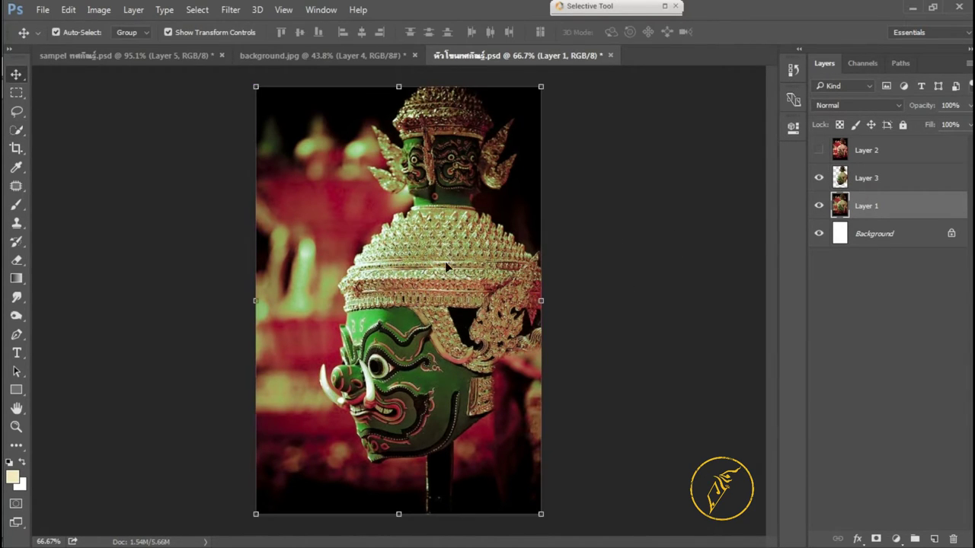
drag(446, 266, 373, 228)
scroll(426, 267, down, 3)
Step: Enlarge the mask head past 126%, tilt it -2.3°, and nudge it right
key(ctrl+t)
mouse_move(435, 221)
mouse_down()
mouse_move(411, 179)
mouse_move(338, 118)
mouse_up()
drag(460, 221, 618, 213)
drag(695, 358, 688, 374)
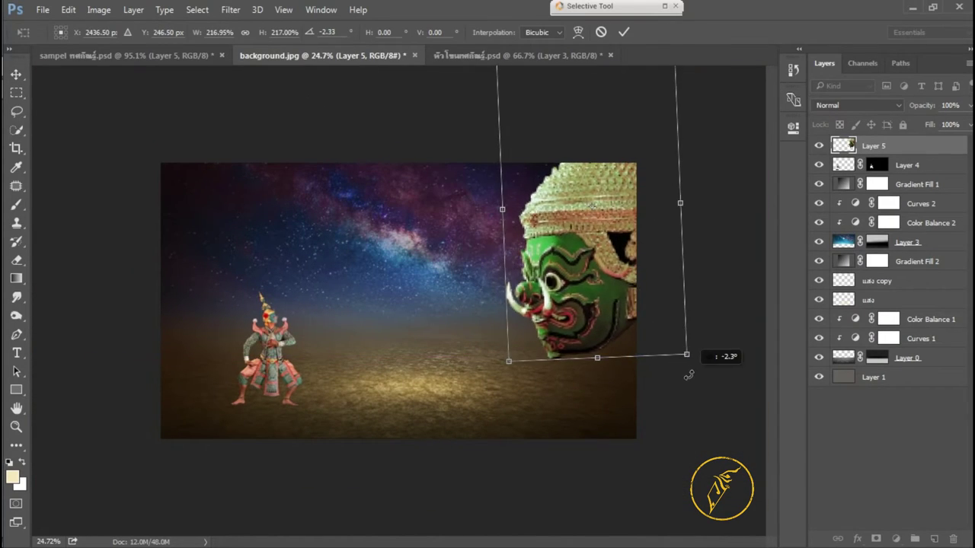
key(Return)
scroll(552, 348, up, 2)
scroll(528, 348, down, 1)
drag(634, 304, 645, 294)
Step: Clip Hue/Saturation, Color Balance (midtones green +16, yellow -10) and a new layer to the mask
scroll(400, 312, down, 1)
click(257, 352)
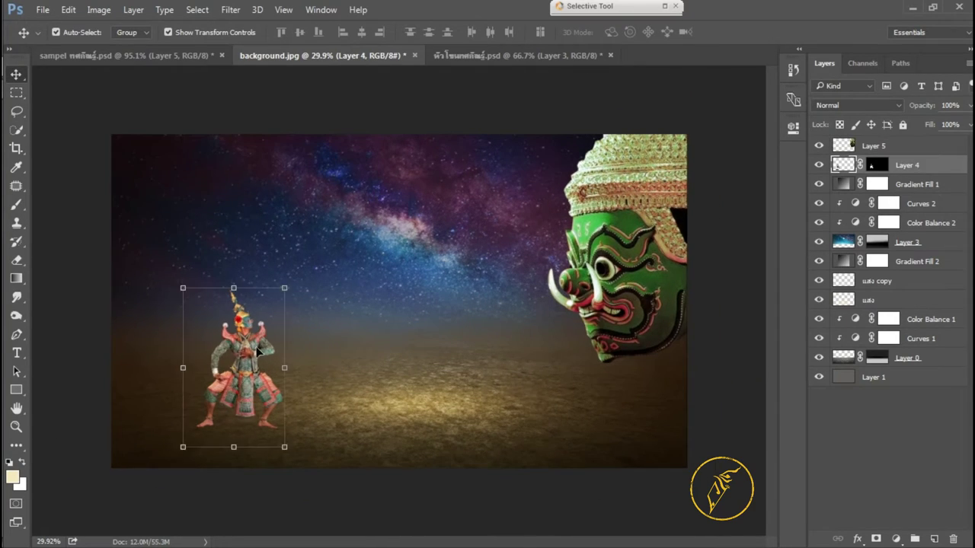
scroll(257, 352, up, 1)
click(895, 539)
click(861, 373)
scroll(496, 280, up, 1)
click(895, 538)
click(861, 390)
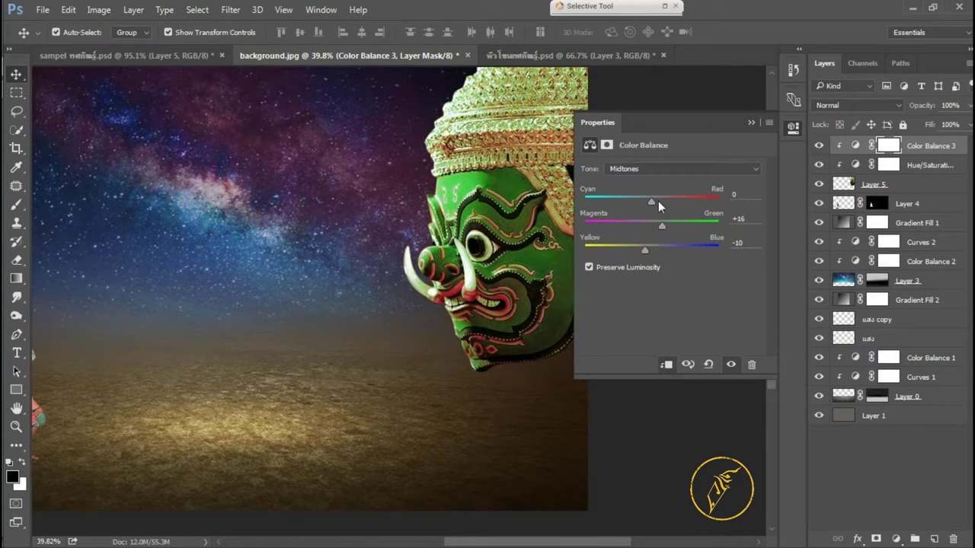
scroll(649, 281, down, 1)
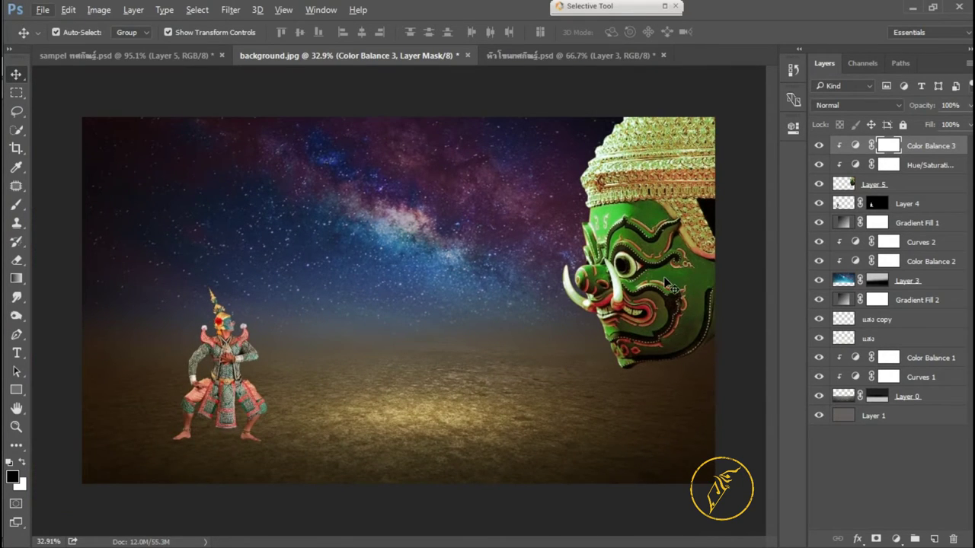
scroll(590, 316, up, 1)
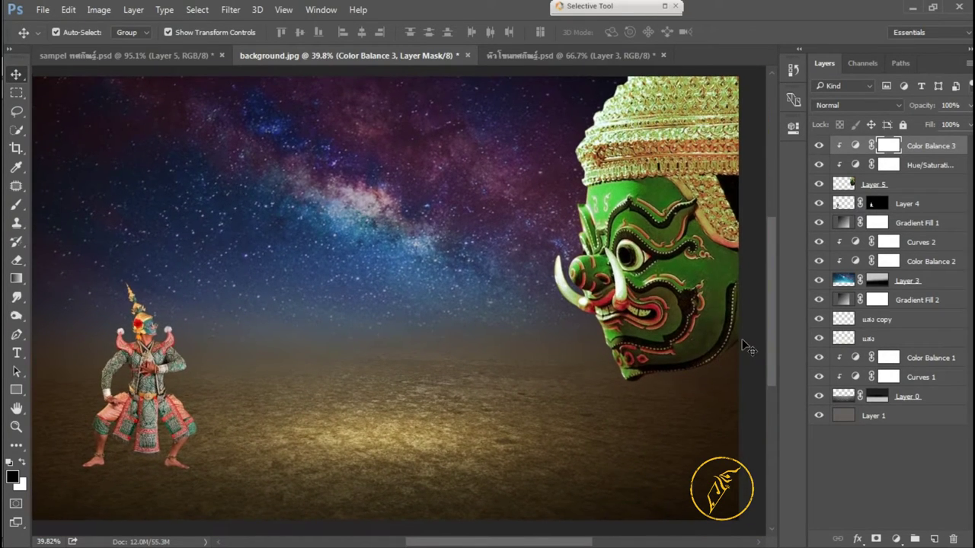
key(b)
click(873, 184)
Step: Fill the new clipped layer with 50% grey and blend it as Linear Light
key(ctrl+shift+alt+n)
click(68, 9)
click(104, 202)
click(858, 283)
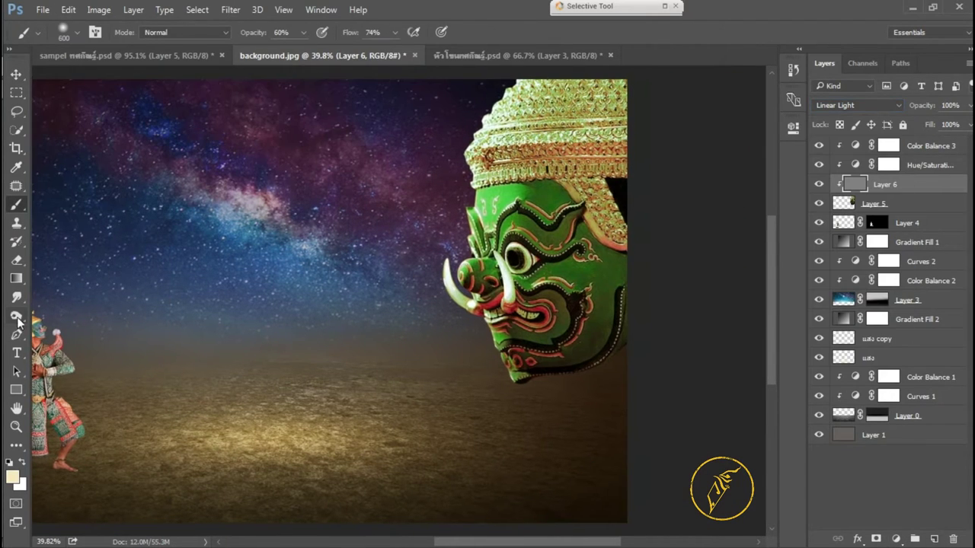
Step: Dodge the mask's face at Midtones, 9% exposure, with a smaller brush
key(o)
right_click(580, 293)
key(Escape)
scroll(624, 113, up, 2)
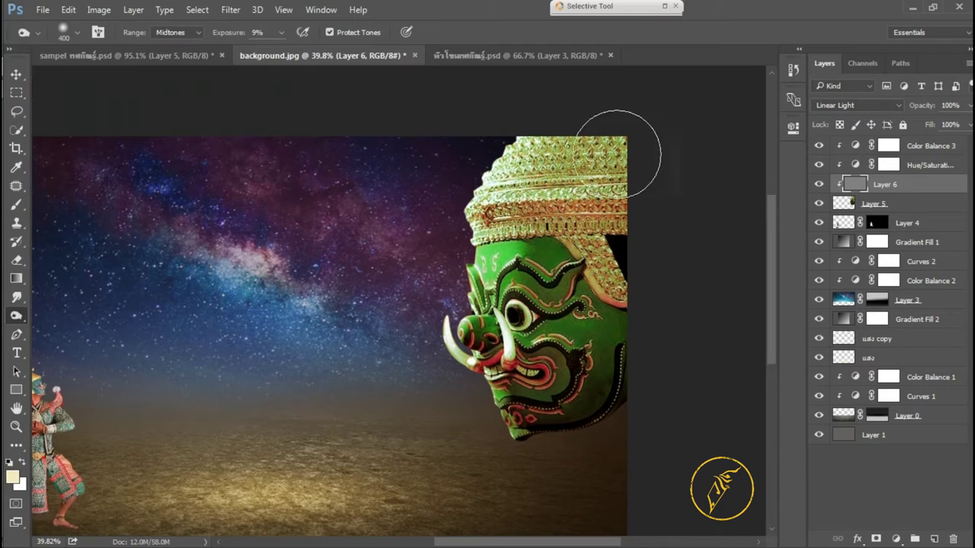
click(26, 262)
click(19, 316)
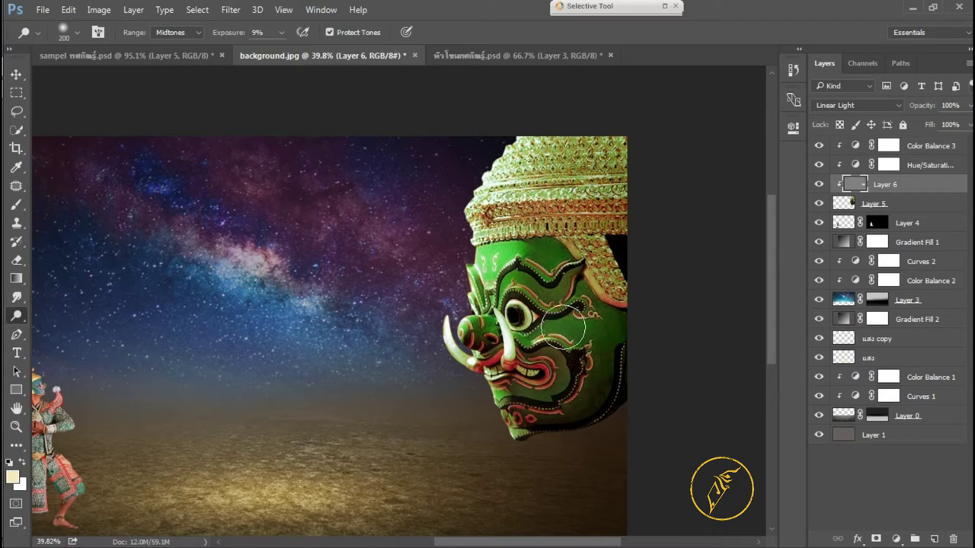
scroll(474, 323, up, 5)
key(bracketleft)
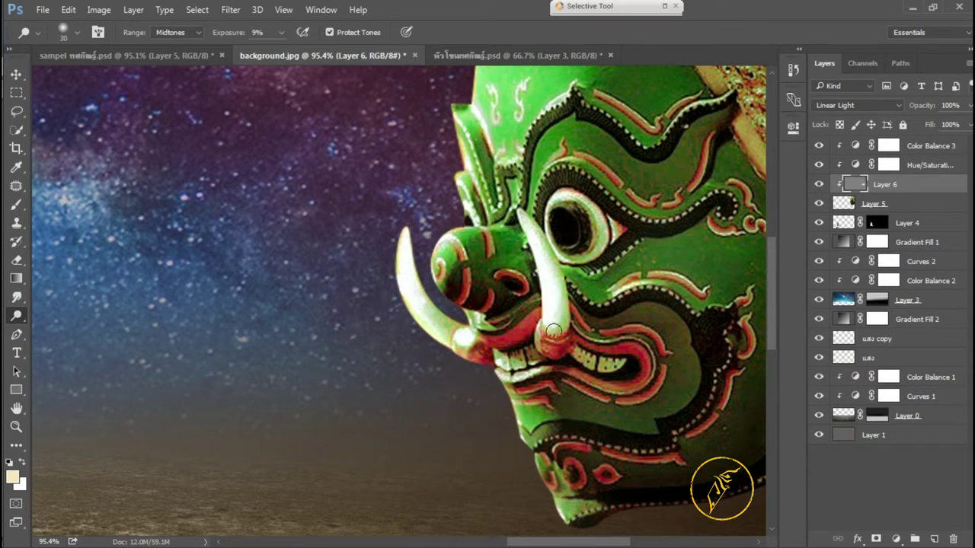
scroll(509, 395, up, 2)
Step: Fit the whole image in the window and deselect the grey dodge layer
key(ctrl+0)
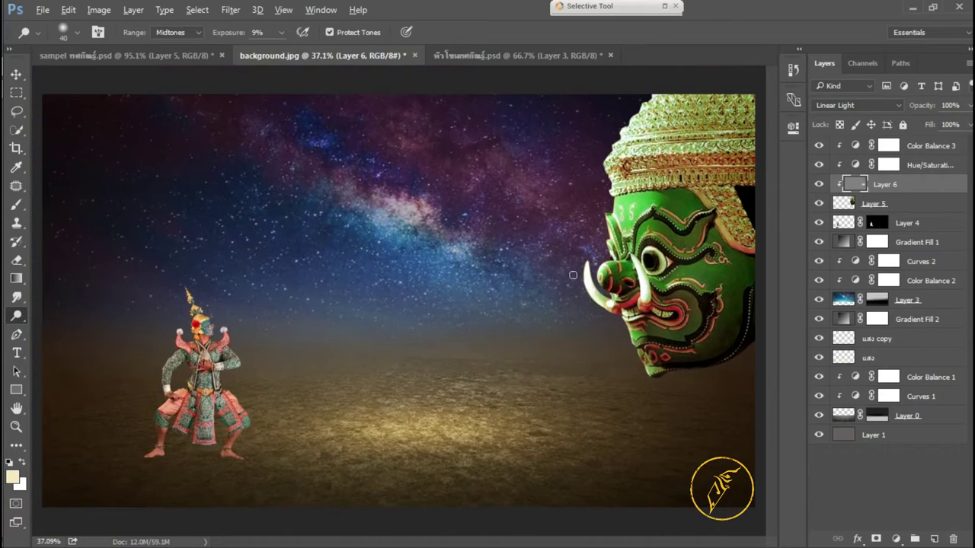
click(16, 74)
click(91, 114)
key(ctrl+0)
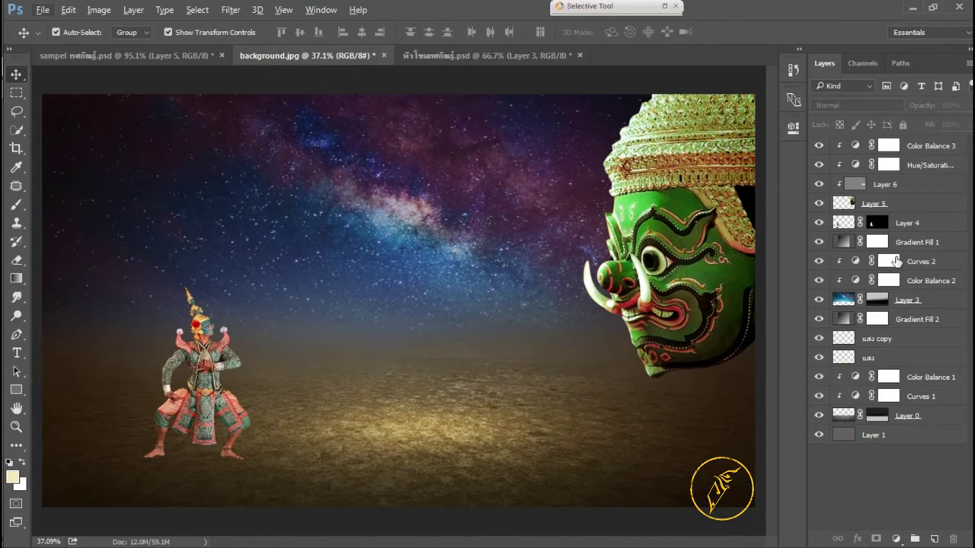
Step: Add a new empty layer above the topmost adjustment layer
click(876, 203)
click(860, 146)
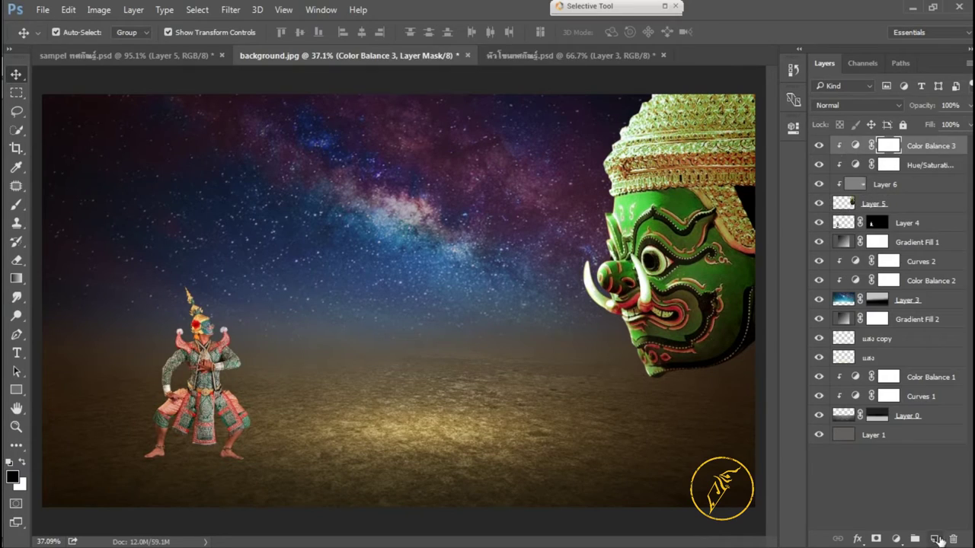
key(ctrl+shift+alt+n)
Step: Load the 11-Water-Splash-Brushes-by-You-The-Designer brush set from the ART (F:) drive
click(17, 207)
right_click(385, 200)
click(613, 211)
click(659, 330)
click(58, 293)
click(158, 114)
double_click(159, 116)
double_click(196, 171)
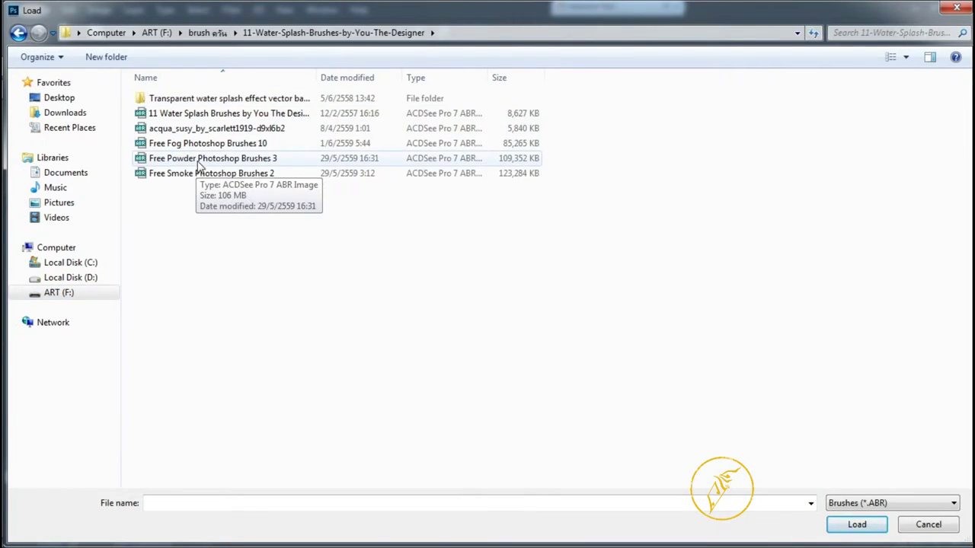
double_click(198, 159)
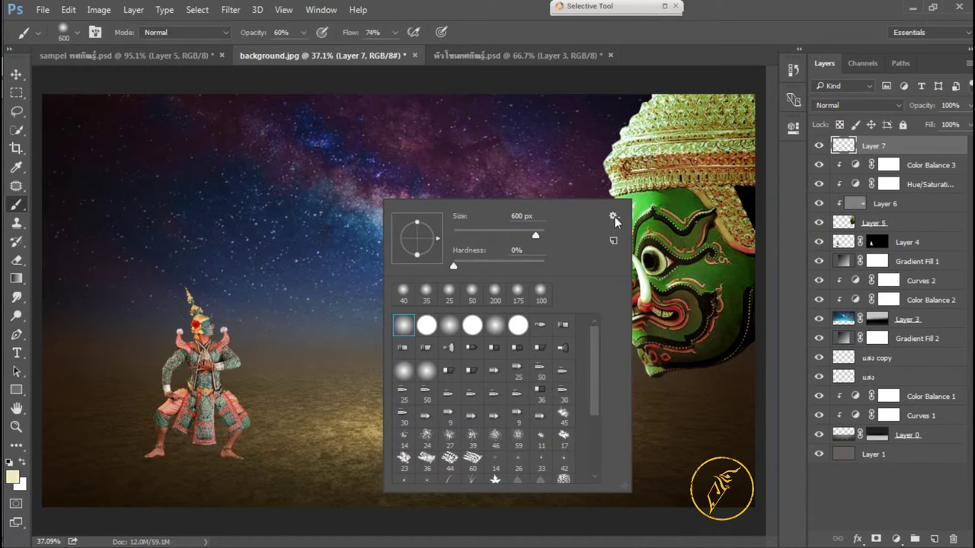
Step: Pick a newly loaded brush tip and light grey c4c4c2 foreground colour
scroll(579, 379, down, 3)
scroll(599, 358, up, 3)
scroll(492, 462, down, 5)
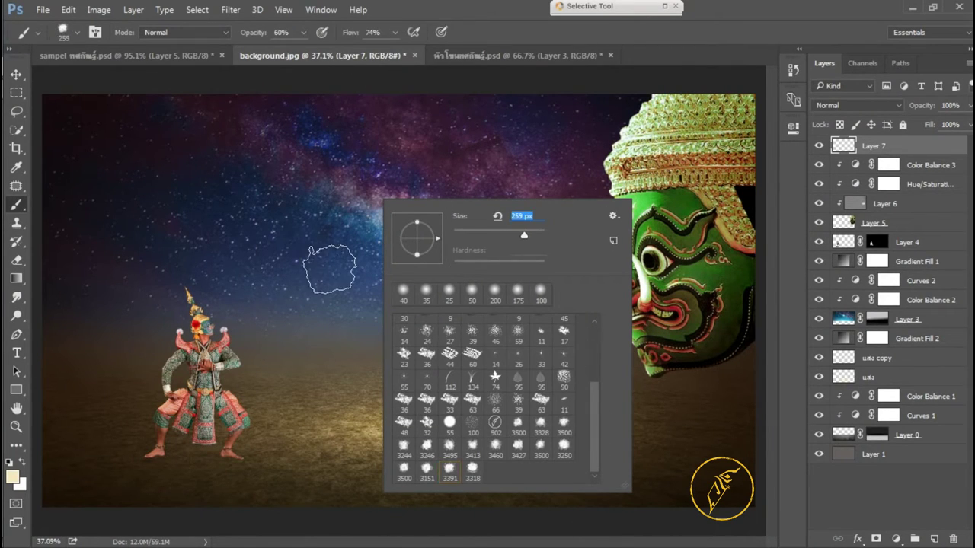
click(330, 268)
click(12, 477)
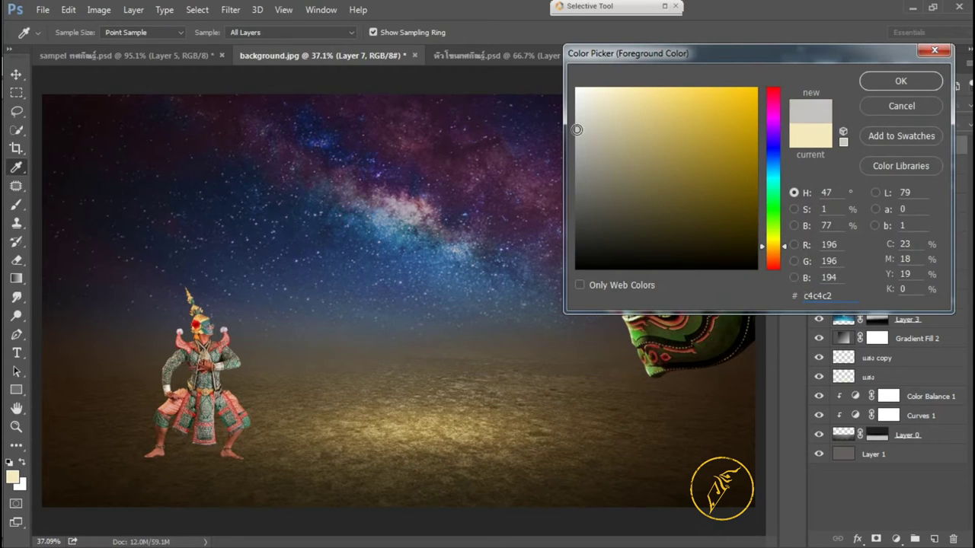
click(576, 125)
click(870, 81)
scroll(398, 301, down, 1)
scroll(644, 349, up, 2)
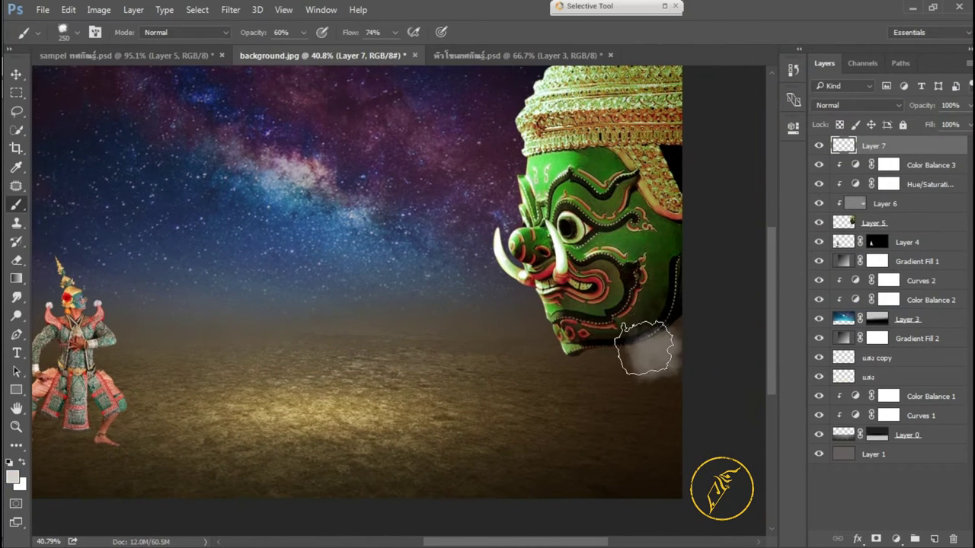
Step: Lower brush opacity and paint soft smoke under the mask's chin
key(ctrl+z)
click(303, 32)
mouse_move(667, 344)
mouse_down()
mouse_move(566, 335)
mouse_move(653, 306)
mouse_move(556, 326)
mouse_move(534, 293)
mouse_up()
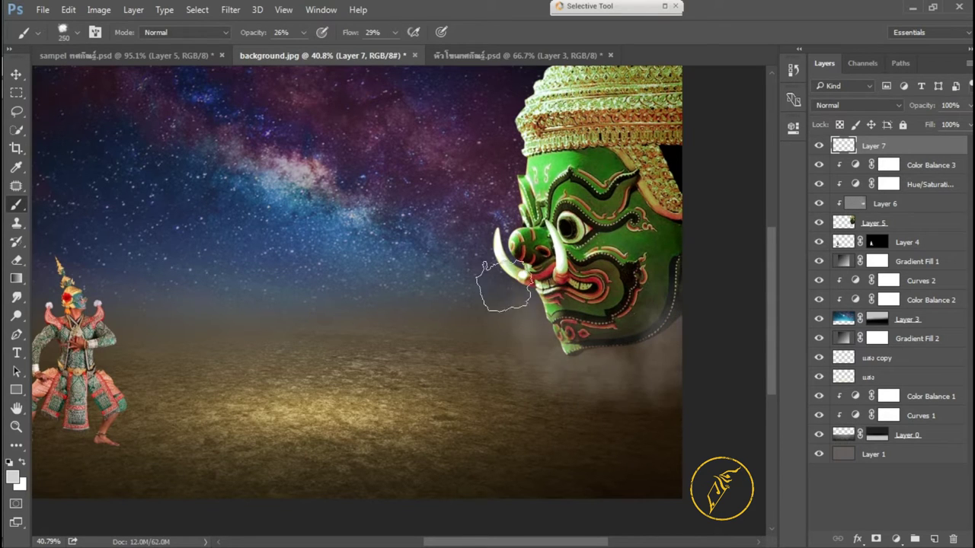
scroll(653, 357, down, 3)
scroll(561, 381, up, 3)
Step: With a 300–400 brush, paint more mist along the mask's right side and ground
key(bracketright)
key(bracketright)
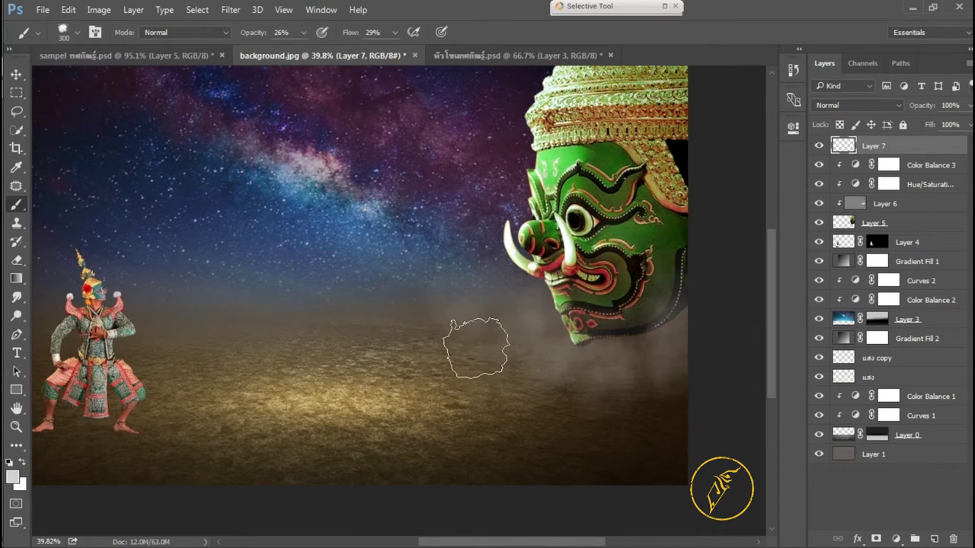
scroll(453, 356, up, 2)
key(bracketright)
key(bracketright)
key(bracketright)
key(bracketleft)
key(bracketleft)
key(bracketleft)
drag(587, 294, 674, 272)
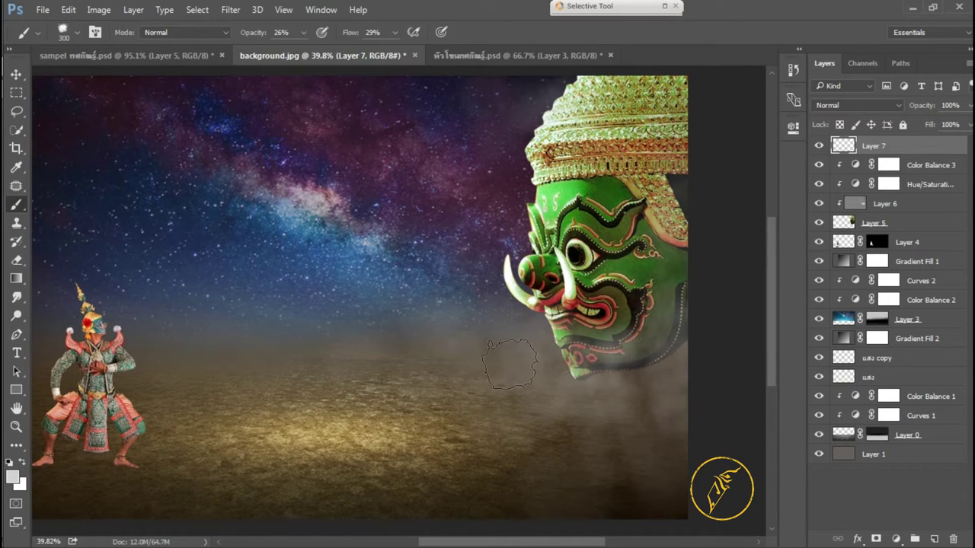
drag(414, 398, 631, 358)
key(bracketright)
scroll(678, 373, down, 1)
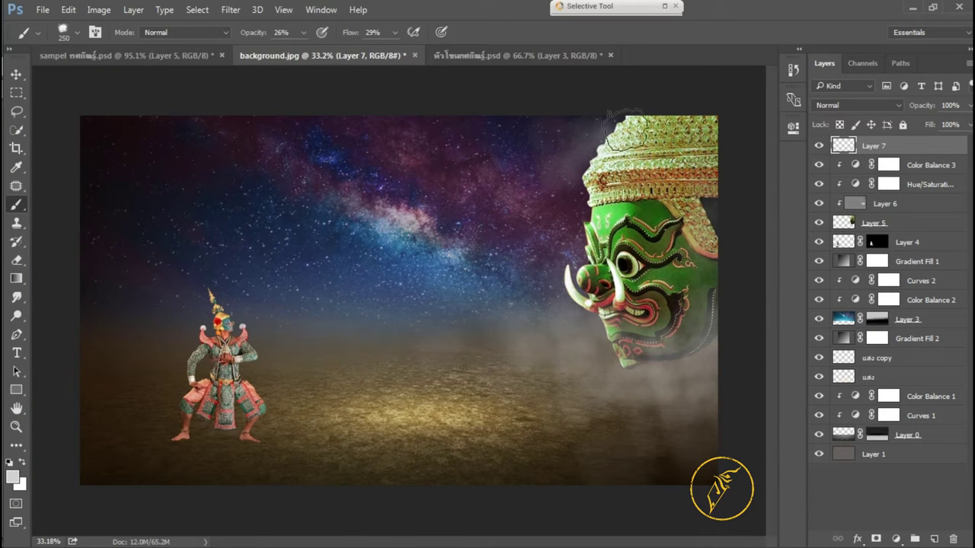
scroll(561, 294, up, 2)
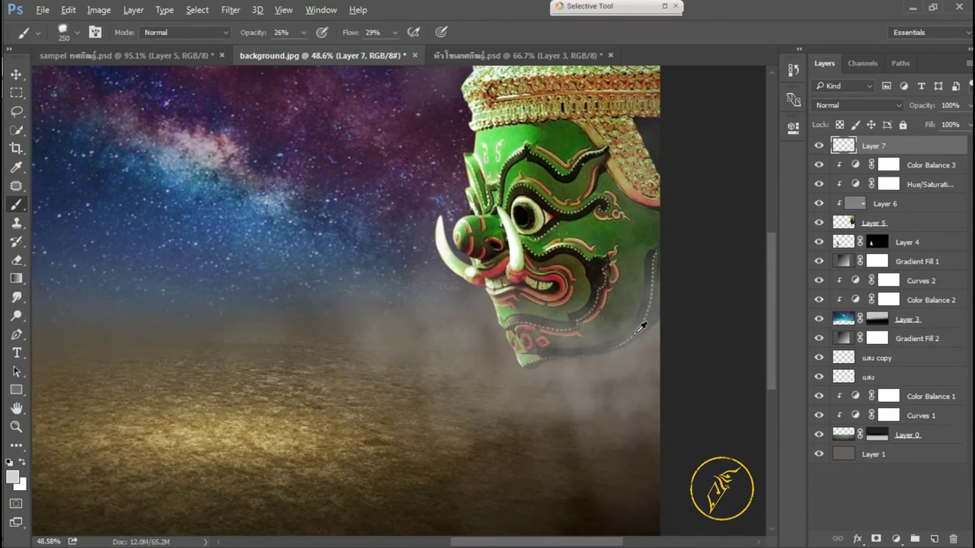
scroll(281, 260, down, 3)
key(v)
scroll(533, 342, up, 1)
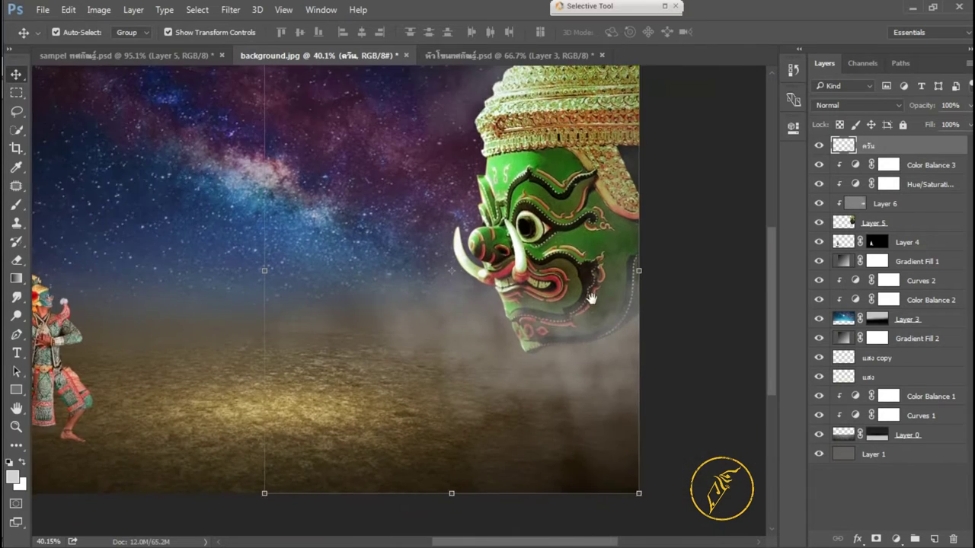
Step: Duplicate the แสง light layer and shrink it toward the mask
scroll(533, 343, up, 1)
click(868, 377)
key(ctrl+j)
key(ctrl+t)
mouse_move(667, 396)
mouse_down()
mouse_move(515, 324)
mouse_move(671, 324)
mouse_up()
key(Return)
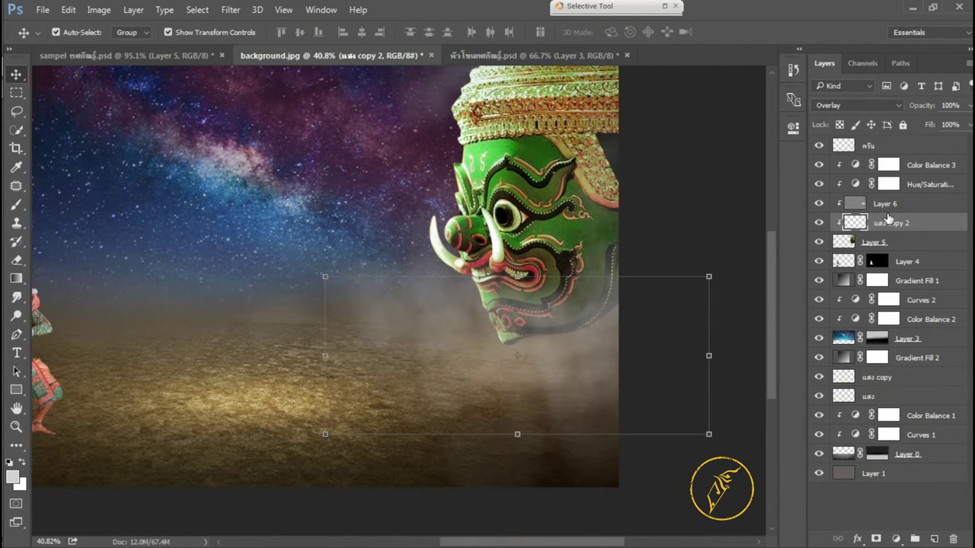
Step: Raise the light copy near the stack top, Hard Light, 76% opacity, behind the mask
drag(879, 380, 875, 163)
click(863, 107)
click(828, 262)
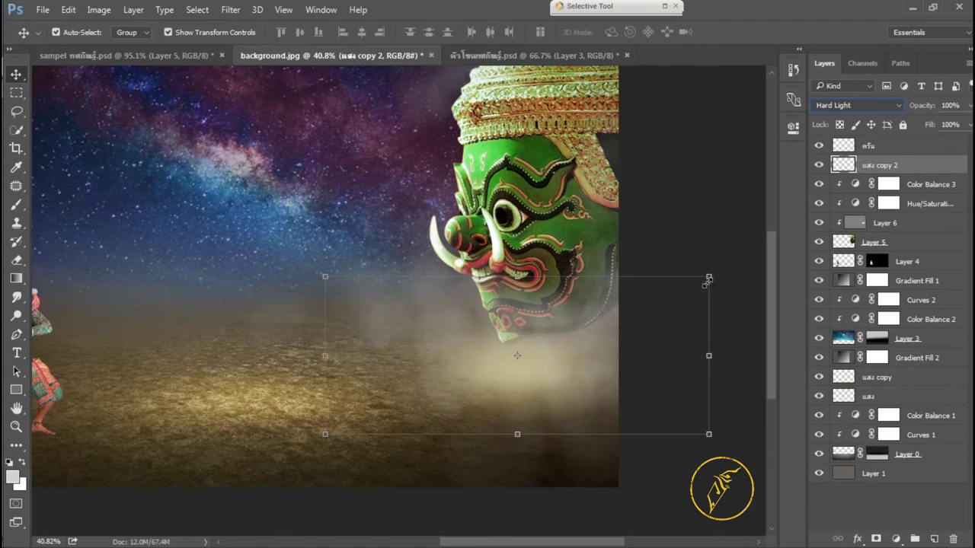
key(ctrl+t)
drag(664, 332, 716, 300)
key(Return)
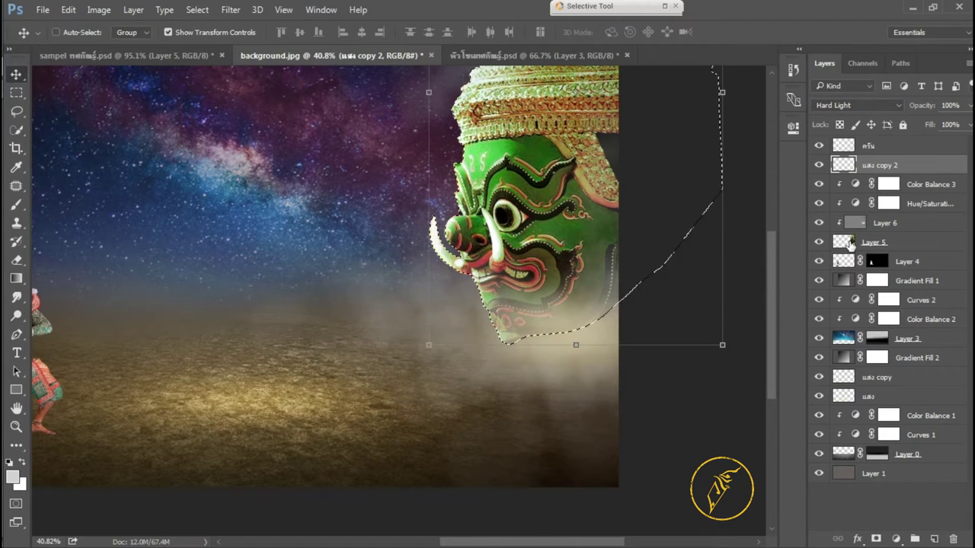
key(7)
key(6)
Step: Add a new empty layer below the mask's layer
scroll(708, 268, down, 2)
scroll(540, 366, up, 3)
click(873, 242)
ctrl+click(934, 538)
Step: Fill a flat oval selection on the ground with black and set it to Multiply
key(m)
drag(153, 386, 369, 408)
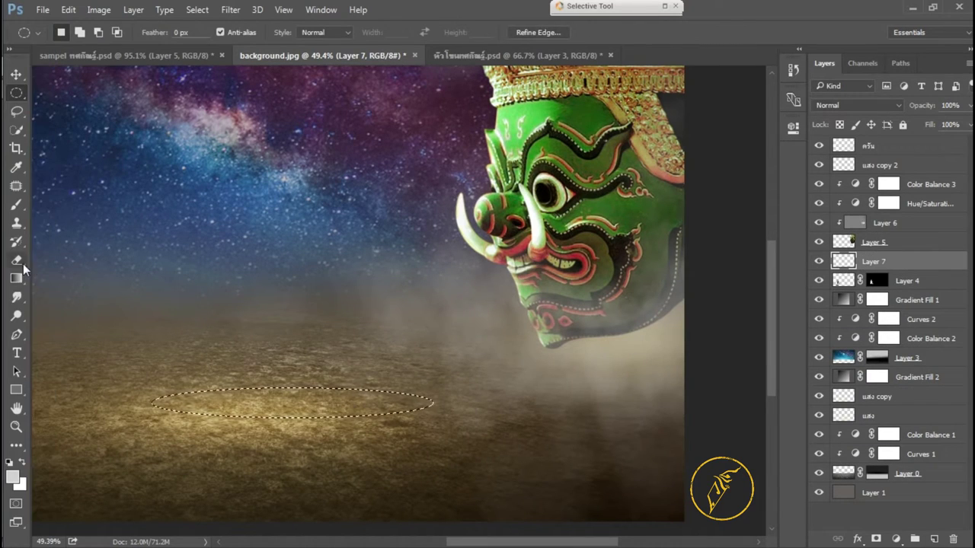
key(v)
scroll(368, 409, down, 2)
key(alt+BackSpace)
key(ctrl+d)
key(shift+alt+m)
Step: Gaussian-blur the shadow, lower opacity to 64%, and move it under the mask
click(231, 9)
click(457, 229)
click(735, 105)
drag(968, 105, 970, 137)
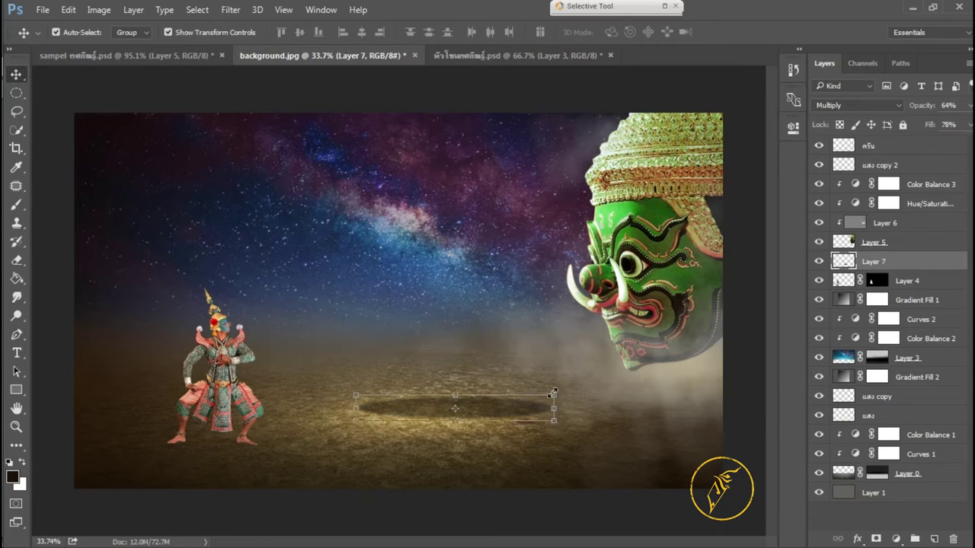
drag(472, 410, 674, 454)
Step: Blur the shadow further and resize it beneath the mask
click(230, 9)
click(457, 220)
key(Return)
key(ctrl+t)
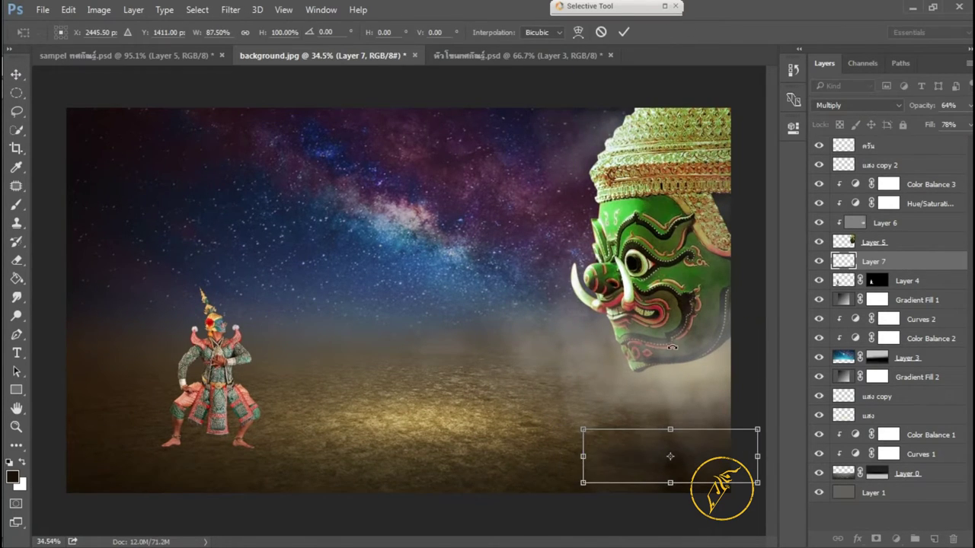
key(Return)
scroll(550, 336, down, 2)
click(869, 146)
key(b)
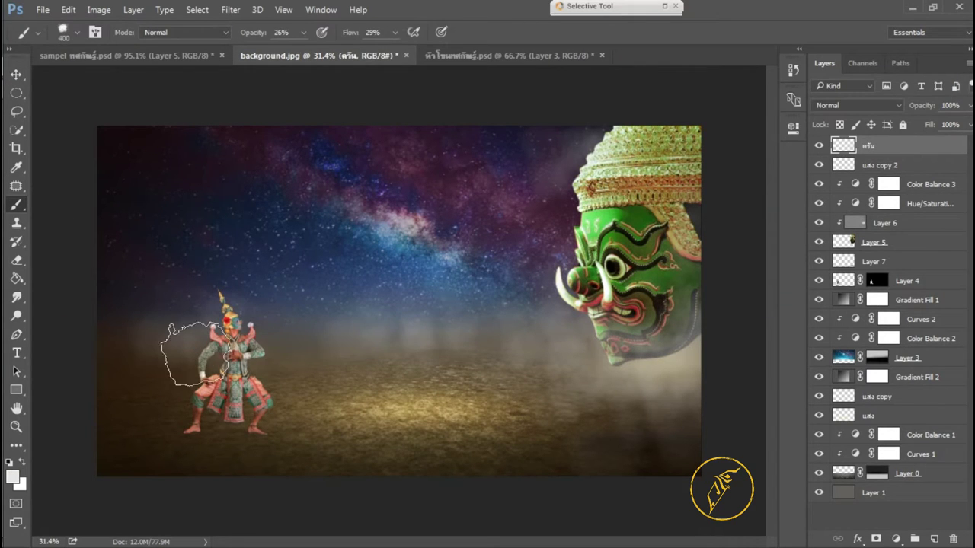
key(bracketright)
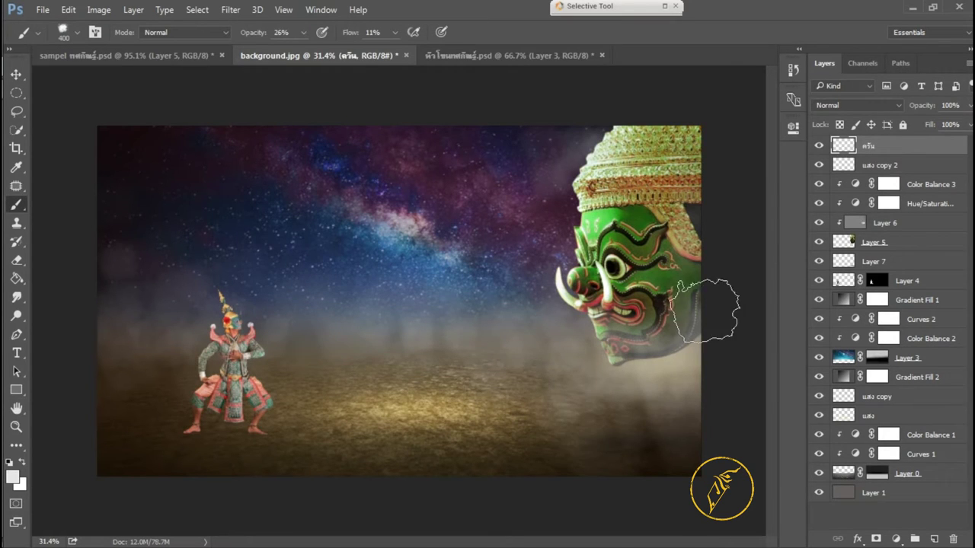
key(bracketleft)
key(bracketleft)
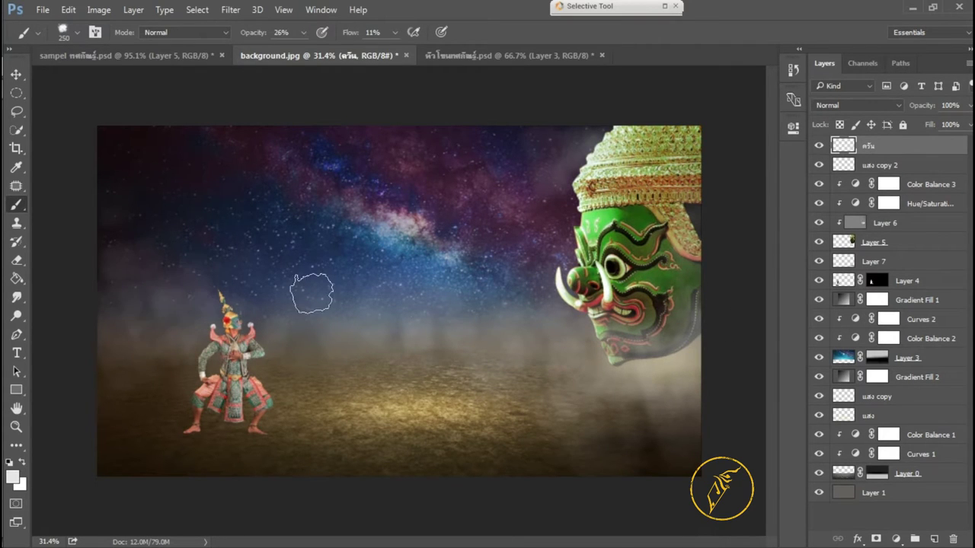
key(ctrl+0)
key(v)
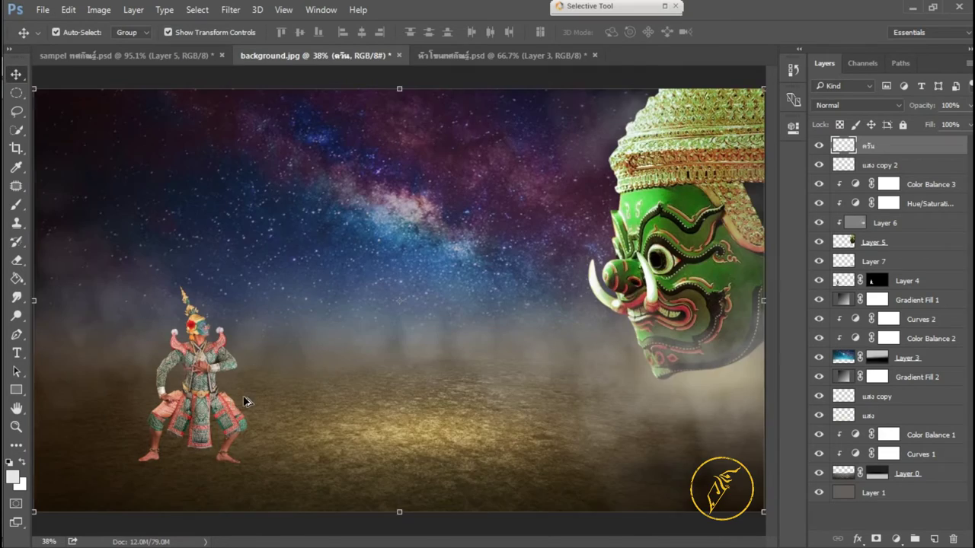
scroll(245, 402, up, 5)
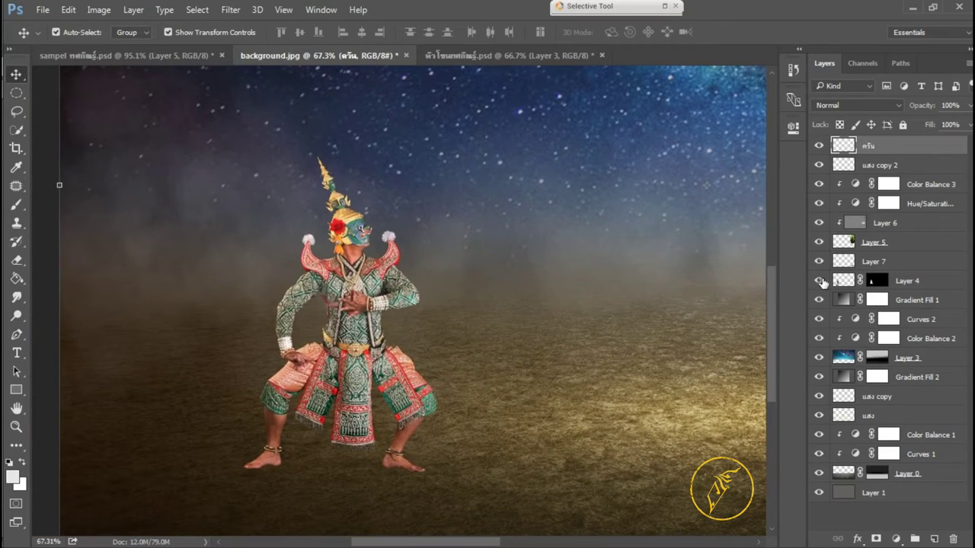
Step: Add a new paint layer clipped to the dancer's Layer 4 with Hard Light blending
click(844, 288)
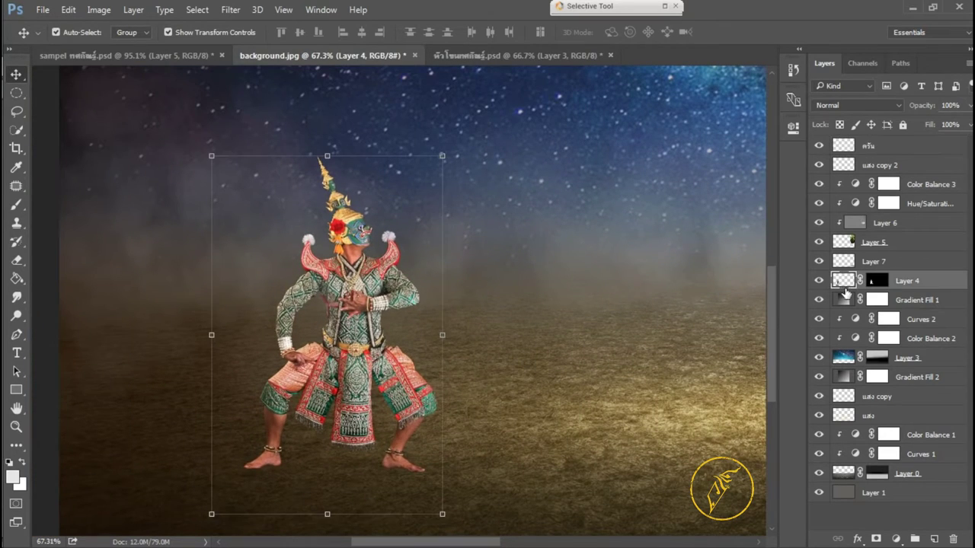
click(934, 540)
key(b)
drag(457, 281, 391, 251)
right_click(391, 255)
key(Escape)
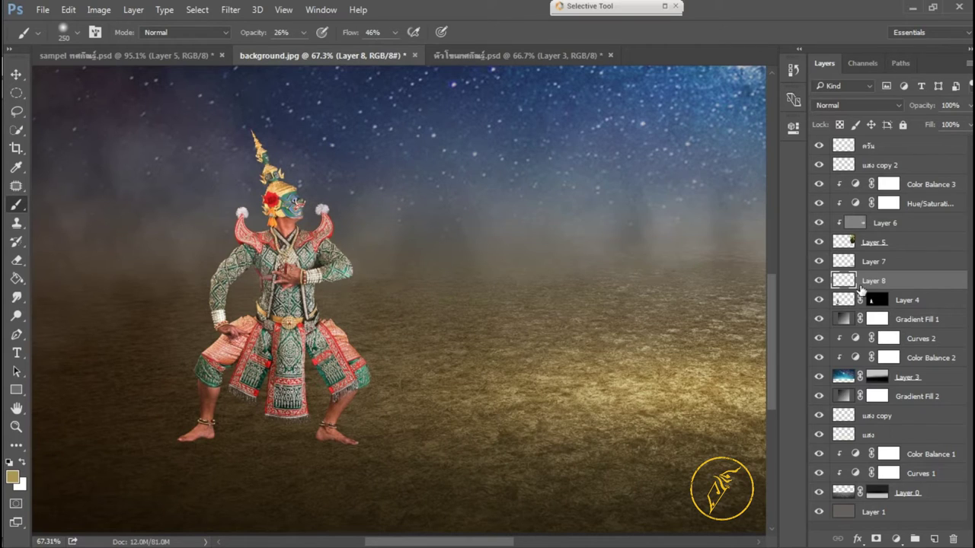
alt+click(861, 290)
scroll(314, 287, up, 1)
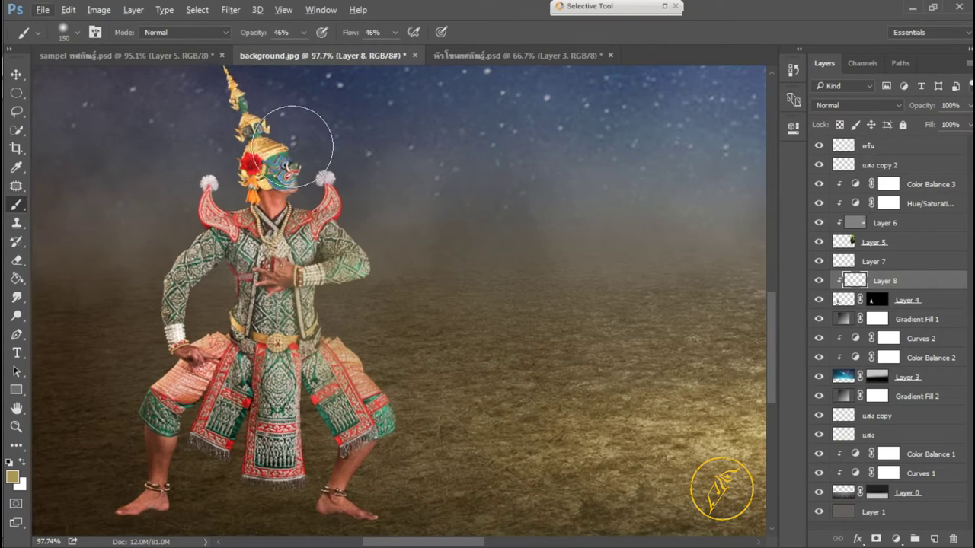
scroll(297, 342, up, 1)
scroll(254, 426, up, 1)
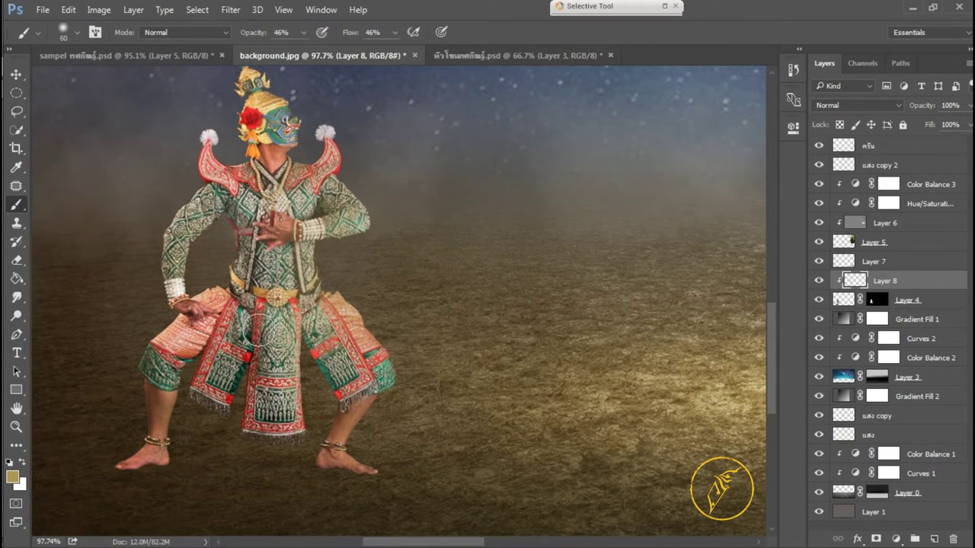
click(857, 105)
click(837, 260)
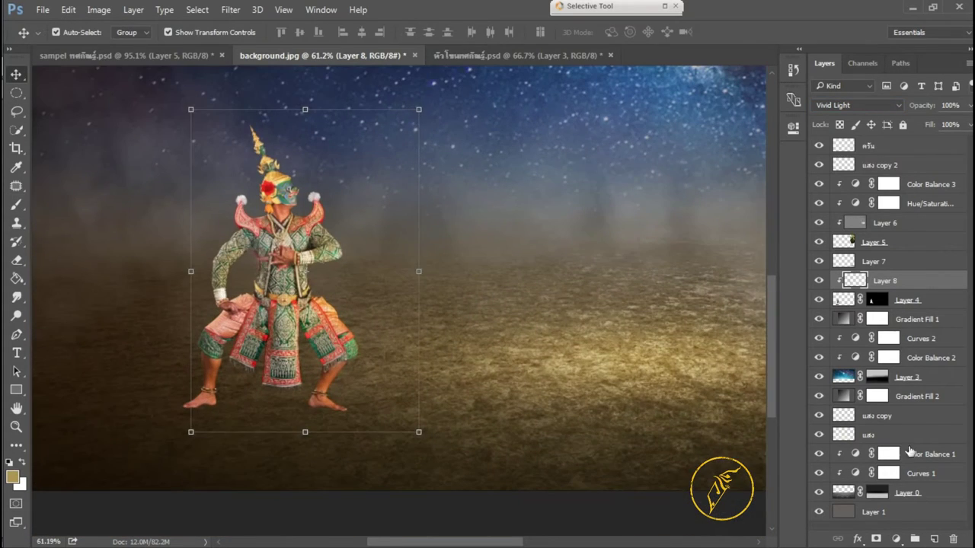
Step: Add a second clipped layer over the dancer set to Color Burn for shading
right_click(883, 281)
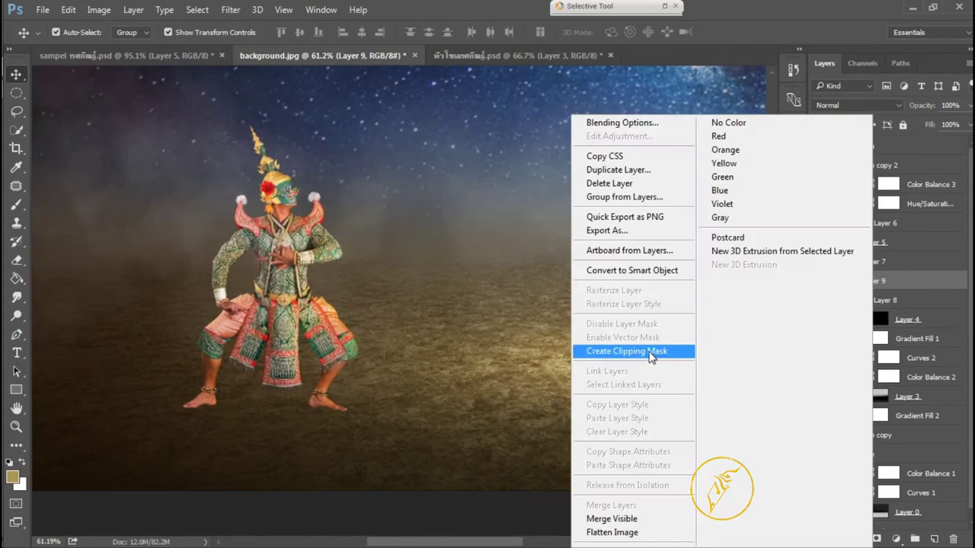
click(652, 348)
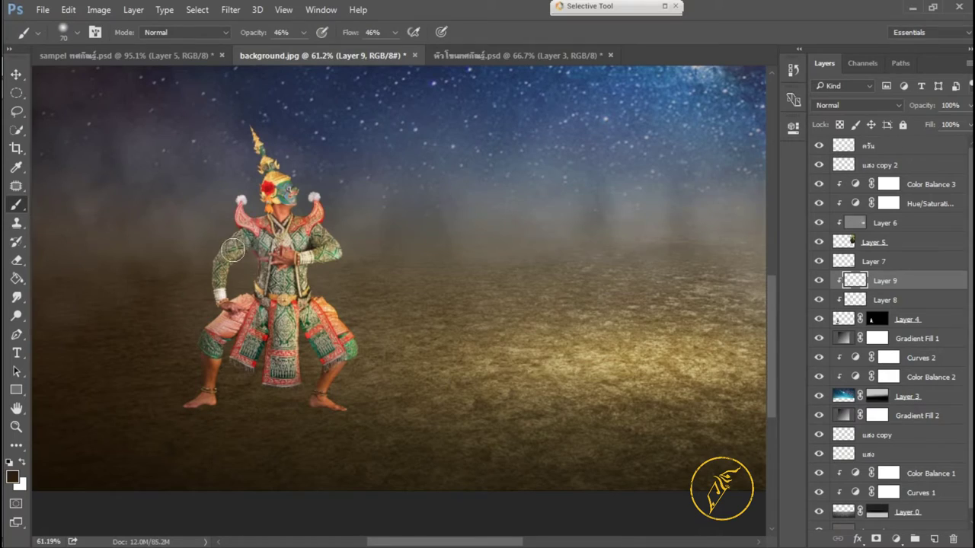
click(856, 105)
click(837, 151)
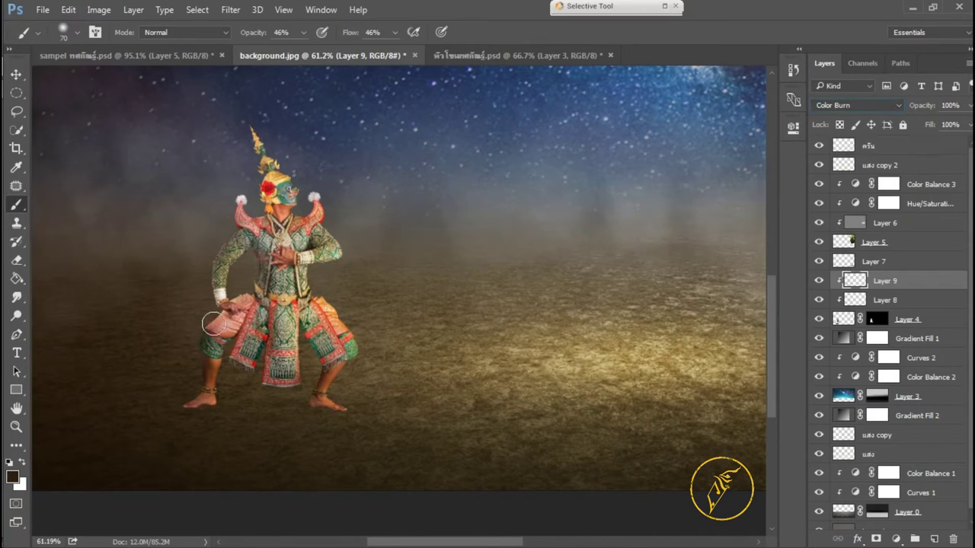
scroll(276, 285, down, 2)
scroll(176, 319, up, 5)
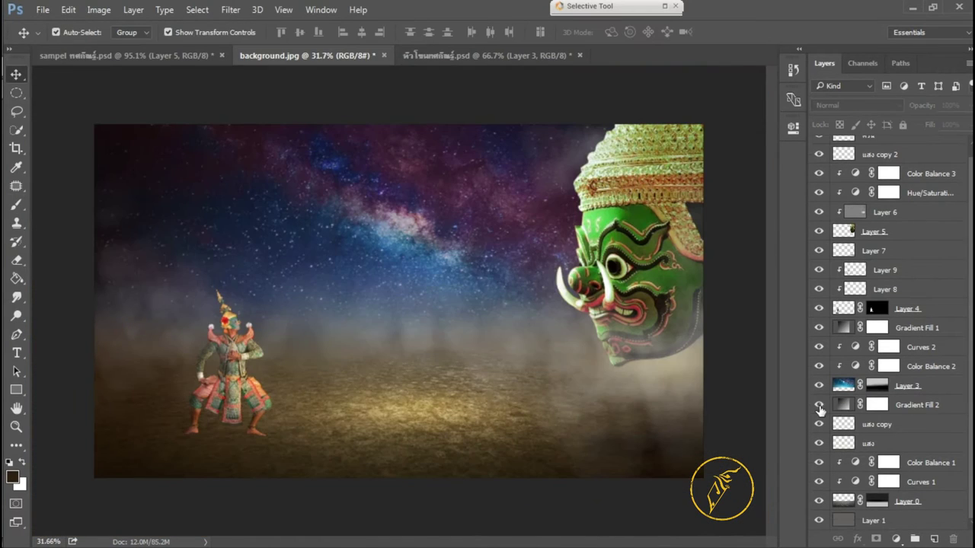
click(925, 404)
Step: Adjust the opacity of the vignette gradient fill layer
drag(968, 105, 969, 125)
click(851, 327)
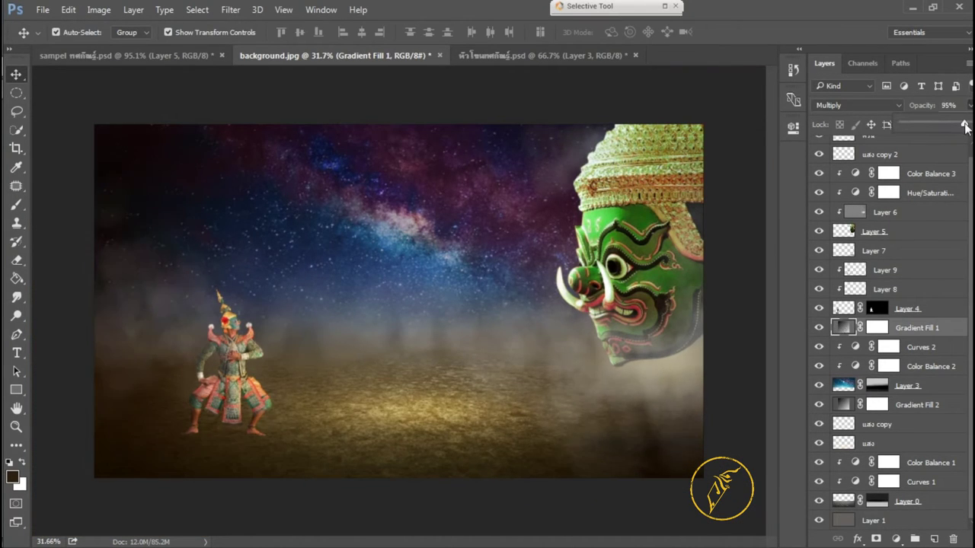
click(359, 346)
scroll(228, 381, up, 5)
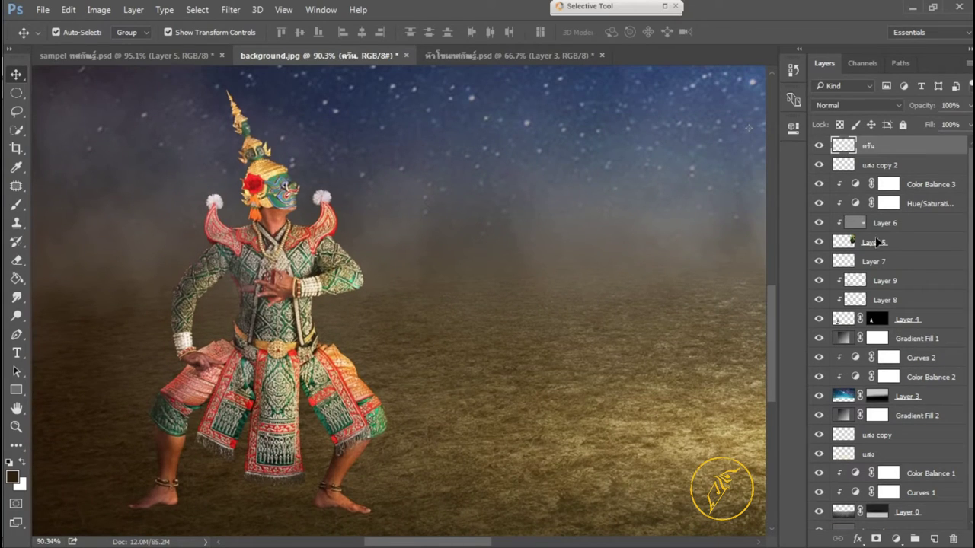
Step: Add a 50% grey Linear Light layer clipped to the dancer
click(858, 310)
key(ctrl+shift+alt+n)
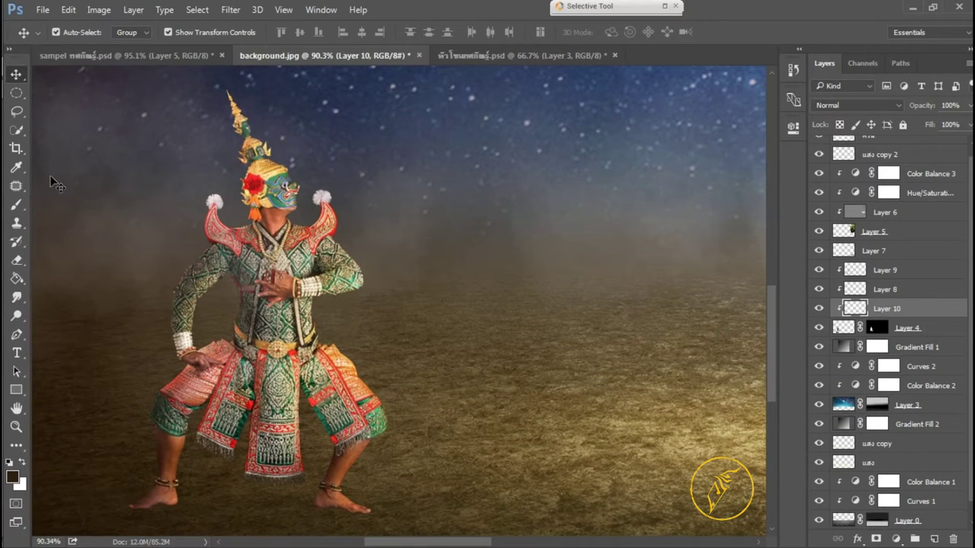
click(68, 9)
click(88, 201)
key(Return)
click(856, 105)
click(826, 278)
Step: Dodge highlights onto the dancer on the grey layer with a smaller brush
key(o)
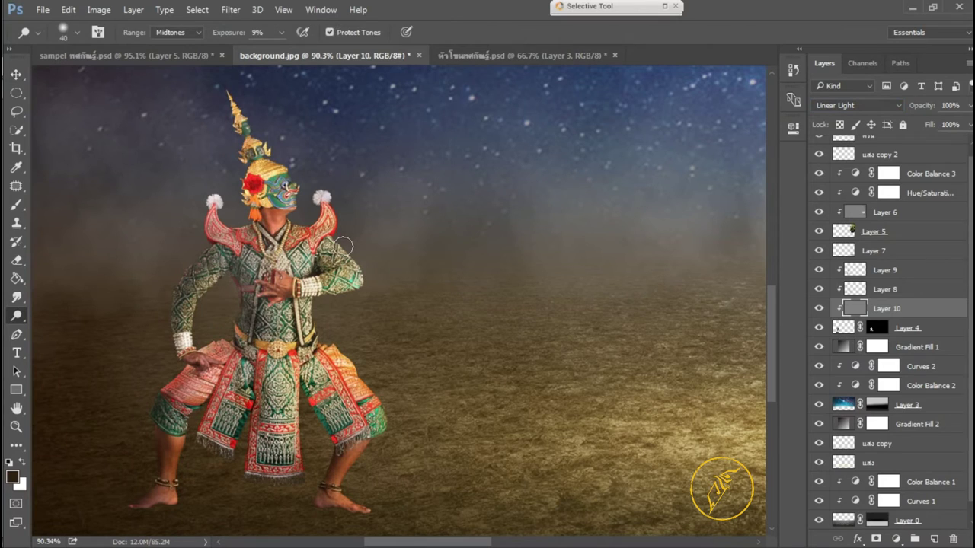
scroll(389, 418, down, 3)
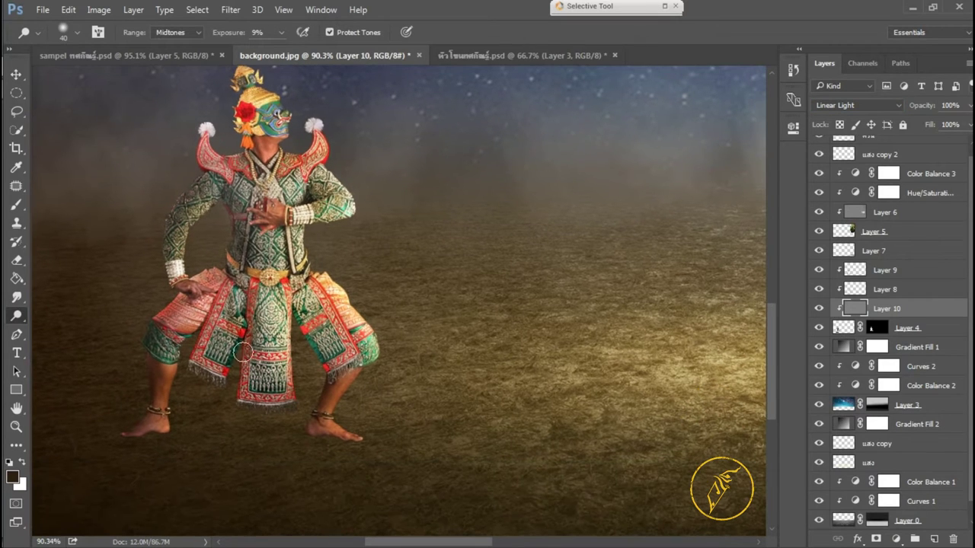
scroll(381, 373, up, 2)
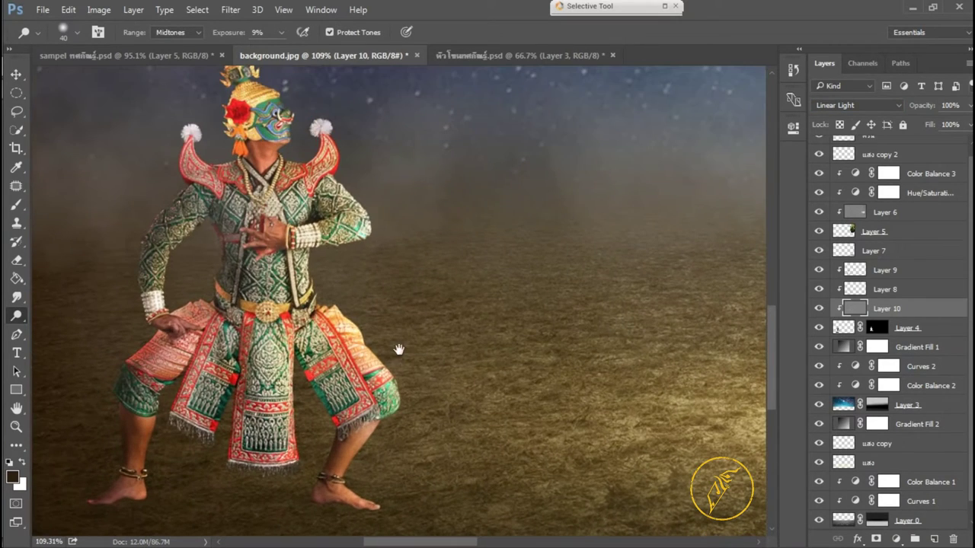
key(bracketleft)
key(bracketleft)
key(bracketleft)
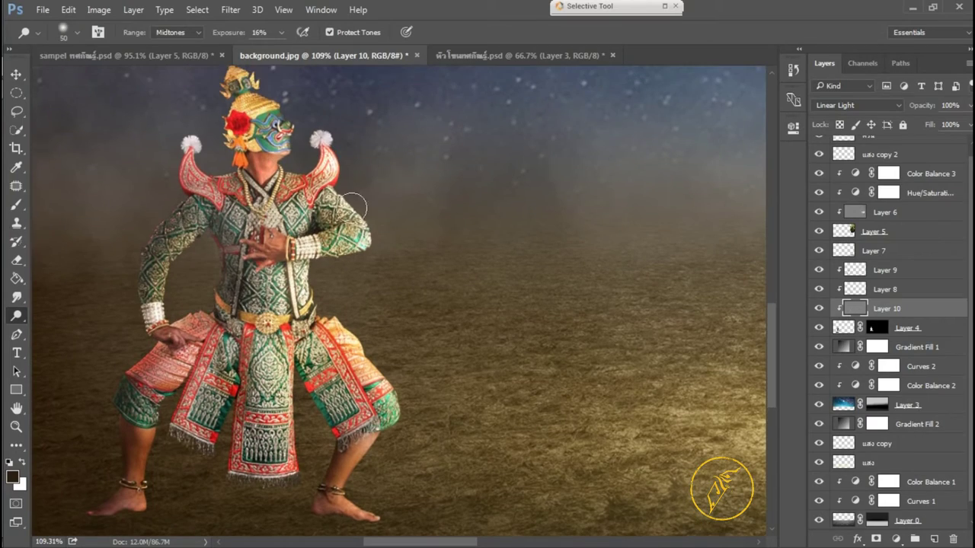
scroll(347, 389, down, 2)
scroll(229, 266, up, 5)
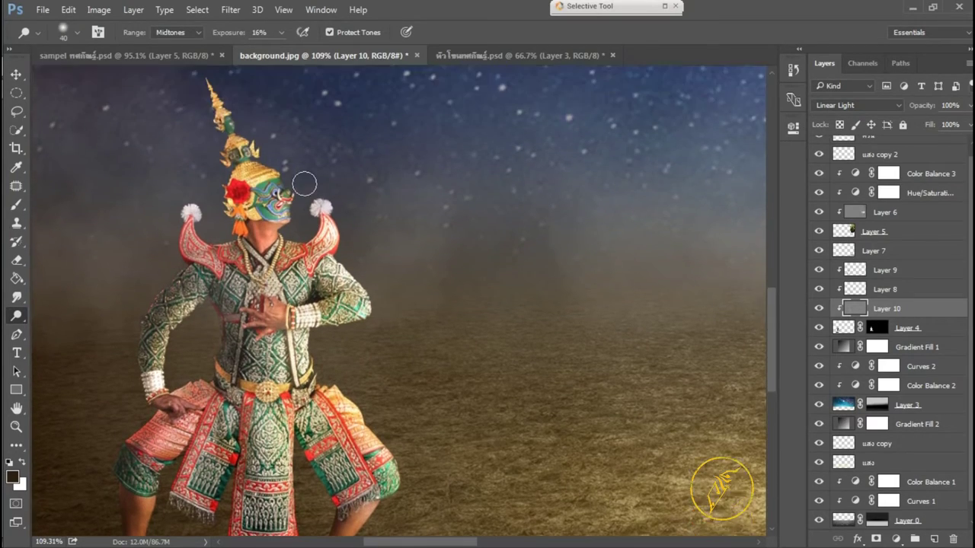
scroll(319, 243, down, 5)
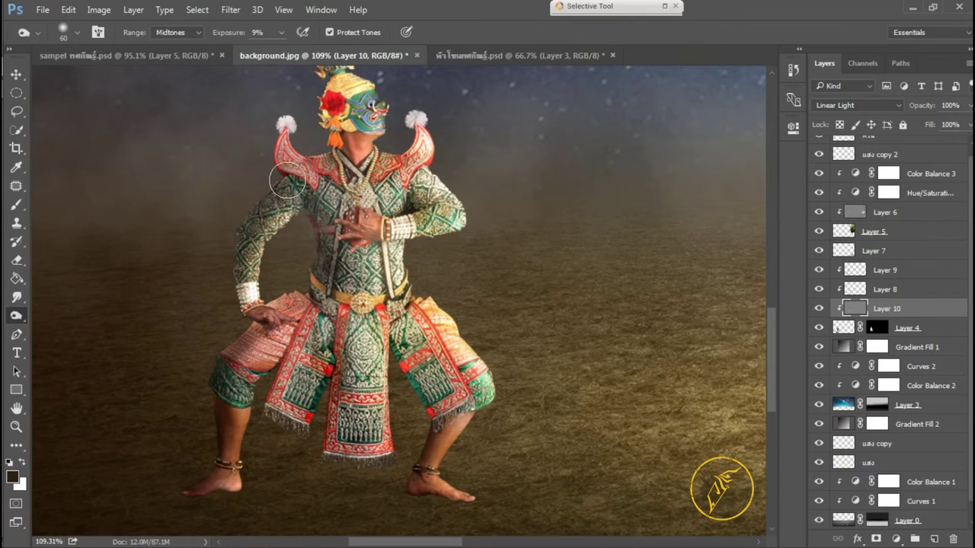
scroll(345, 285, up, 3)
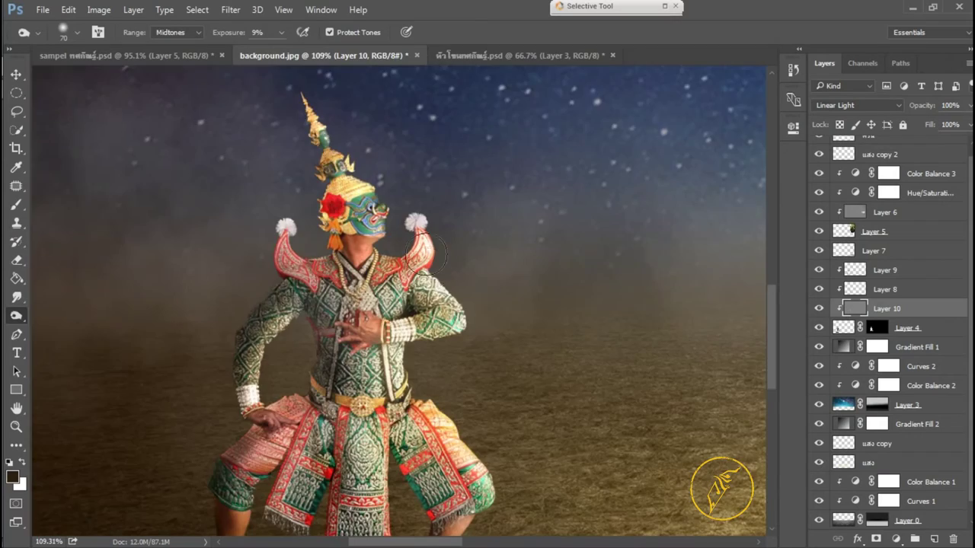
scroll(279, 358, down, 3)
Step: Repaint the warm glow layer in tan and erase the excess
key(alt+])
click(15, 204)
click(13, 477)
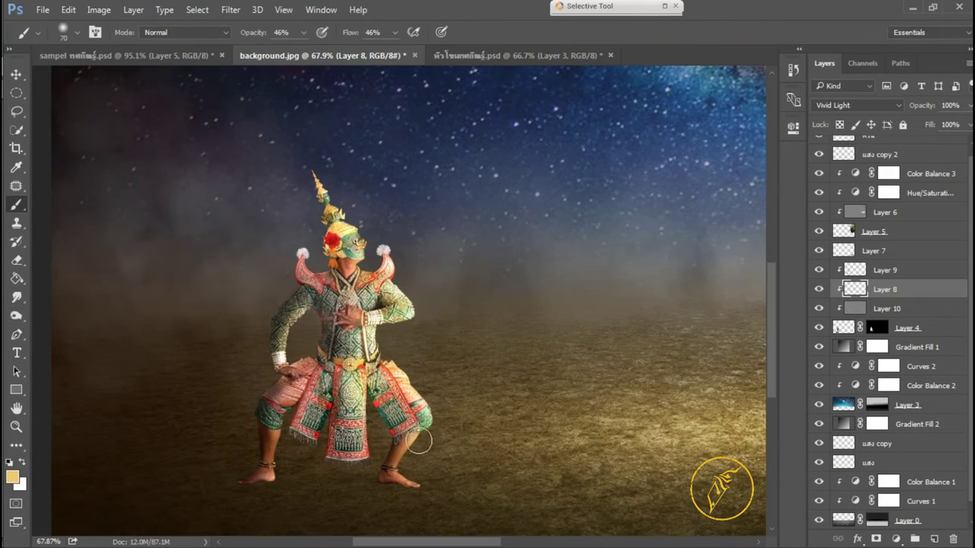
scroll(421, 437, down, 2)
scroll(343, 380, down, 2)
scroll(196, 316, up, 5)
key(e)
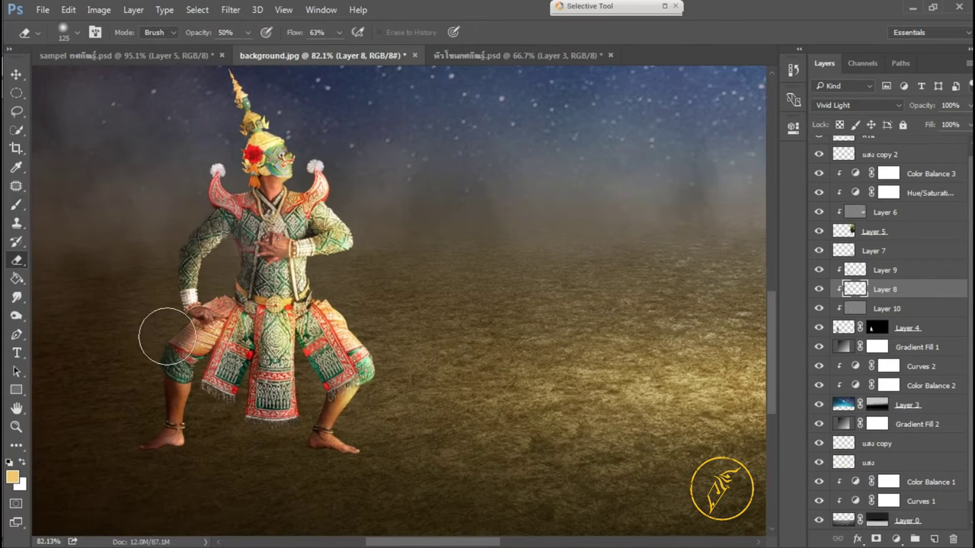
key(alt+[)
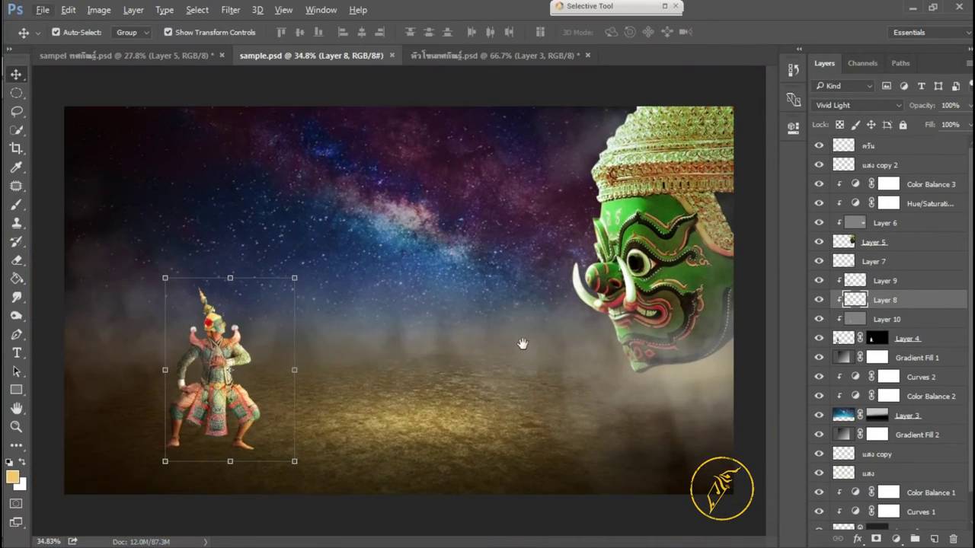
Step: Add a Hard Light paint layer clipped to the green mask for highlights
scroll(522, 344, up, 1)
click(607, 208)
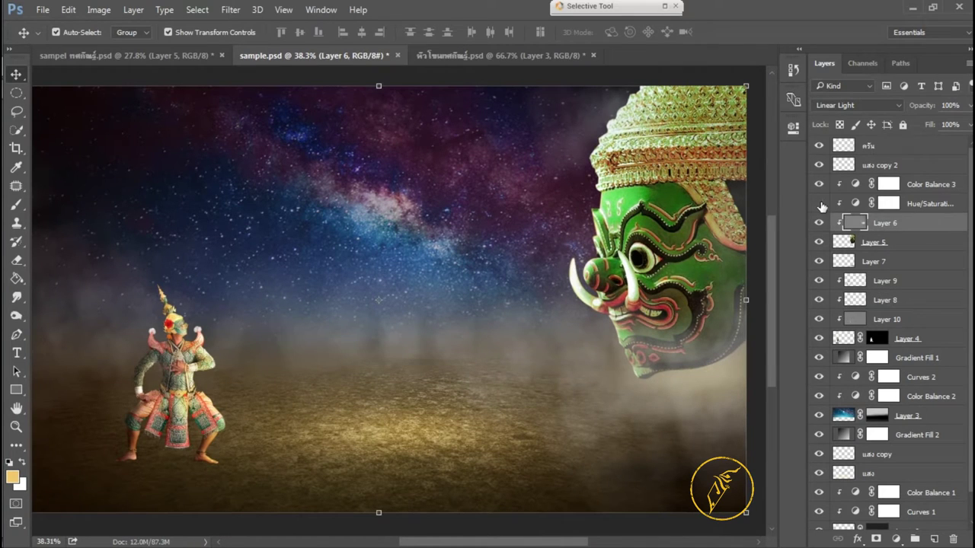
key(ctrl+shift+alt+n)
key(ctrl+bracketleft)
key(b)
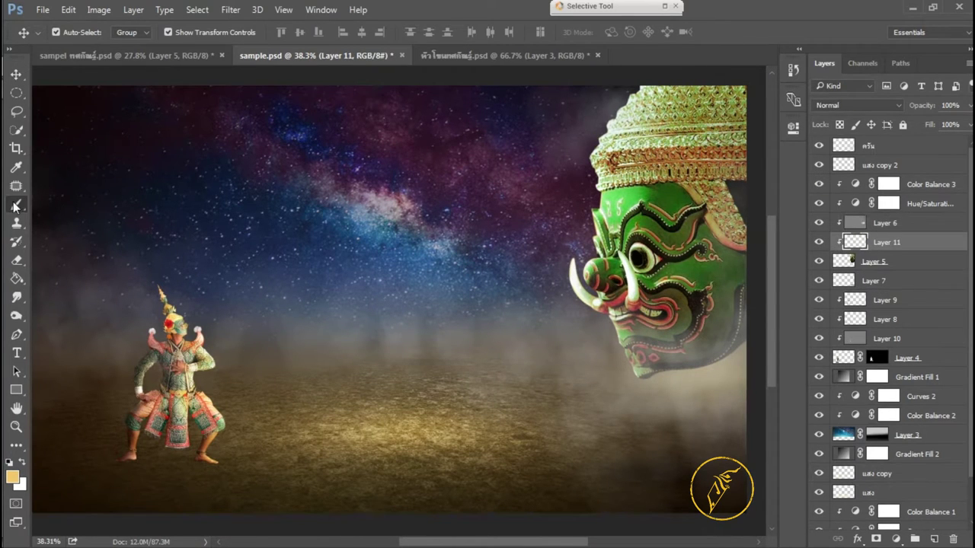
key(bracketleft)
key(bracketleft)
click(856, 105)
click(846, 259)
Step: Erase stray paint, then select the dancer and grey Layer 10 for merging
key(e)
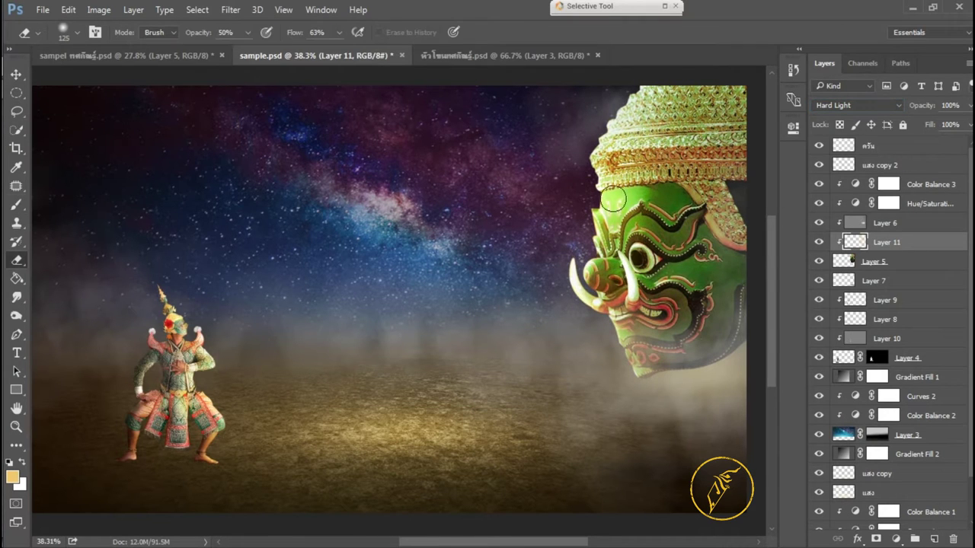
scroll(602, 308, down, 2)
key(v)
scroll(309, 370, up, 4)
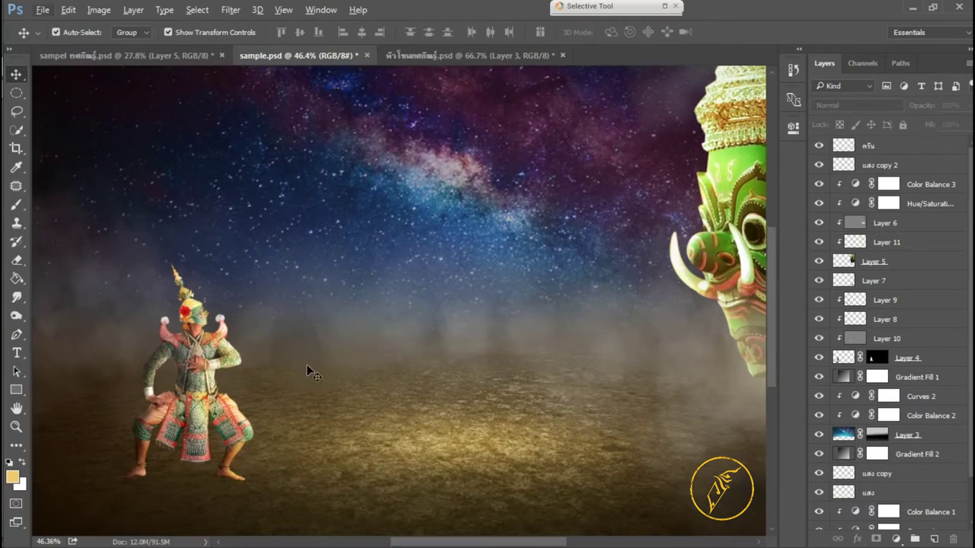
click(851, 356)
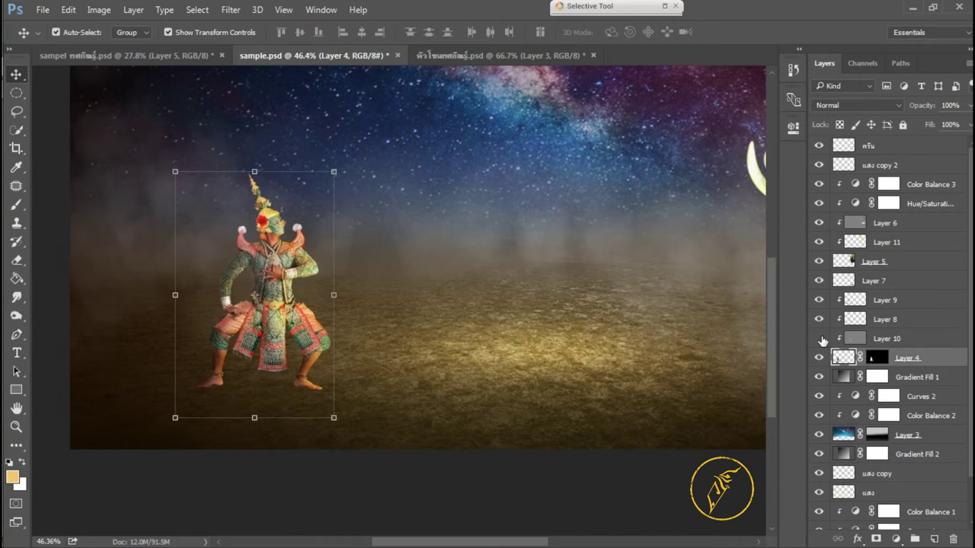
click(851, 338)
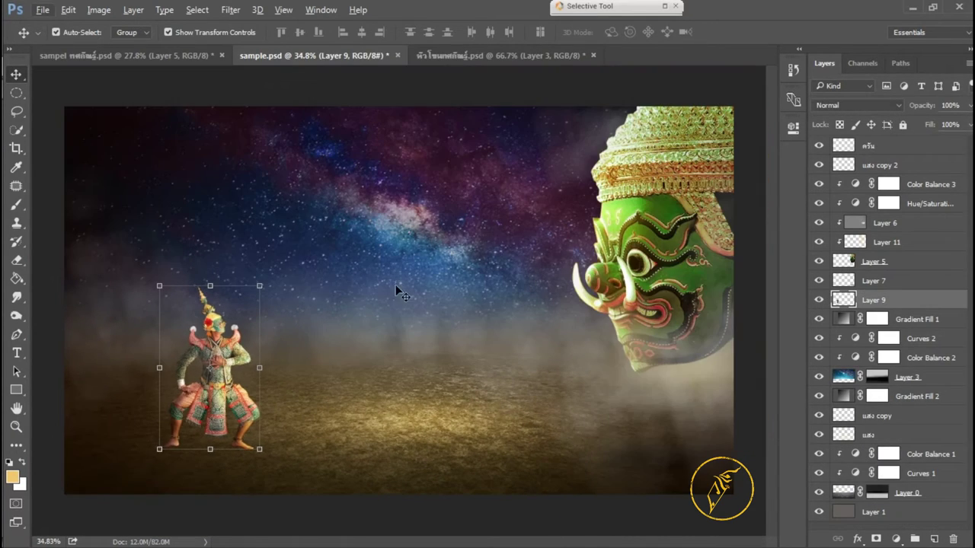
Step: Duplicate the dancer, then flip and skew the copy flat along the ground
drag(936, 537, 936, 537)
double_click(873, 319)
text(า)
key(Return)
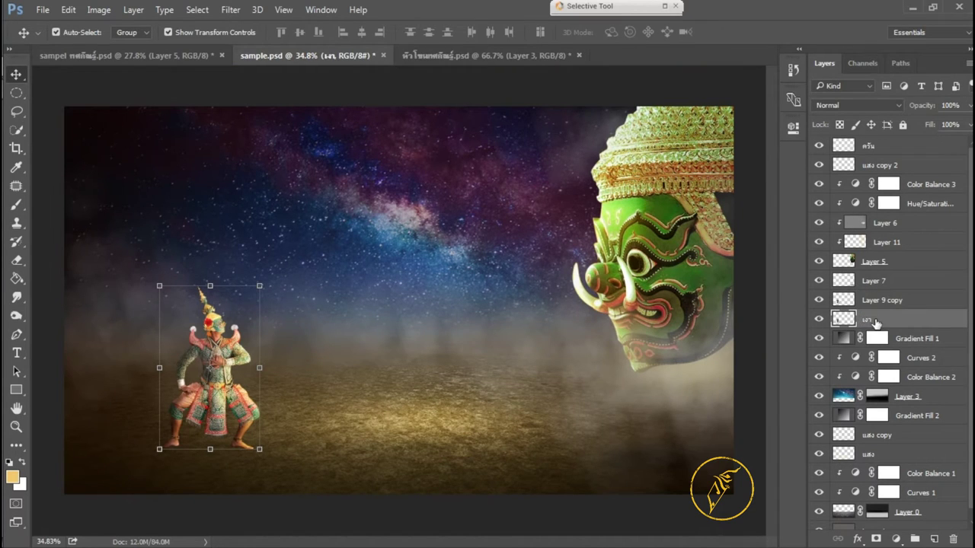
scroll(210, 365, up, 2)
key(ctrl+t)
mouse_move(356, 163)
mouse_down()
mouse_move(376, 411)
mouse_move(129, 383)
mouse_up()
right_click(378, 421)
click(388, 255)
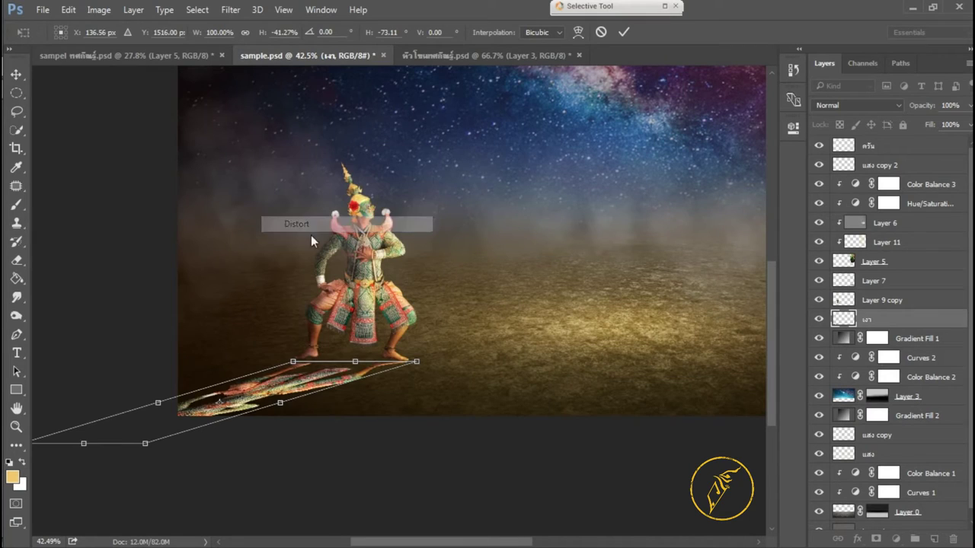
drag(84, 443, 61, 395)
drag(118, 383, 61, 380)
key(Return)
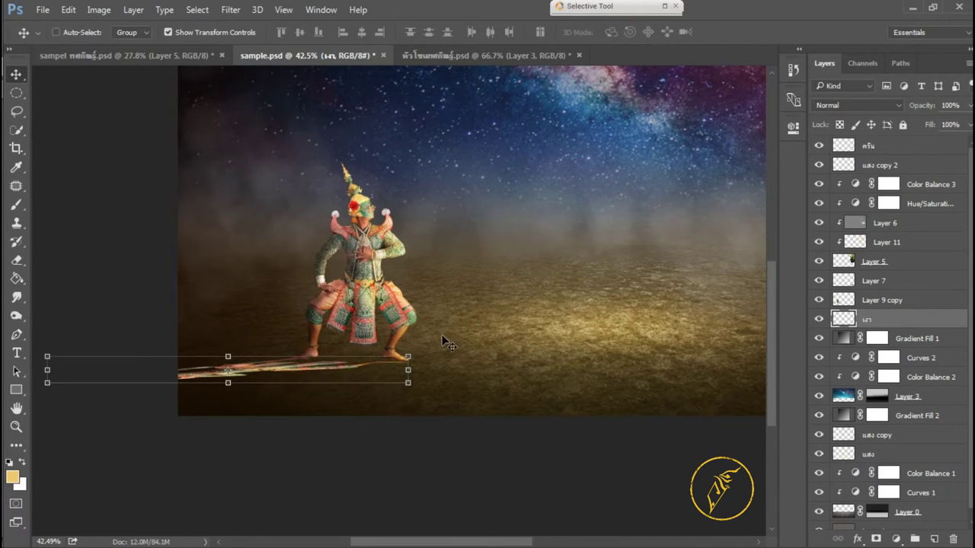
Step: Darken the flattened copy into a black shadow with Levels and set Multiply blending
key(ctrl+l)
click(801, 71)
scroll(449, 331, down, 3)
click(857, 105)
click(845, 153)
scroll(385, 352, up, 3)
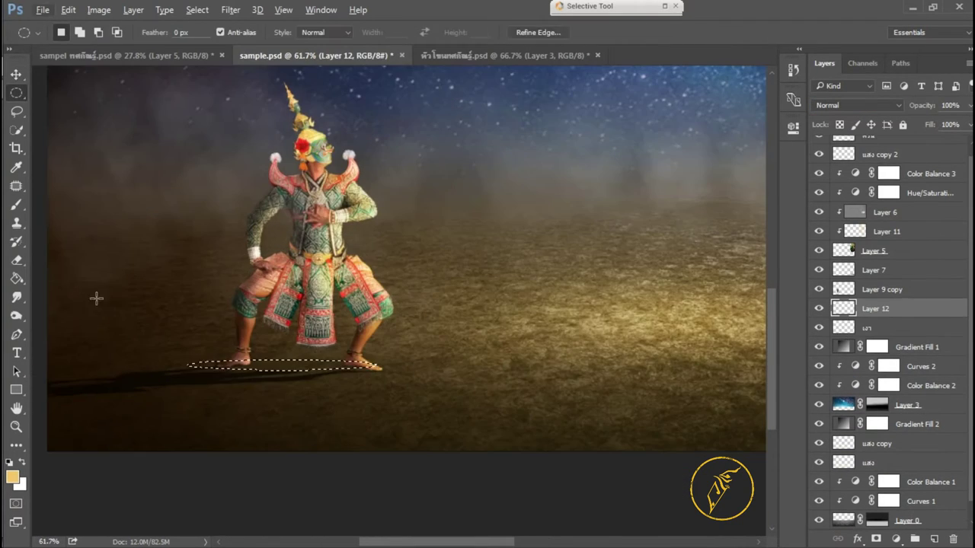
Step: Stretch the dark contact shadow under the dancer's feet taller and further left
key(g)
key(ctrl+t)
drag(190, 370, 185, 375)
key(Return)
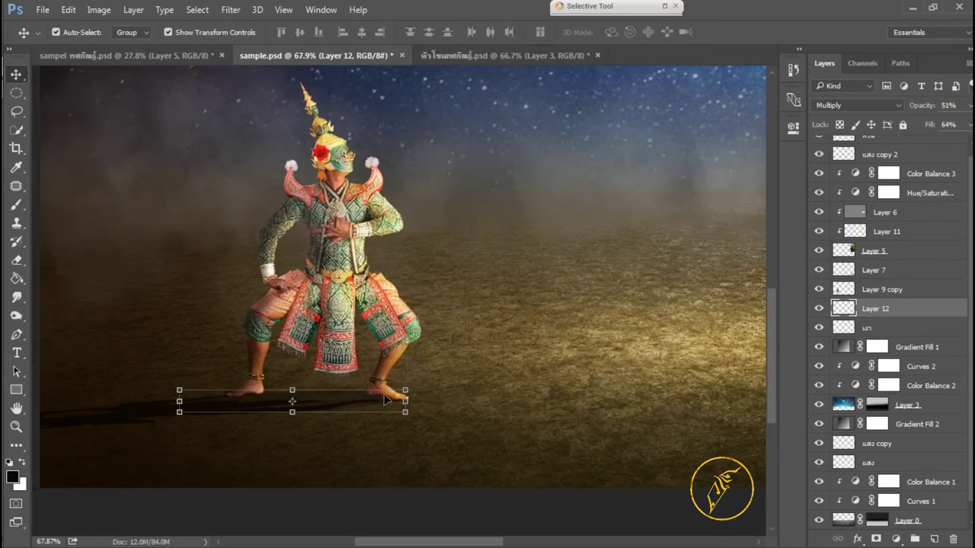
key(ctrl+t)
drag(81, 407, 72, 404)
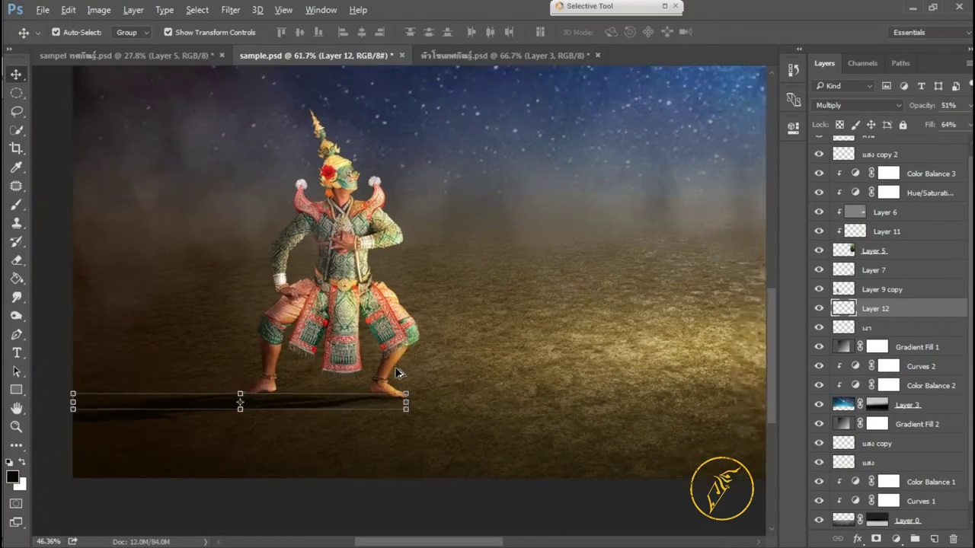
key(Return)
key(ctrl+0)
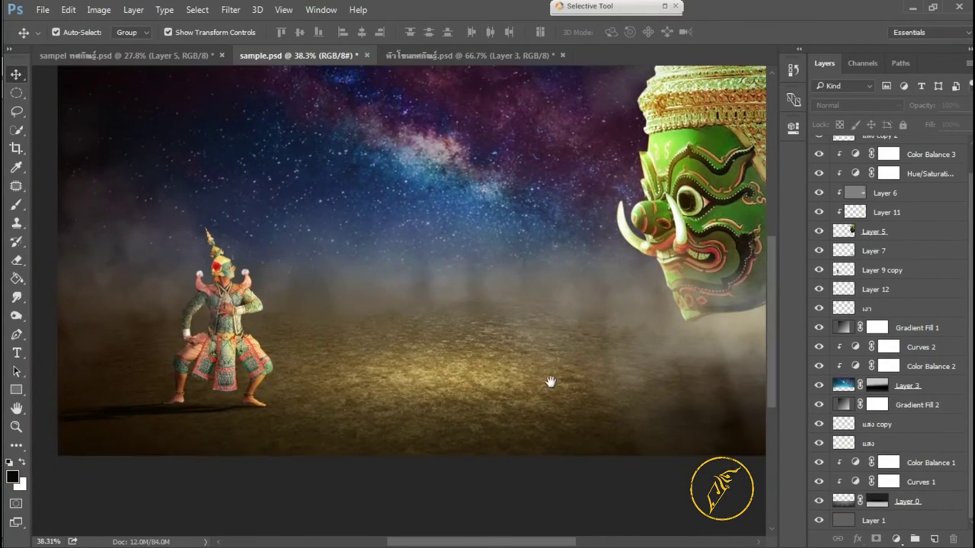
key(ctrl+u)
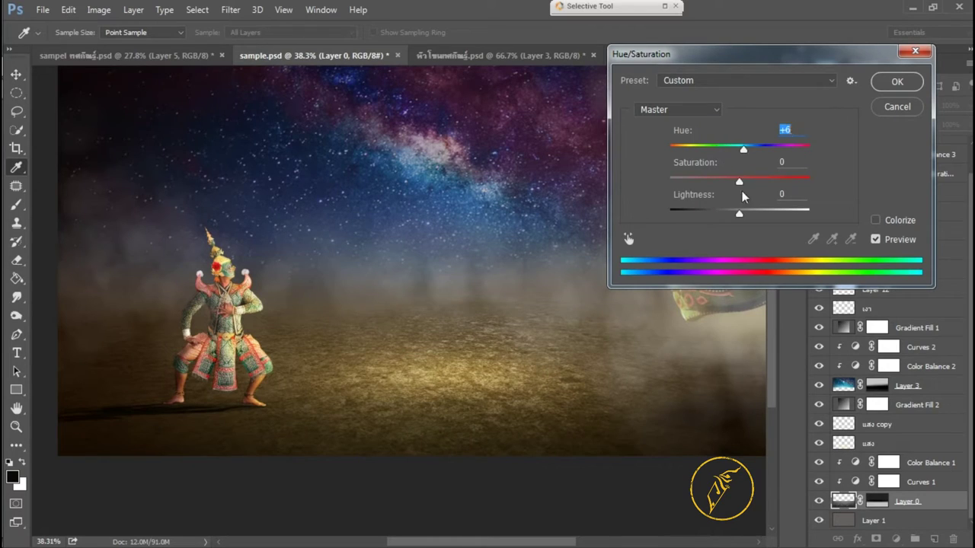
Step: Close the mask source document without saving changes
drag(823, 186, 788, 180)
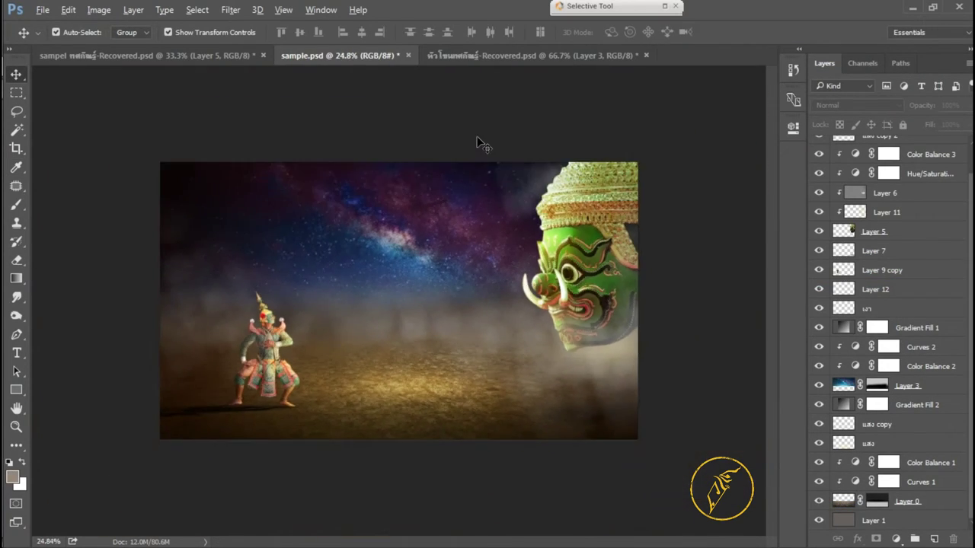
scroll(481, 143, up, 2)
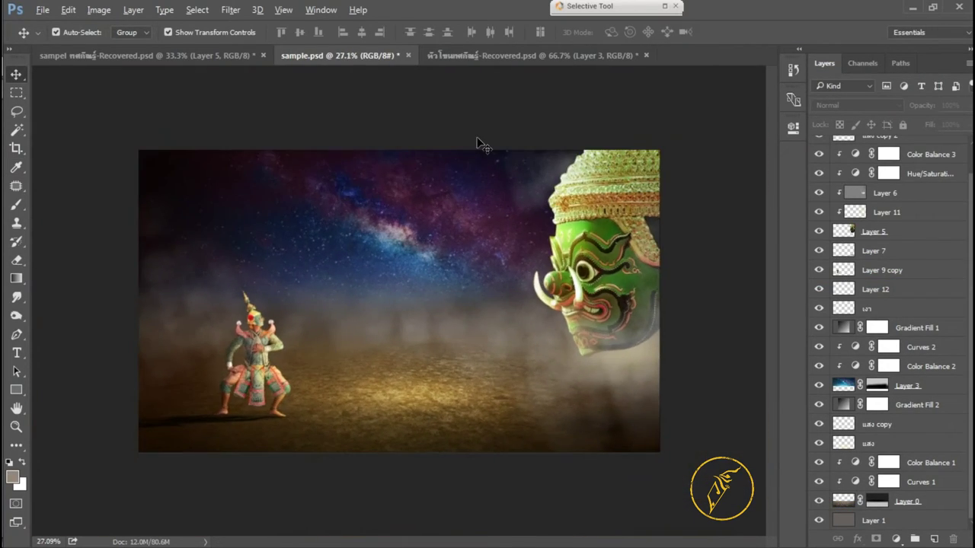
scroll(481, 143, up, 2)
click(485, 55)
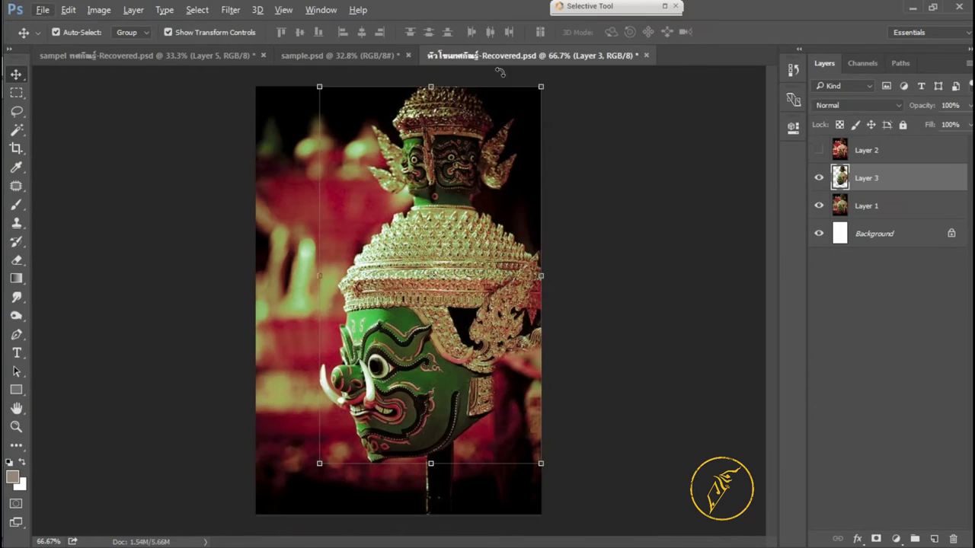
click(646, 55)
click(499, 221)
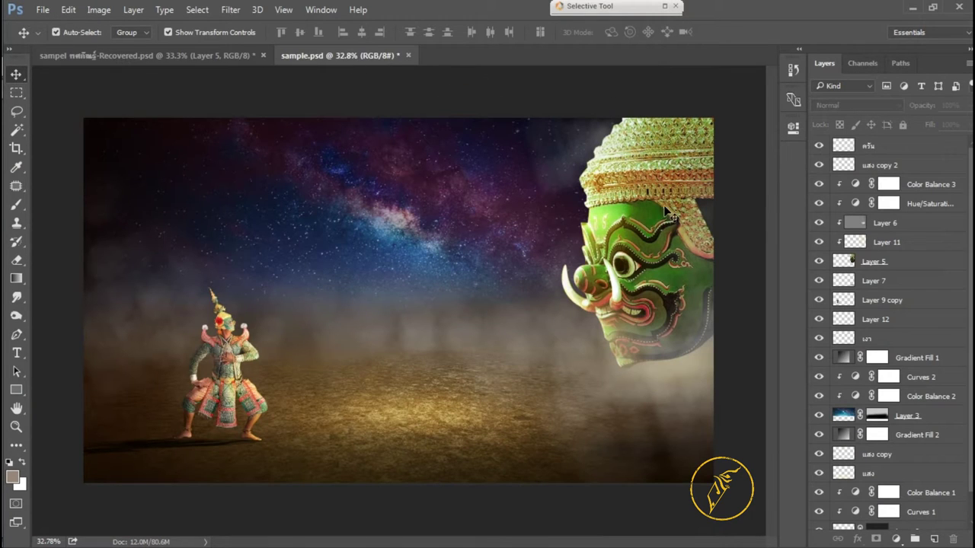
Step: Select the giant mask layers down to Layer 5 and scale them slightly smaller
click(845, 261)
shift+click(868, 147)
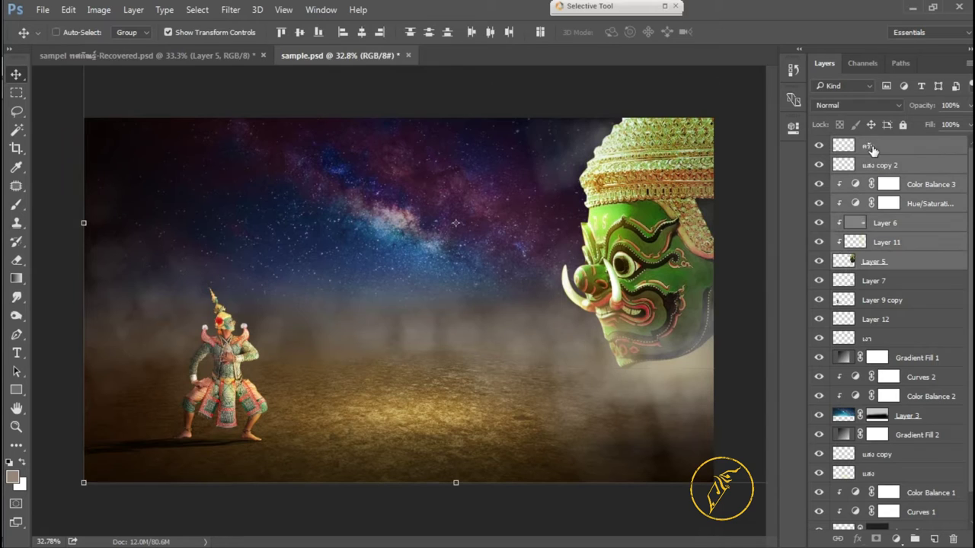
ctrl+click(873, 149)
scroll(609, 288, down, 2)
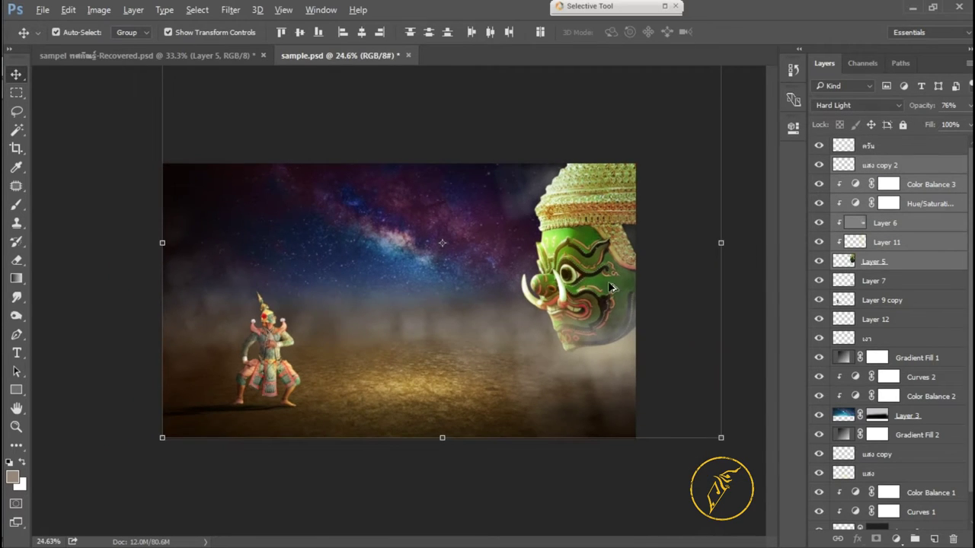
drag(722, 243, 699, 238)
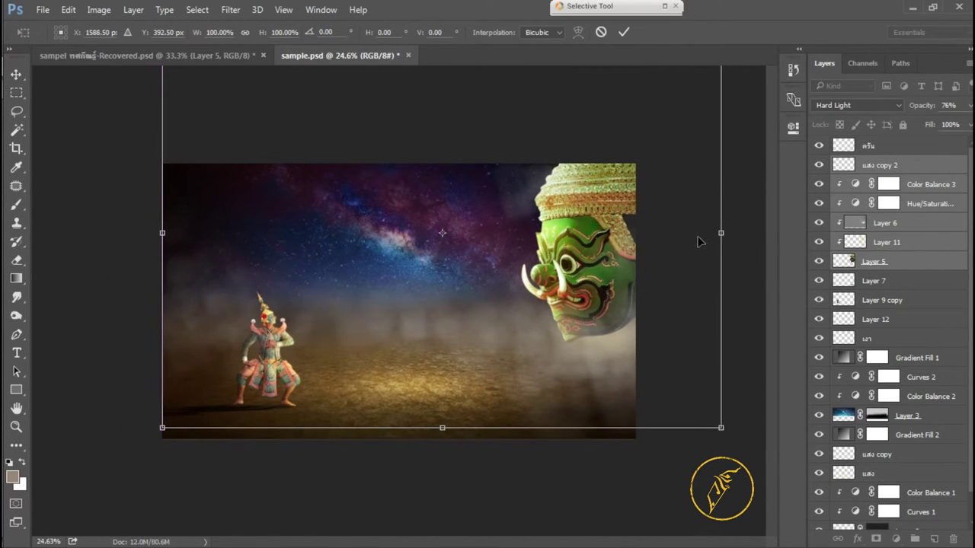
click(623, 32)
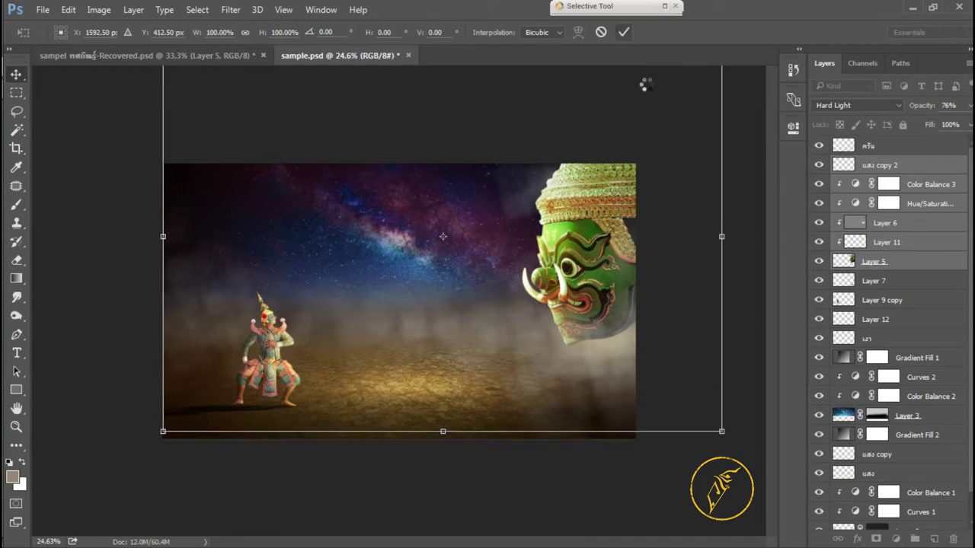
click(666, 130)
scroll(464, 333, up, 1)
scroll(479, 327, up, 1)
scroll(544, 322, up, 1)
scroll(542, 314, up, 2)
scroll(542, 315, down, 1)
scroll(531, 262, down, 1)
click(42, 9)
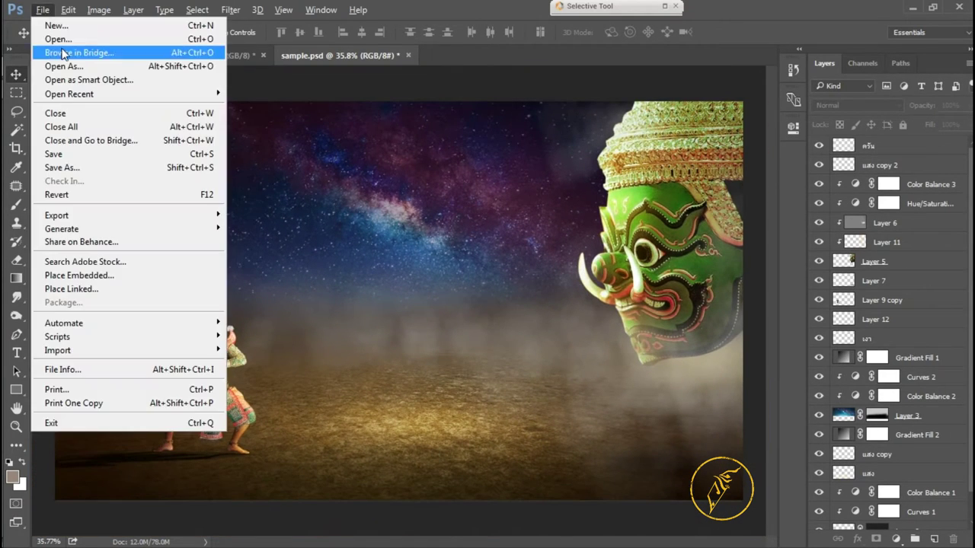
Step: Open World-10.png from the ART (F:) drive and delete its white background
click(38, 37)
click(67, 294)
double_click(163, 142)
double_click(708, 380)
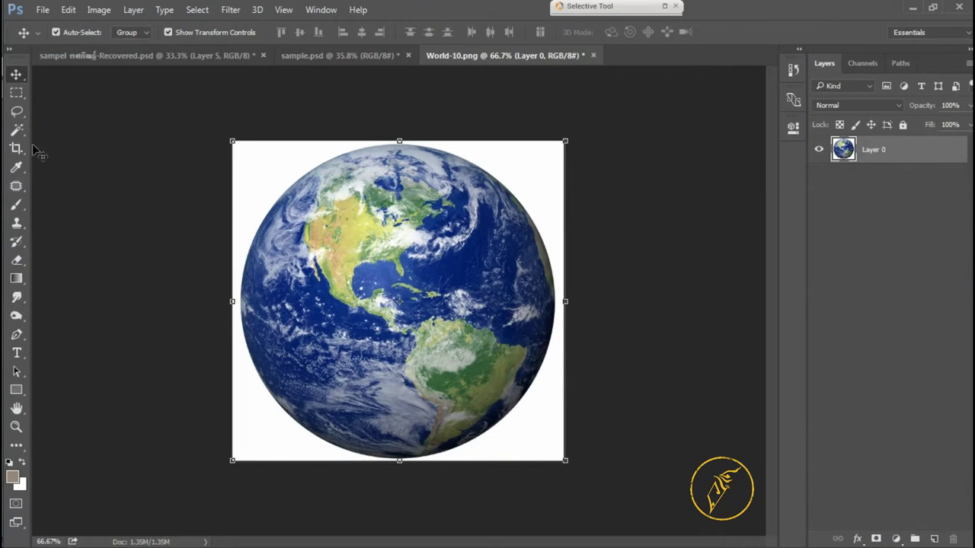
key(w)
click(272, 165)
key(Delete)
key(ctrl+d)
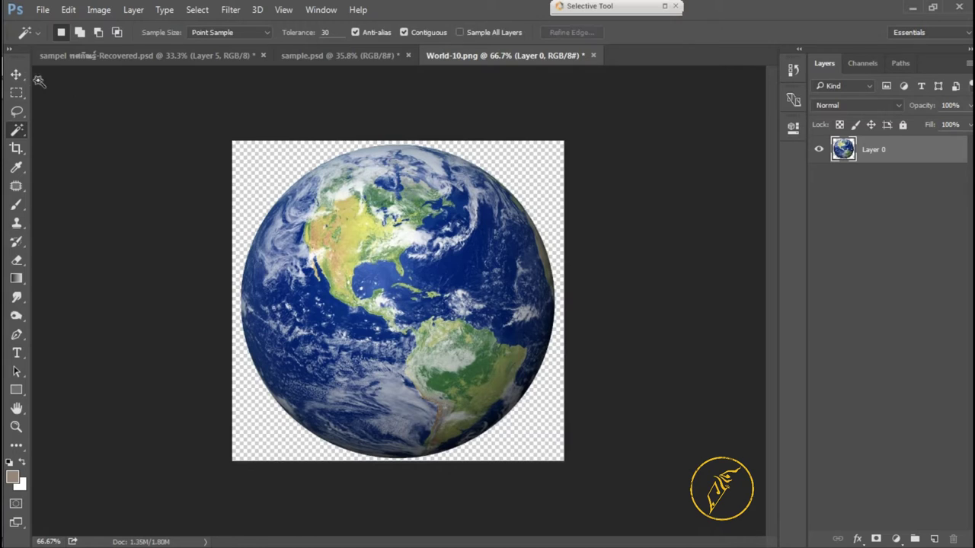
Step: Drag the Earth into sample.psd as a new layer and start scaling it down
click(16, 74)
mouse_move(357, 163)
mouse_down()
mouse_move(306, 184)
mouse_move(462, 196)
mouse_move(477, 240)
mouse_up()
key(m)
key(ctrl+t)
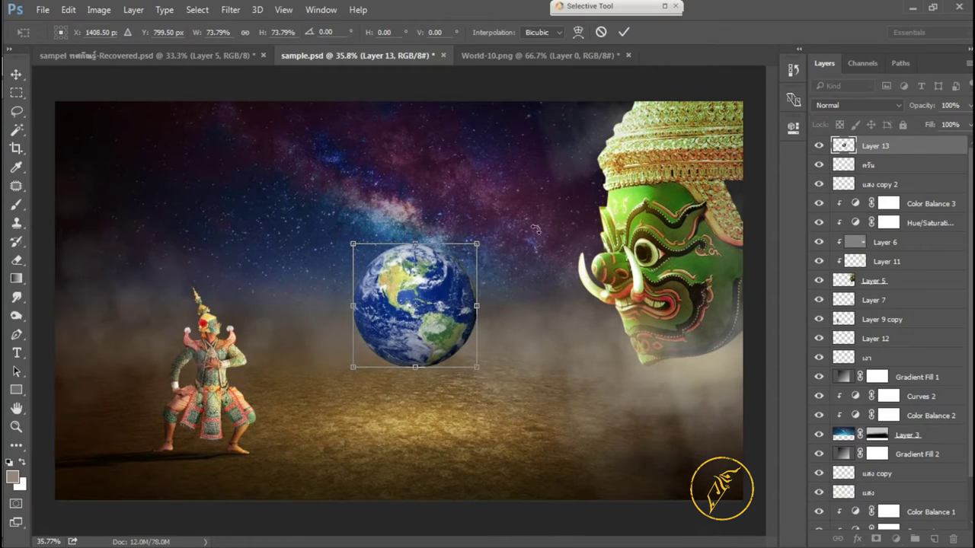
Step: Apply the Earth's resize, rename its layer โลก and nudge it slightly upward
key(Return)
double_click(872, 145)
text(F]d)
key(Return)
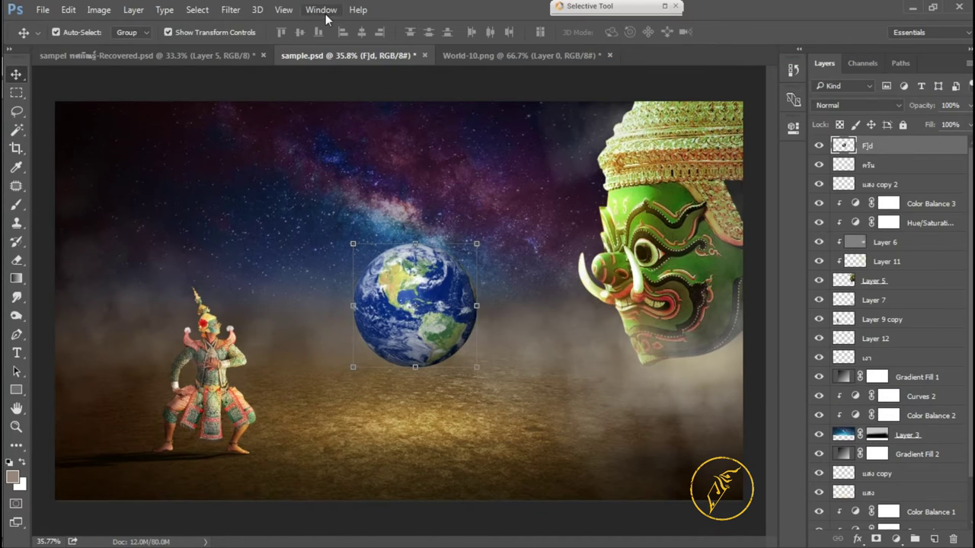
text(โลก)
key(Return)
drag(449, 296, 447, 291)
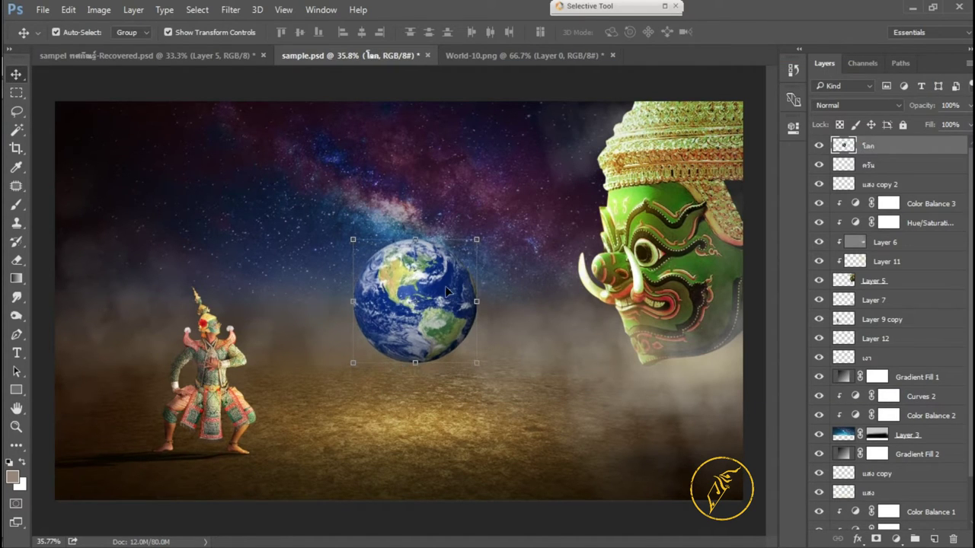
Step: Add Levels and Hue/Saturation adjustment layers clipped to the Earth
key(ctrl+m)
key(Escape)
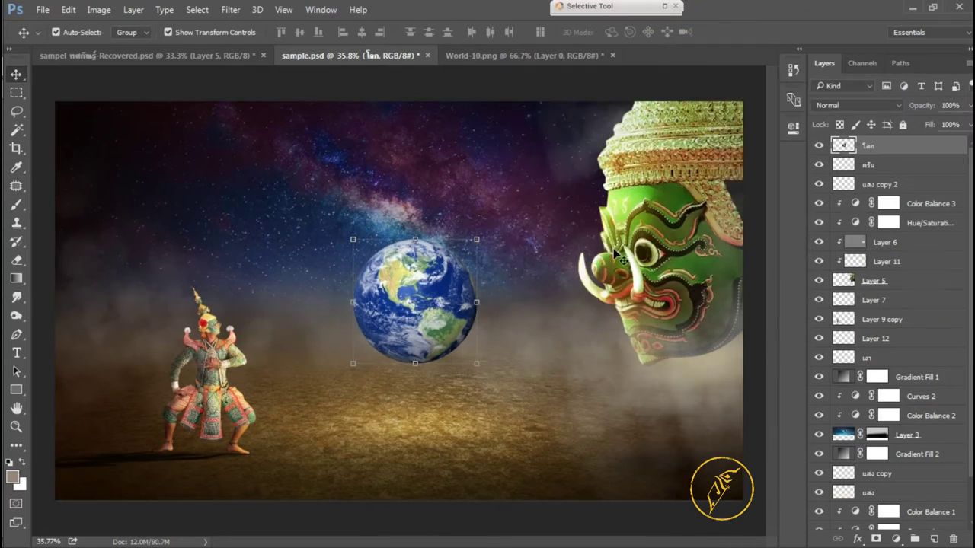
scroll(463, 308, up, 2)
click(895, 538)
click(884, 297)
click(663, 366)
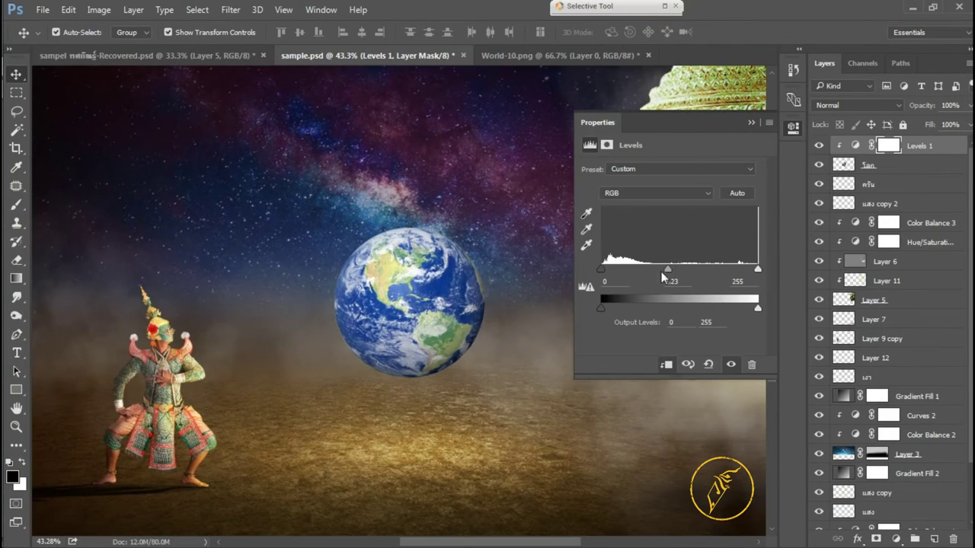
click(895, 539)
click(876, 346)
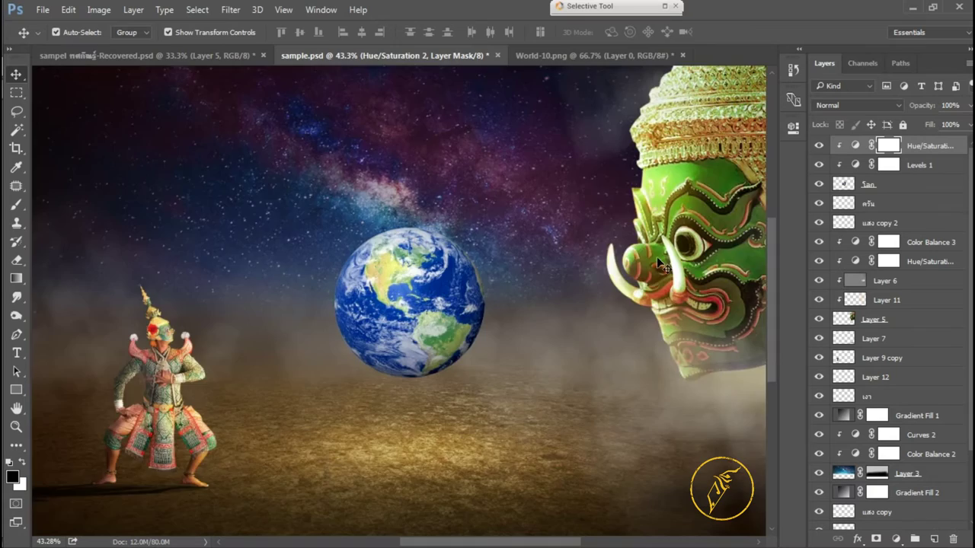
Step: Add a clipped 50% gray layer in Linear Light mode and select the Dodge tool
scroll(514, 314, down, 1)
click(867, 184)
key(ctrl+shift+alt+n)
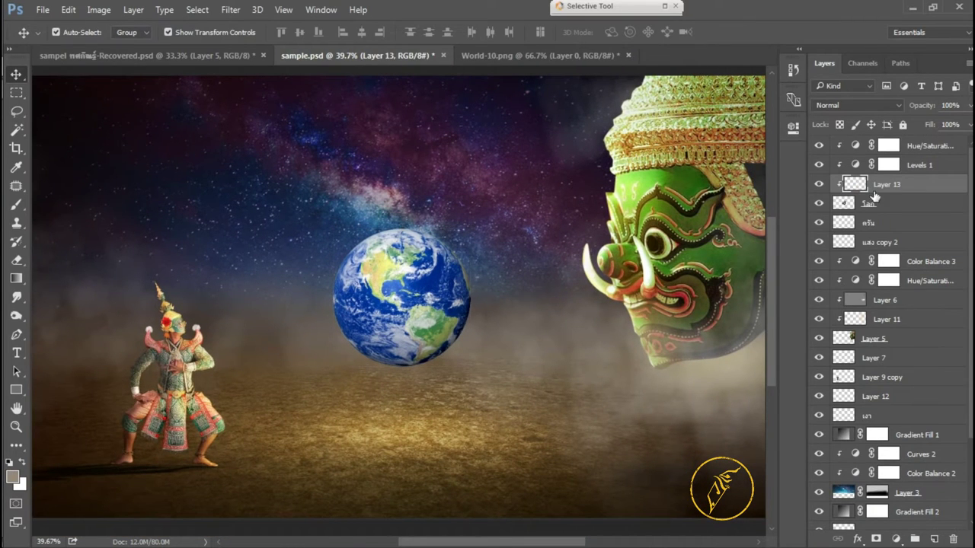
key(shift+F5)
key(Return)
click(858, 105)
click(837, 259)
right_click(17, 315)
click(68, 316)
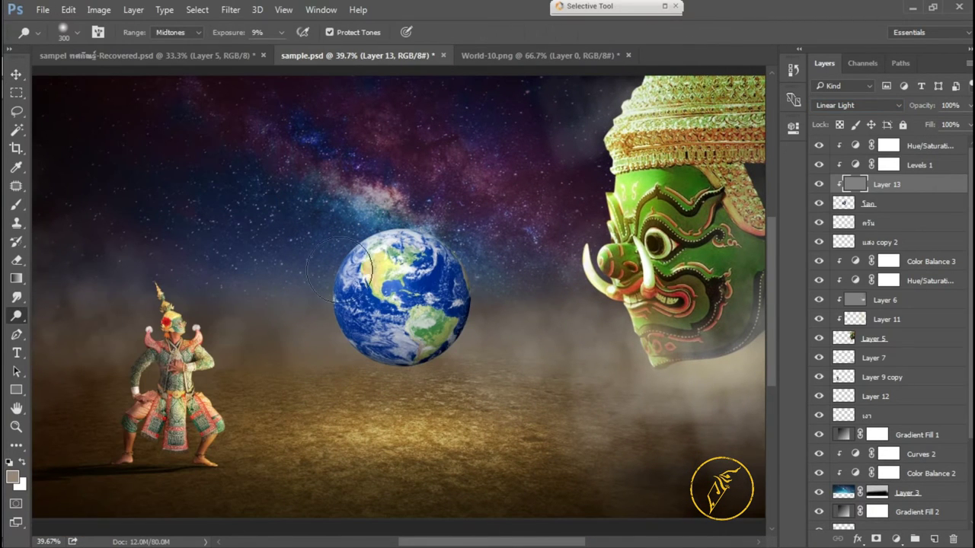
Step: On a new top layer, paint a large soft light-cream glow over the Earth
key(v)
key(ctrl+shift+alt+n)
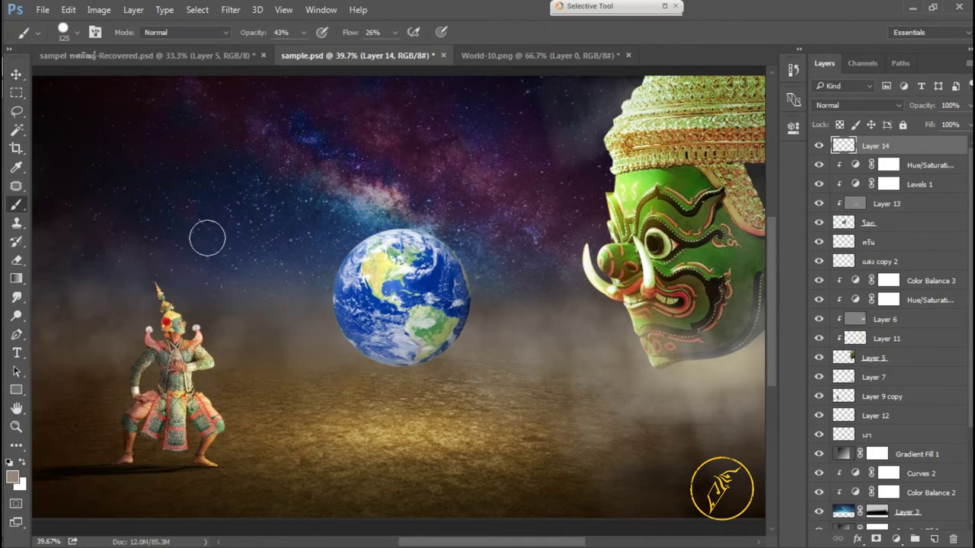
click(17, 204)
scroll(424, 305, down, 2)
right_click(415, 262)
key(Escape)
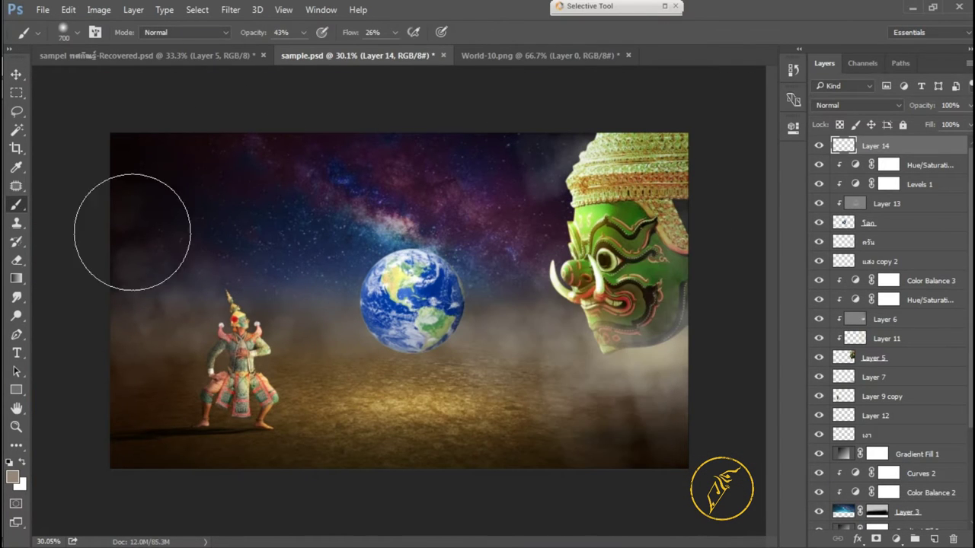
click(13, 477)
click(647, 99)
click(900, 81)
key(0)
key(bracketright)
key(bracketright)
click(412, 302)
Step: Move the glow layer behind the Earth and enlarge it to about 131%
key(v)
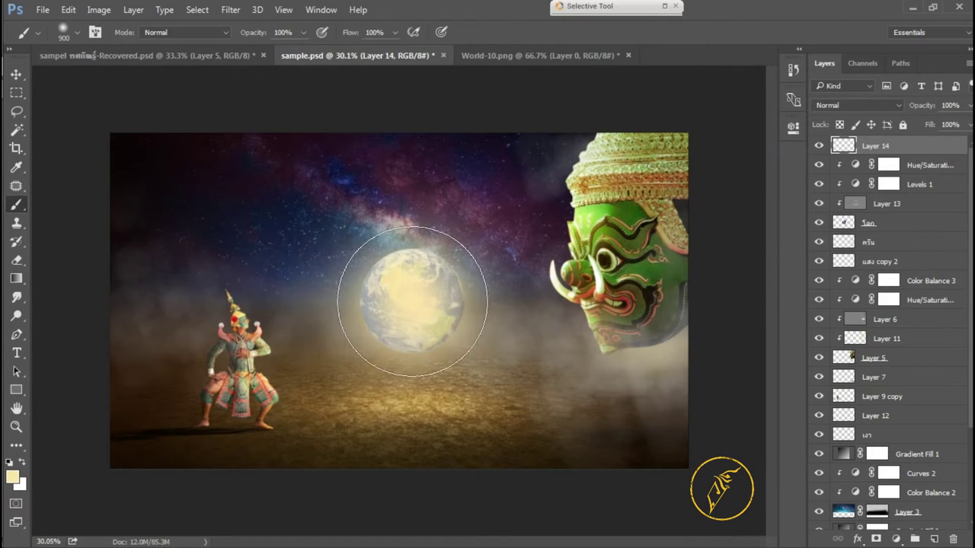
key(ctrl+bracketleft)
key(ctrl+bracketleft)
drag(570, 148, 617, 94)
key(Return)
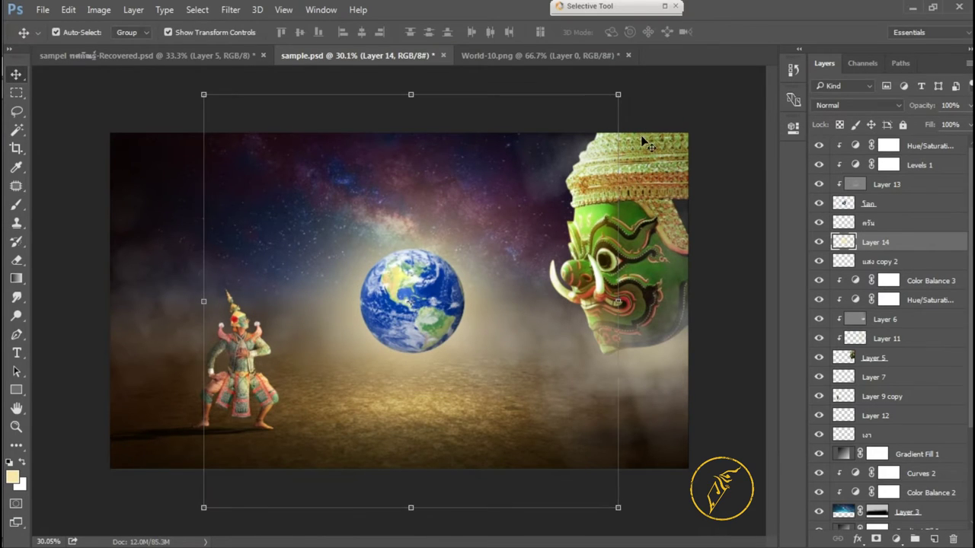
Step: Duplicate the glow, shrink the copy around its centre and set it to Vivid Light at 64%
key(ctrl+j)
mouse_move(617, 95)
mouse_down()
mouse_move(557, 155)
mouse_move(568, 144)
mouse_up()
key(Return)
click(856, 105)
click(833, 256)
key(Down)
key(Down)
key(Return)
click(969, 106)
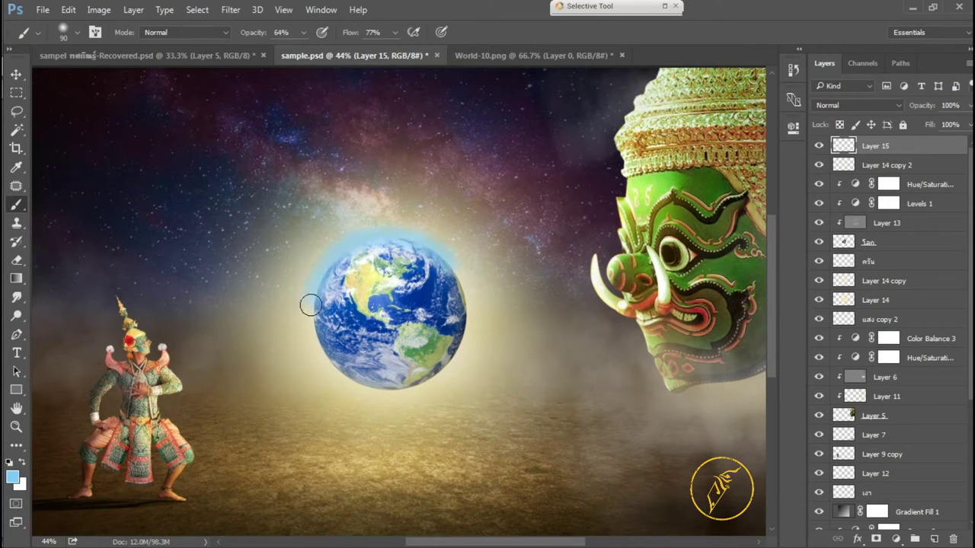
Step: Set Layer 15 to Vivid Light, enlarge it to about 102%, with 79% opacity and 85% fill
key(Down)
key(Down)
key(Down)
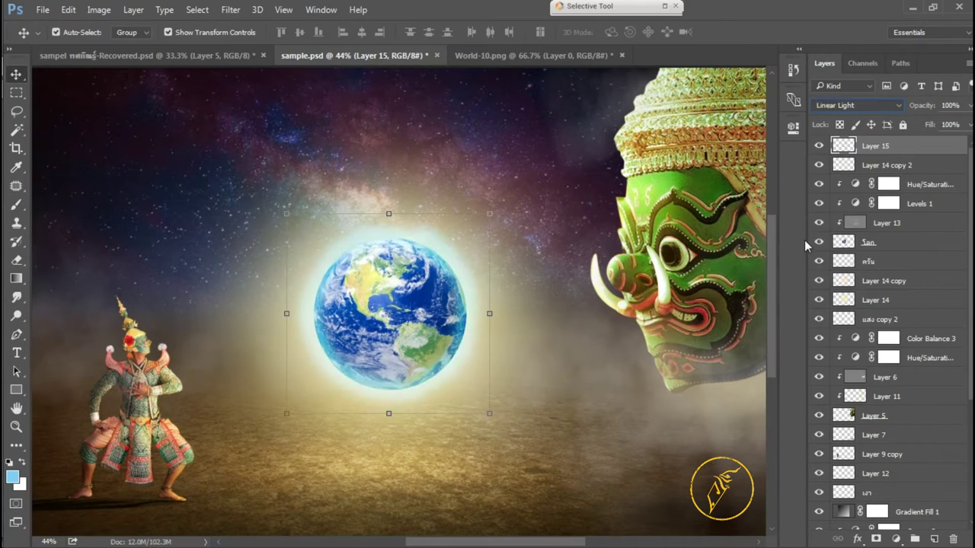
click(16, 297)
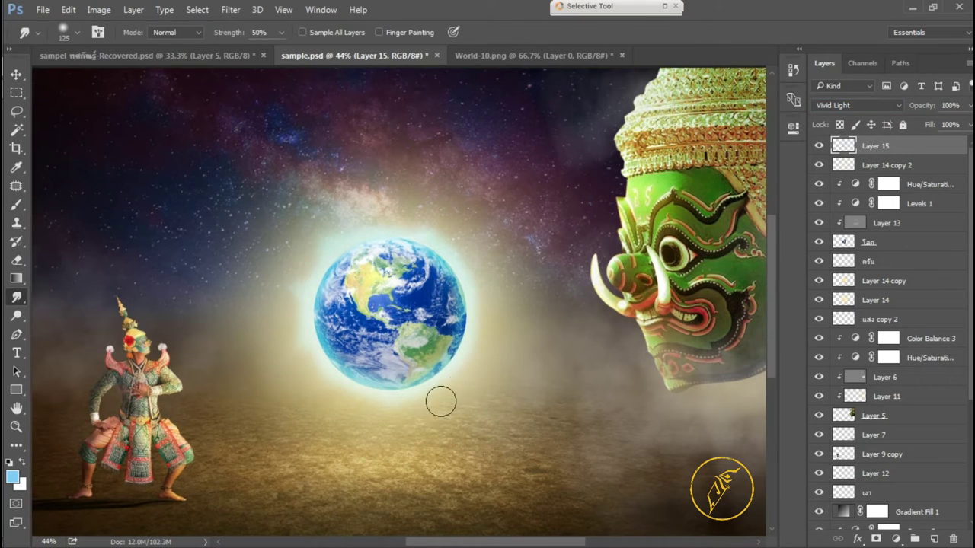
scroll(309, 368, down, 2)
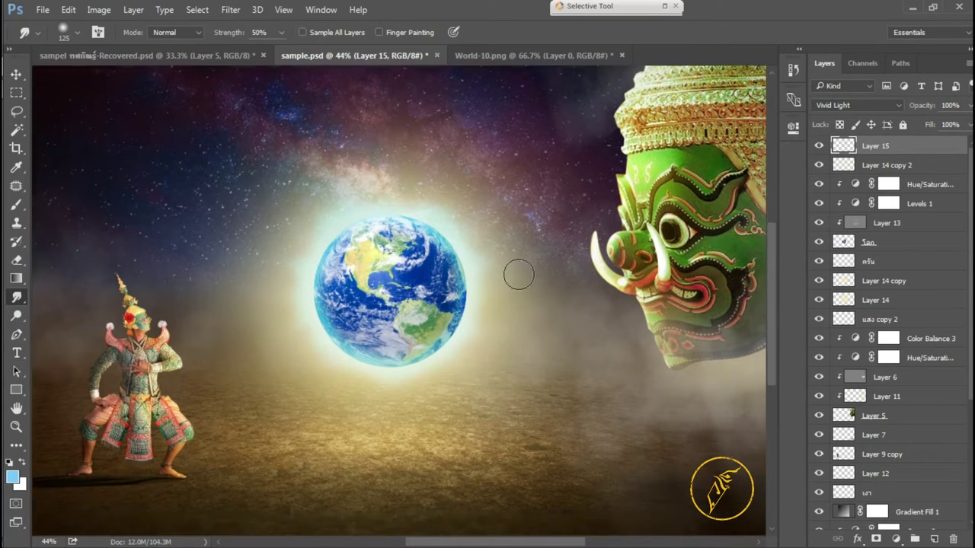
key(ctrl+t)
drag(539, 171, 546, 163)
key(Return)
click(969, 106)
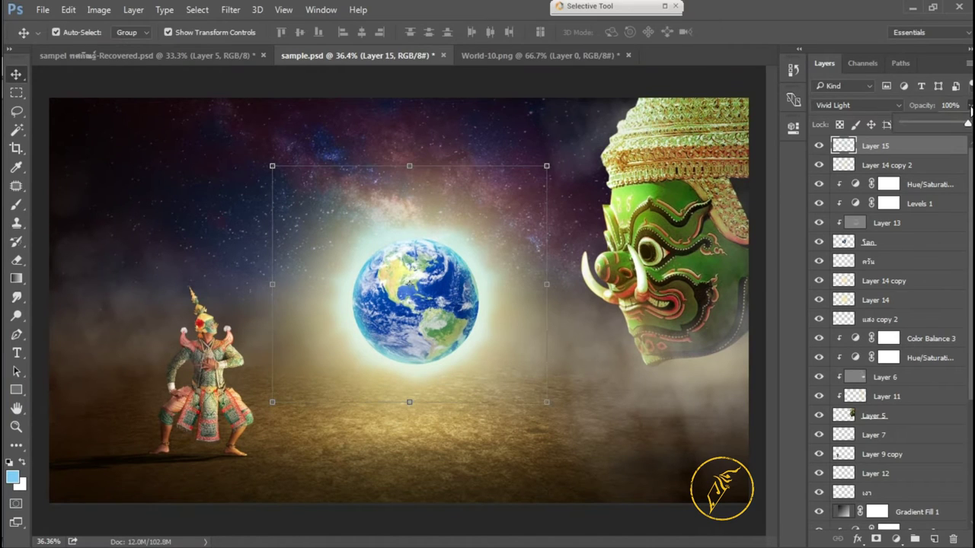
click(16, 260)
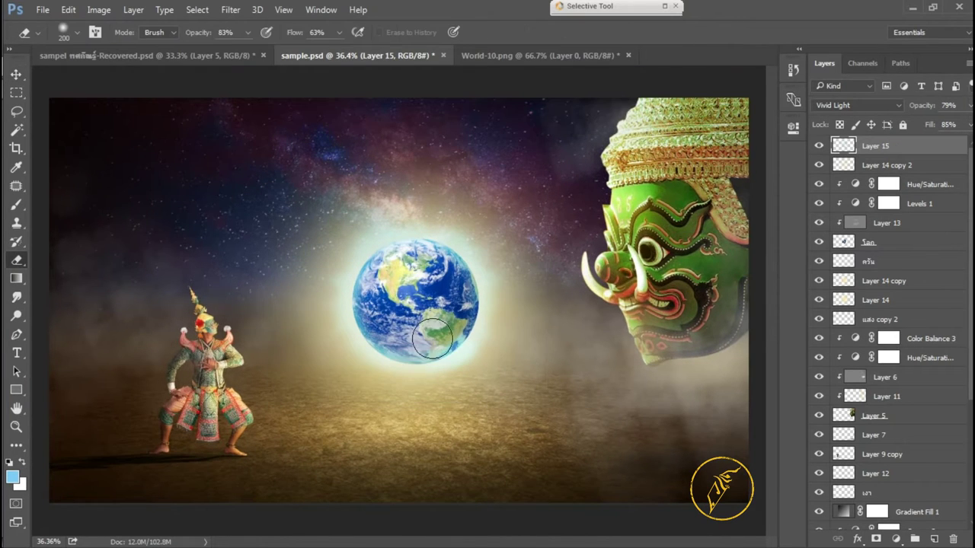
drag(872, 219, 873, 233)
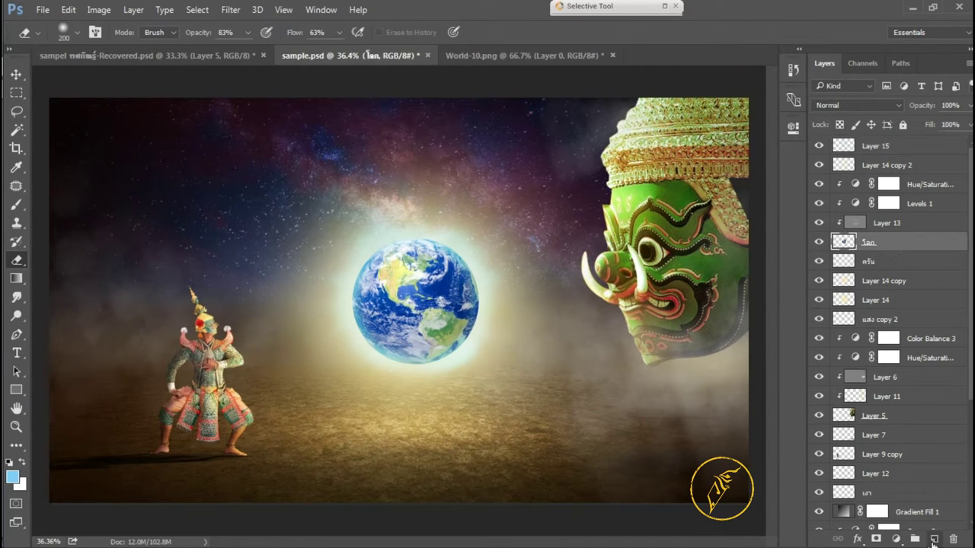
Step: Paint a soft glow under the Earth on a new layer blended as Lighter Color
click(16, 207)
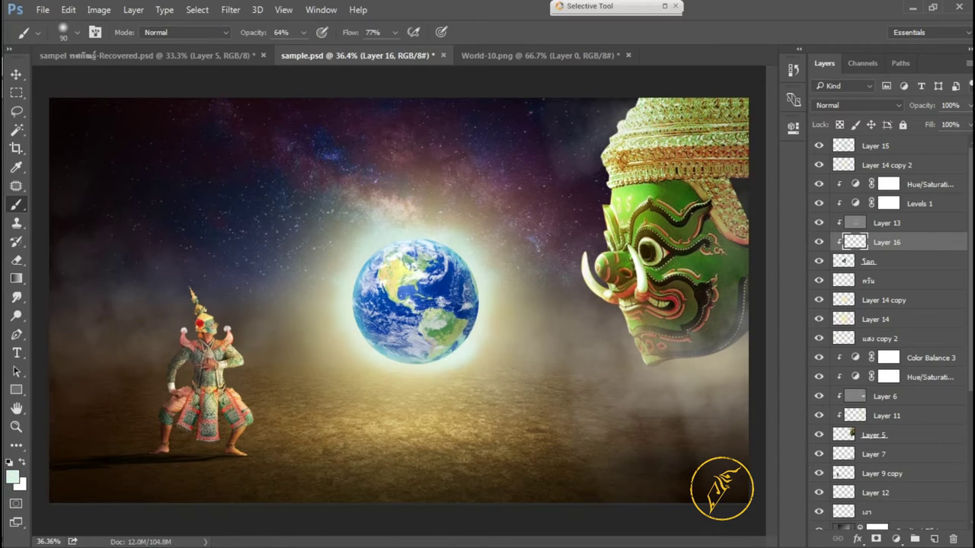
drag(458, 356, 468, 354)
key(bracketleft)
key(bracketleft)
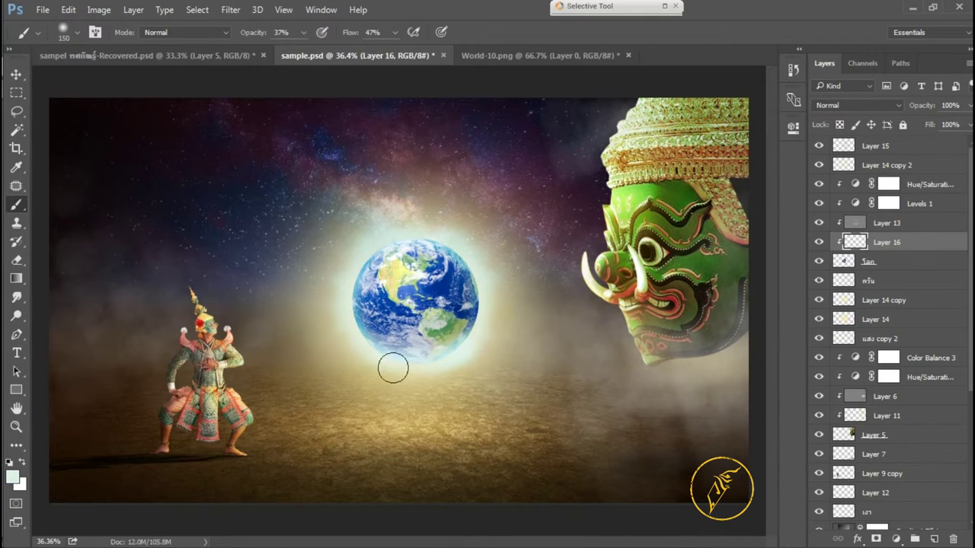
key(v)
click(858, 105)
click(838, 222)
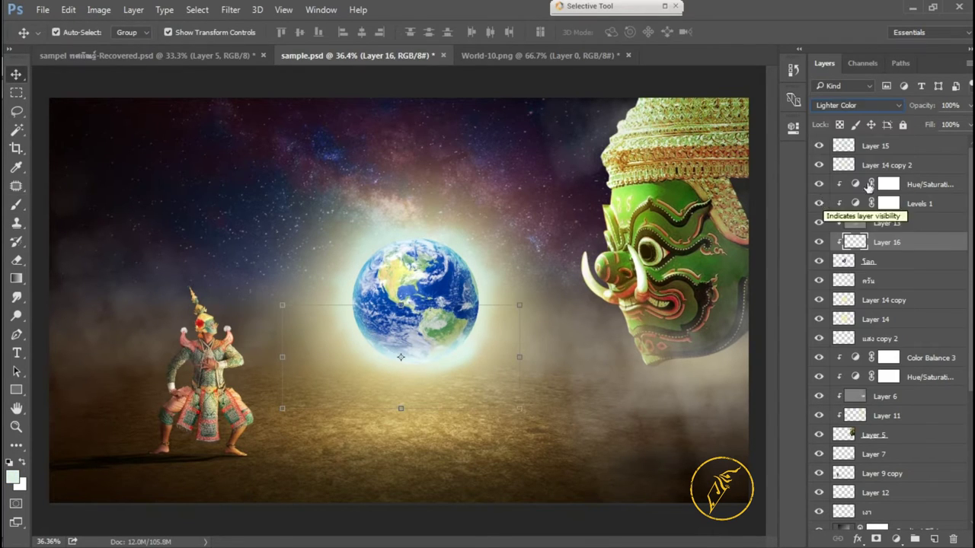
Step: Erase a little of the large glow on Layer 15
scroll(533, 270, down, 2)
scroll(615, 338, up, 4)
click(470, 366)
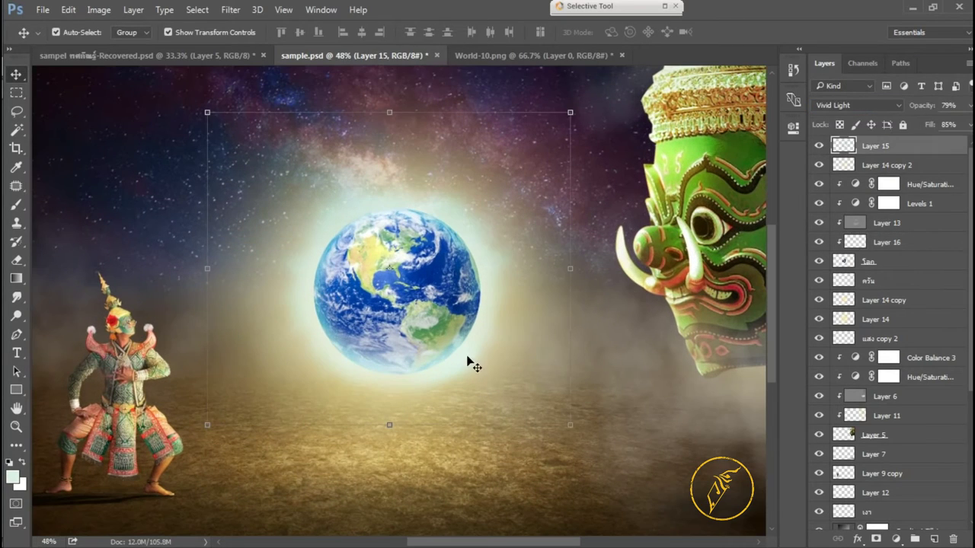
key(e)
scroll(452, 322, down, 2)
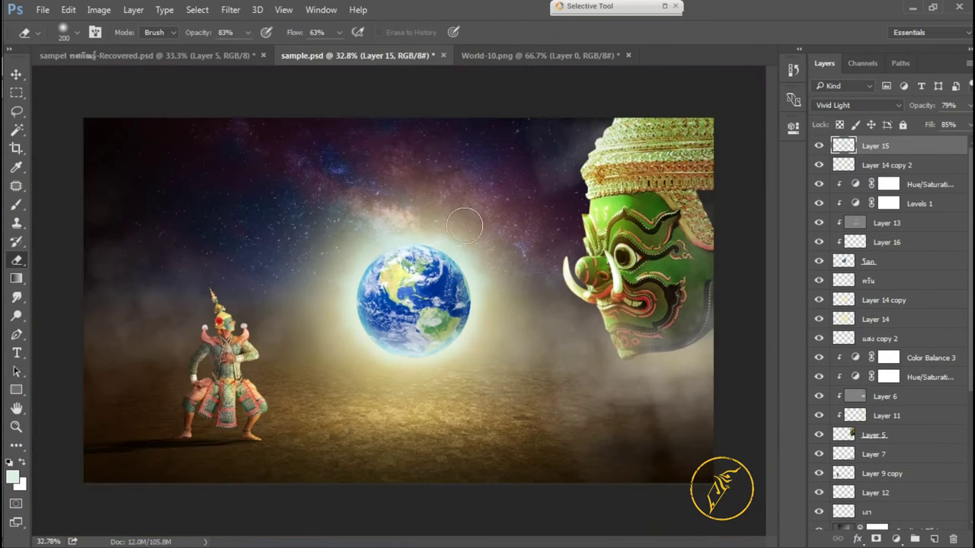
key(v)
Step: Open the Earth layer's style settings and enable Inner Glow
scroll(449, 313, down, 1)
scroll(439, 312, up, 3)
click(898, 261)
double_click(918, 263)
click(409, 227)
drag(456, 68, 620, 61)
Step: Give the Earth a light cyan Overlay Inner Glow from the Center with raised Choke
click(766, 158)
click(903, 78)
click(822, 109)
click(826, 330)
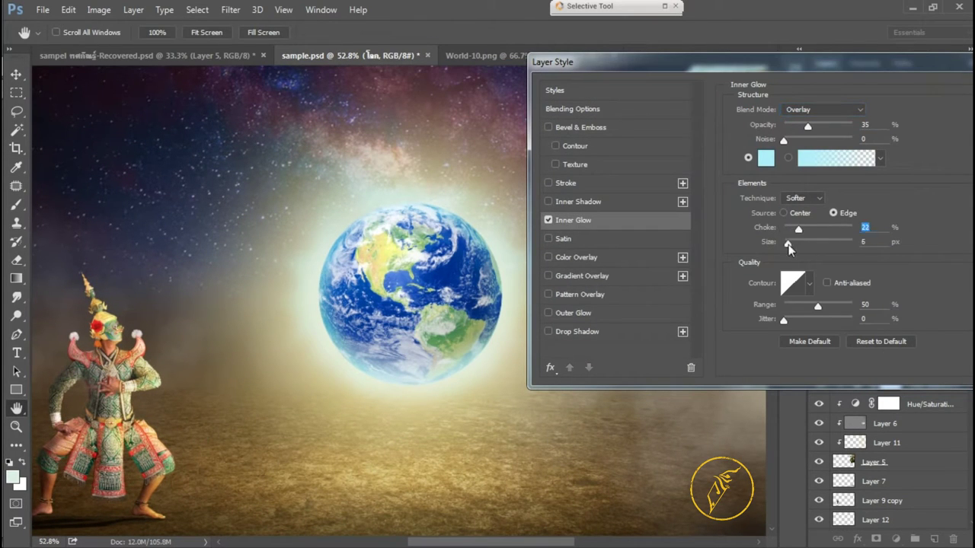
click(784, 214)
drag(795, 228, 814, 229)
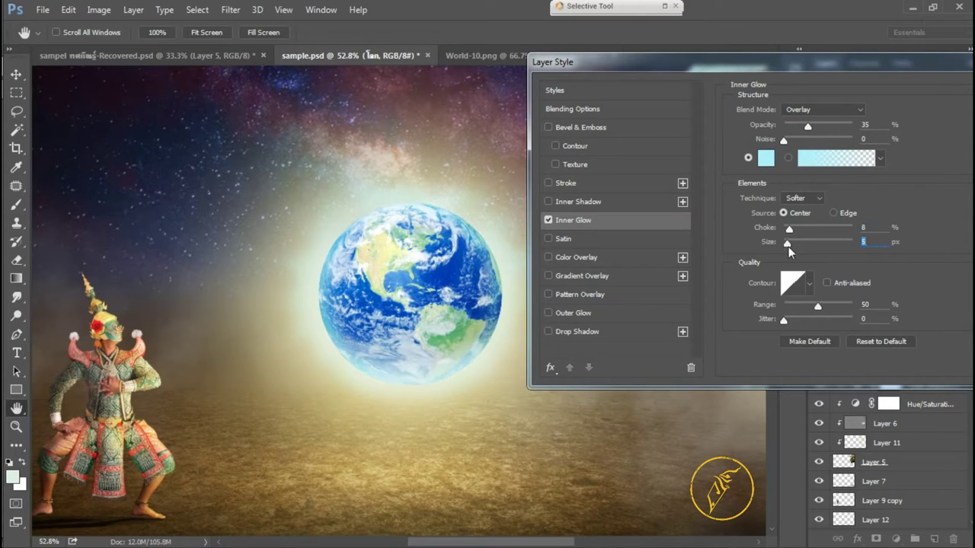
Step: Add a pale yellow Outer Glow with Spread 21 and Size 51
click(452, 311)
click(806, 148)
click(900, 81)
drag(828, 205, 840, 205)
drag(832, 220, 841, 218)
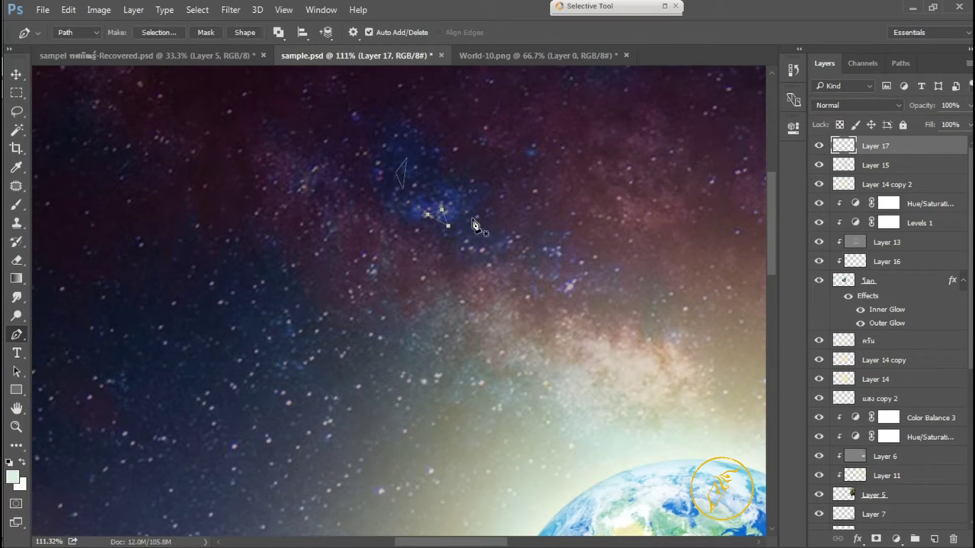
Step: Turn the meteor path into a selection and fill it with pale yellow
right_click(408, 221)
click(449, 246)
right_click(16, 278)
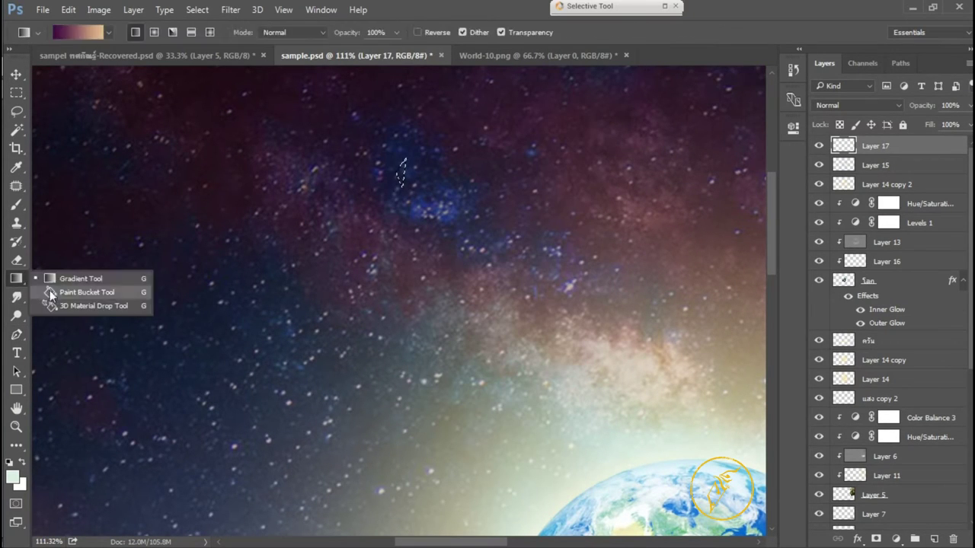
click(12, 476)
drag(773, 196, 773, 238)
click(644, 93)
click(892, 79)
click(401, 174)
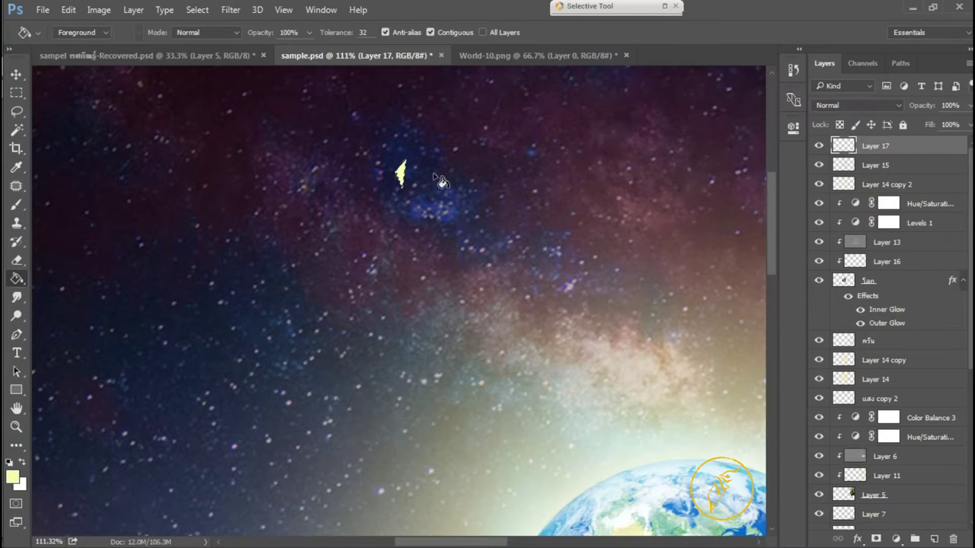
Step: Duplicate the yellow shape, smudge it into a streak, blend it Screen and adjust Hue/Saturation
key(ctrl+j)
click(819, 145)
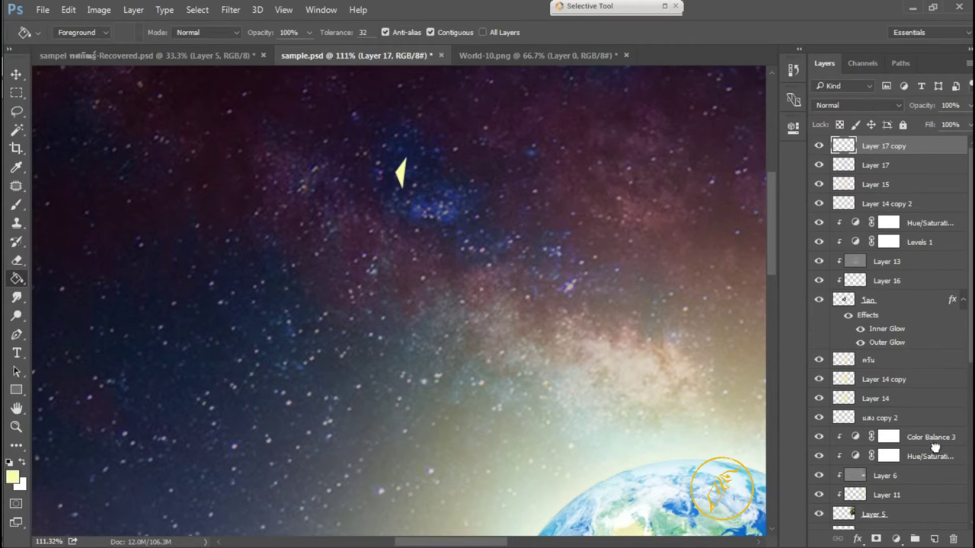
click(838, 164)
click(16, 297)
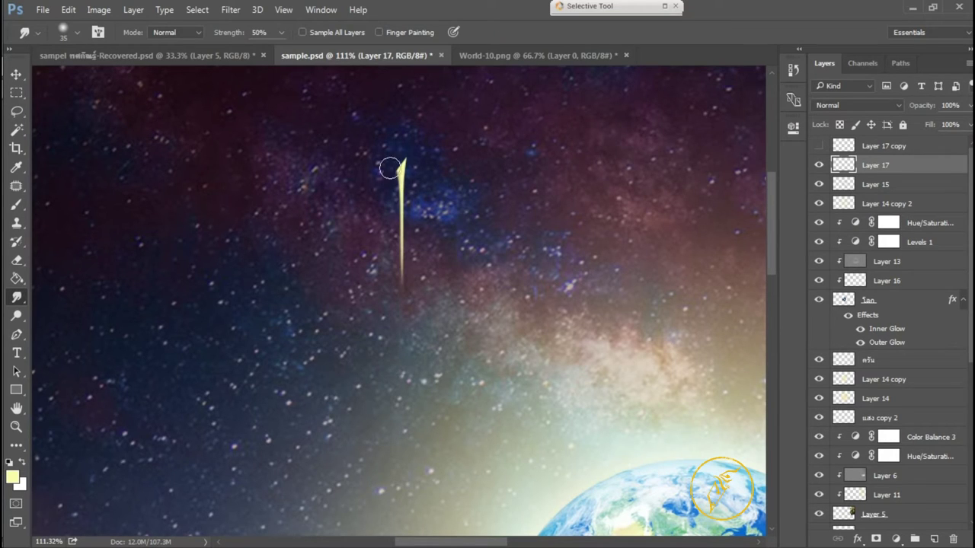
click(818, 145)
click(883, 145)
key(v)
click(857, 105)
click(806, 217)
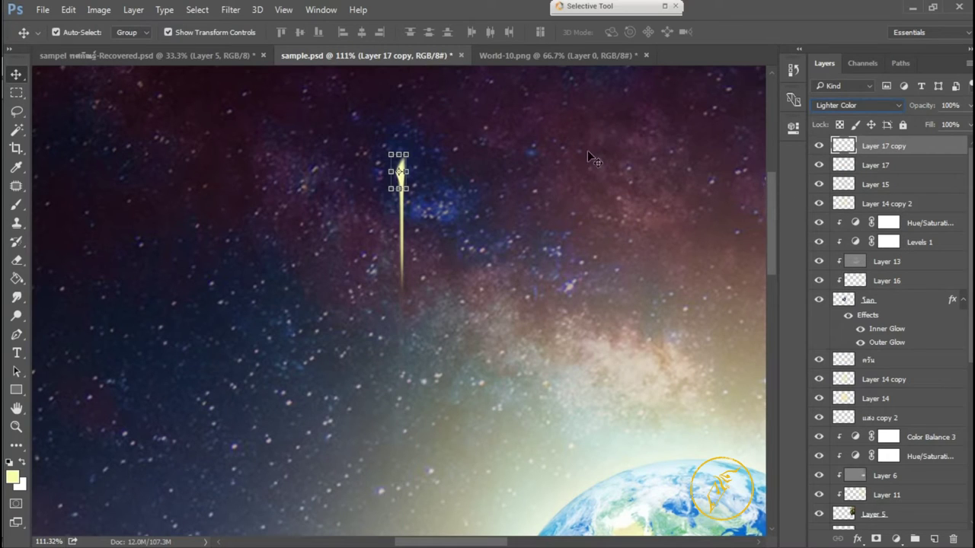
key(ctrl+u)
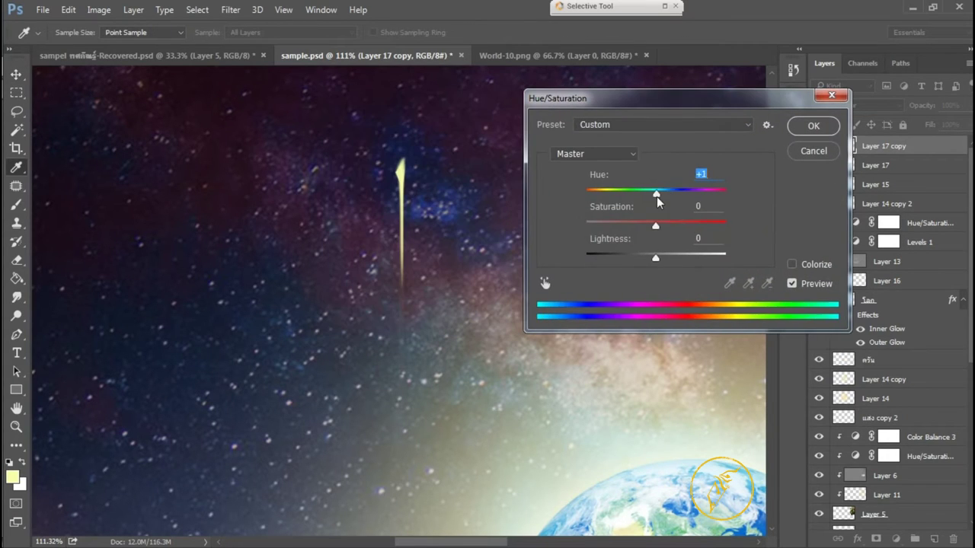
key(Return)
Step: Set both the original and duplicate streak layers to Overlay blending
click(841, 164)
click(857, 105)
click(841, 161)
click(857, 105)
click(825, 246)
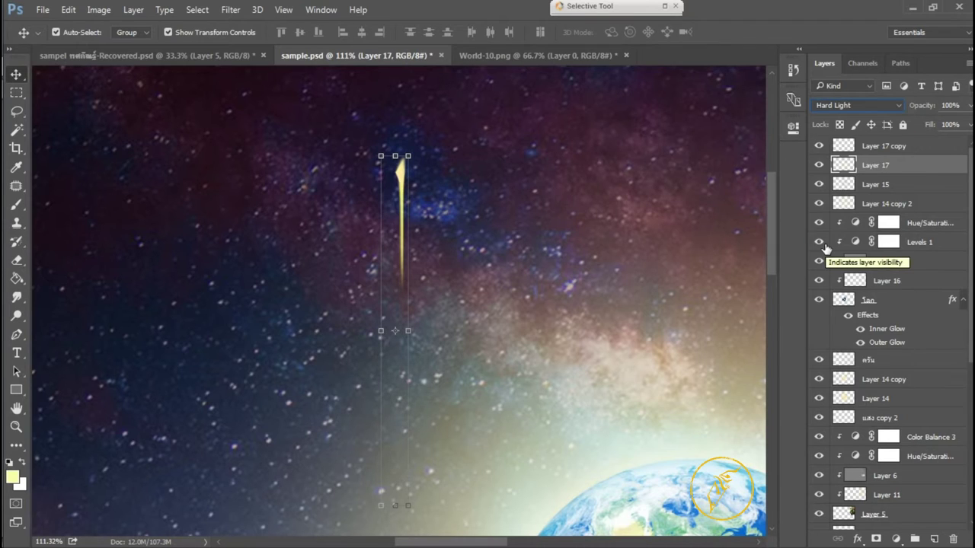
click(883, 145)
click(857, 105)
click(837, 249)
Step: Smudge the streak further and delete the extra streak layer
click(16, 297)
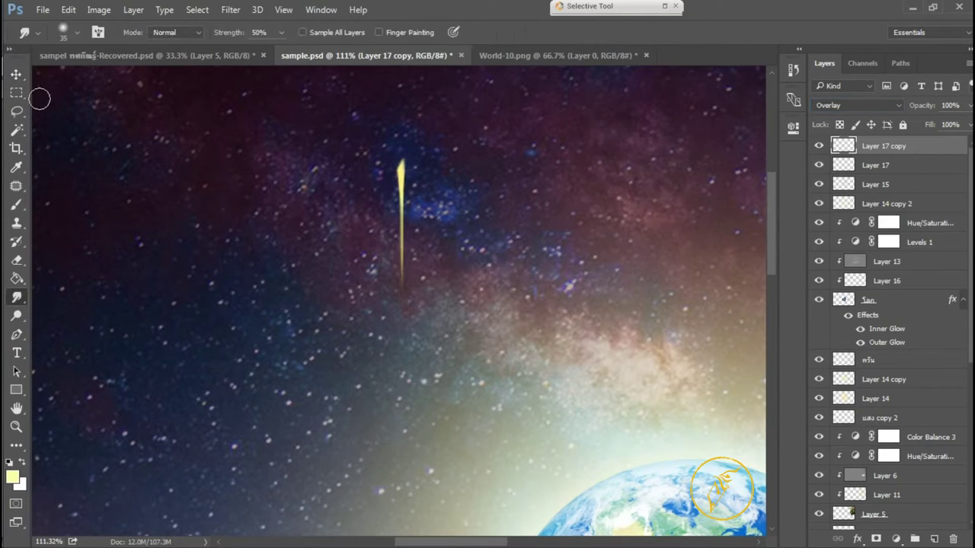
ctrl+click(383, 233)
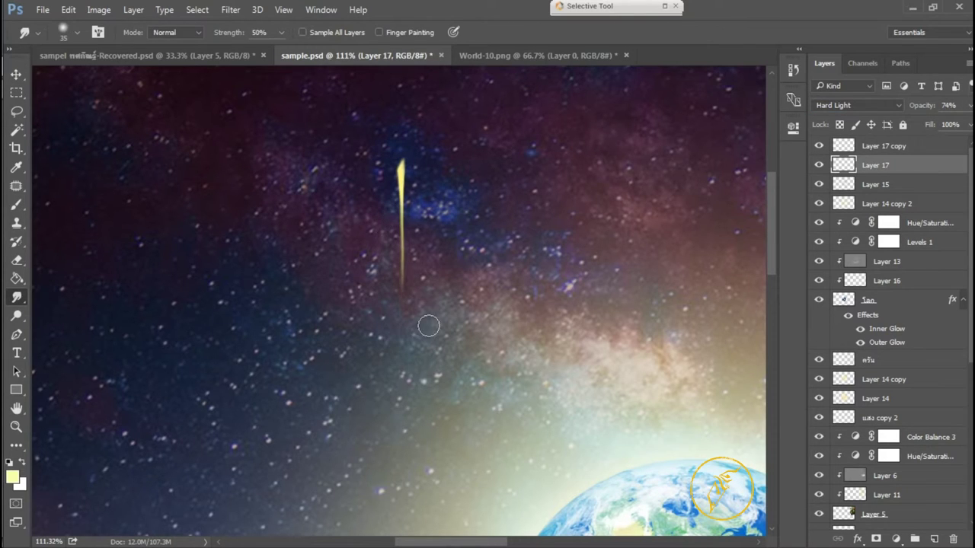
key(v)
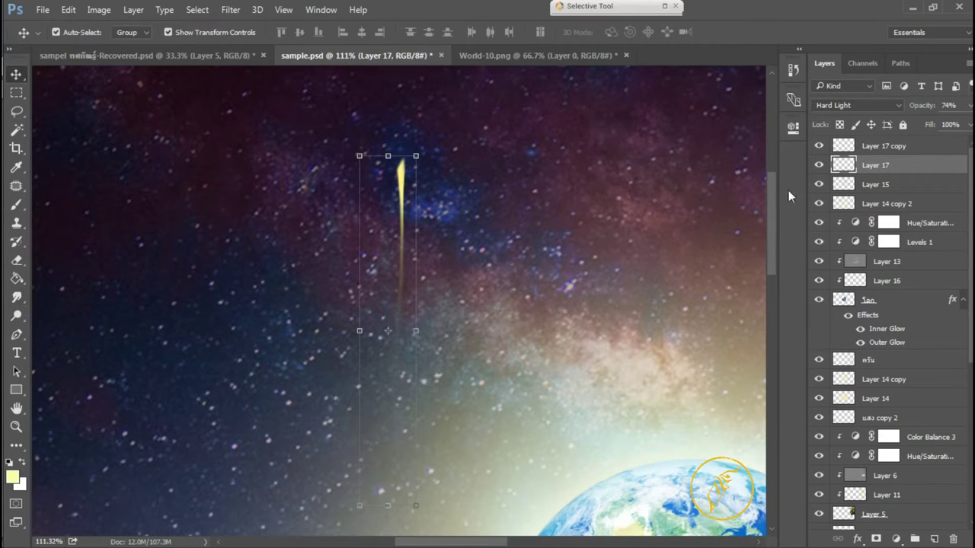
key(Delete)
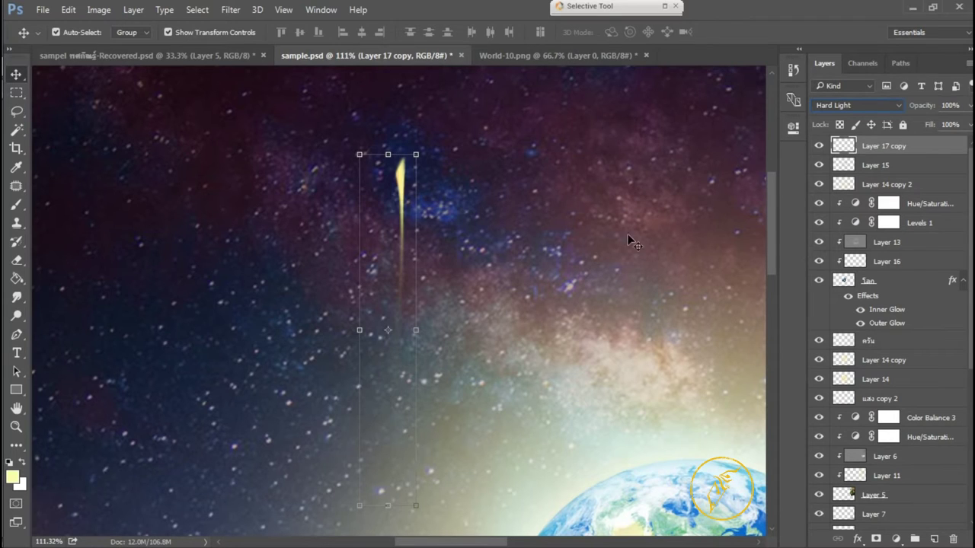
Step: Angle the meteor streak diagonally and place a copy beside the Earth
drag(358, 148, 511, 156)
scroll(467, 233, up, 3)
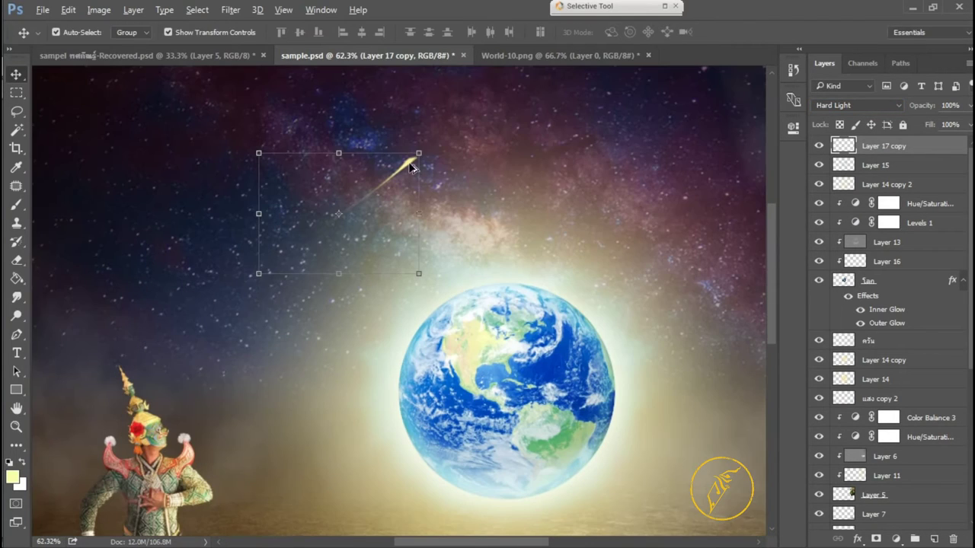
mouse_move(411, 162)
mouse_down()
mouse_move(624, 340)
mouse_move(641, 330)
mouse_up()
key(ctrl+t)
key(Return)
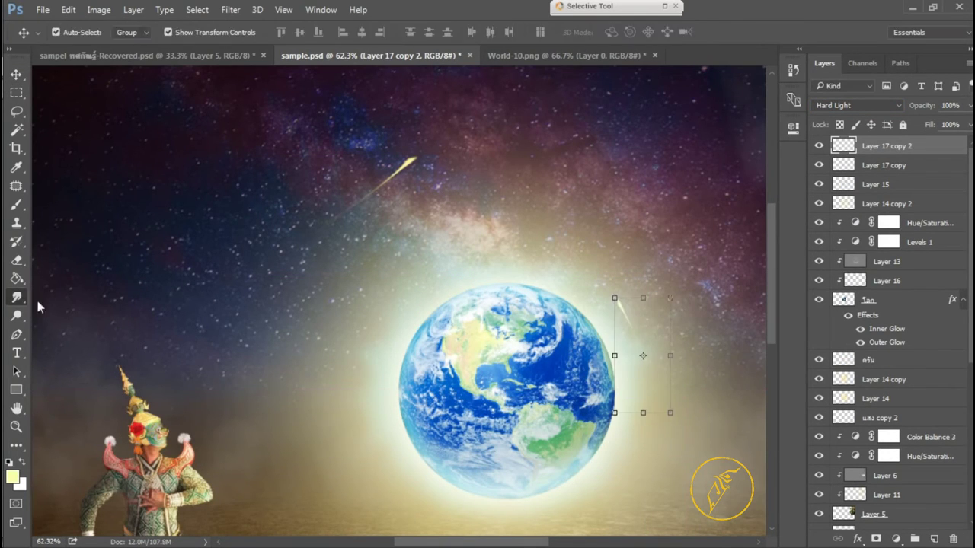
Step: Duplicate the meteor streak and rotate the new copy
key(ctrl+j)
scroll(601, 328, up, 5)
key(ctrl+t)
drag(478, 153, 454, 172)
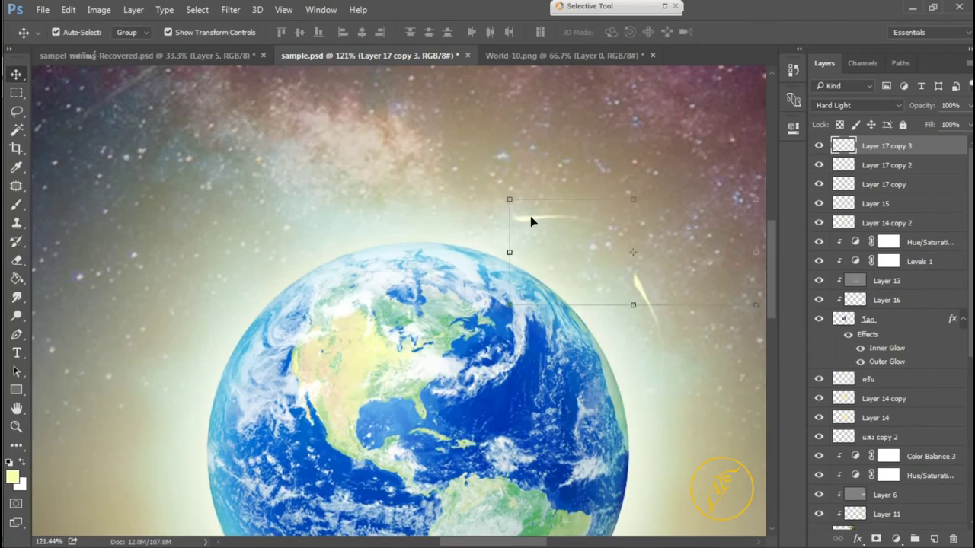
key(Return)
Step: Add another meteor copy and reposition the copies near the Earth
key(ctrl+j)
scroll(558, 178, down, 4)
scroll(557, 177, up, 3)
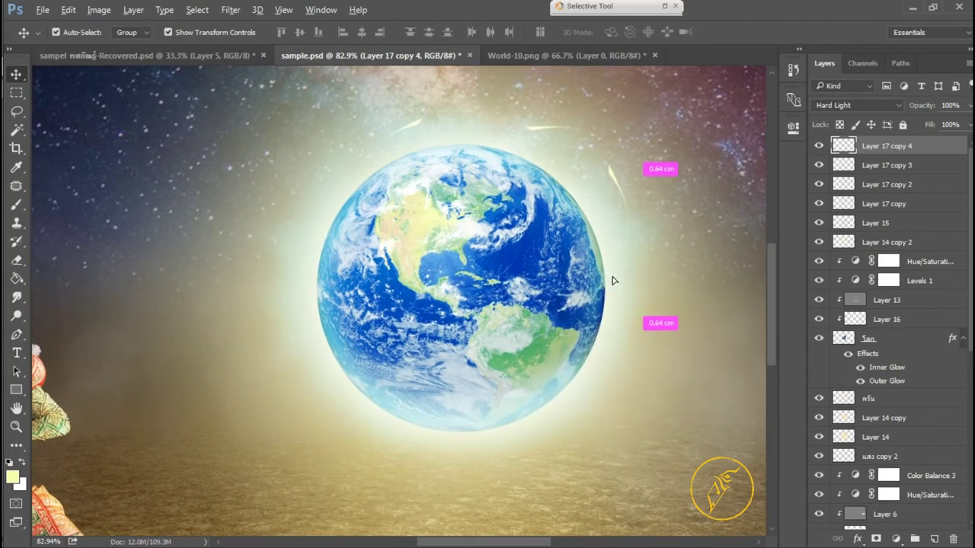
drag(615, 216, 609, 396)
mouse_move(602, 190)
mouse_down()
mouse_move(327, 228)
mouse_move(275, 324)
mouse_up()
key(Return)
Step: Add more meteor copies to the right of and below the Earth
key(ctrl+j)
mouse_move(327, 289)
mouse_down()
mouse_move(601, 320)
mouse_move(629, 299)
mouse_move(351, 222)
mouse_up()
key(ctrl+t)
key(Return)
key(ctrl+j)
scroll(561, 250, down, 1)
key(ctrl+j)
drag(323, 286, 398, 472)
scroll(562, 427, down, 2)
Step: Merge all the meteor copies into a single glow layer and test rotating it
click(875, 184)
shift+click(876, 281)
key(ctrl+e)
key(ctrl+t)
drag(647, 200, 525, 121)
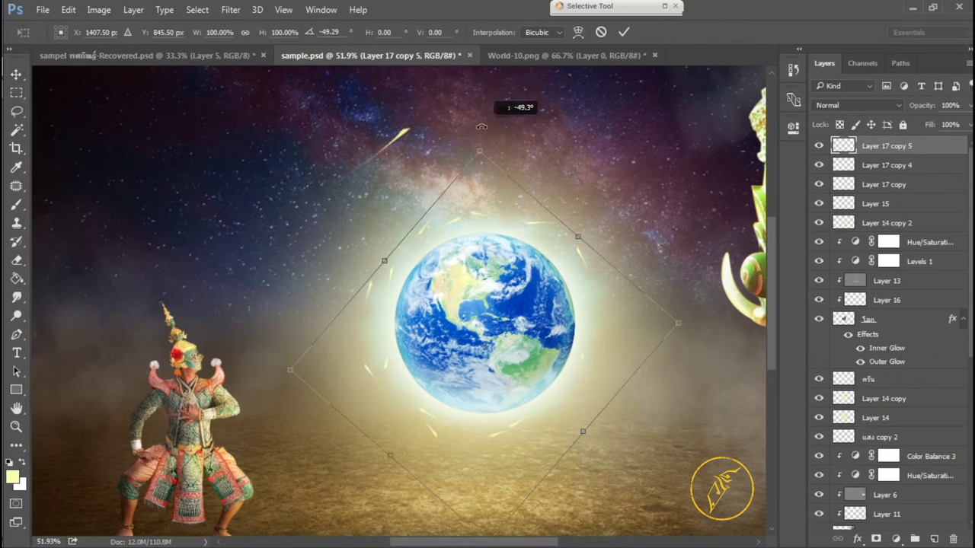
key(Escape)
Step: Duplicate the glow, resize the copy and apply a Radial Blur to it
key(ctrl+j)
drag(620, 210, 642, 183)
click(230, 9)
click(259, 165)
click(694, 122)
mouse_move(611, 102)
mouse_down()
mouse_move(672, 104)
mouse_move(610, 160)
mouse_up()
Step: Add another rotated glow copy and reapply the radial blur to Layer 17 copy 6
key(ctrl+j)
key(ctrl+t)
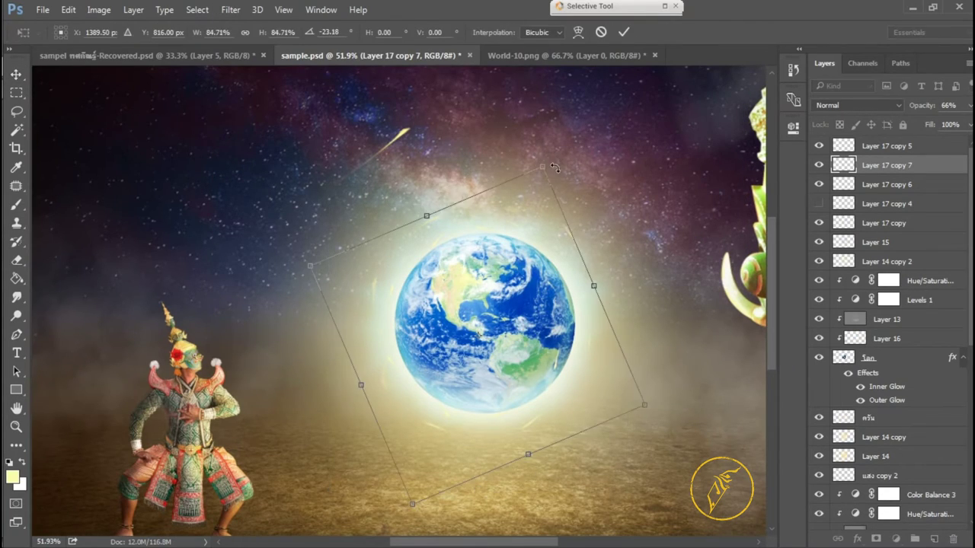
key(Return)
scroll(485, 220, up, 2)
scroll(575, 264, down, 2)
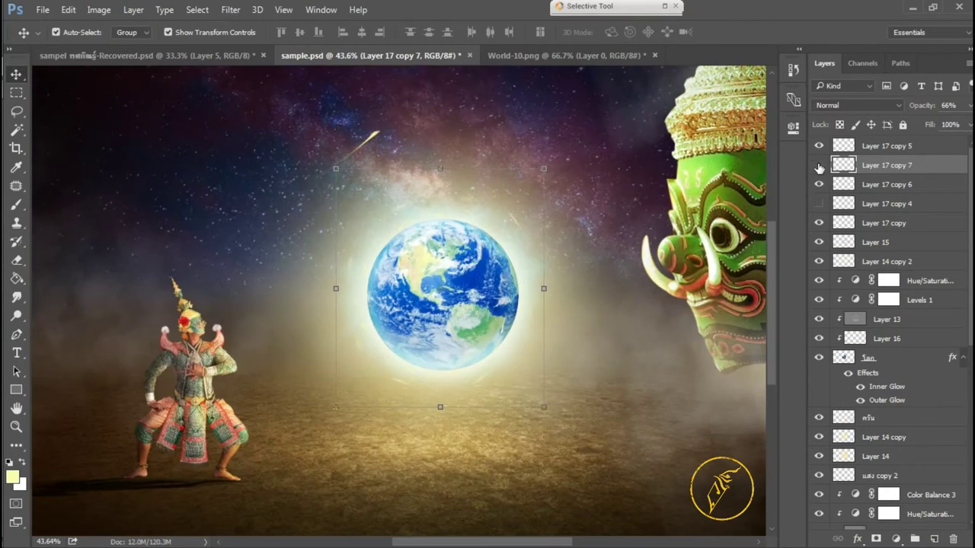
click(842, 185)
key(ctrl+f)
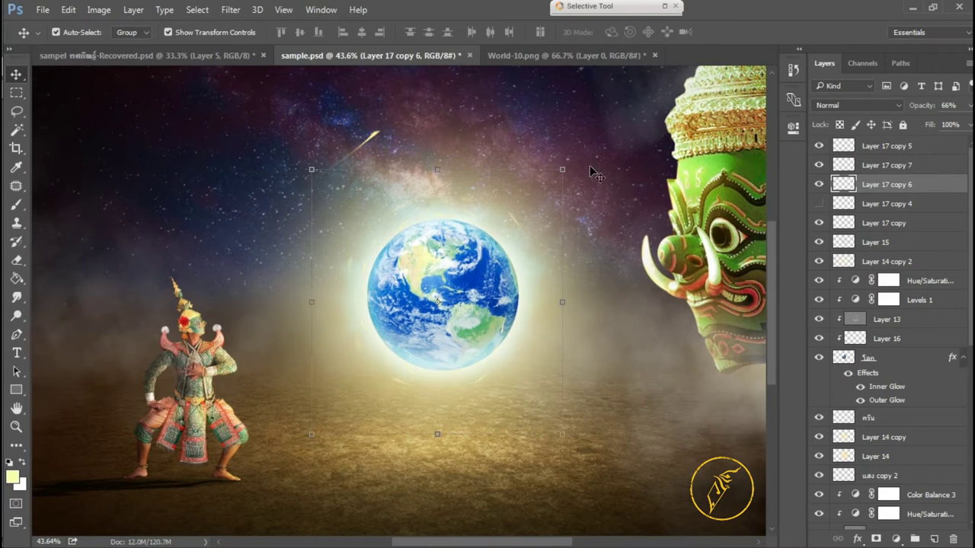
Step: Duplicate the glow, flip it vertically and rotate it around the Earth
key(ctrl+j)
key(ctrl+t)
right_click(571, 255)
click(610, 498)
drag(602, 393, 628, 290)
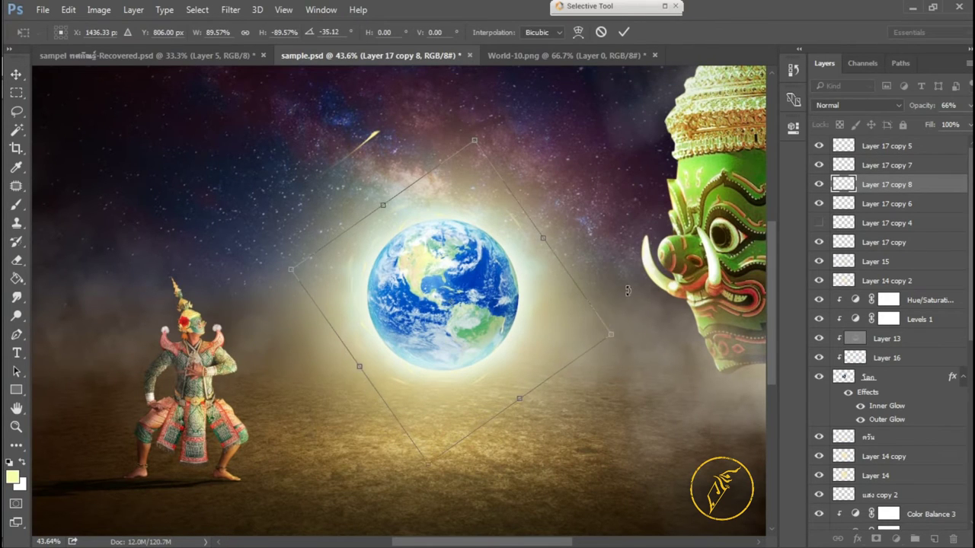
key(Return)
key(ctrl+shift+alt+t)
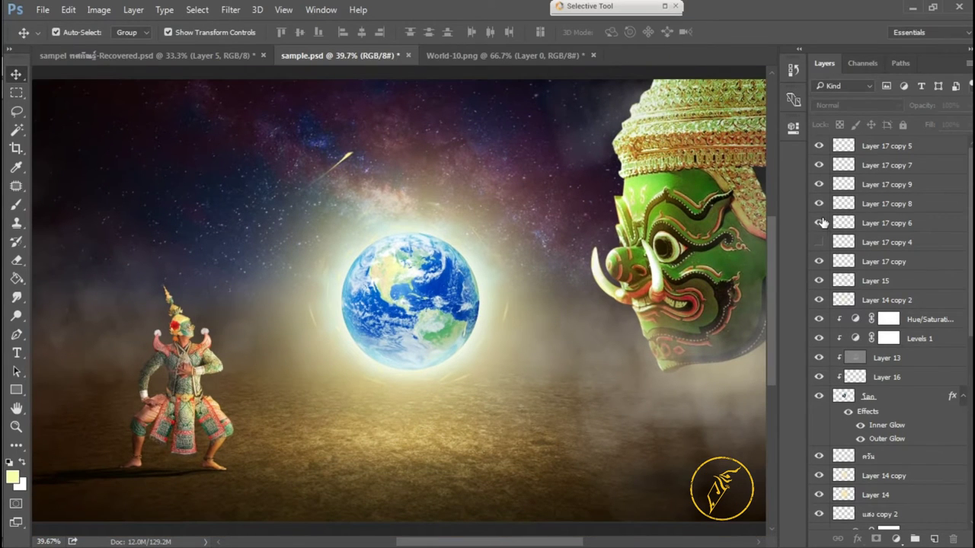
Step: Add another glow copy rotated to a new position around the Earth
click(876, 203)
key(ctrl+j)
key(ctrl+t)
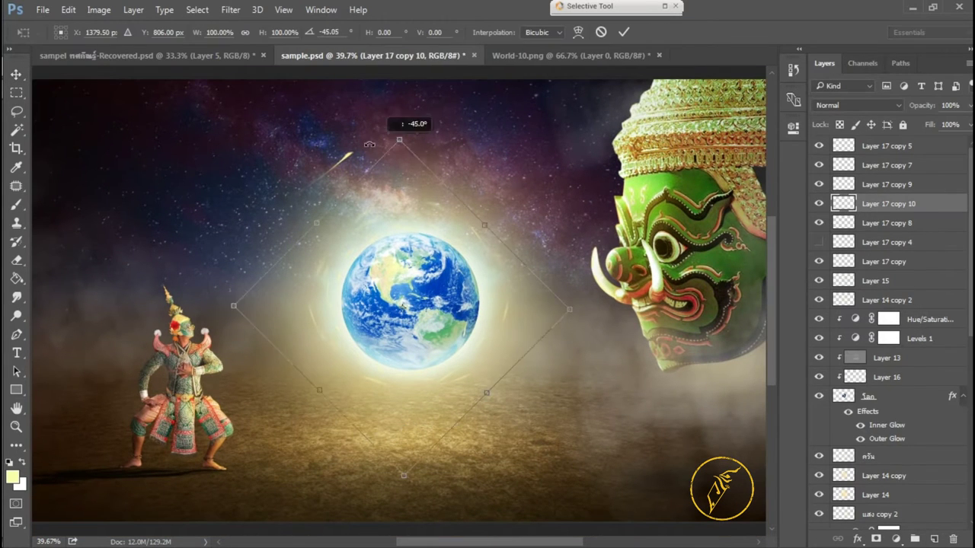
drag(388, 126, 446, 241)
key(Return)
key(ctrl+alt+t)
key(Return)
Step: Give a glow copy a different blend mode and opacity, and blur it again
click(857, 105)
click(838, 282)
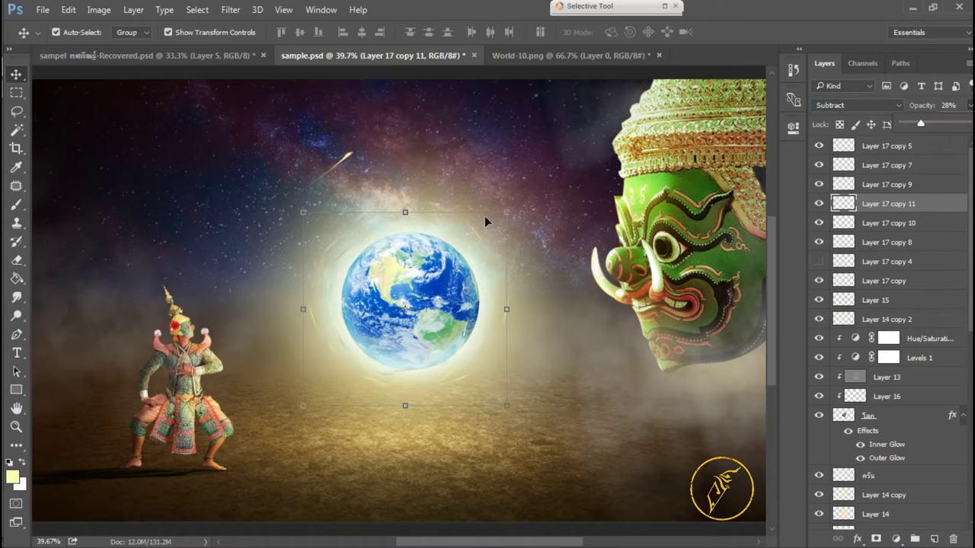
drag(506, 211, 528, 200)
key(Return)
click(230, 9)
click(683, 143)
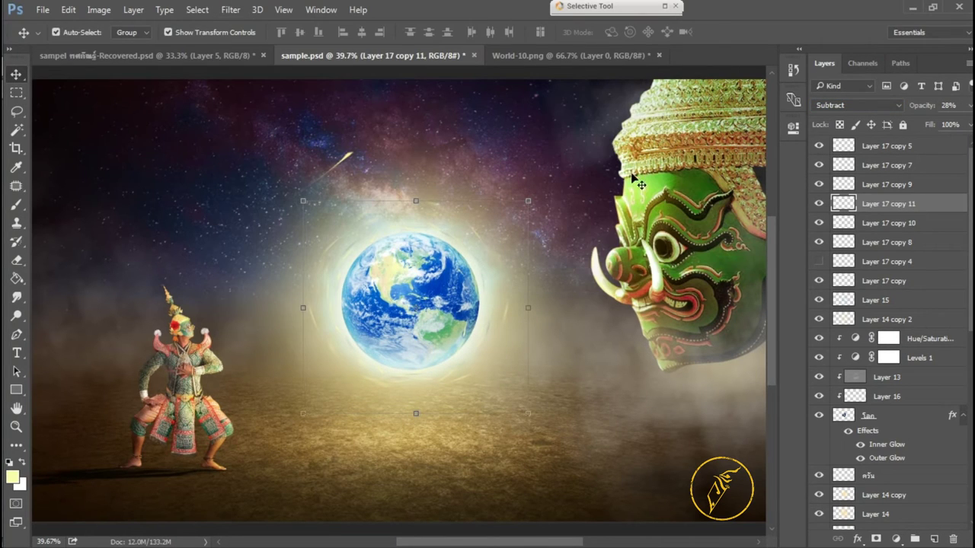
Step: Add one more rotated glow copy and zoom out to view the ring
key(ctrl+j)
key(ctrl+t)
drag(320, 183, 272, 255)
key(ctrl+minus)
key(Return)
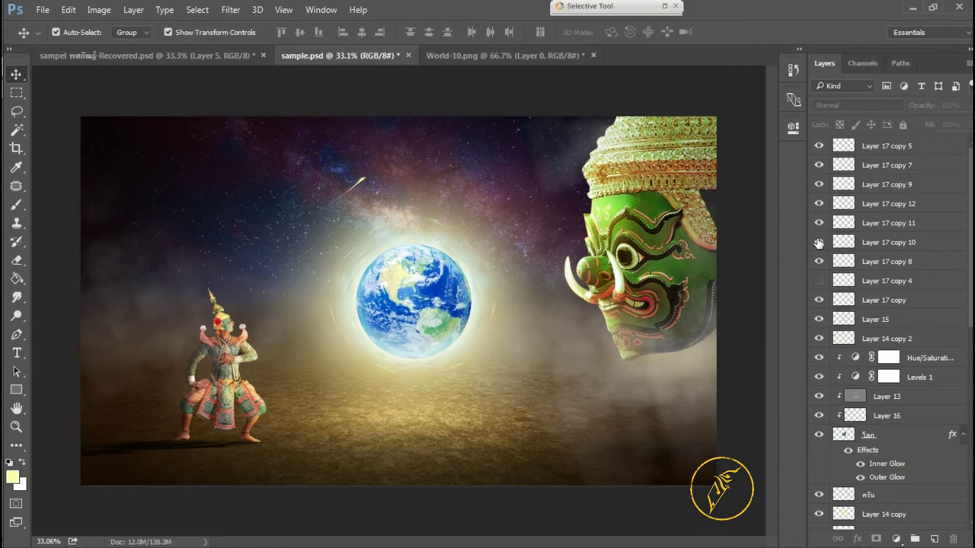
Step: Duplicate the Layer 17 glow and rotate the copy about -19° around the Earth
click(863, 223)
click(819, 203)
click(887, 184)
key(ctrl+j)
key(ctrl+t)
mouse_move(284, 307)
mouse_down()
mouse_move(292, 346)
mouse_move(417, 428)
mouse_up()
key(Return)
Step: Add one more glow copy and choose a Layers-panel spot for a fill layer
key(ctrl+j)
key(ctrl+t)
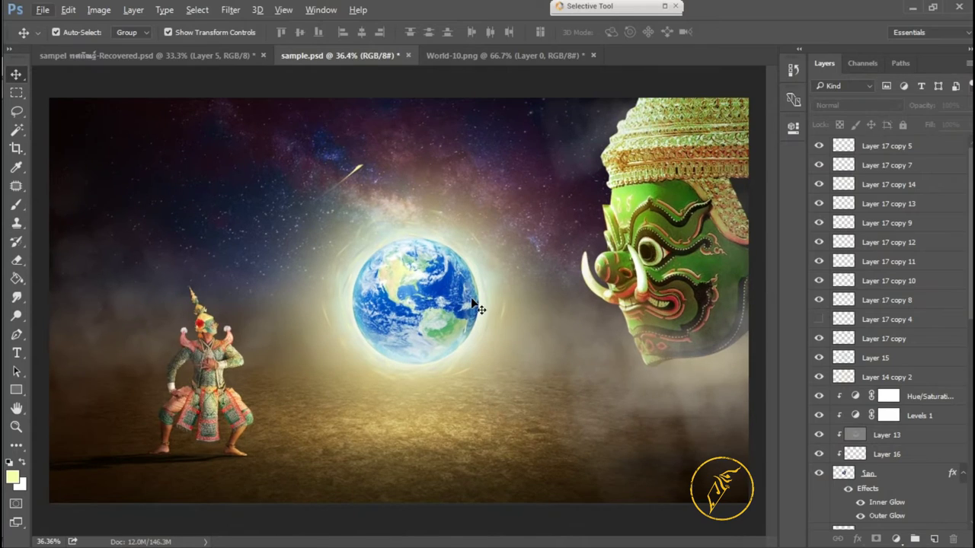
scroll(887, 343, down, 5)
scroll(887, 343, down, 3)
click(895, 318)
click(896, 538)
Step: Add a reversed gradient fill layer running from very dark red to brown
click(842, 243)
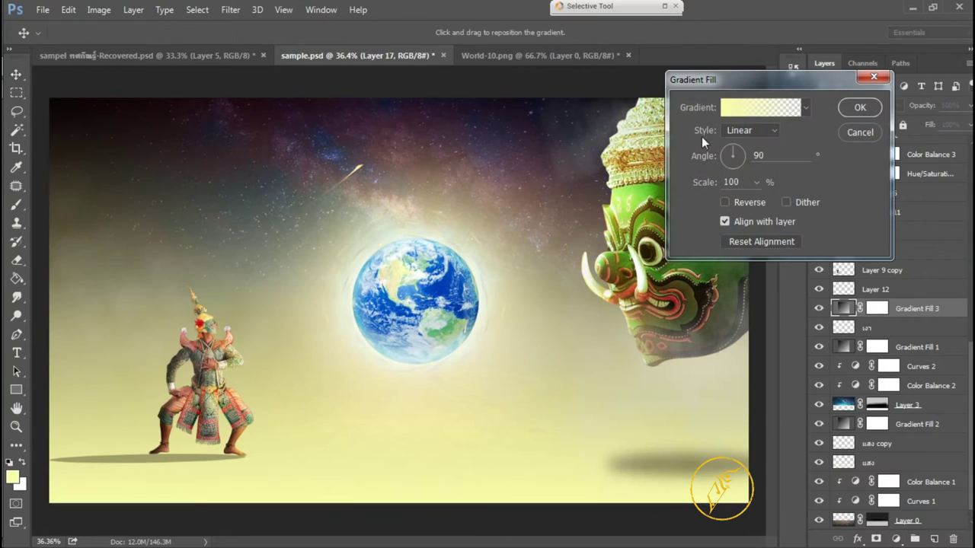
click(724, 202)
click(759, 107)
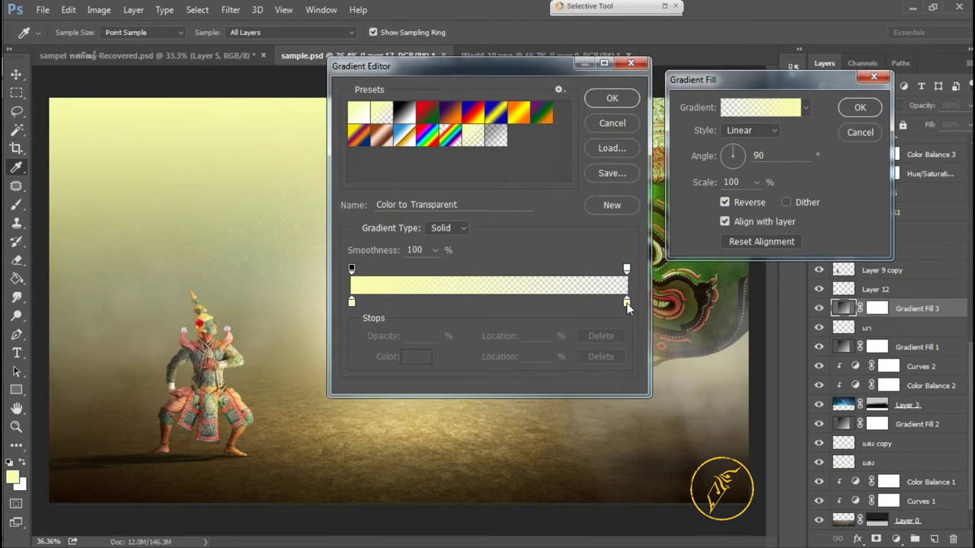
double_click(627, 303)
click(708, 207)
key(Return)
double_click(351, 301)
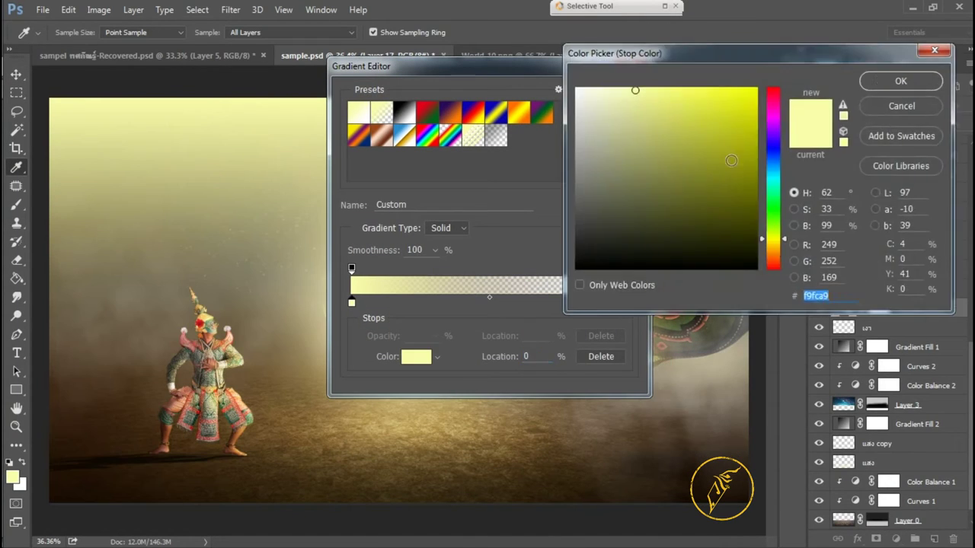
click(773, 124)
drag(779, 130, 778, 98)
click(741, 232)
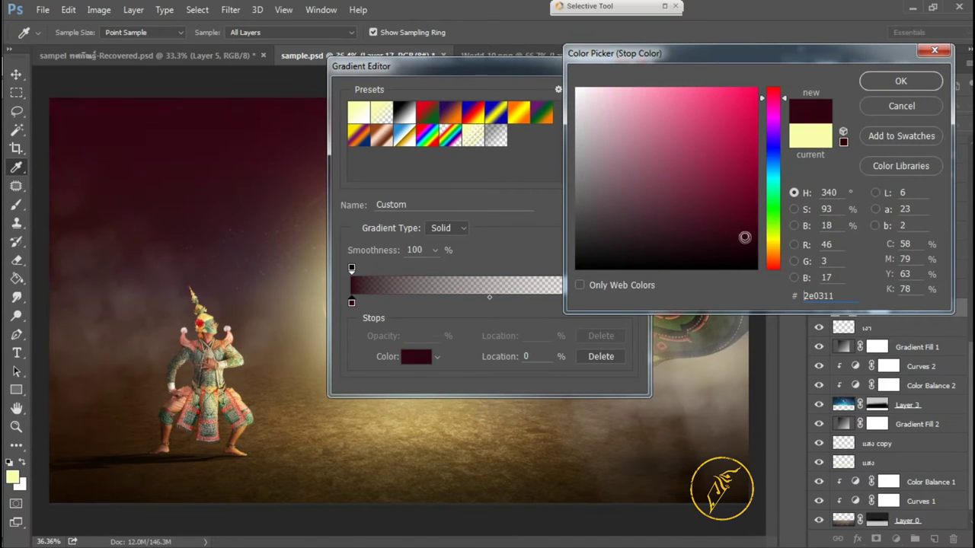
key(Return)
key(Return)
click(859, 107)
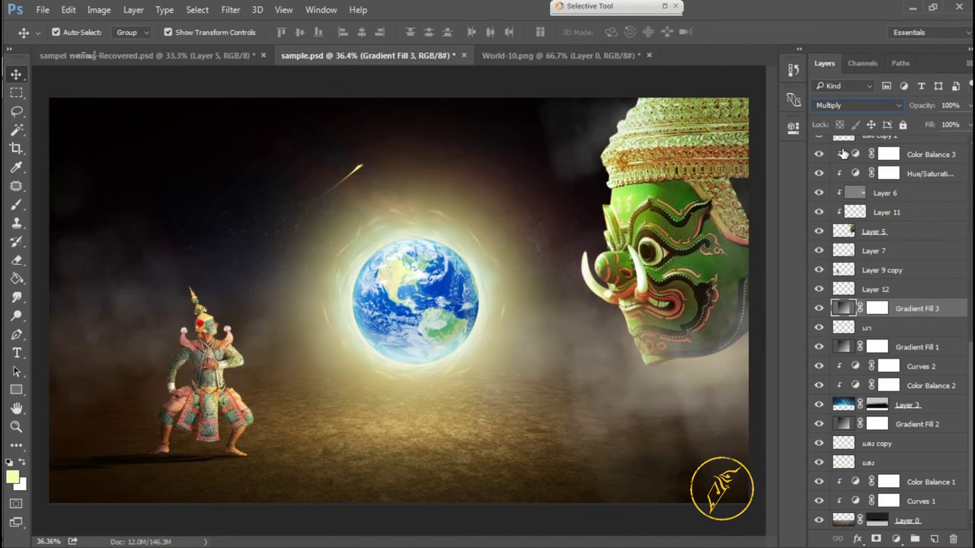
Step: Blend the gradient in Linear Burn at 40% opacity, compare it, and nudge the comet right
key(Down)
key(Down)
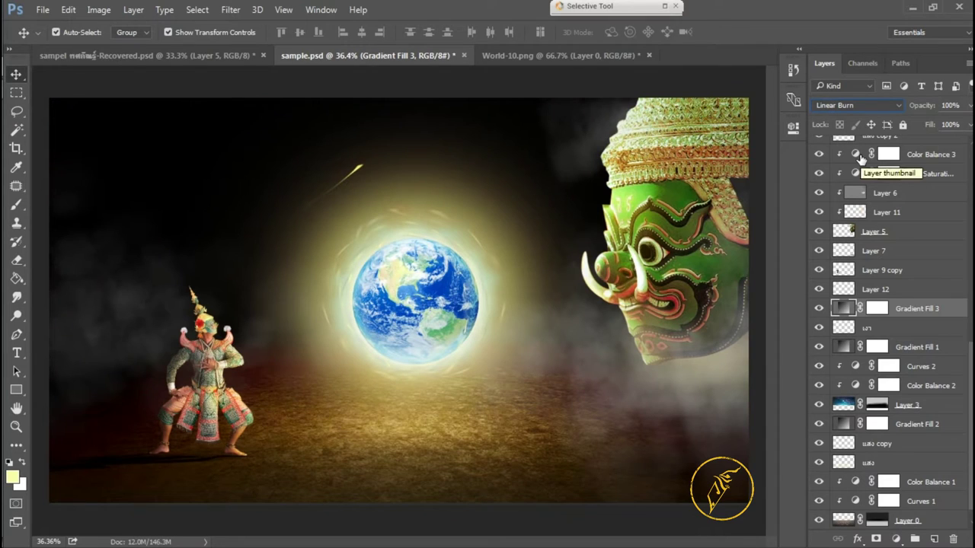
drag(964, 106, 930, 121)
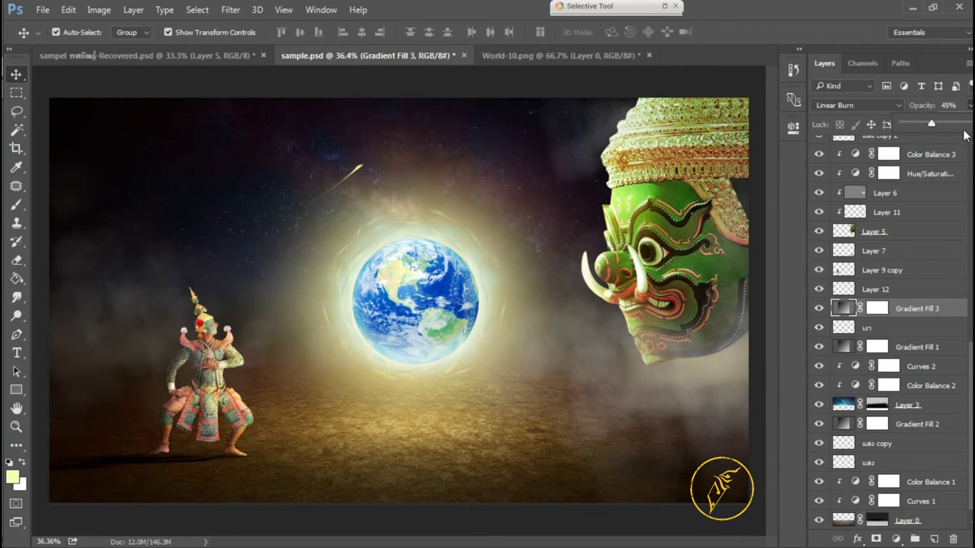
click(819, 309)
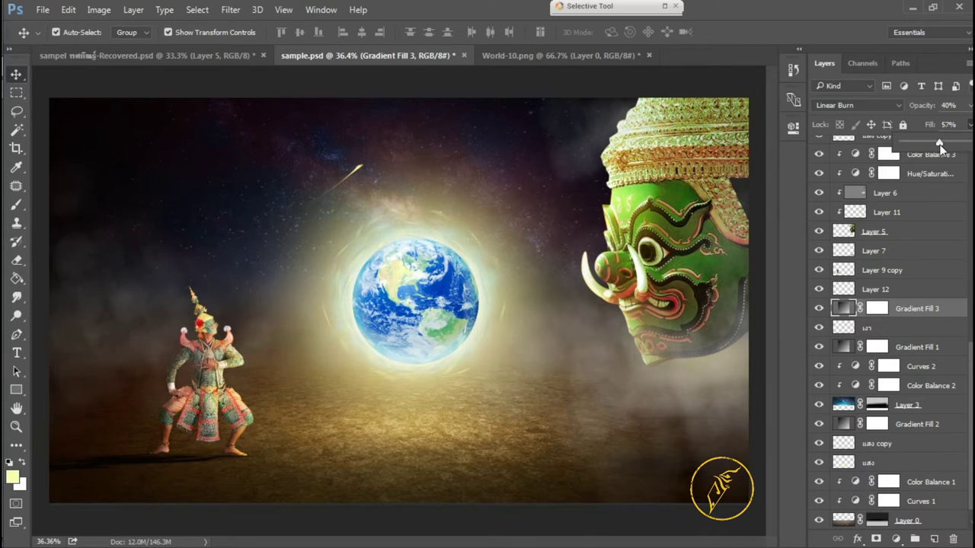
click(818, 308)
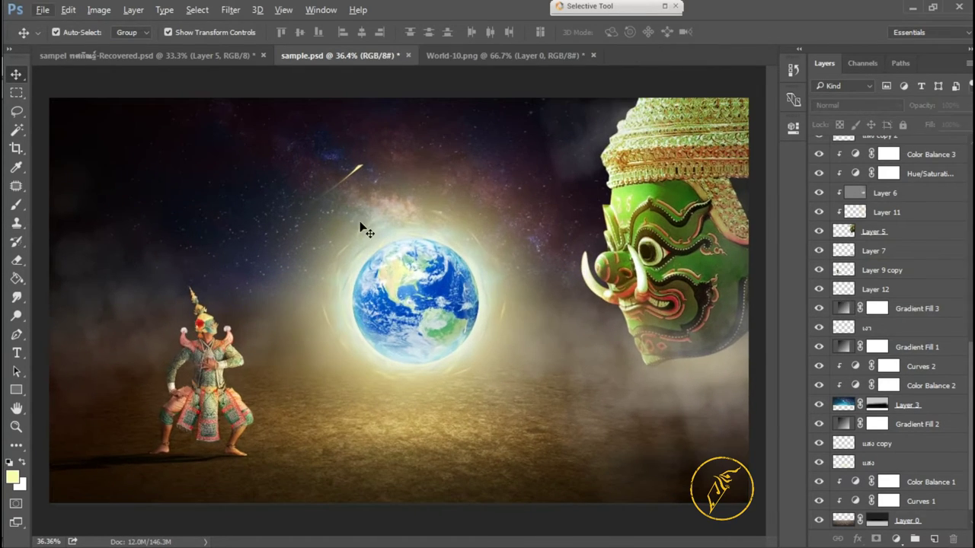
drag(362, 172, 457, 159)
key(ctrl+t)
Step: Angle the comet in a new direction toward the mask
drag(533, 114, 425, 156)
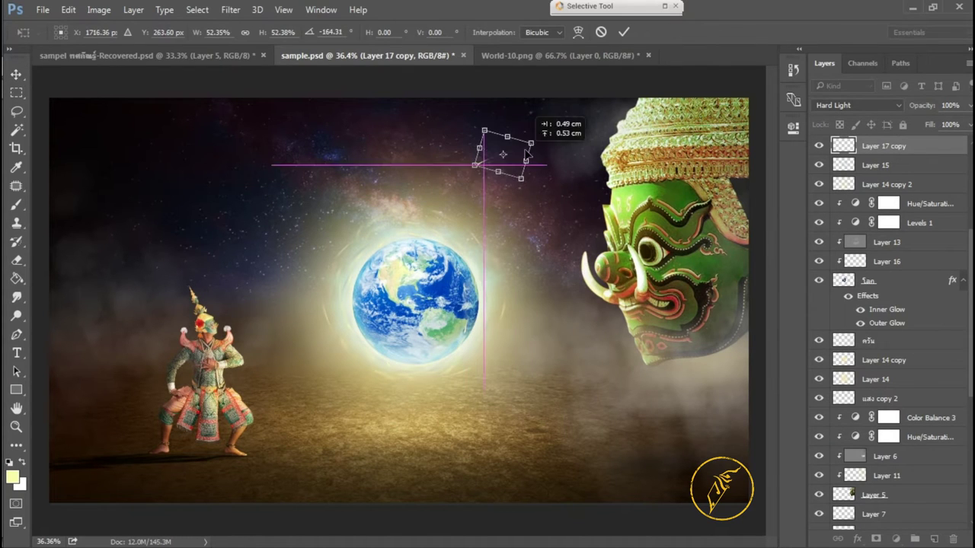
key(Return)
click(723, 79)
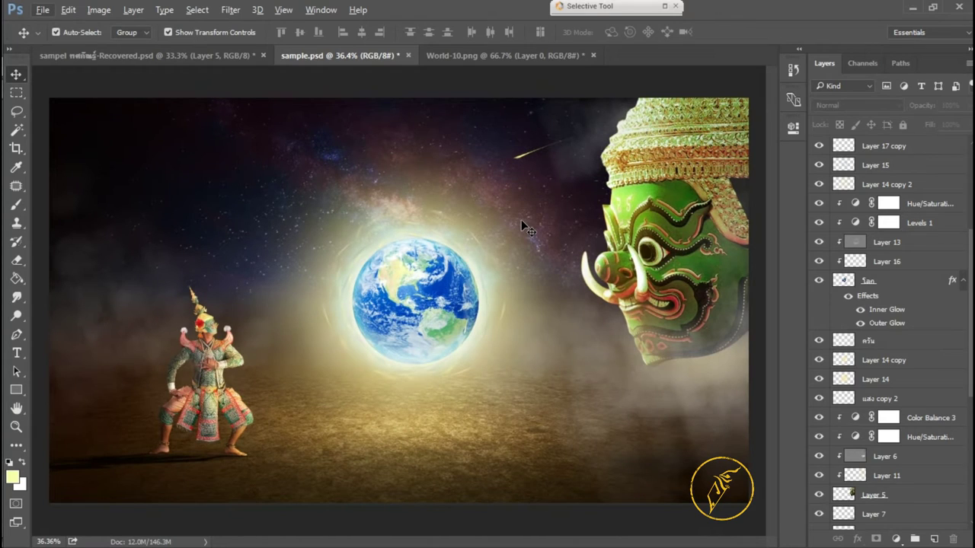
Step: Remove the extra glow copies 7–14 from the Layers panel
scroll(971, 274, up, 5)
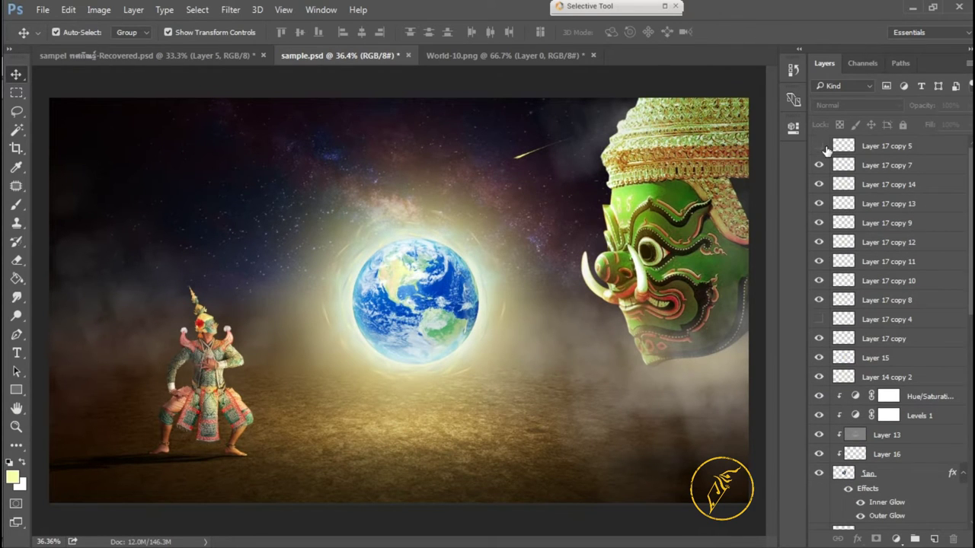
click(868, 300)
shift+click(876, 146)
key(ctrl+e)
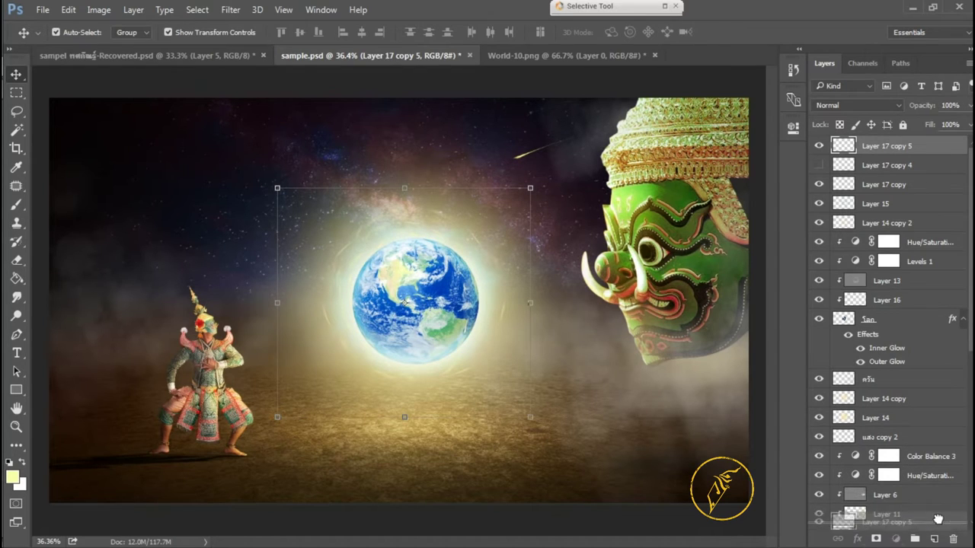
Step: Duplicate Layer 17 copy 5 and rotate the new copy about -28°
key(ctrl+j)
key(ctrl+t)
mouse_move(549, 185)
mouse_down()
mouse_move(457, 115)
mouse_move(456, 149)
mouse_move(480, 171)
mouse_up()
key(Return)
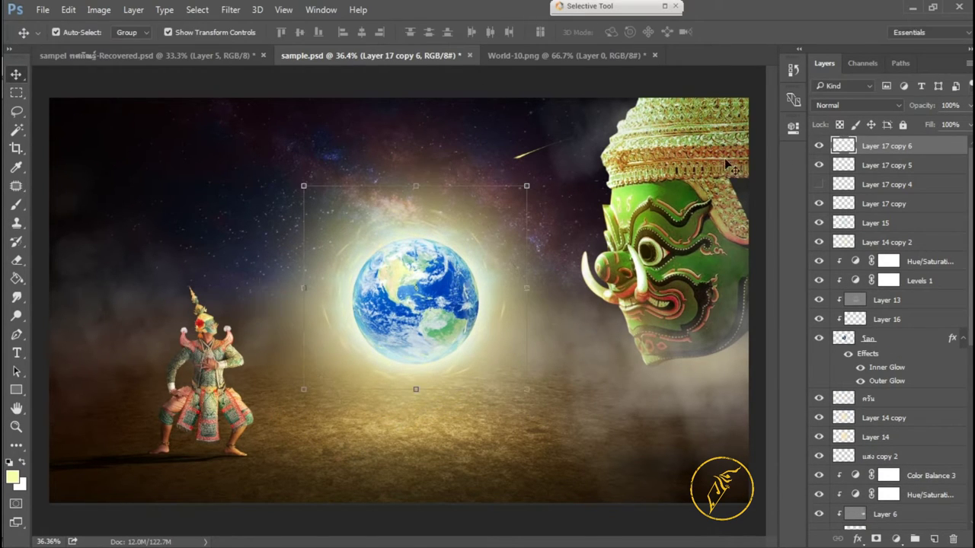
key(alt+bracketleft)
Step: Apply a Radial Blur to the new glow copy
click(230, 9)
click(230, 10)
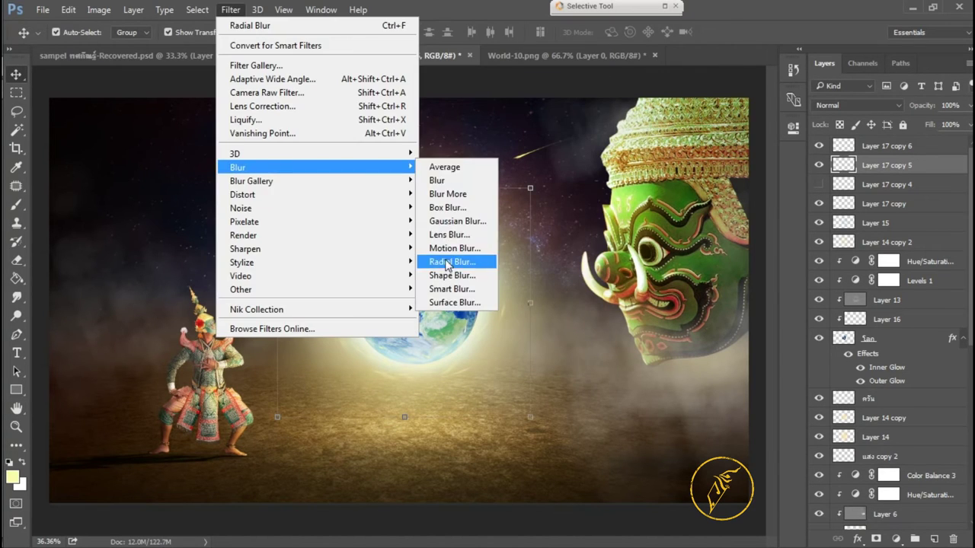
click(448, 262)
key(Return)
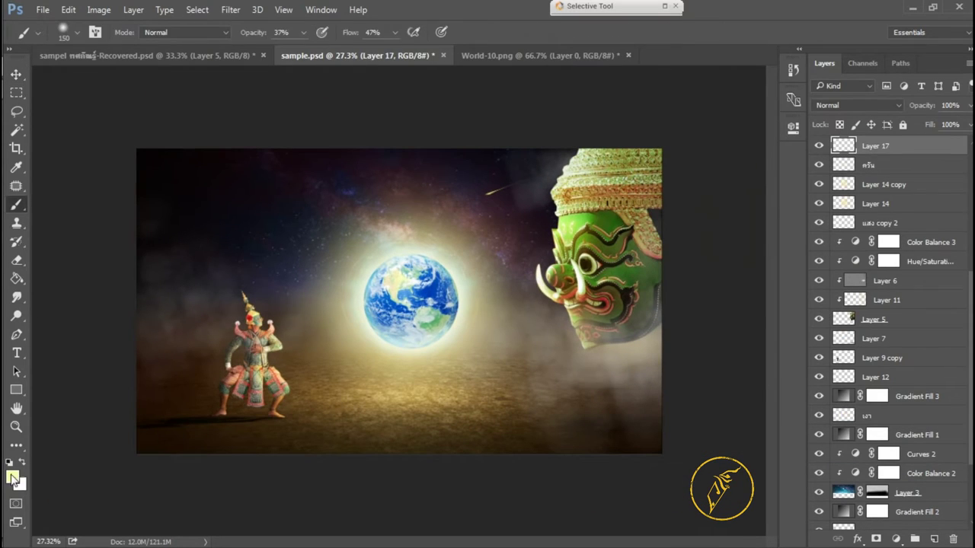
click(13, 478)
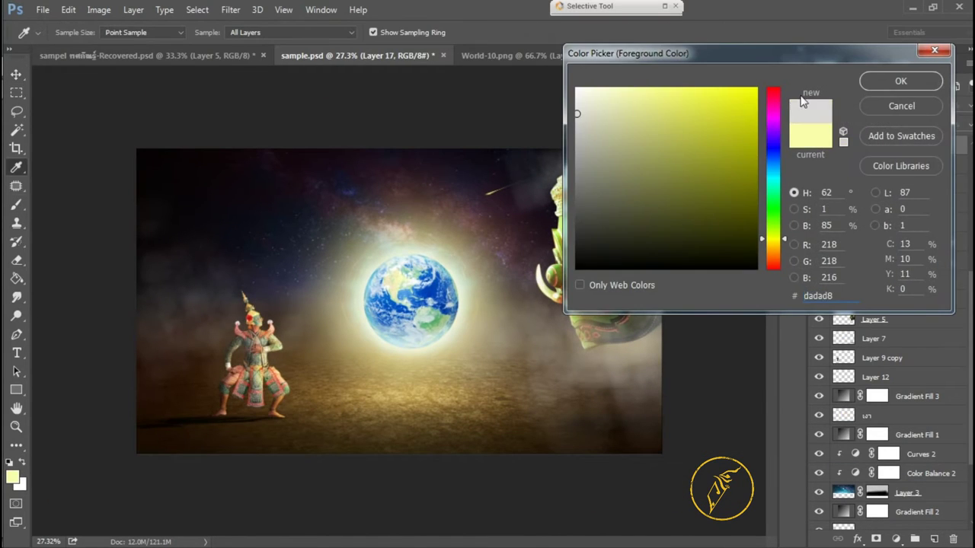
Step: Set a light grey foreground colour and brush size, then return to the Move tool
key(Return)
key(b)
right_click(364, 225)
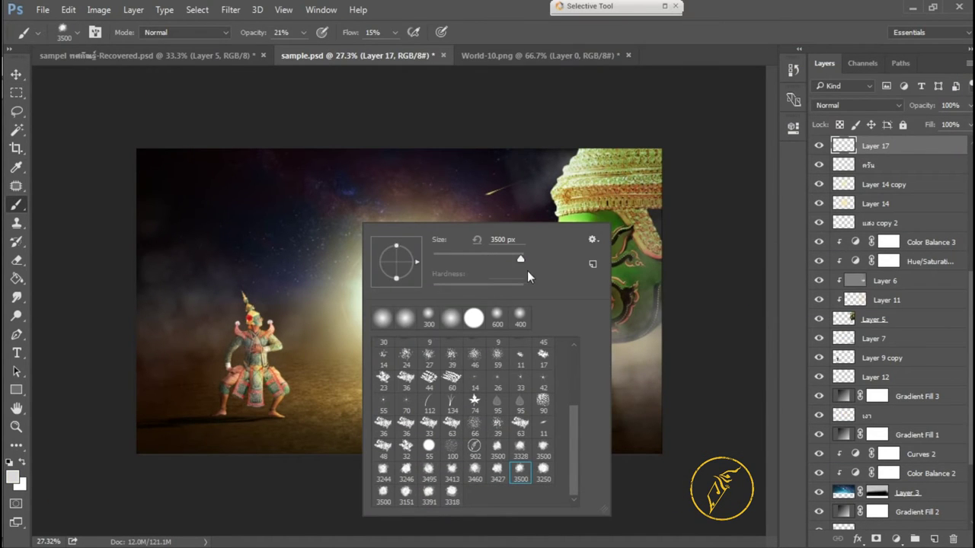
key(Return)
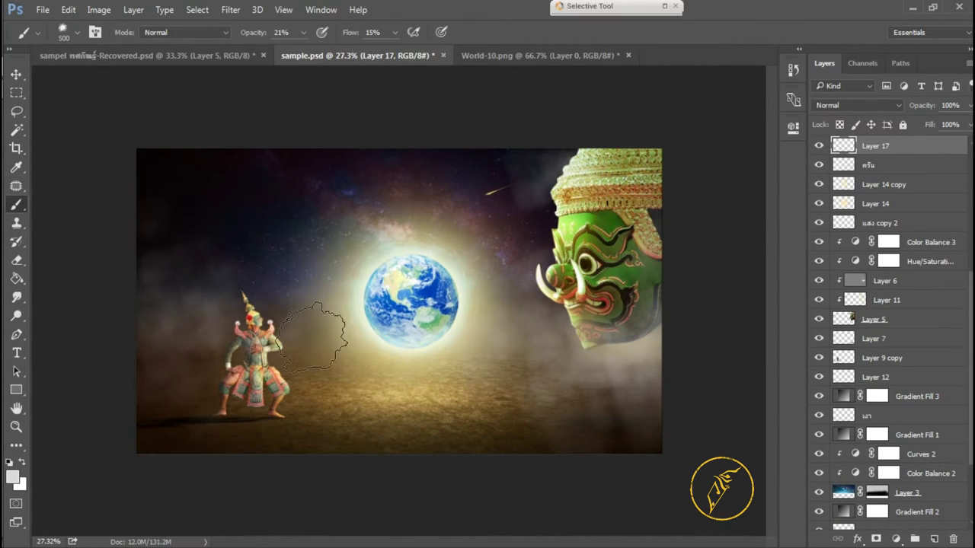
key(e)
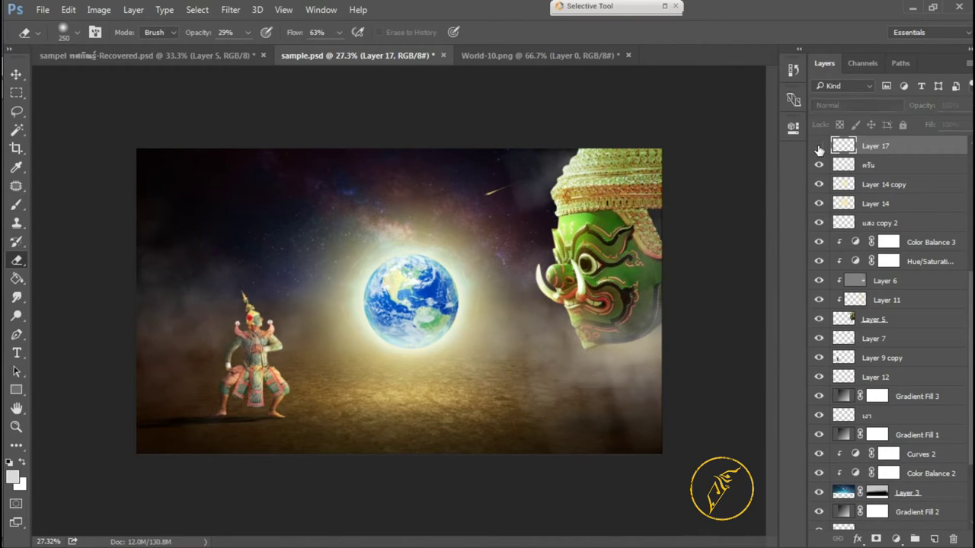
key(v)
click(99, 111)
Step: Open the Thai stilt-house photo and delete its sky to transparency
key(ctrl+o)
double_click(370, 191)
key(w)
click(224, 179)
key(Delete)
click(517, 186)
key(Delete)
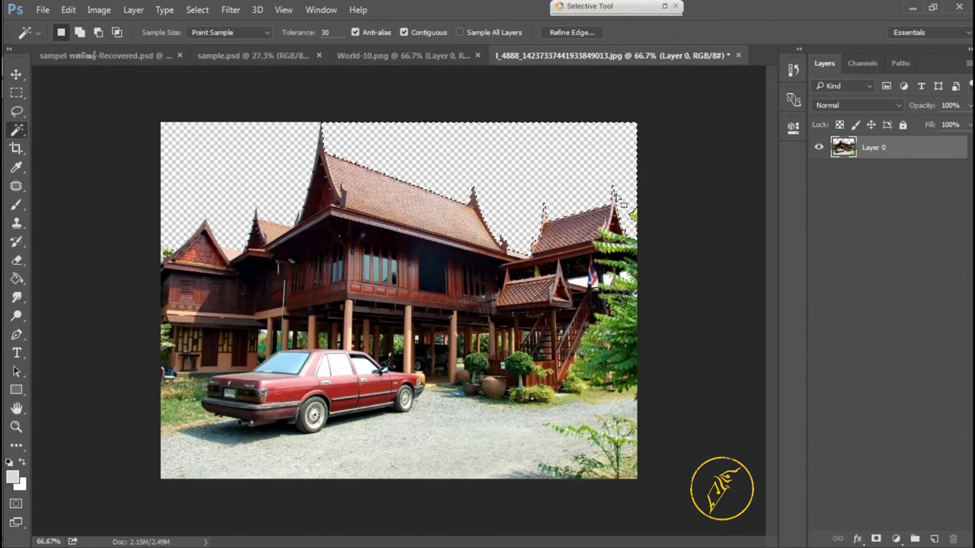
Step: Place the house in sample.psd, enlarge it across the left, and set it below แสง copy
key(v)
drag(584, 178, 229, 252)
key(ctrl+t)
drag(328, 217, 463, 147)
mouse_move(137, 281)
mouse_down()
mouse_move(179, 281)
mouse_move(137, 280)
mouse_up()
drag(365, 228, 365, 261)
key(Return)
mouse_move(876, 145)
mouse_down()
mouse_move(892, 471)
mouse_move(875, 373)
mouse_up()
Step: Duplicate the house layer, hide the original, and fit the copy across the background guides
key(ctrl+j)
click(818, 476)
key(ctrl+t)
drag(137, 465, 152, 453)
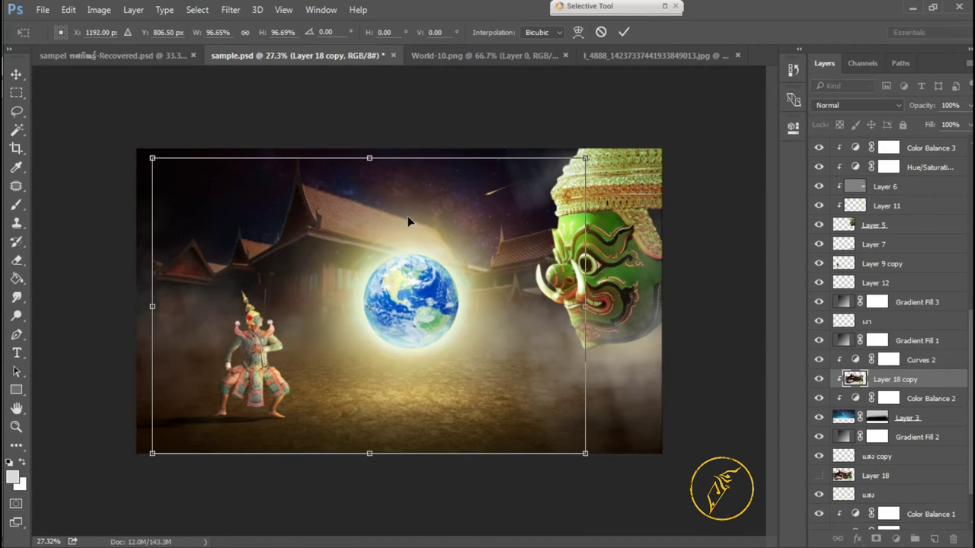
drag(408, 220, 403, 189)
drag(166, 289, 137, 297)
key(Return)
key(ctrl+t)
drag(573, 299, 583, 299)
key(Return)
drag(404, 234, 405, 236)
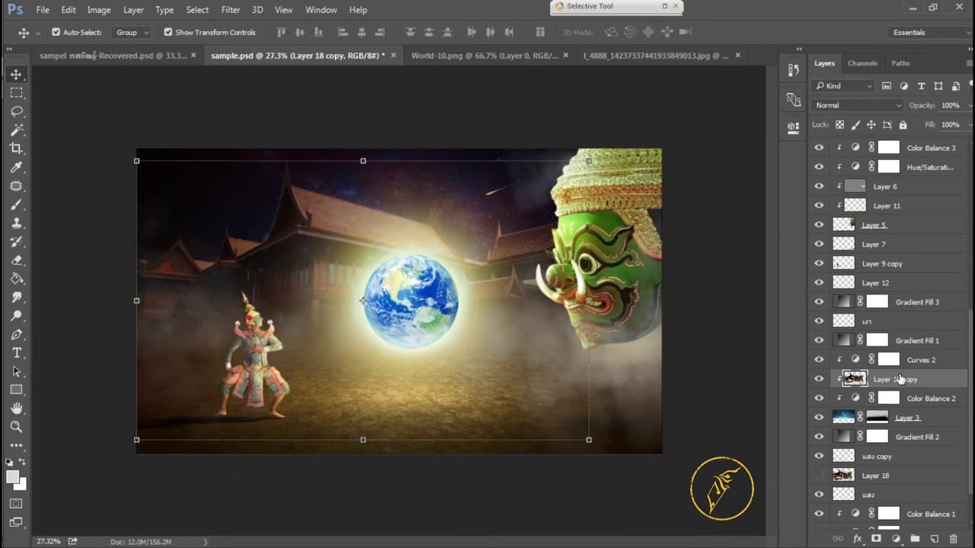
Step: Darken the house copy into a silhouette with Levels, then reselect the original house layer
key(ctrl+l)
drag(568, 263, 597, 267)
click(803, 72)
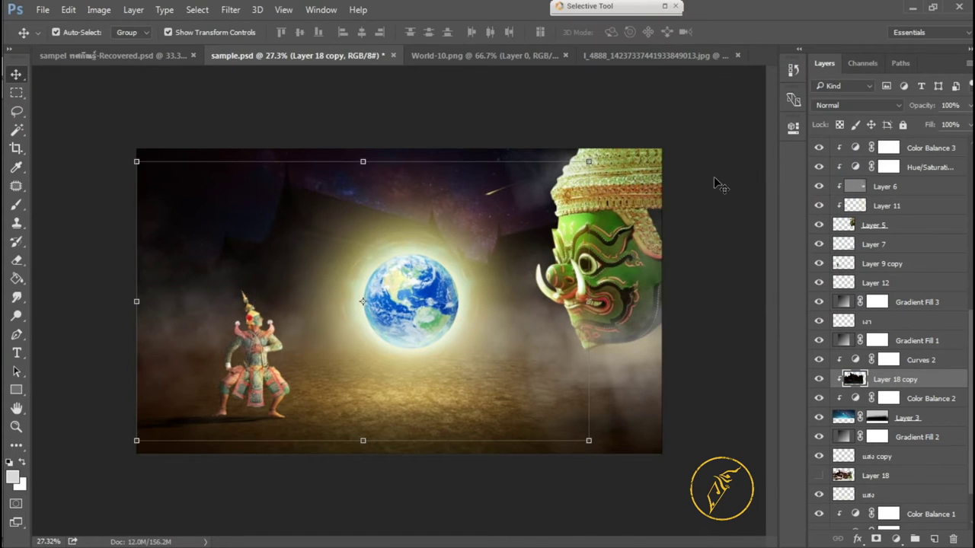
click(819, 475)
click(819, 475)
click(875, 475)
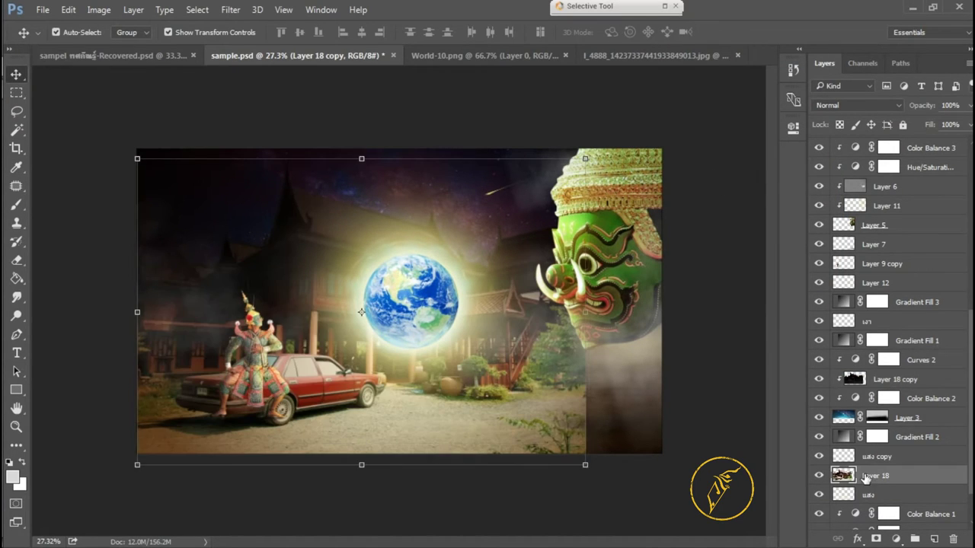
Step: Mask the original house and fade it vertically with a gradient, brushing out more over the ground
right_click(17, 278)
click(17, 167)
click(12, 478)
click(882, 97)
key(g)
drag(370, 456, 374, 172)
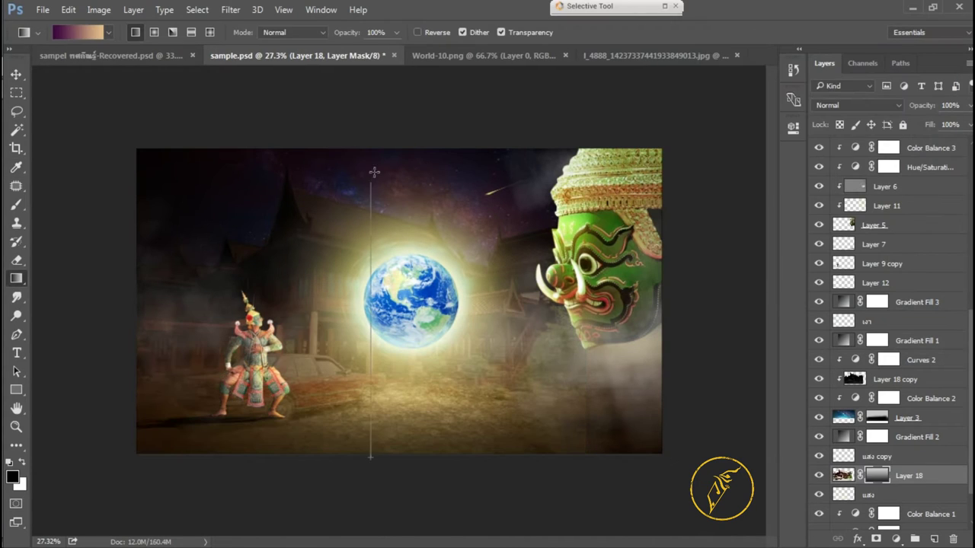
key(b)
right_click(217, 245)
key(Return)
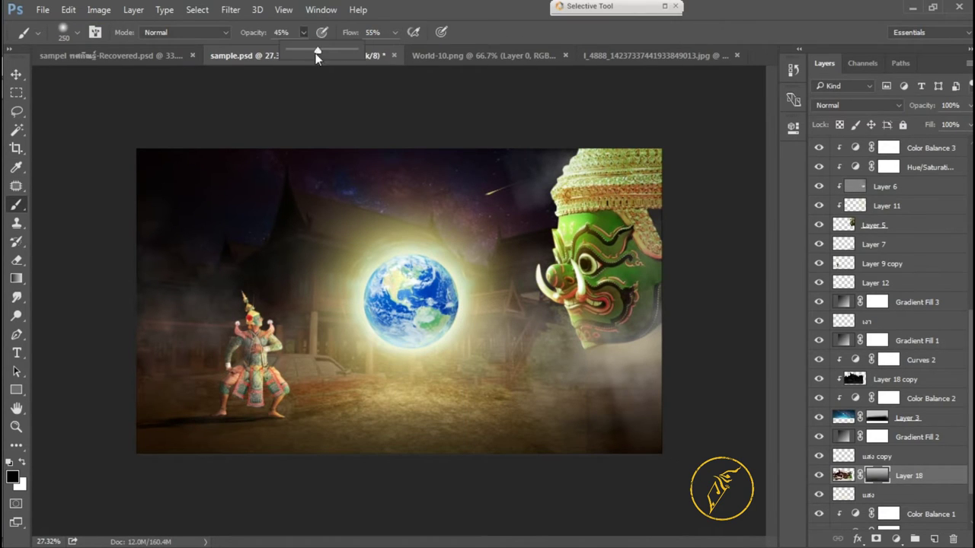
key(bracketleft)
drag(472, 381, 125, 333)
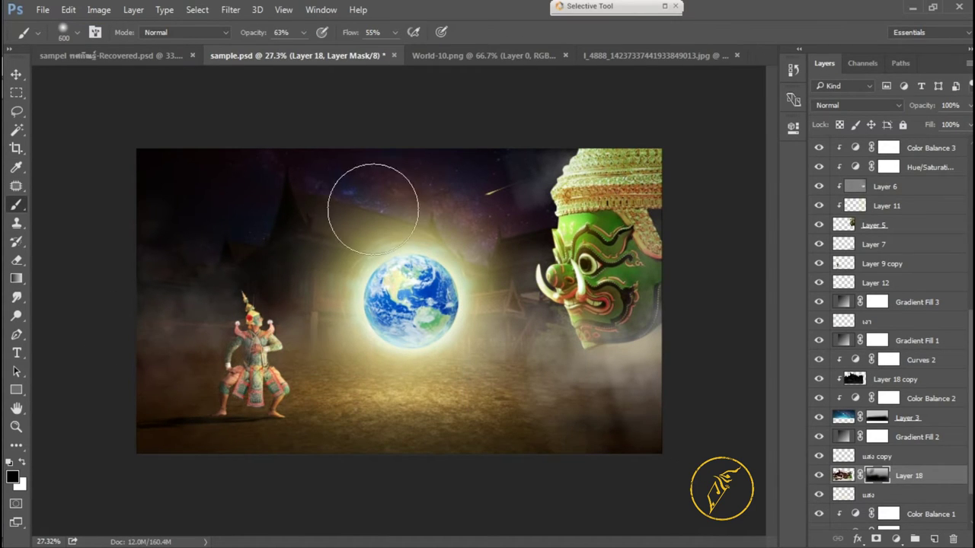
Step: Paint a gold glow around the globe on a new layer clipped to the sky, set to Color Dodge
key(v)
click(845, 417)
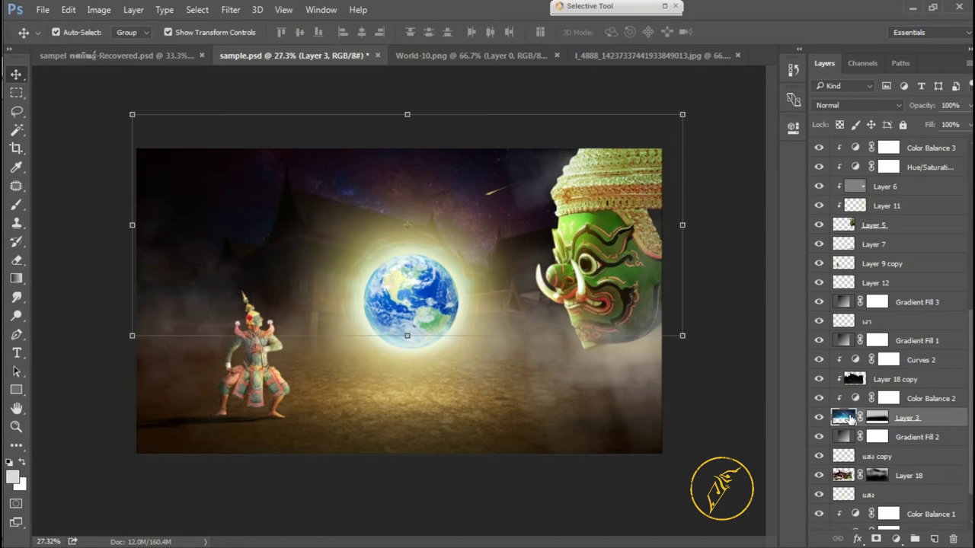
click(934, 539)
key(b)
alt+click(390, 236)
drag(229, 271, 620, 258)
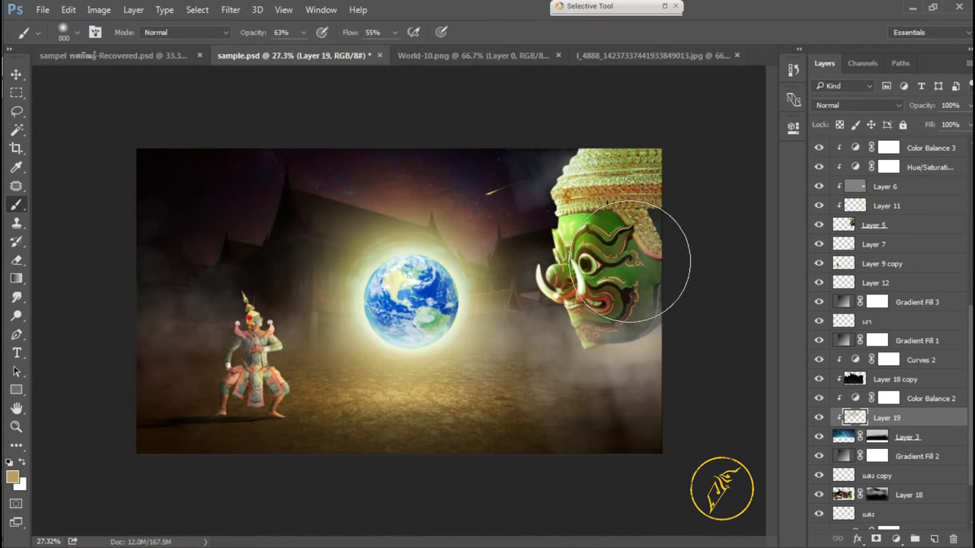
key(v)
click(856, 105)
click(830, 210)
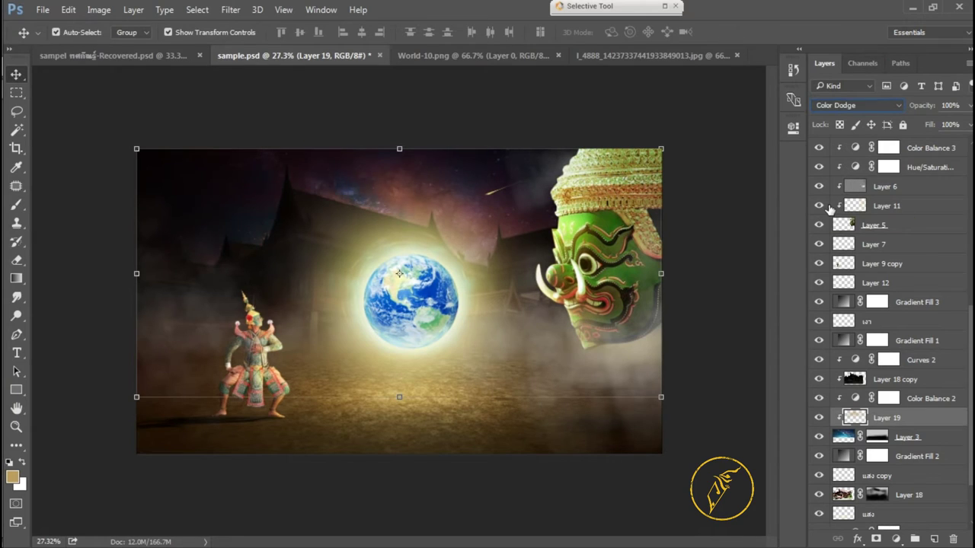
Step: Lower the original house layer to 35% opacity, then close the house photo and World-10.png
click(883, 495)
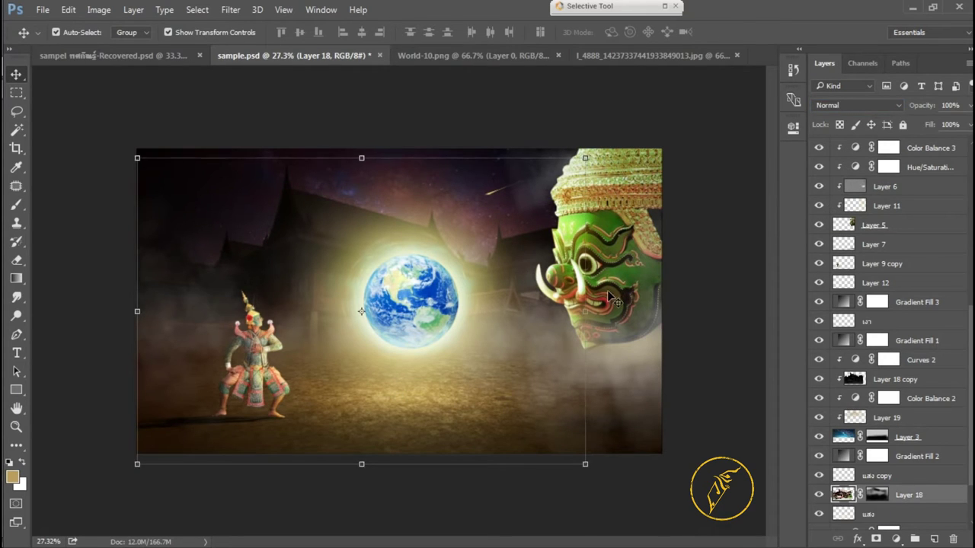
click(819, 495)
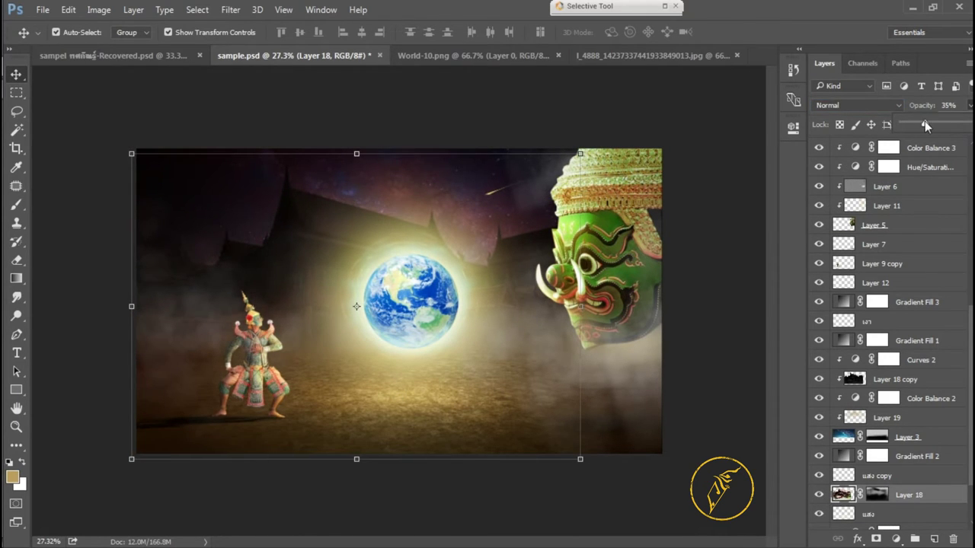
key(ctrl+0)
click(670, 55)
click(736, 55)
click(593, 56)
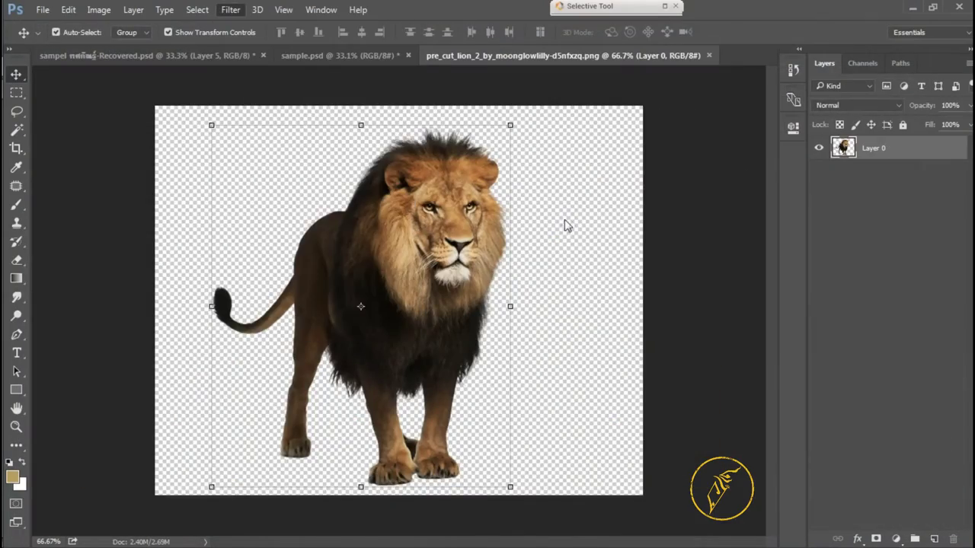
Step: Brighten the lion in Camera Raw with more exposure, contrast and deeper blacks, and name the layer เจ้าป่า
key(ctrl+shift+a)
mouse_move(797, 292)
mouse_down()
mouse_move(817, 292)
mouse_move(812, 314)
mouse_up()
drag(797, 336, 801, 336)
drag(797, 402, 778, 402)
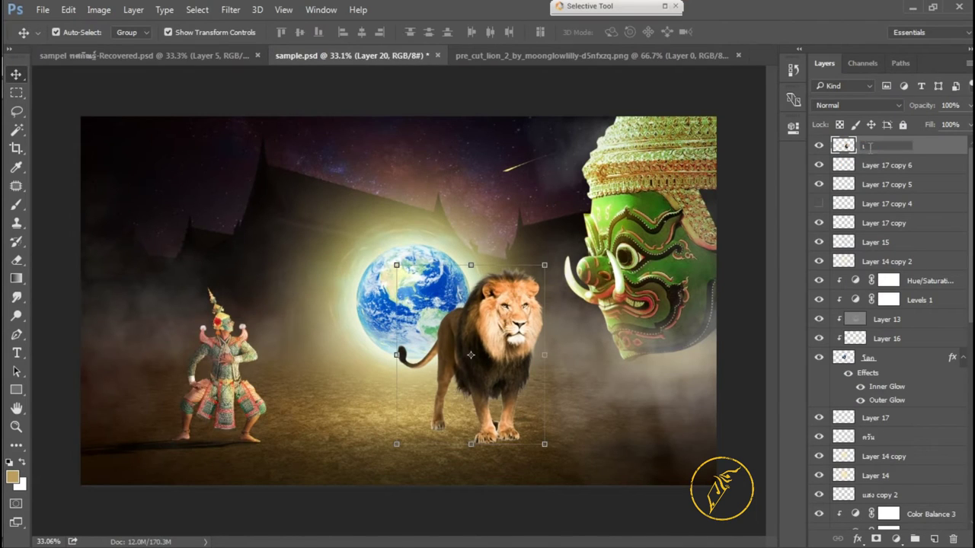
text(เจ้าป่า)
key(Return)
Step: Flip the lion horizontally, shrink it small, and move its layer down the stack
right_click(542, 280)
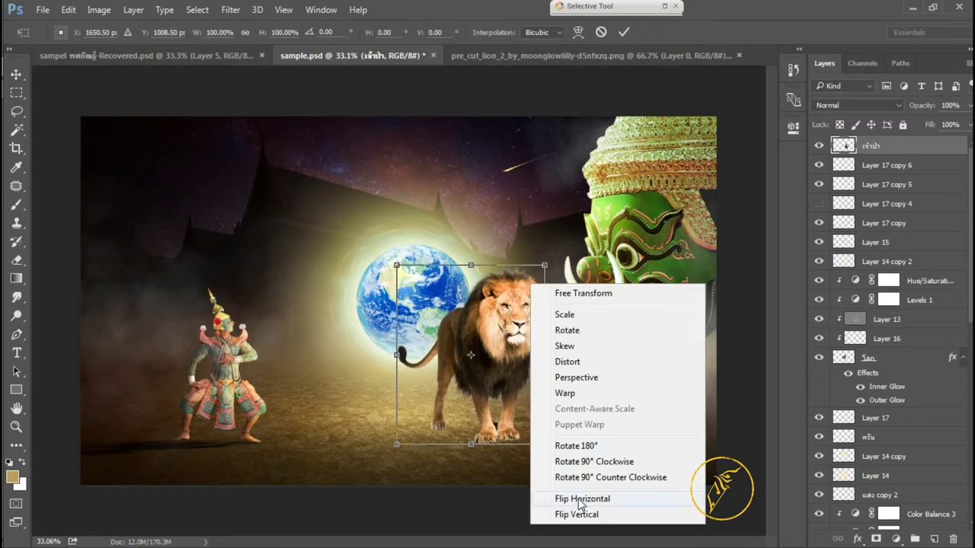
click(562, 501)
drag(396, 444, 508, 387)
key(Return)
mouse_move(870, 146)
mouse_down()
mouse_move(879, 233)
mouse_move(873, 164)
mouse_up()
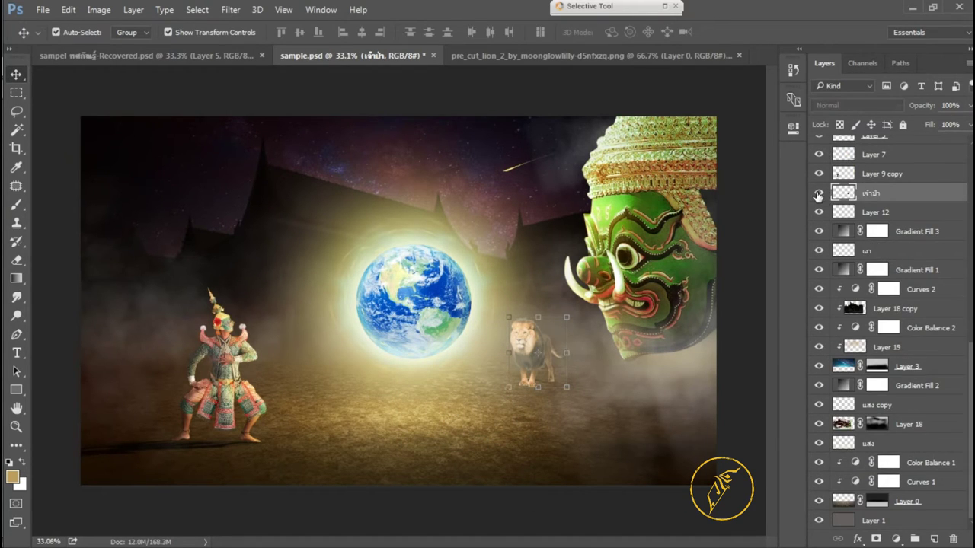
scroll(875, 267, up, 4)
click(819, 289)
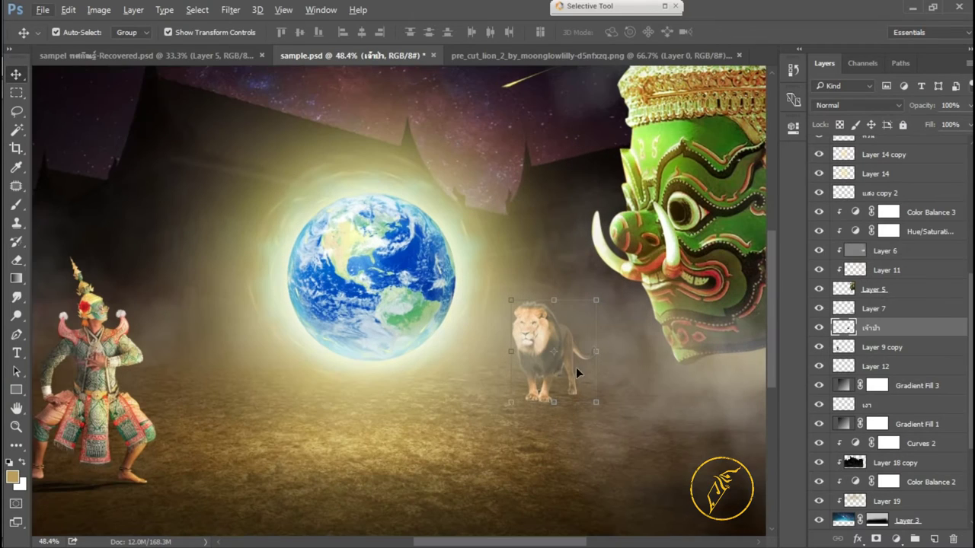
drag(872, 327, 873, 186)
Step: Duplicate the lion, move the copy below Layer 7, and darken its midtones with Curves
drag(553, 351, 563, 351)
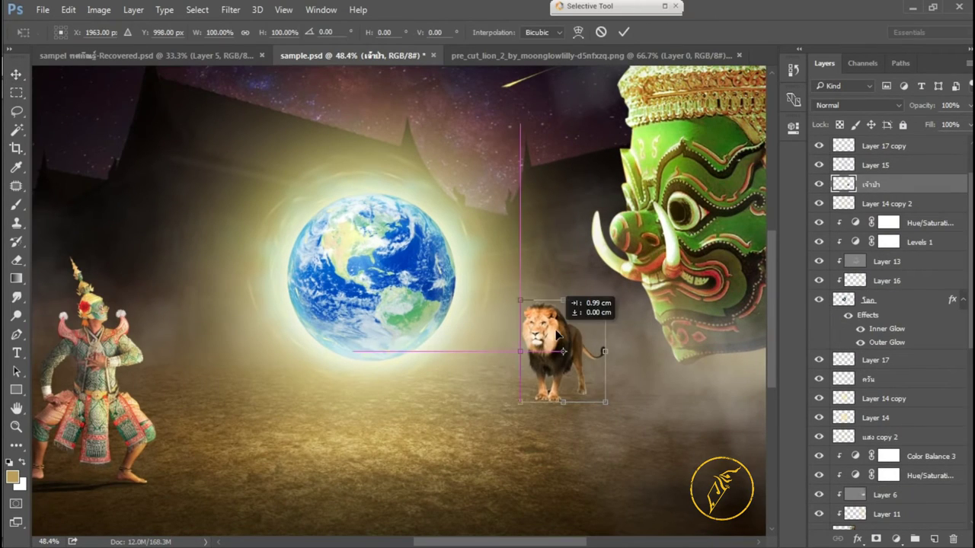
drag(891, 407, 889, 400)
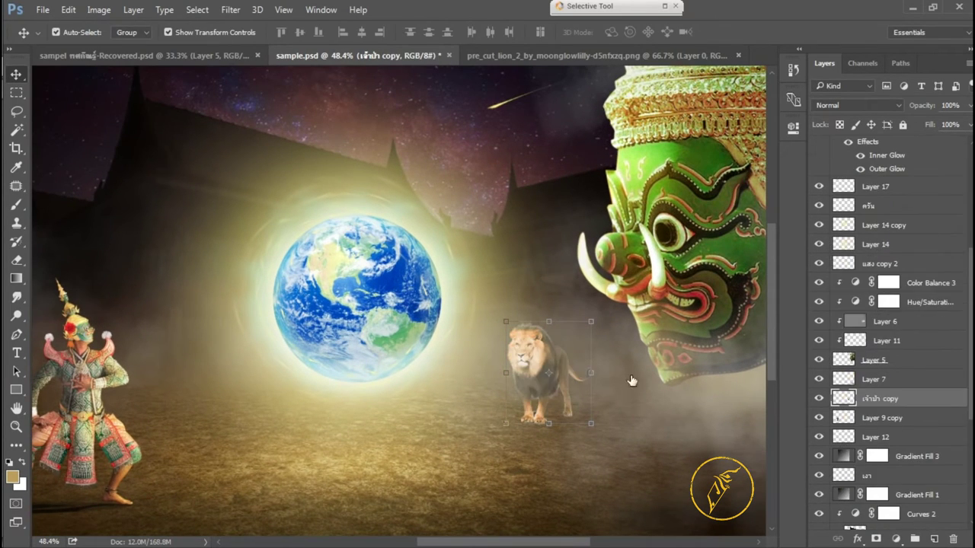
scroll(565, 377, up, 2)
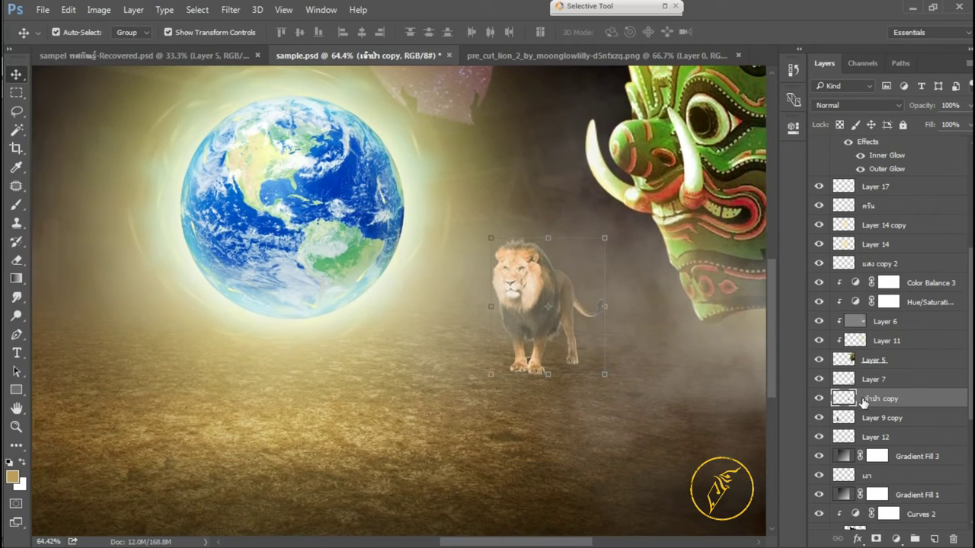
key(ctrl+m)
drag(791, 158, 784, 191)
key(Return)
Step: Compare the scene with the lion copy hidden, then pick a small Eraser size
key(ctrl+0)
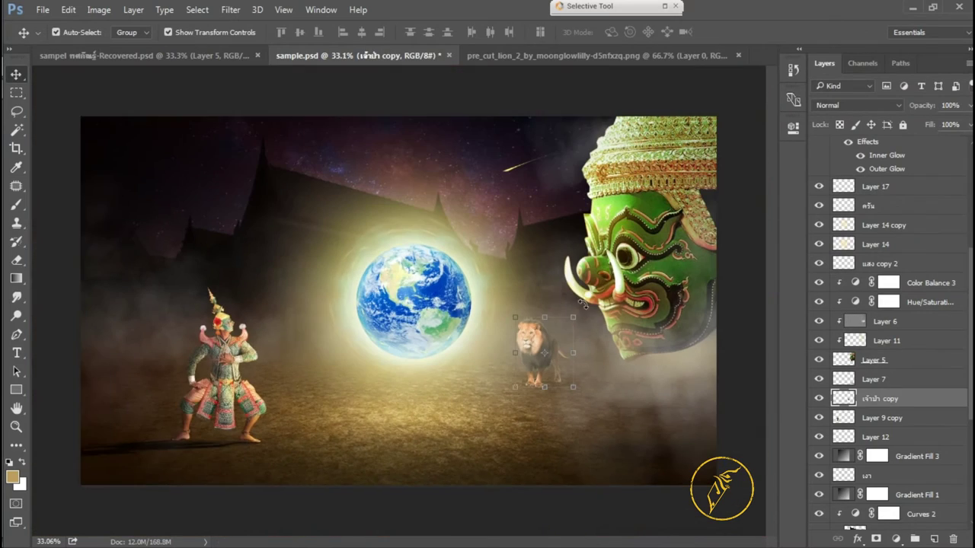
click(818, 398)
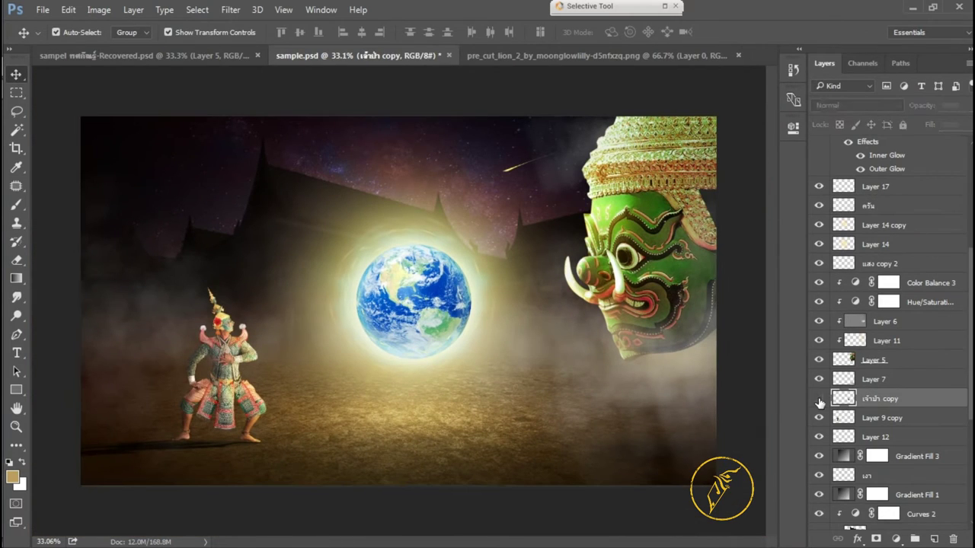
scroll(548, 367, up, 3)
scroll(547, 367, up, 3)
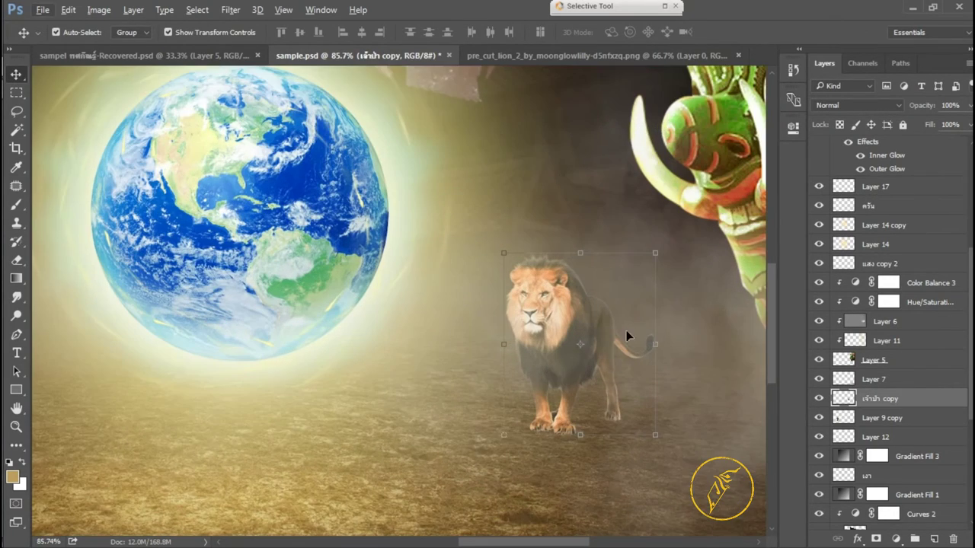
scroll(608, 303, up, 3)
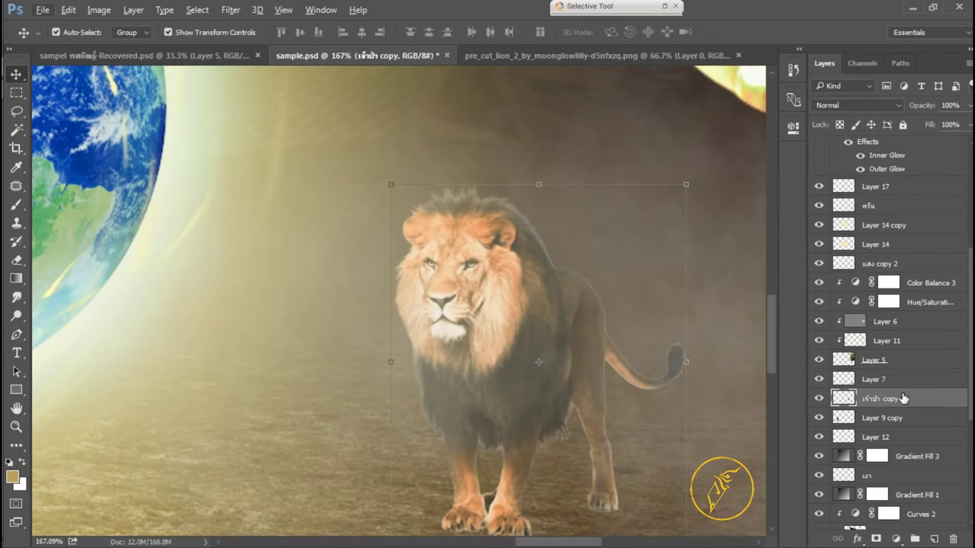
click(15, 257)
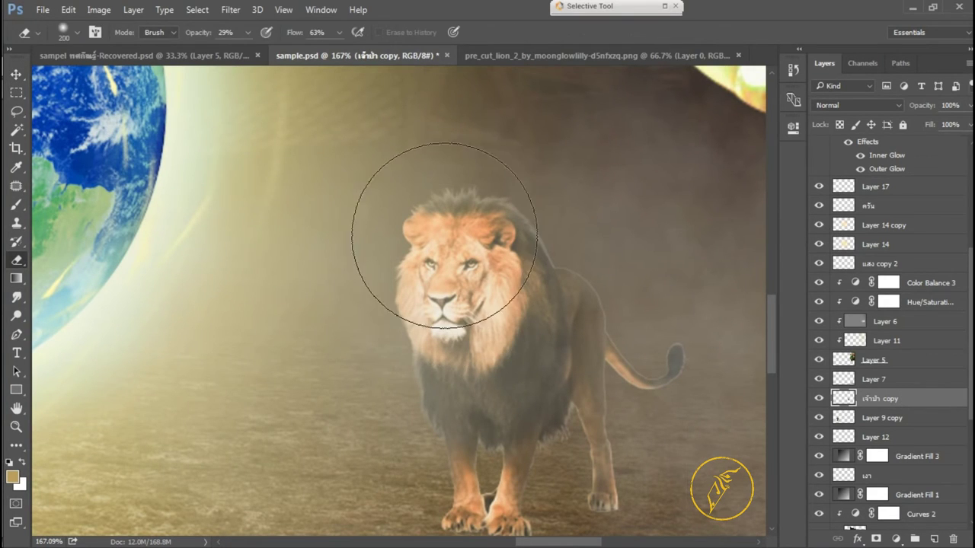
right_click(423, 131)
click(405, 210)
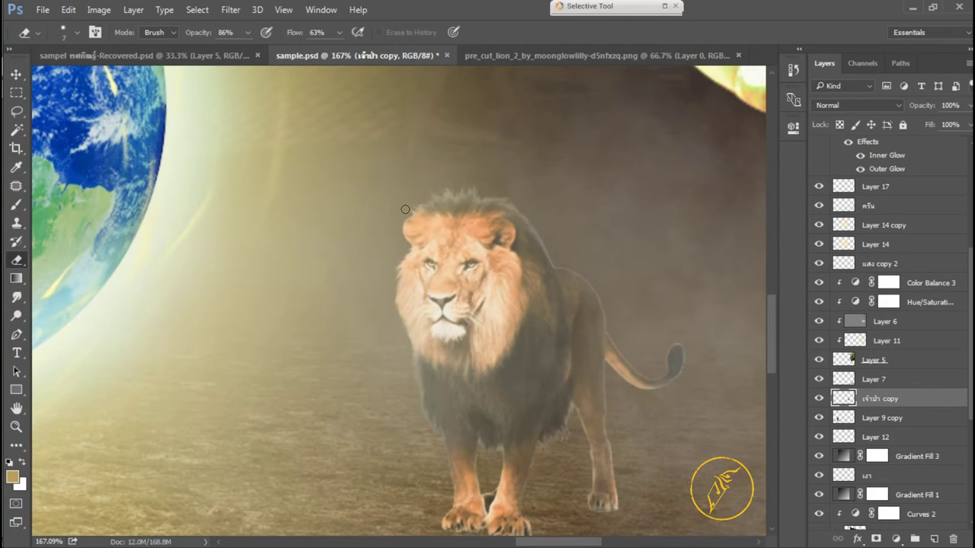
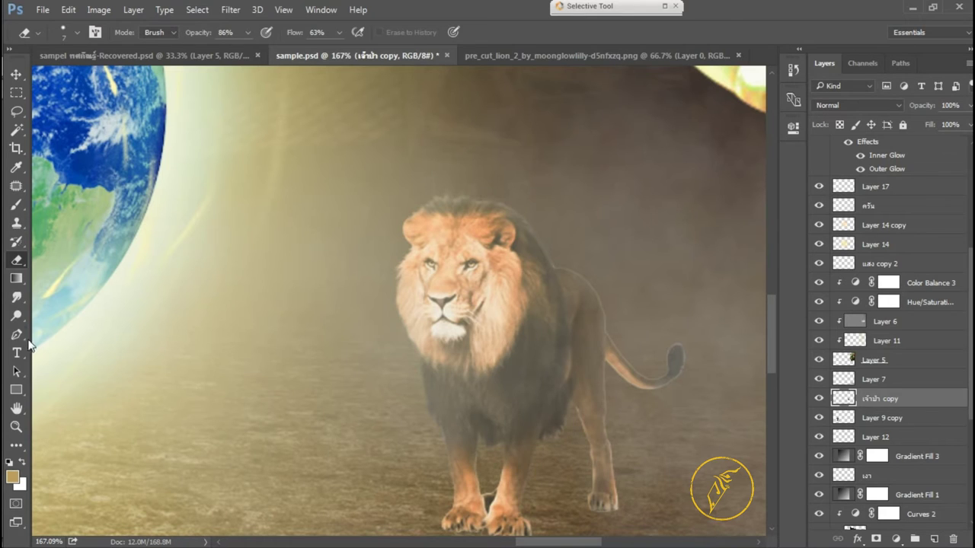
Step: Give the Smudge tool the scattered 39 px brush tip and make it smaller
right_click(442, 224)
scroll(620, 442, down, 3)
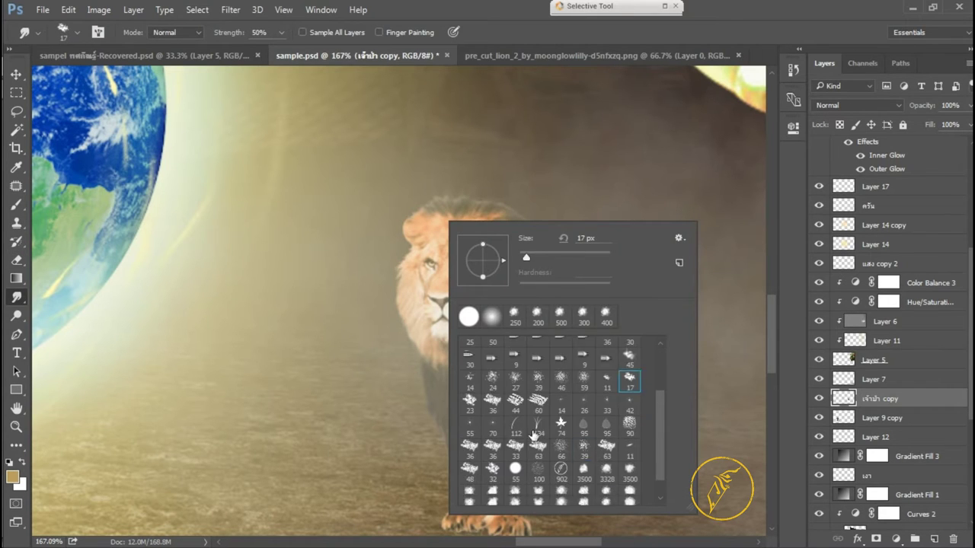
double_click(561, 418)
scroll(395, 328, up, 2)
scroll(394, 327, up, 1)
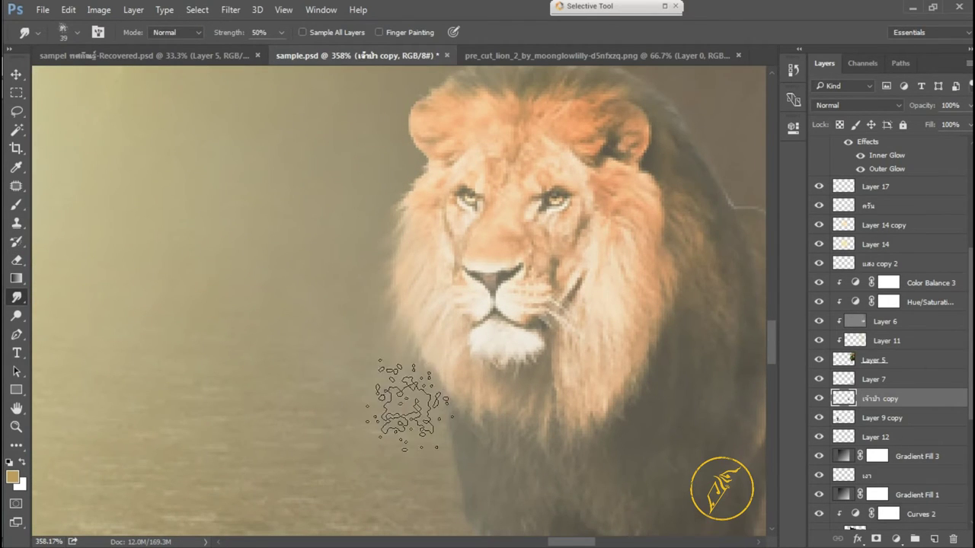
scroll(457, 446, down, 2)
scroll(398, 230, up, 4)
key(bracketleft)
key(bracketleft)
key(bracketleft)
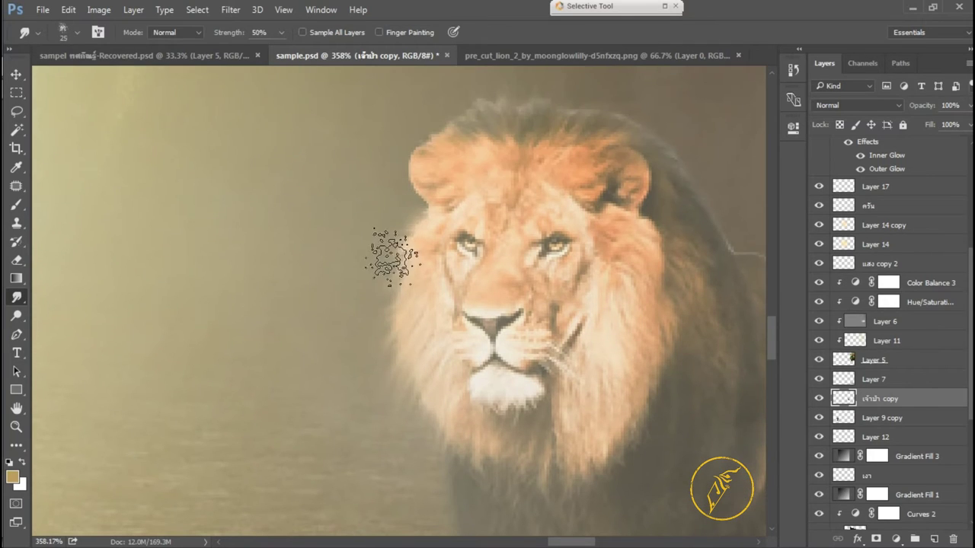
Step: Smudge the lion's mane edges into the hazy fog, then zoom back out
scroll(392, 256, up, 3)
scroll(602, 175, down, 3)
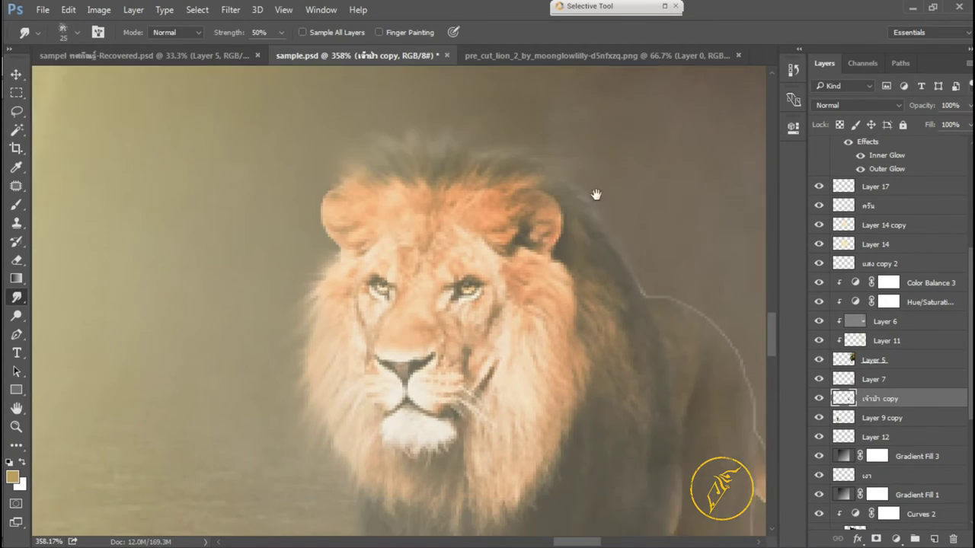
scroll(572, 175, right, 6)
scroll(419, 267, down, 2)
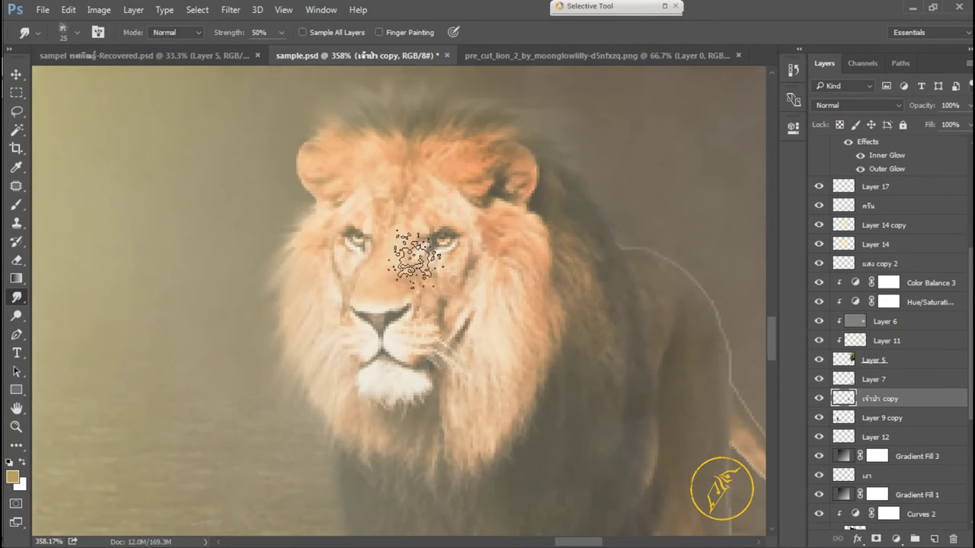
scroll(467, 381, down, 3)
scroll(473, 404, up, 5)
scroll(479, 420, down, 5)
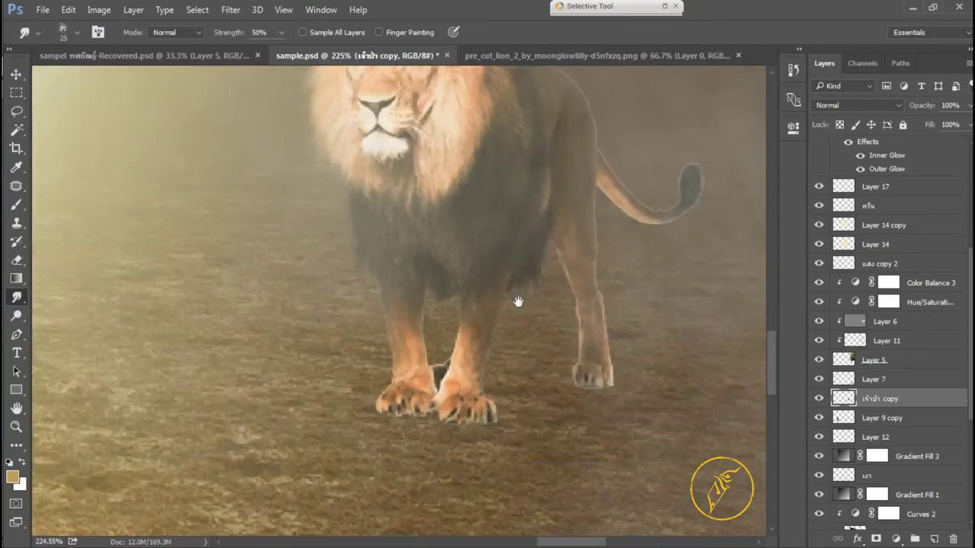
scroll(518, 300, up, 5)
scroll(609, 312, down, 5)
scroll(570, 326, up, 3)
scroll(569, 320, down, 3)
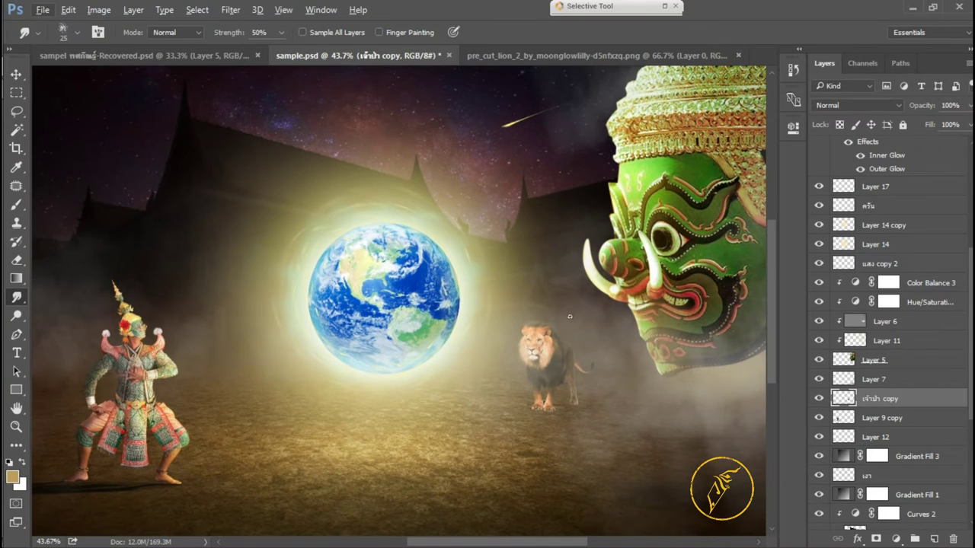
Step: Duplicate the lion layer, move the copy above the original, and select เจ้าป่า copy
key(v)
key(ctrl+j)
drag(876, 398, 821, 191)
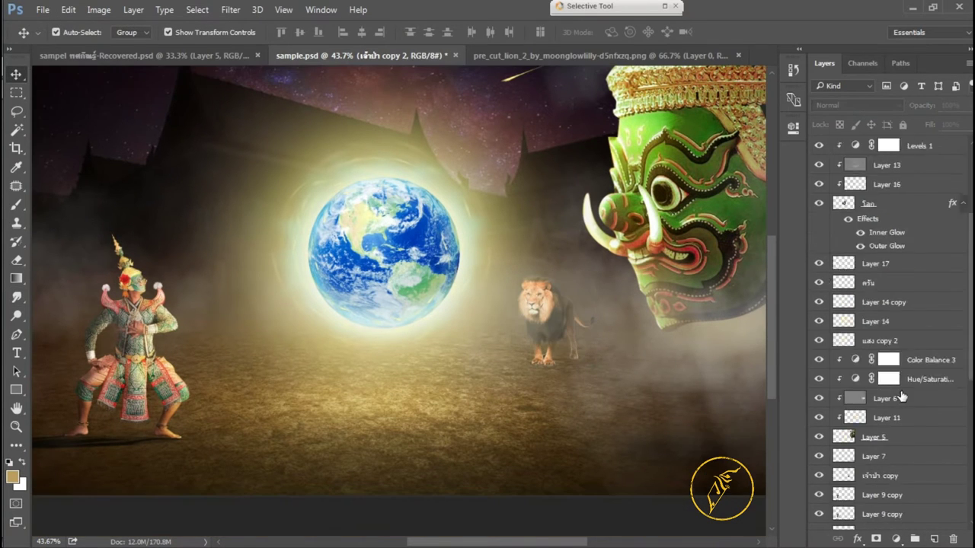
scroll(876, 305, down, 10)
click(876, 251)
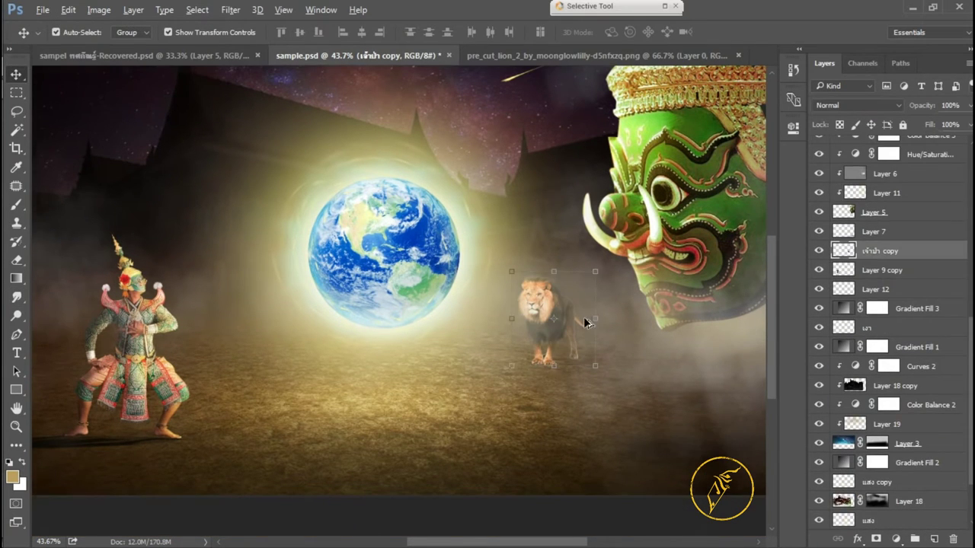
Step: Add a clipped 50% grey Linear Light layer and dodge and burn the lion's fur
right_click(856, 253)
click(69, 9)
click(122, 195)
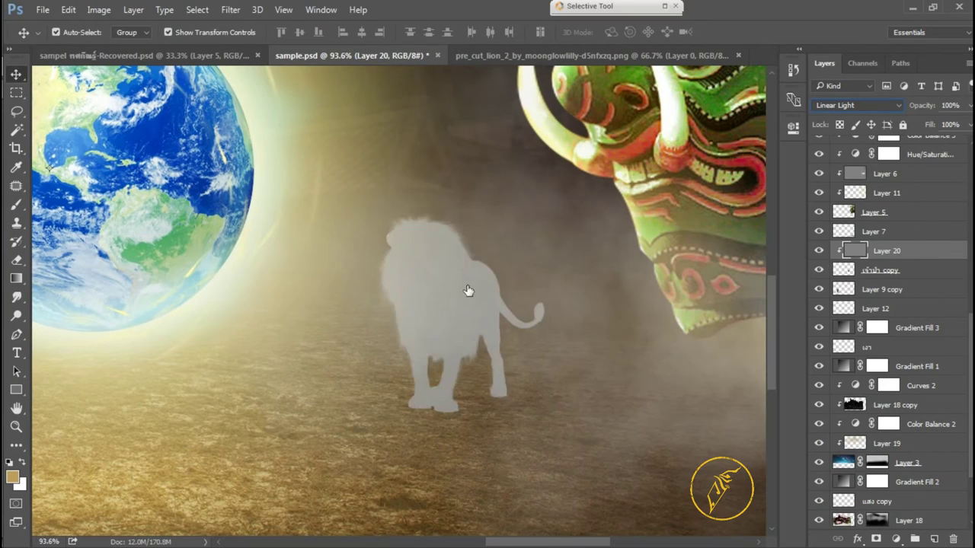
key(o)
key(shift+o)
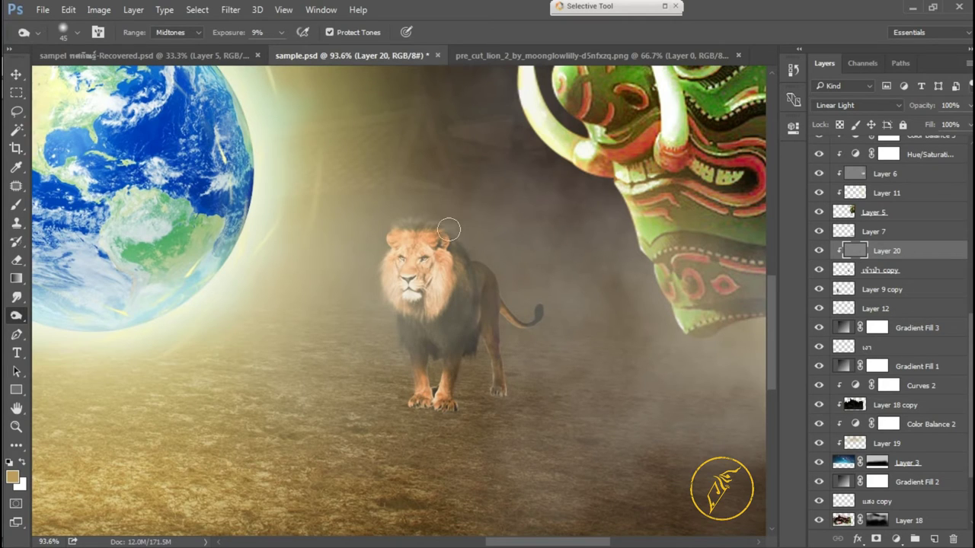
scroll(449, 229, down, 5)
scroll(533, 327, up, 6)
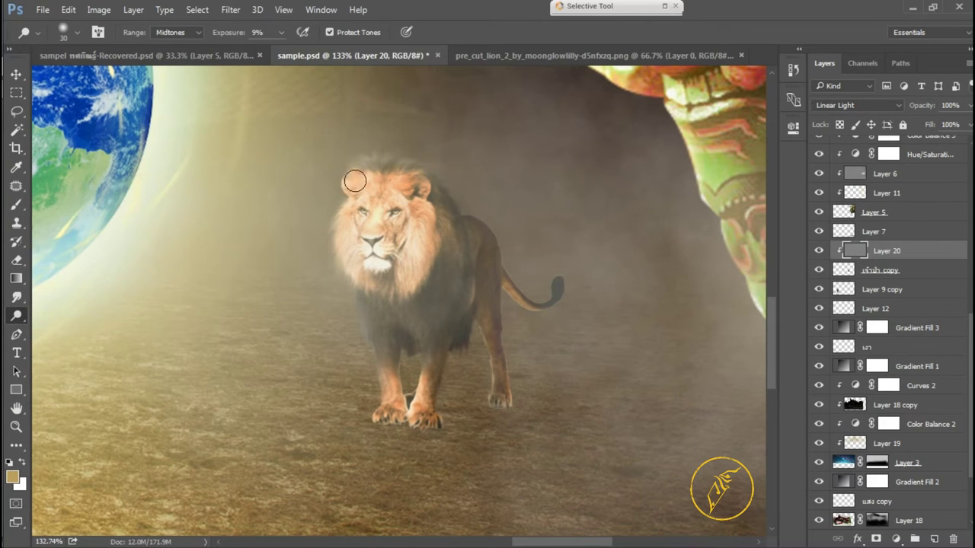
Step: Paint warm orange at 40% opacity on clipped Layer 21 set to Hard Light
ctrl+click(933, 539)
key(b)
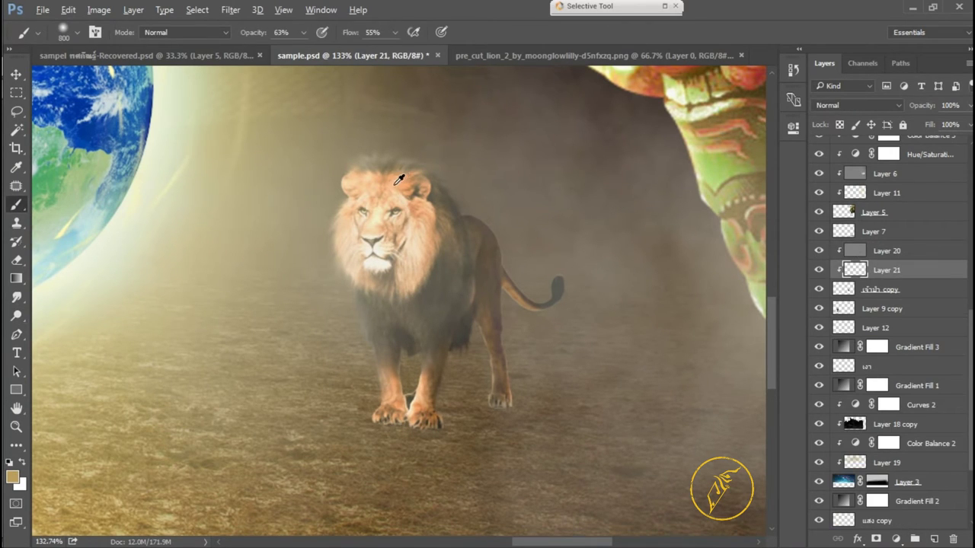
drag(303, 32, 295, 51)
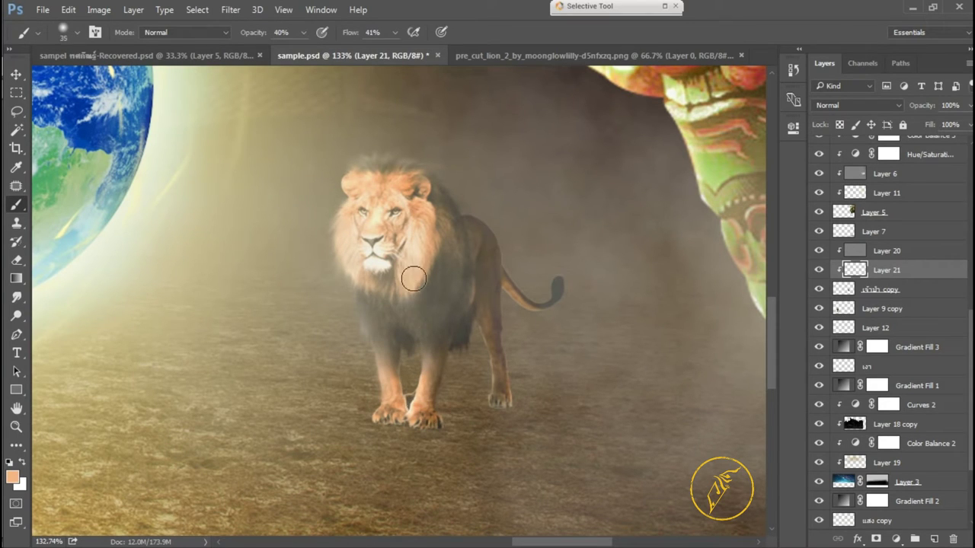
click(857, 105)
click(837, 157)
key(Down)
key(Down)
key(Down)
key(Down)
key(Down)
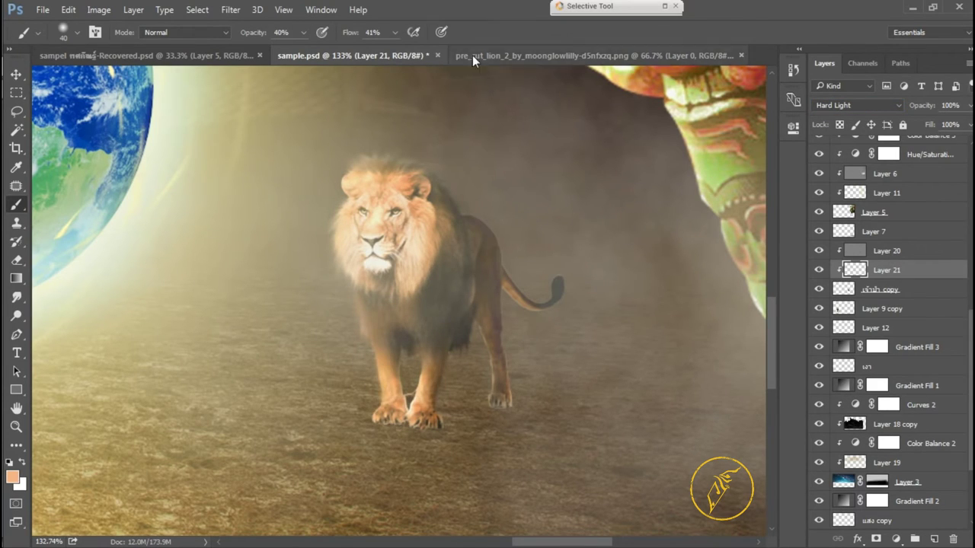
scroll(413, 294, up, 2)
scroll(331, 244, up, 2)
scroll(474, 303, up, 1)
scroll(474, 302, down, 2)
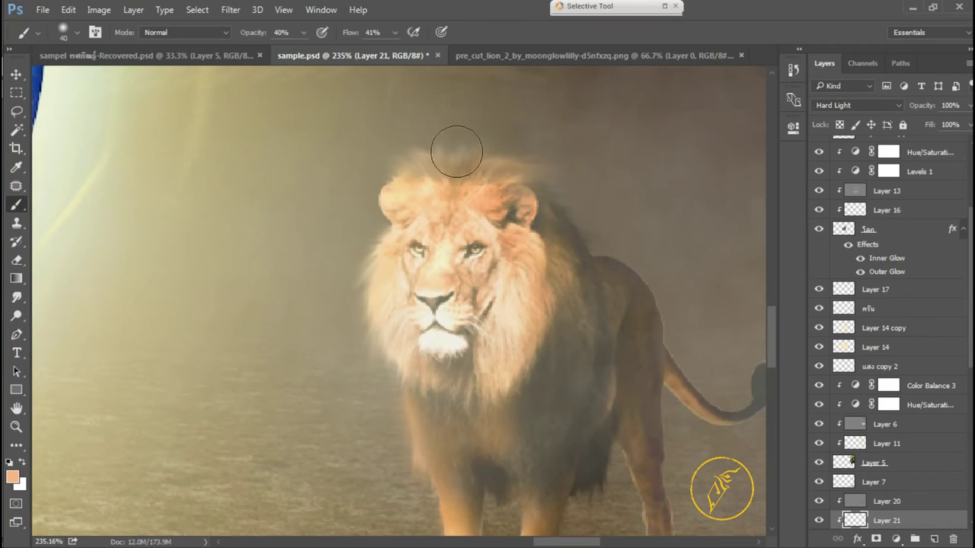
scroll(533, 147, down, 3)
scroll(533, 305, down, 1)
scroll(533, 363, up, 3)
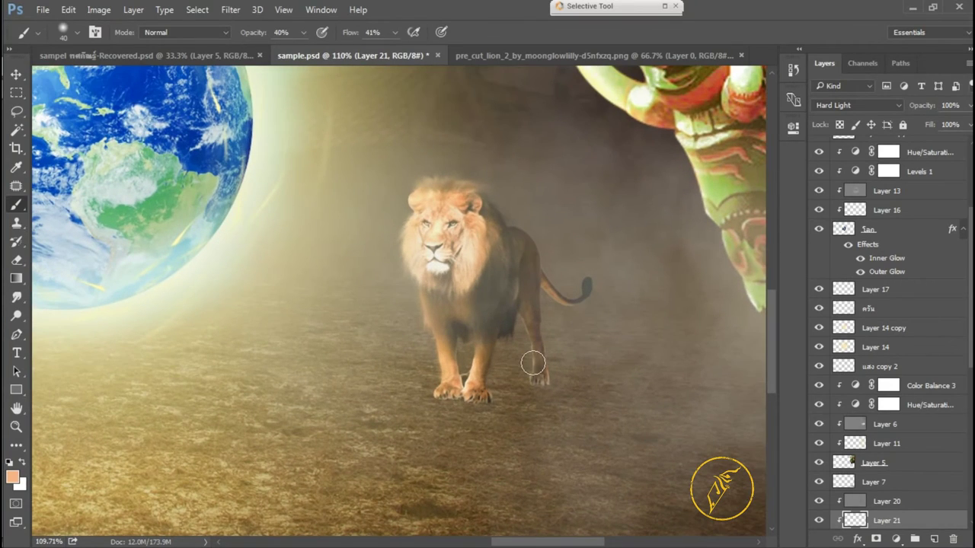
Step: Add clipped Layer 22, then burn deeper shading on grey Layer 20
key(ctrl+shift+alt+n)
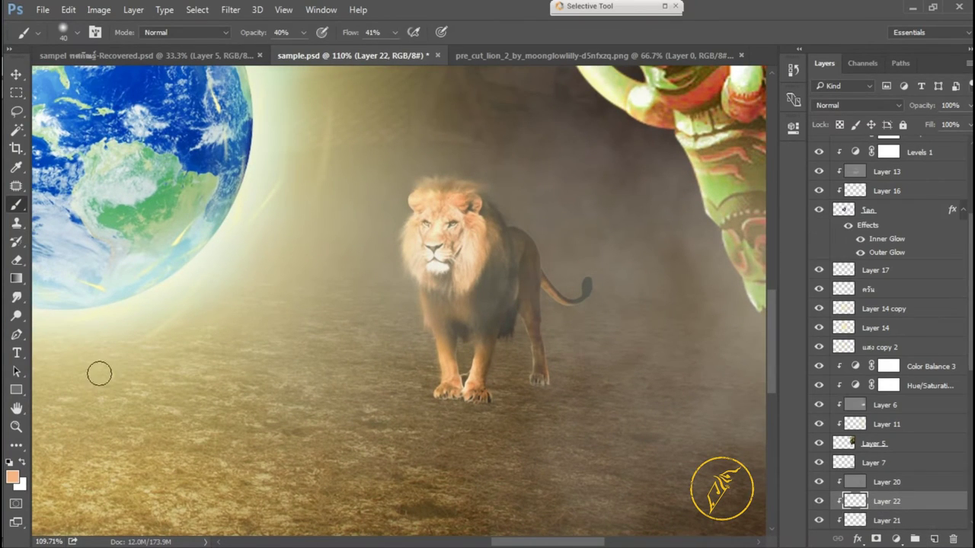
scroll(583, 285, down, 2)
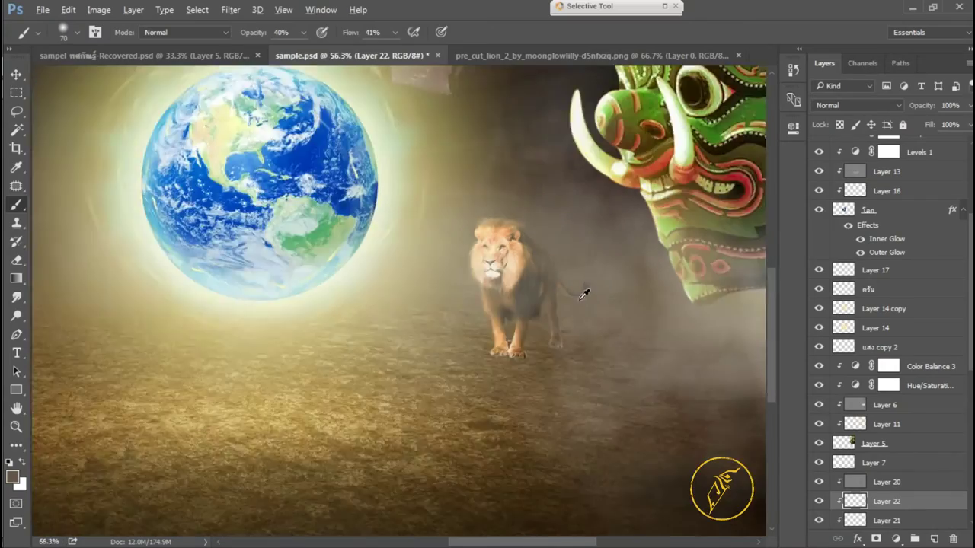
scroll(583, 285, down, 1)
click(886, 482)
key(o)
scroll(598, 288, up, 3)
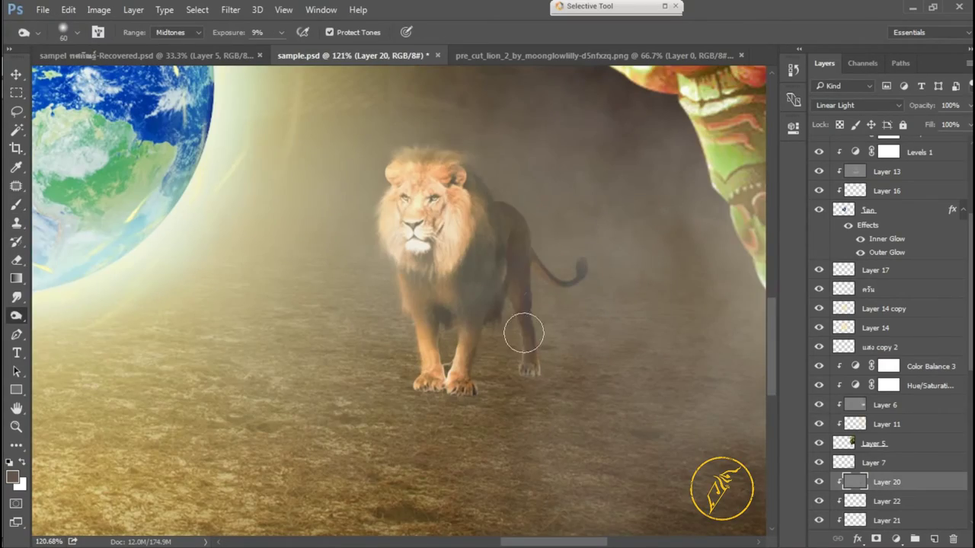
scroll(533, 305, down, 1)
scroll(533, 305, down, 1)
scroll(605, 332, up, 1)
Step: Paint on the layer mask of the เจ้าป่า copy layer
key(v)
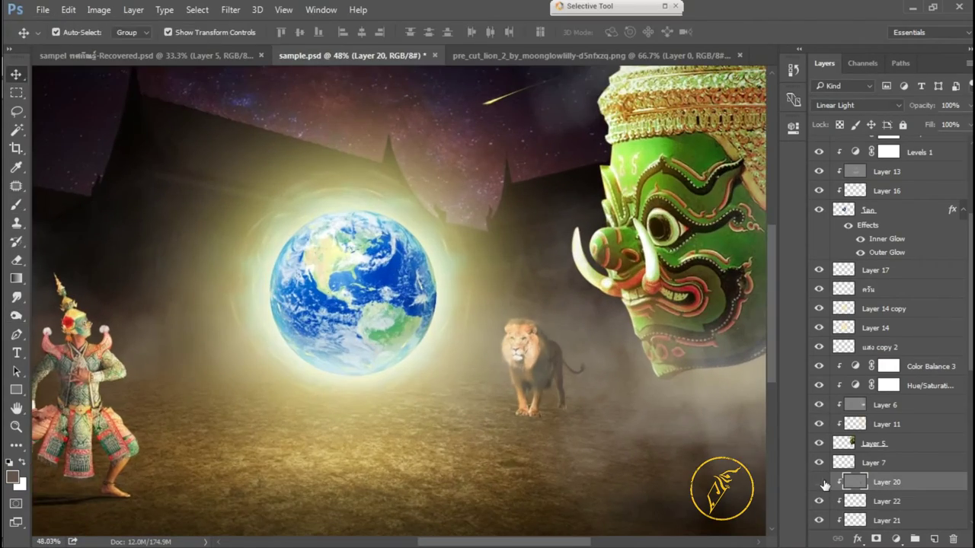
scroll(898, 419, down, 3)
scroll(899, 419, down, 2)
click(906, 443)
click(875, 538)
key(b)
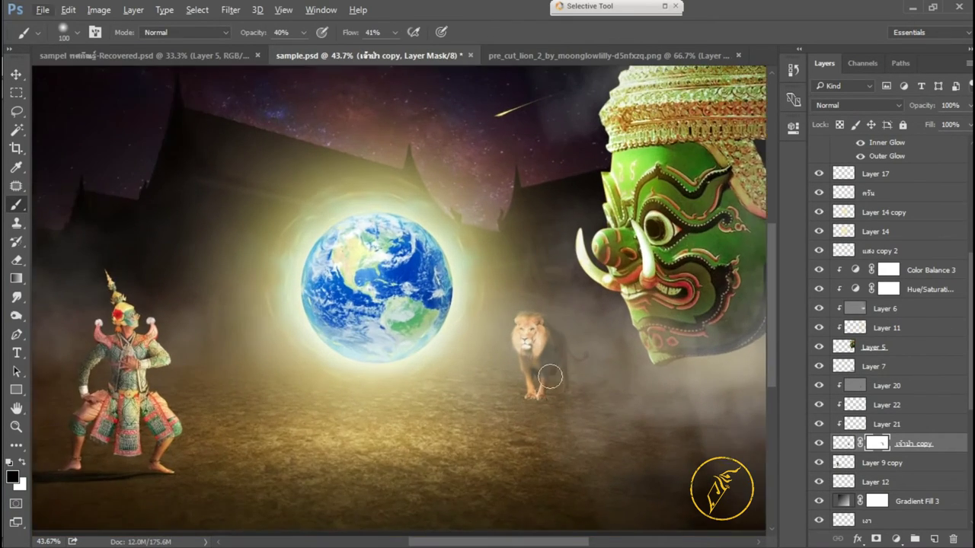
key(v)
Step: Show and select เจ้าป่า copy 2 while hiding the original เจ้าป่า layer
scroll(476, 291, down, 1)
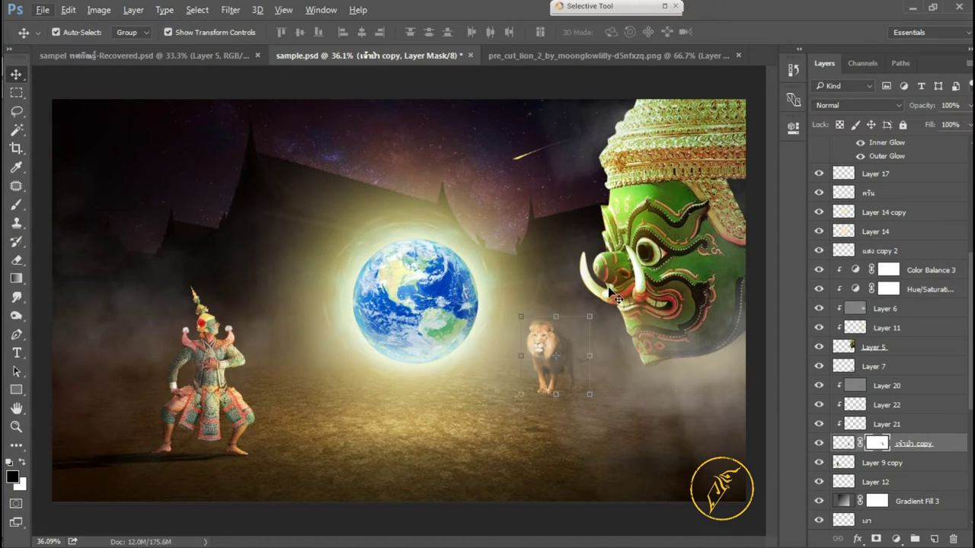
scroll(608, 286, up, 3)
scroll(837, 228, up, 2)
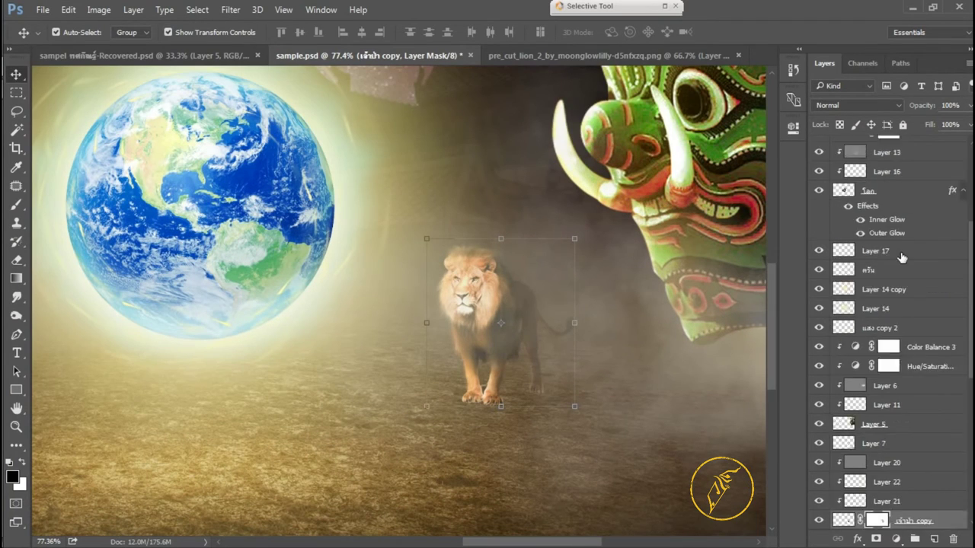
scroll(837, 228, up, 4)
click(819, 209)
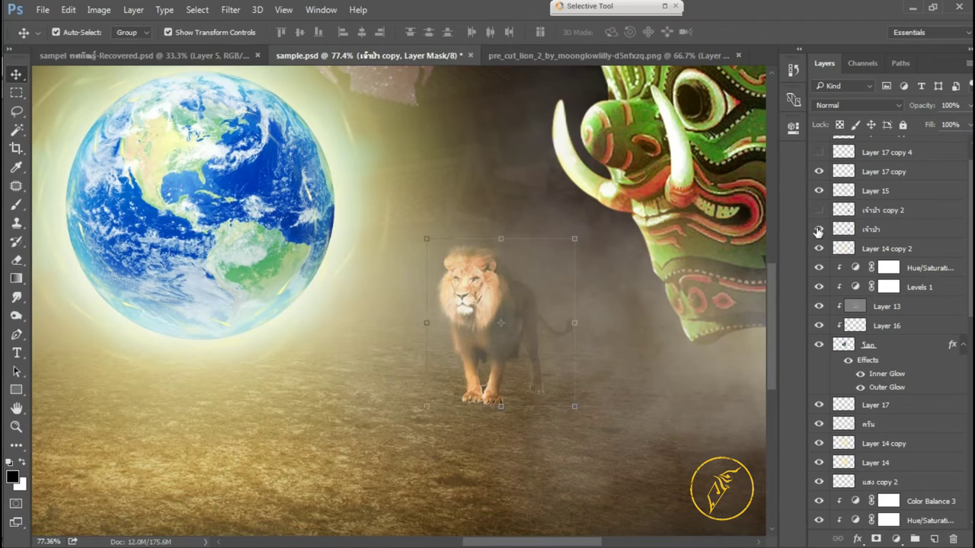
click(818, 212)
mouse_move(883, 211)
mouse_down()
mouse_move(932, 498)
mouse_move(896, 162)
mouse_move(900, 226)
mouse_up()
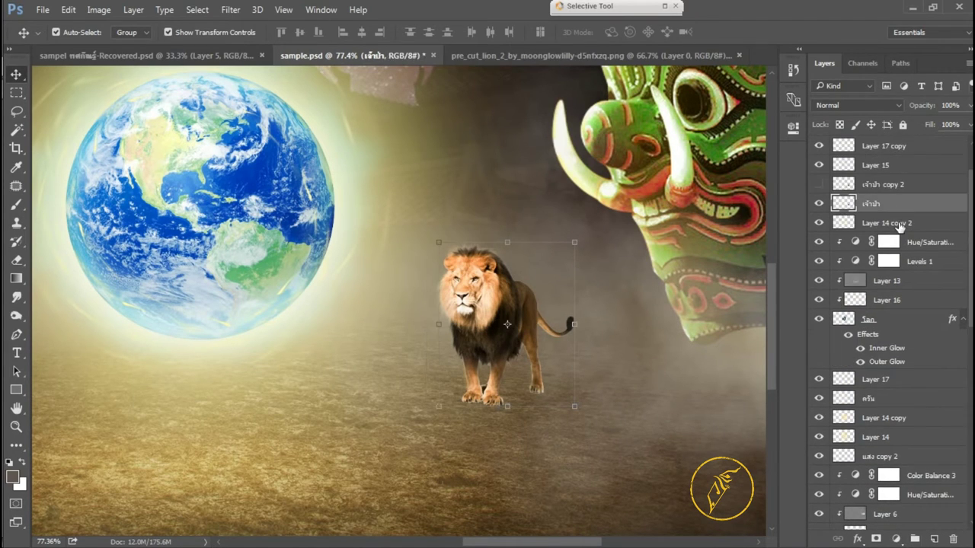
click(818, 203)
click(818, 184)
click(862, 186)
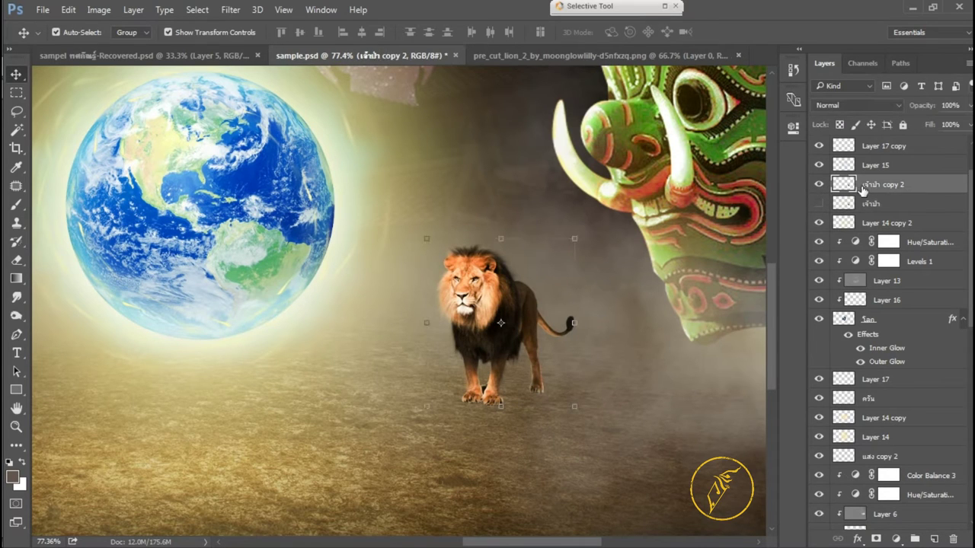
Step: Lasso-select around the lion's back and undo a trial opacity change
click(16, 110)
drag(481, 241, 598, 455)
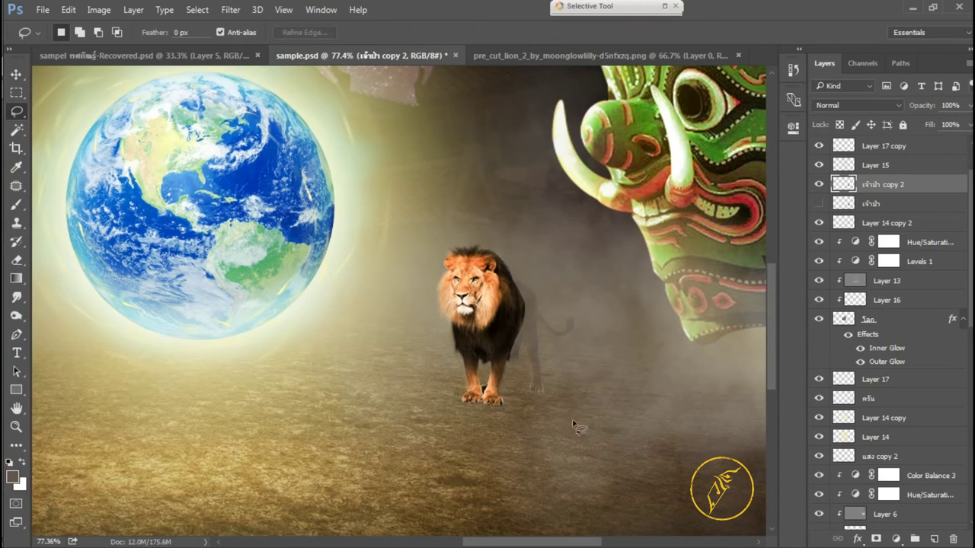
key(v)
drag(952, 127, 926, 127)
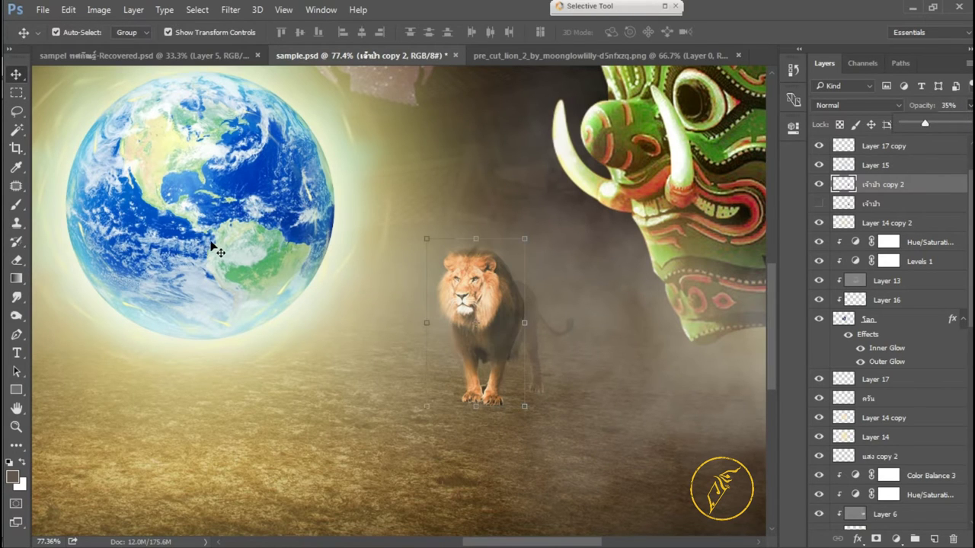
key(e)
scroll(495, 305, up, 3)
key(ctrl+alt+z)
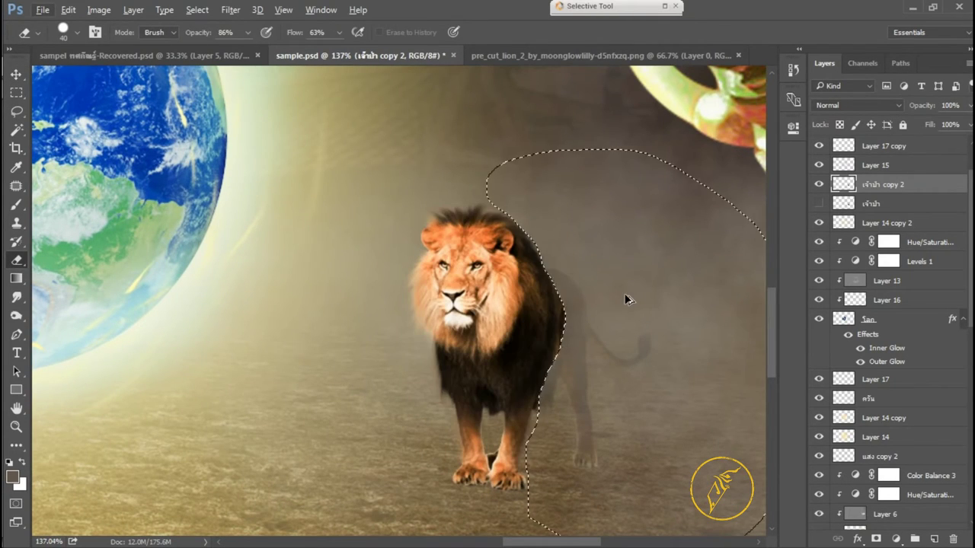
key(ctrl+alt+z)
Step: Mask lion copy 2, paint out its back in black, and set opacity to 51%
click(878, 541)
key(b)
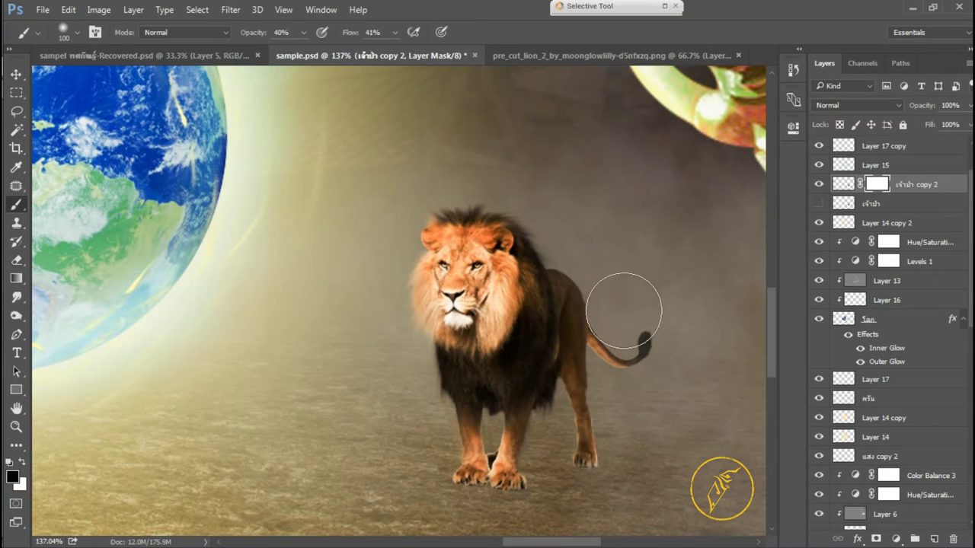
mouse_move(605, 359)
mouse_down()
mouse_move(545, 367)
mouse_move(631, 387)
mouse_up()
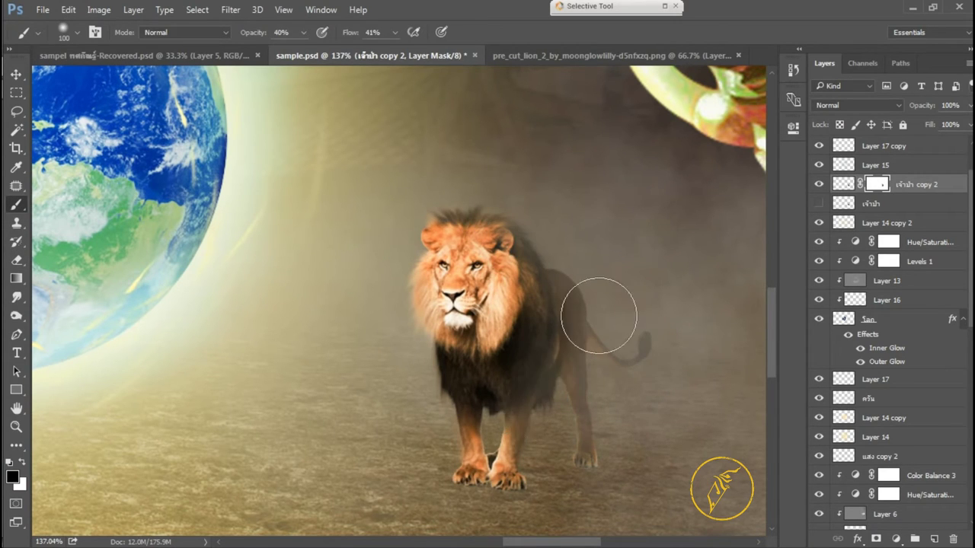
scroll(599, 315, down, 3)
click(969, 105)
drag(967, 125, 944, 123)
click(641, 301)
Step: Set lion copy 2's fill to 82% and turn the original lion layer back on
click(819, 184)
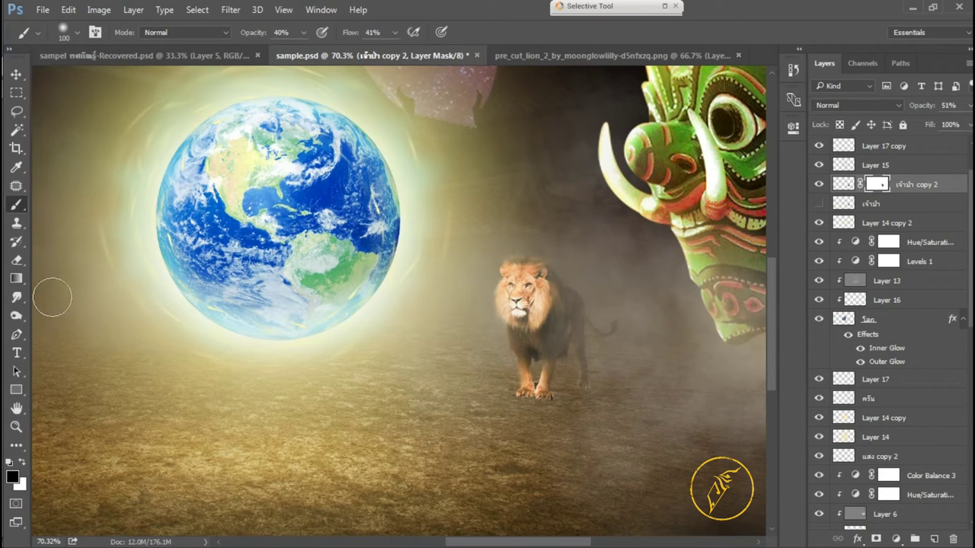
key(o)
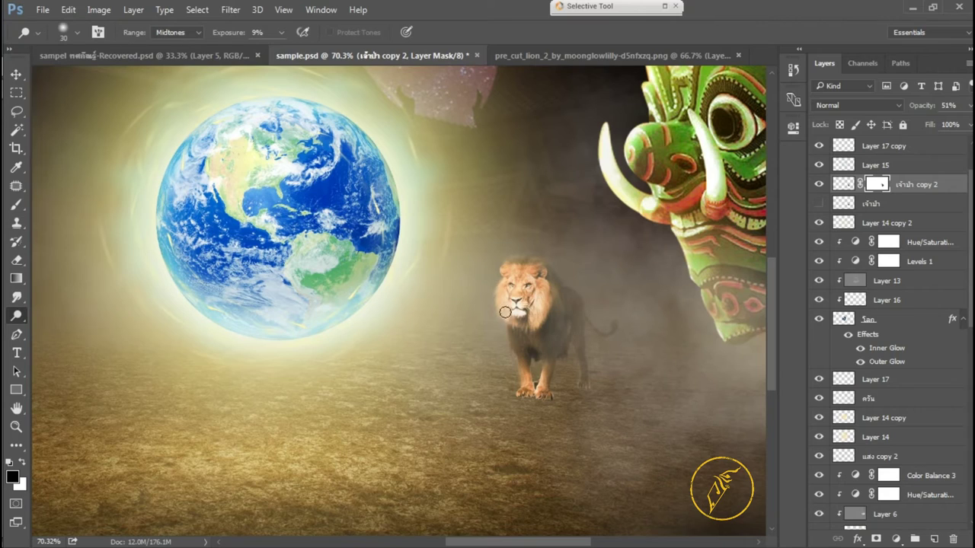
scroll(532, 370, down, 3)
scroll(532, 370, up, 2)
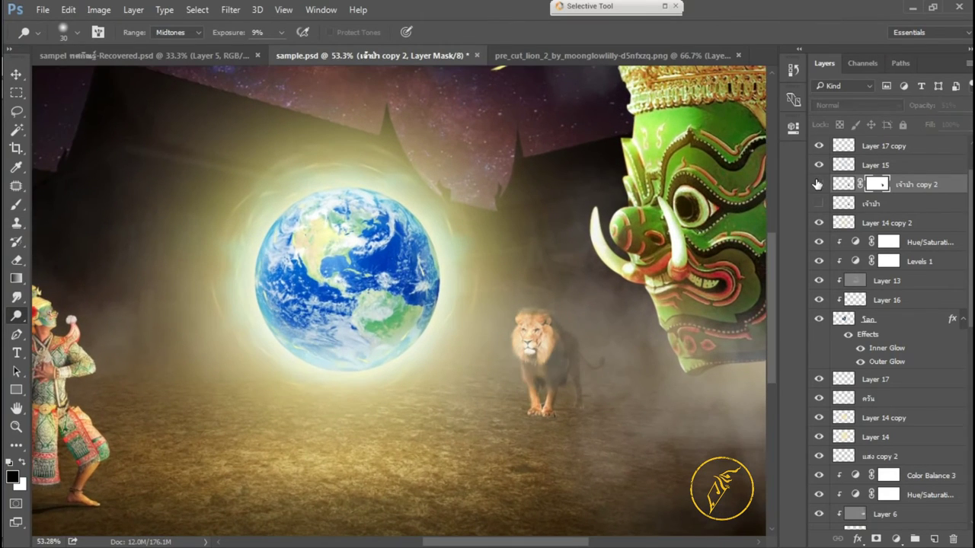
drag(952, 146, 957, 146)
scroll(539, 282, down, 2)
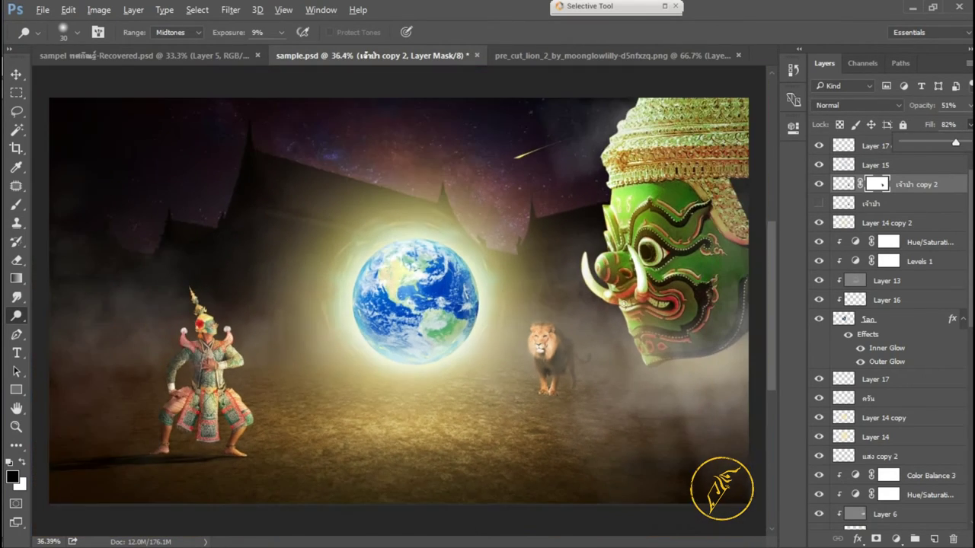
key(v)
click(818, 204)
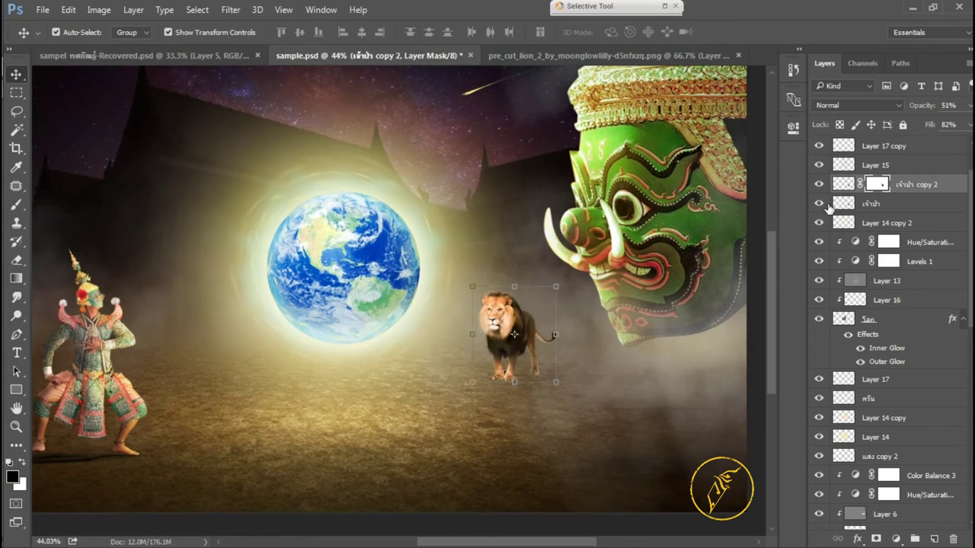
Step: Compare the scene with the dancer and then the lion layer hidden
scroll(830, 305, down, 5)
scroll(841, 346, up, 1)
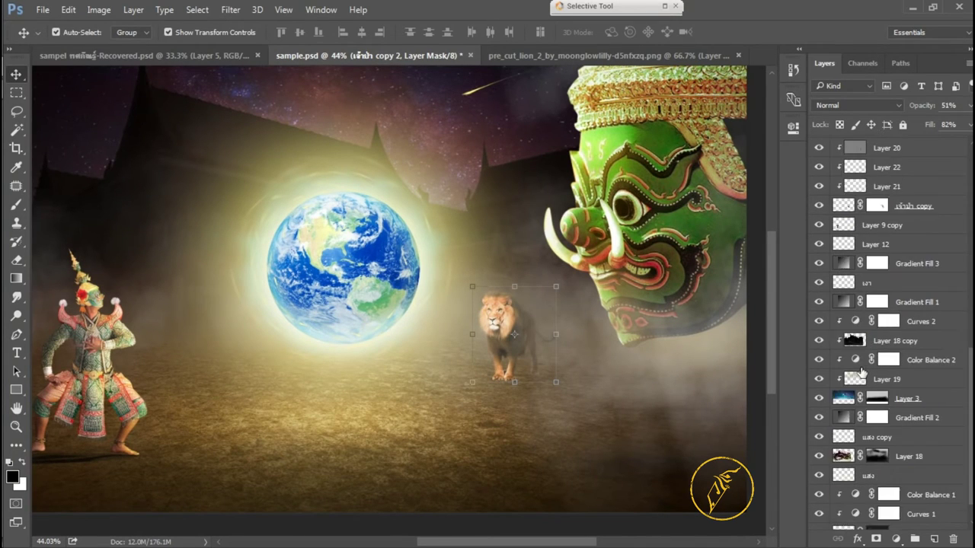
scroll(849, 327, up, 1)
scroll(860, 296, up, 1)
scroll(872, 275, up, 1)
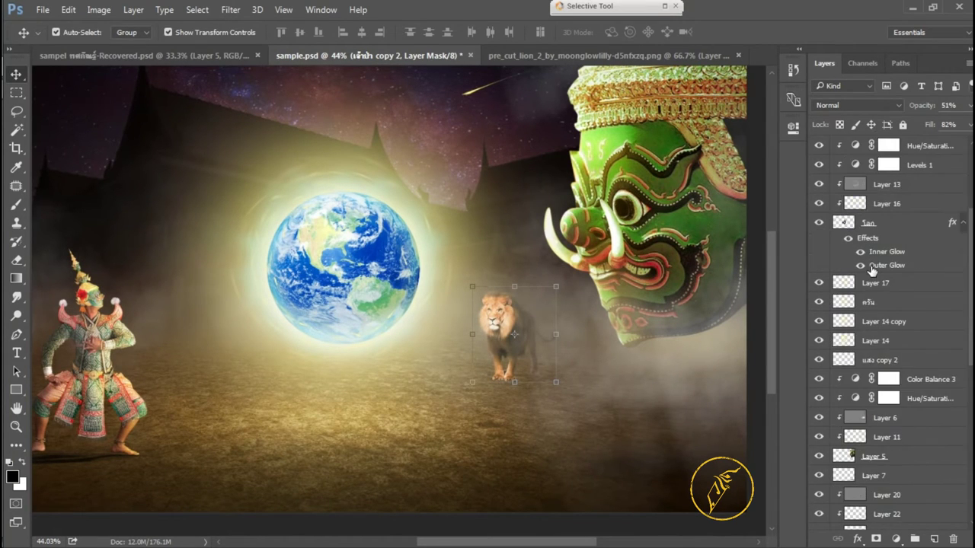
scroll(818, 400, down, 1)
click(819, 457)
click(818, 437)
Step: Add a new layer named 'เงา' and fill a flat dark ellipse below the lion
click(876, 456)
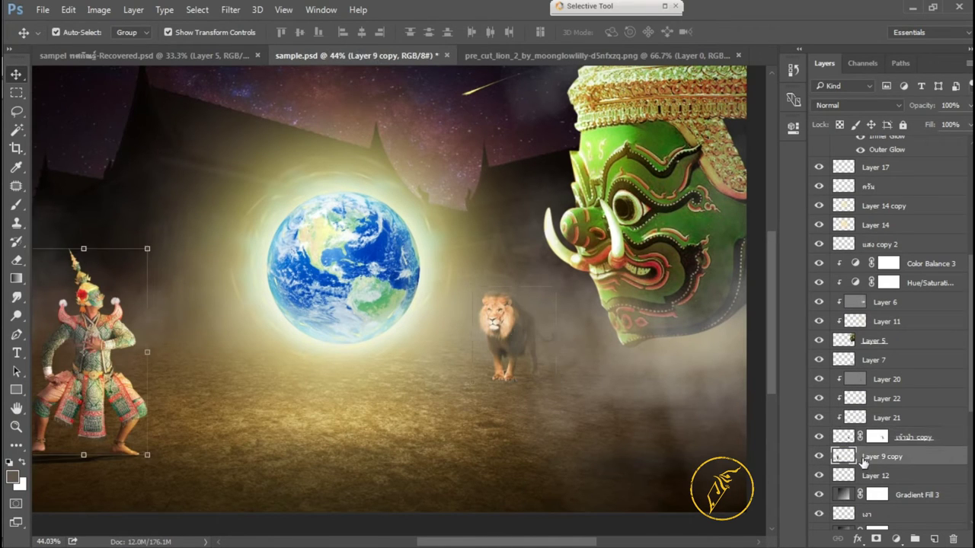
key(ctrl+shift+alt+n)
text(า)
key(Return)
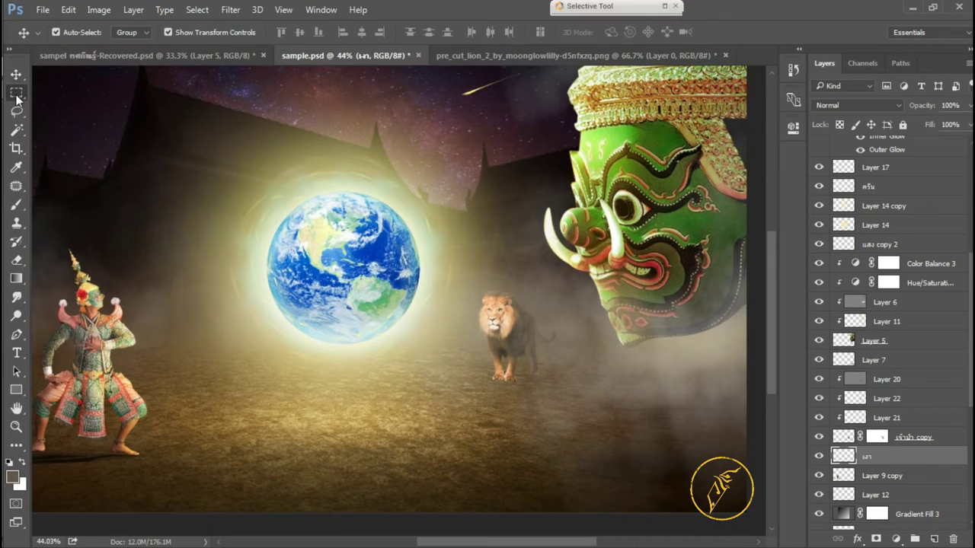
click(17, 95)
drag(505, 377, 632, 390)
key(g)
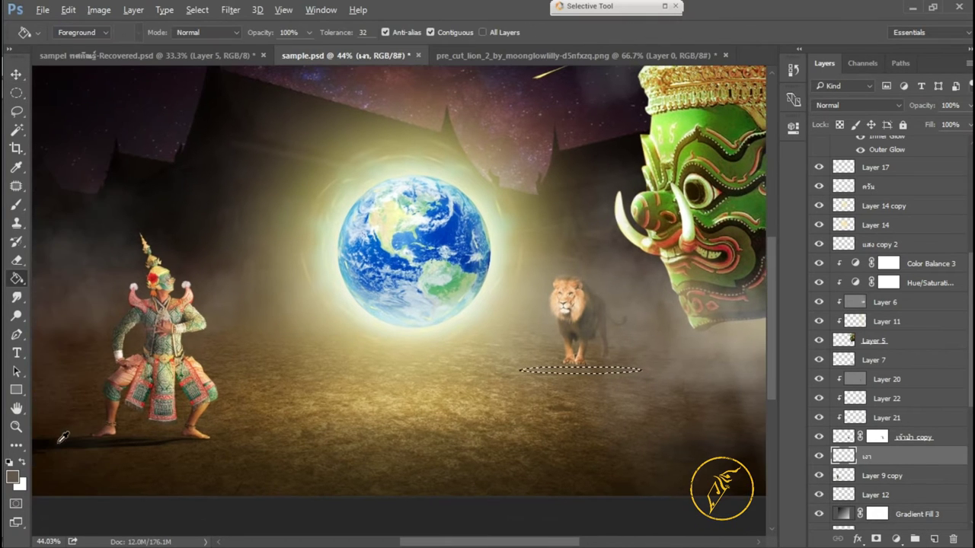
click(455, 372)
Step: Move the shadow under the lion's feet and soften it with Gaussian Blur
key(v)
key(ctrl+t)
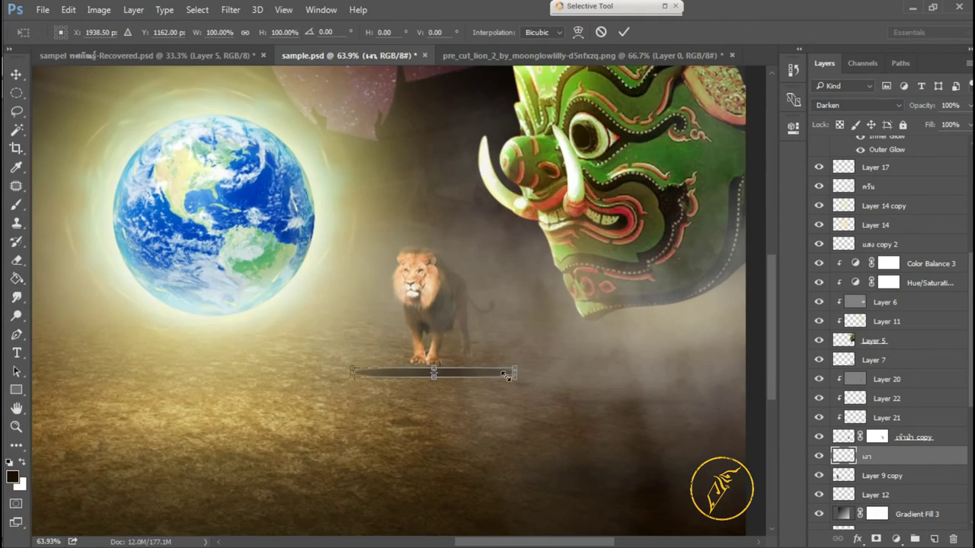
scroll(467, 392, up, 3)
drag(539, 394, 608, 383)
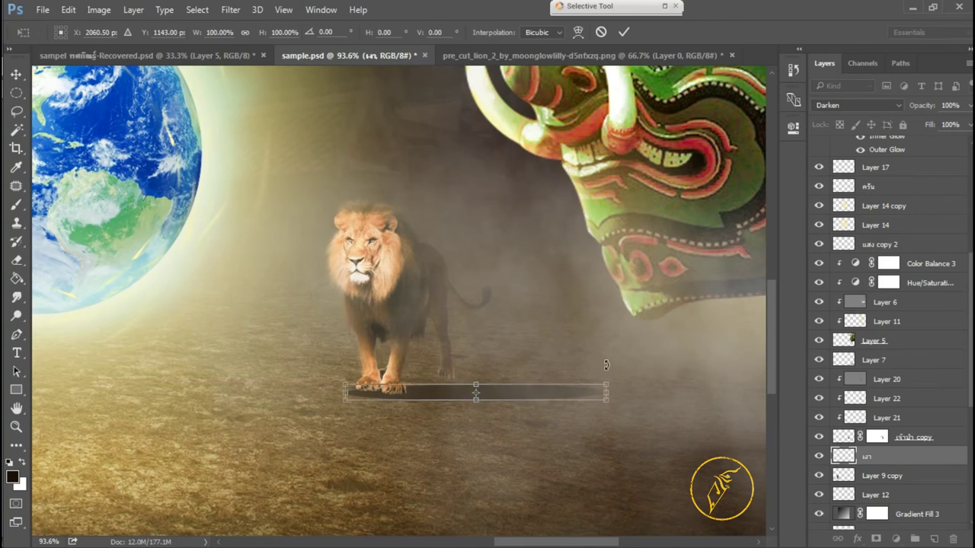
key(Return)
click(230, 10)
click(459, 218)
drag(590, 300, 556, 298)
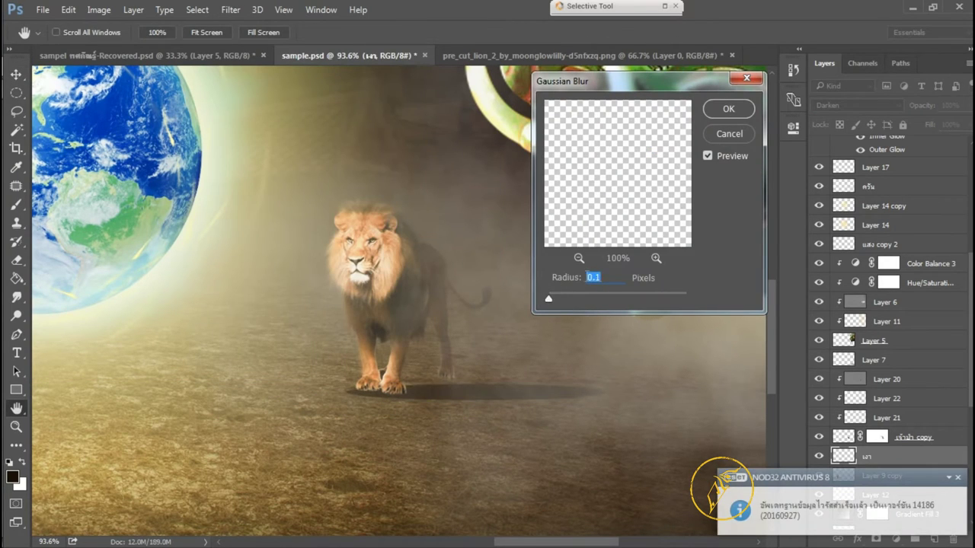
key(Return)
Step: Rotate, skew and stretch the shadow so it falls behind the lion
key(ctrl+t)
mouse_move(601, 385)
mouse_down()
mouse_move(545, 359)
mouse_move(324, 390)
mouse_up()
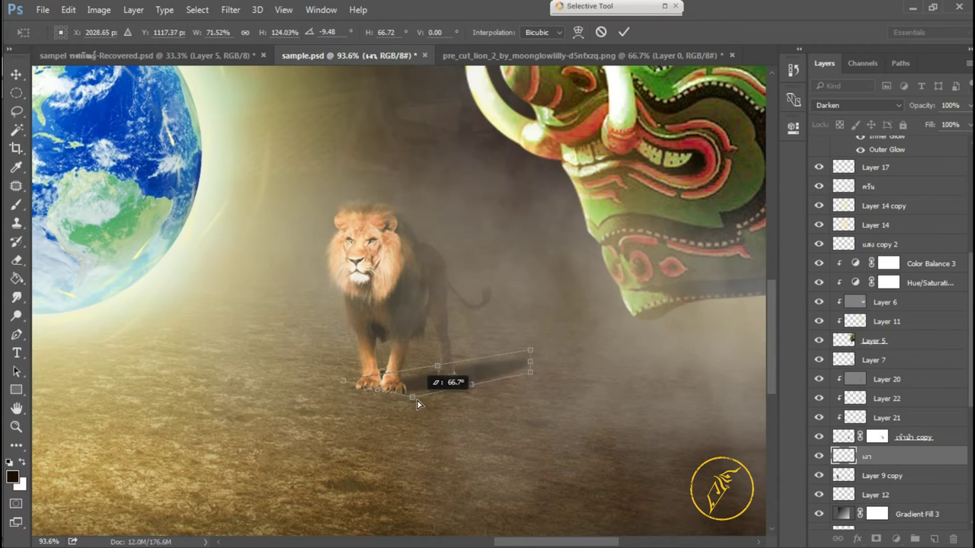
drag(510, 377, 427, 405)
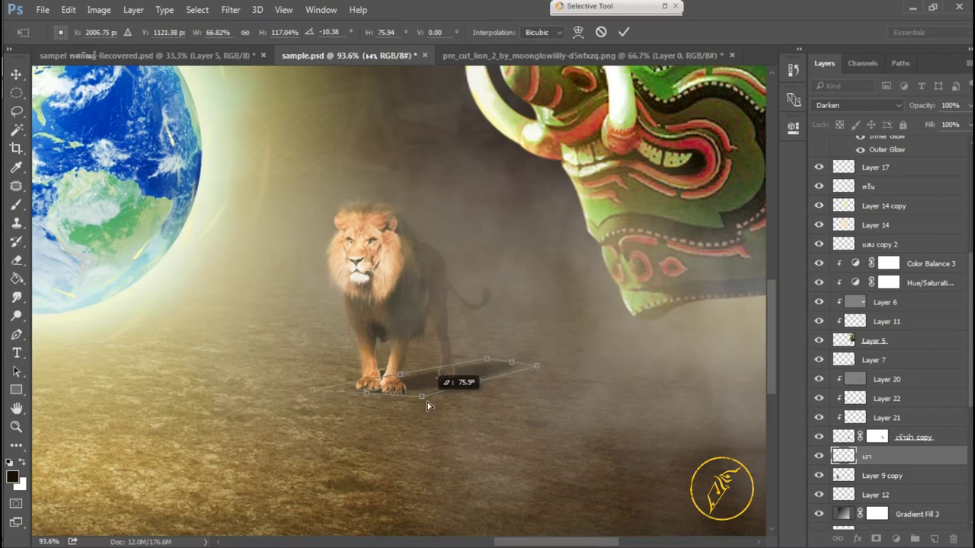
drag(536, 365, 538, 359)
scroll(555, 364, down, 2)
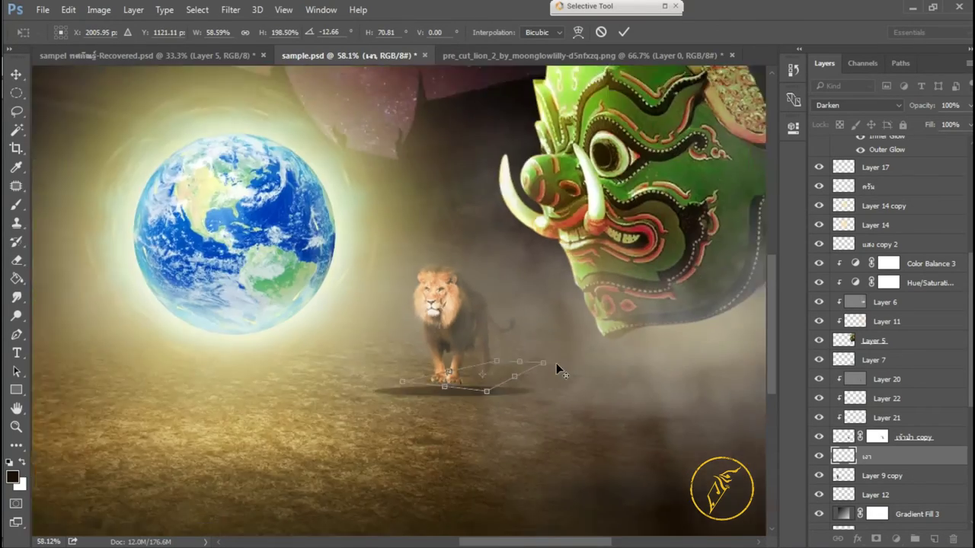
scroll(609, 378, up, 3)
drag(609, 379, 626, 361)
key(Return)
Step: Duplicate the shadow and resize the copy under the lion's feet to deepen it
key(ctrl+j)
scroll(545, 346, down, 2)
key(ctrl+t)
drag(545, 346, 547, 348)
key(Return)
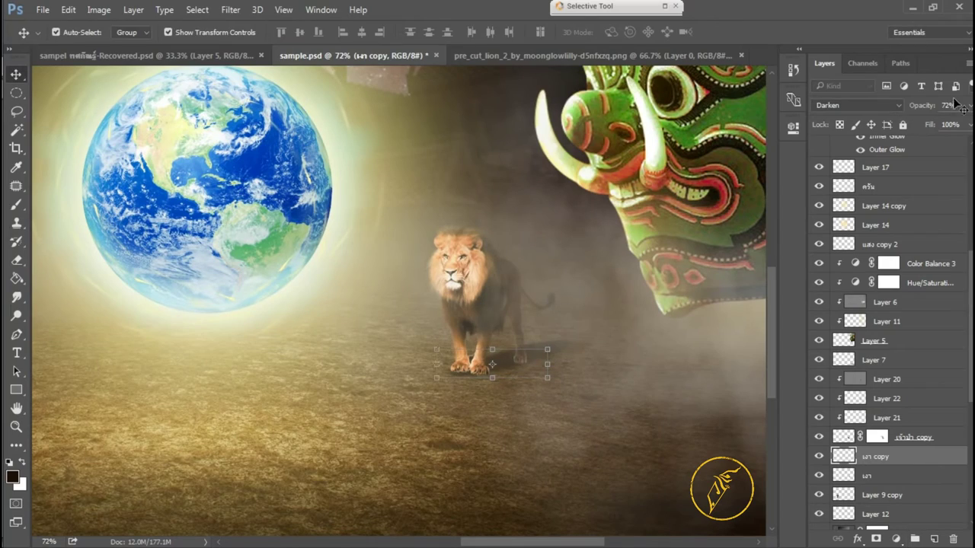
Step: Select Layer 20 for burning and compare the glow with a layer hidden
scroll(556, 329, up, 2)
scroll(541, 361, up, 3)
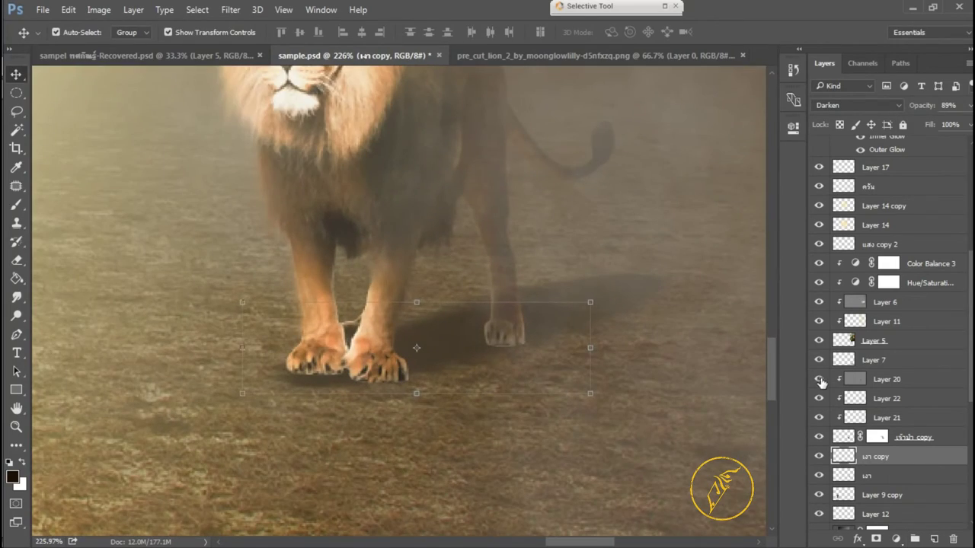
click(845, 379)
key(o)
scroll(517, 373, down, 4)
scroll(462, 383, down, 2)
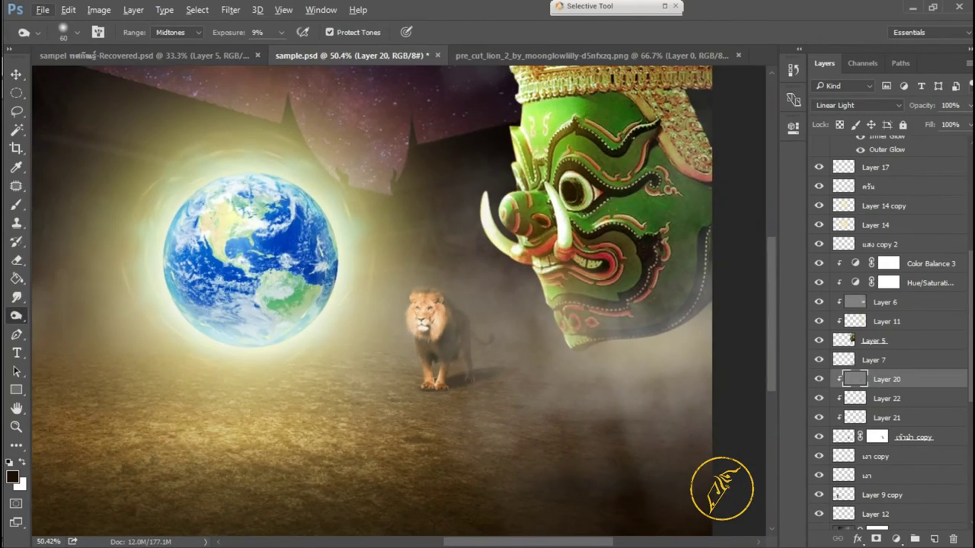
key(v)
scroll(822, 248, up, 5)
click(819, 243)
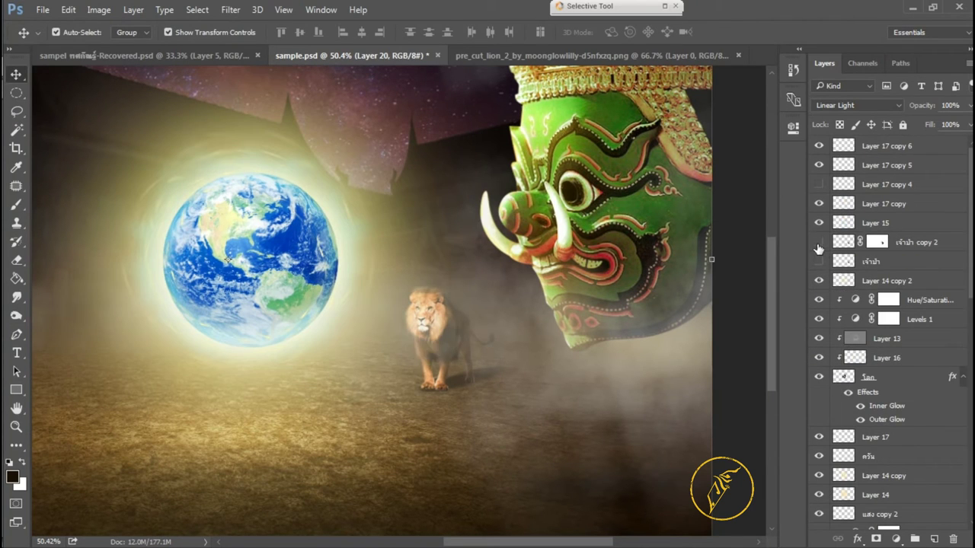
scroll(837, 305, down, 5)
Step: Target the mask of lion layer 'เจ้าป่า copy' with the brush, then start opening another image
click(842, 364)
click(877, 360)
key(b)
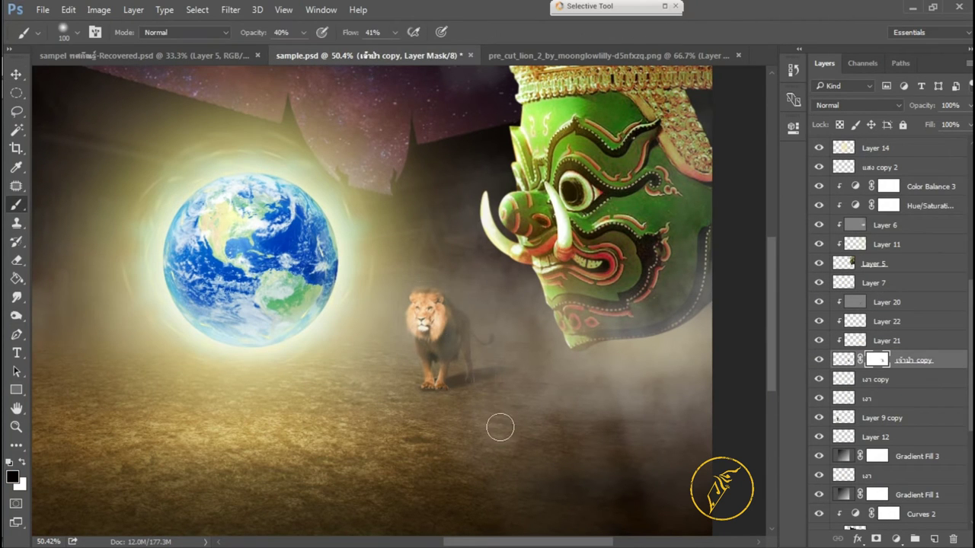
key(ctrl+0)
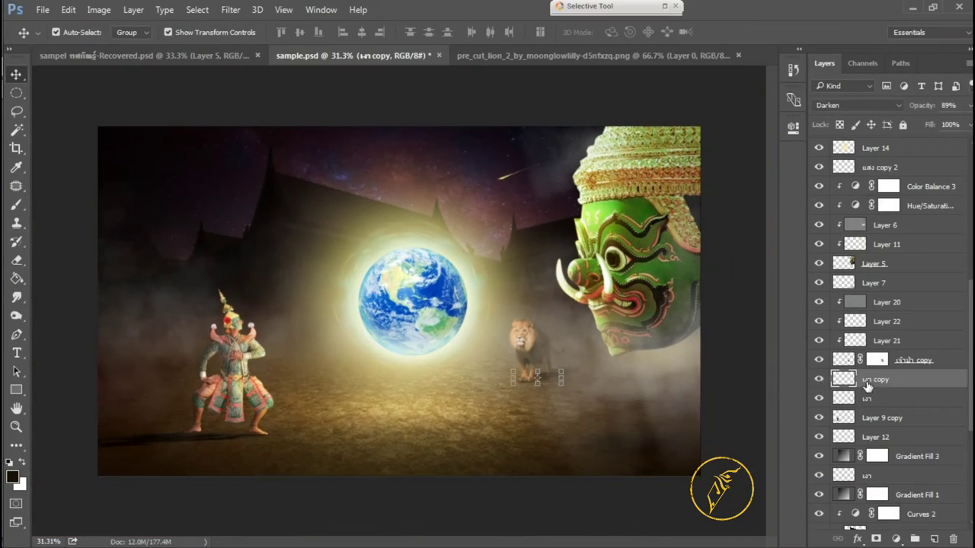
alt+scroll(577, 325, up, 1)
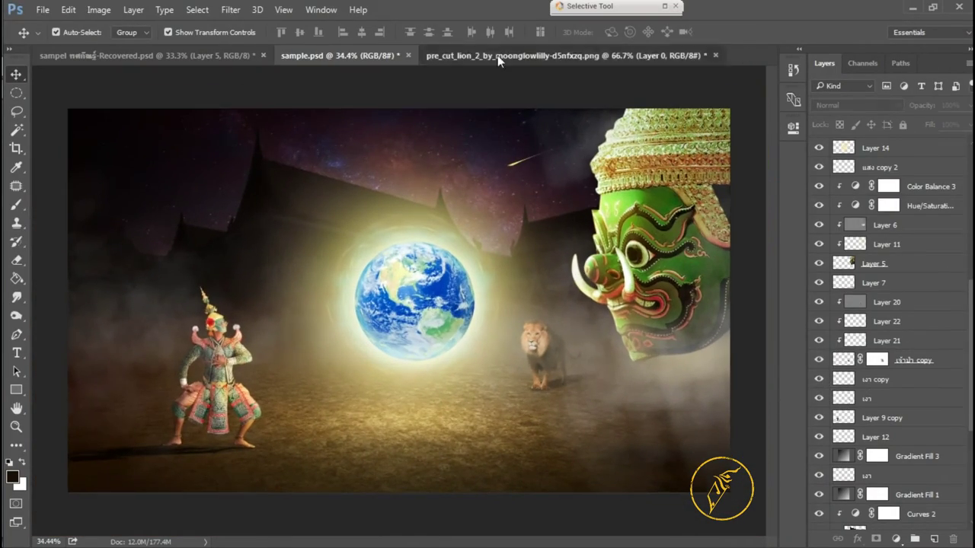
key(ctrl+o)
Step: Open the deer image and skew and warp its right side inward
double_click(391, 168)
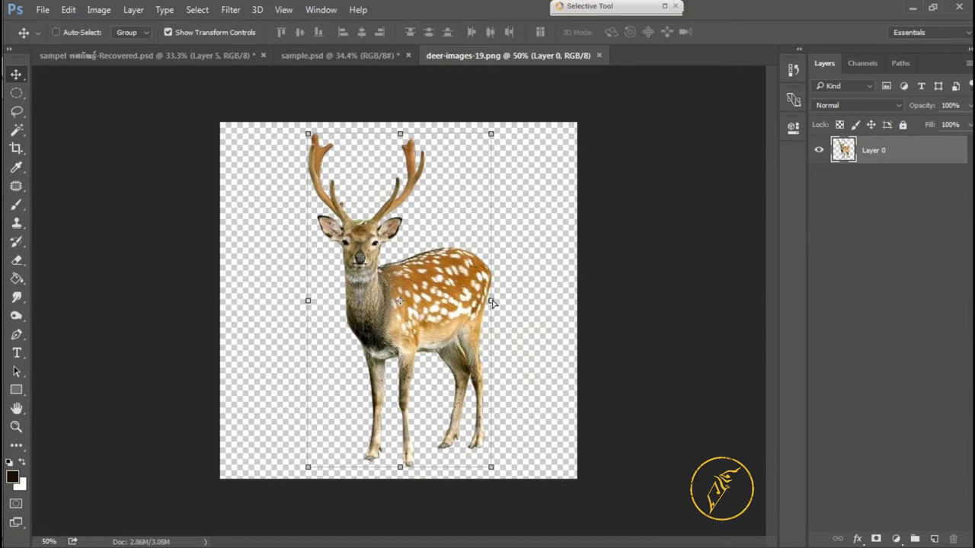
drag(491, 301, 491, 315)
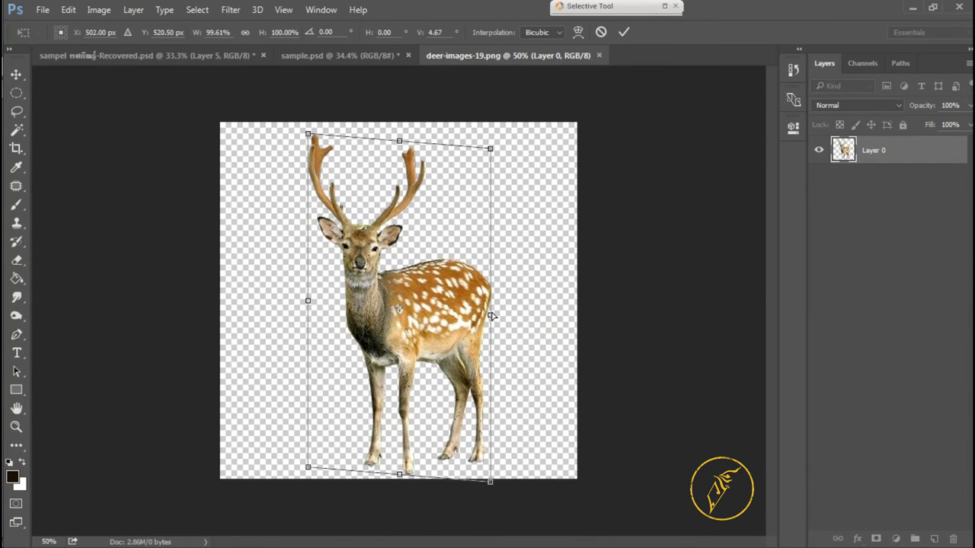
right_click(491, 316)
click(577, 342)
drag(491, 274, 480, 267)
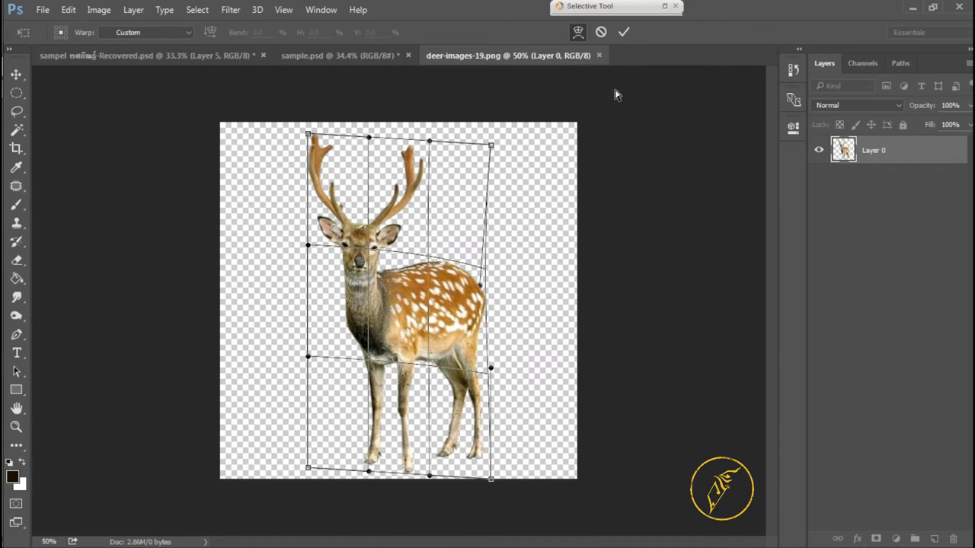
key(Return)
Step: Place the deer in the composite at about 33% beside the globe, below Layer 14, and darken it with Curves
drag(396, 305, 465, 320)
mouse_move(525, 196)
mouse_down()
mouse_move(468, 266)
mouse_move(507, 278)
mouse_move(502, 306)
mouse_up()
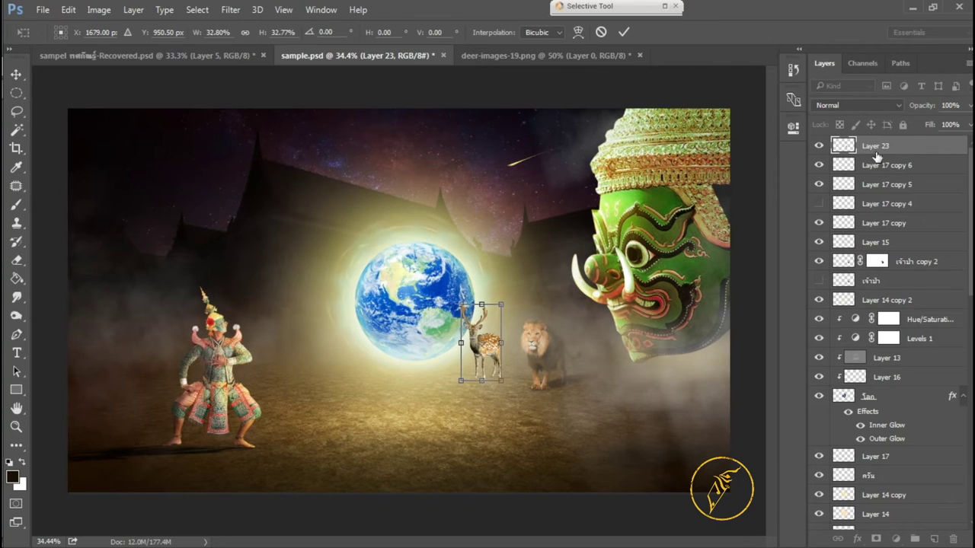
key(Return)
drag(864, 176, 895, 462)
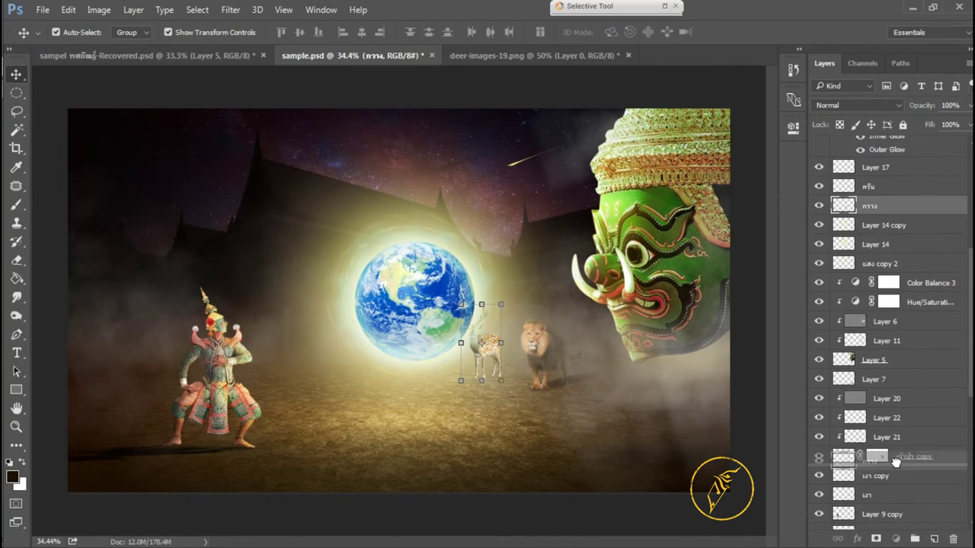
drag(894, 462, 877, 261)
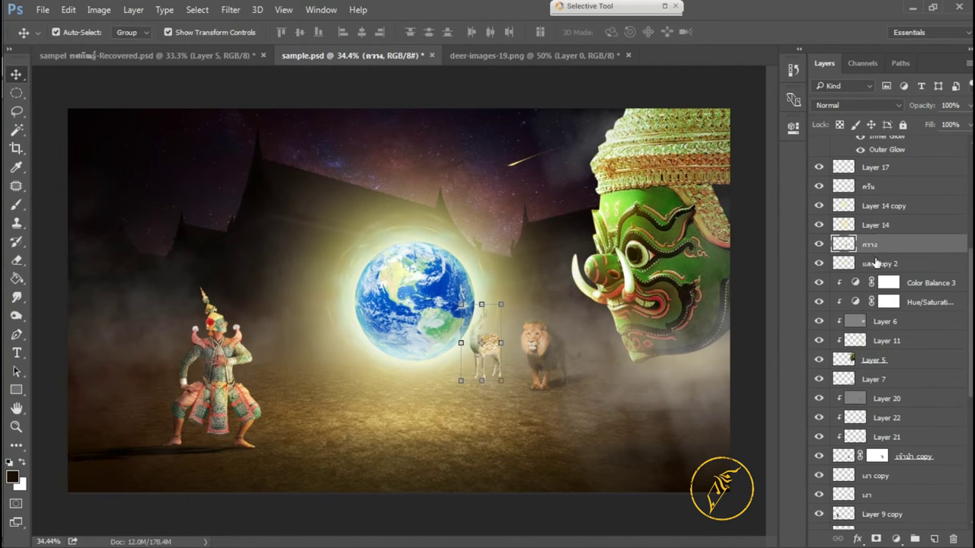
key(ctrl+m)
drag(753, 211, 785, 193)
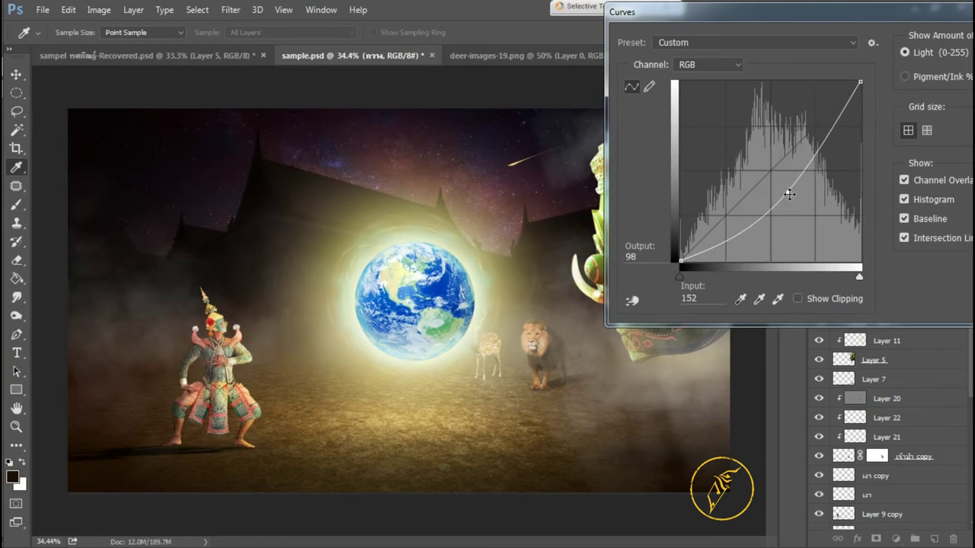
Step: Apply the darkening curve and duplicate the deer as 'กวาง เงา' beneath the original
key(Return)
key(ctrl+j)
double_click(887, 244)
text(เงา)
key(Return)
drag(901, 244, 821, 264)
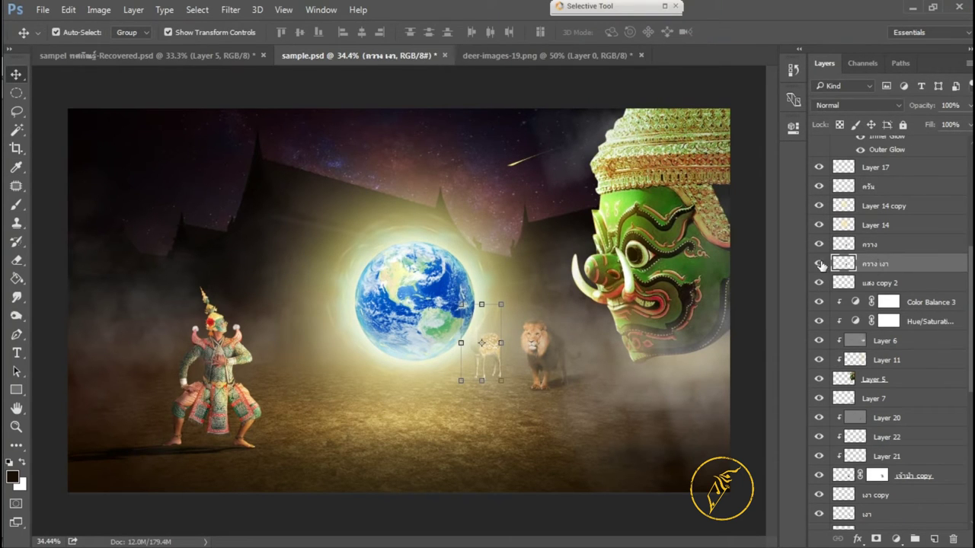
Step: Try and discard a Color Balance adjustment, then narrow and slant the deer slightly
click(876, 243)
click(894, 538)
click(852, 378)
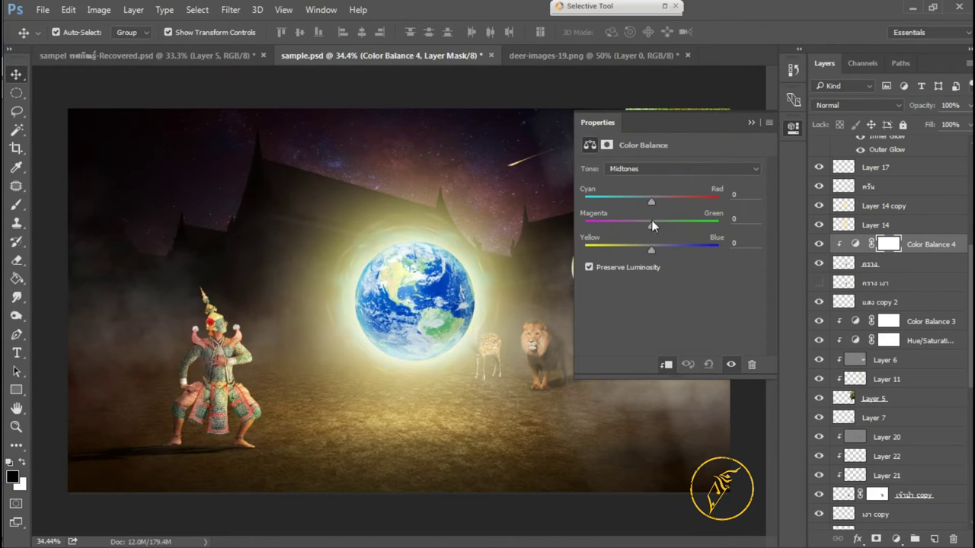
key(ctrl+z)
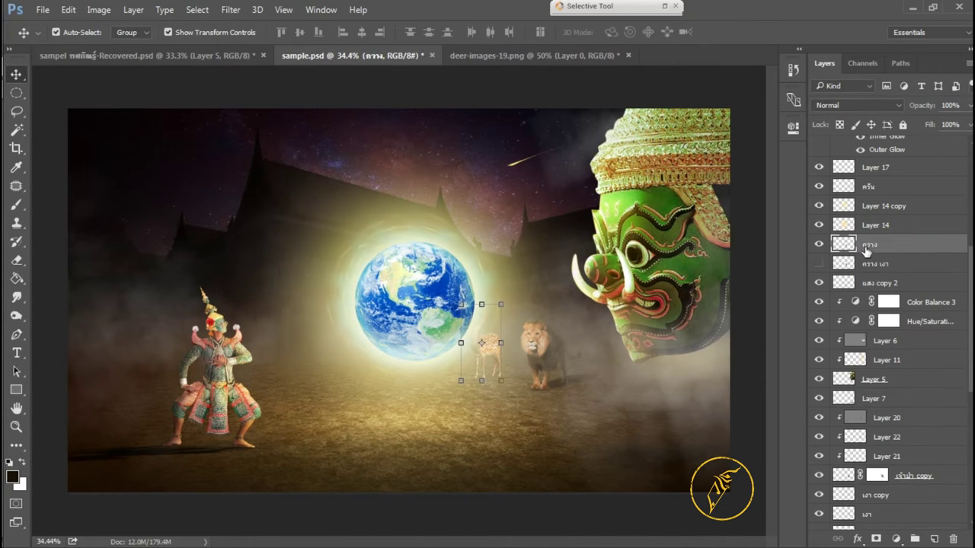
scroll(501, 343, up, 5)
drag(522, 348, 512, 341)
key(Return)
Step: Add a clipped 50% gray layer for dodging and give the deer a layer mask
scroll(631, 348, down, 3)
right_click(854, 244)
key(shift+F5)
key(Return)
click(17, 316)
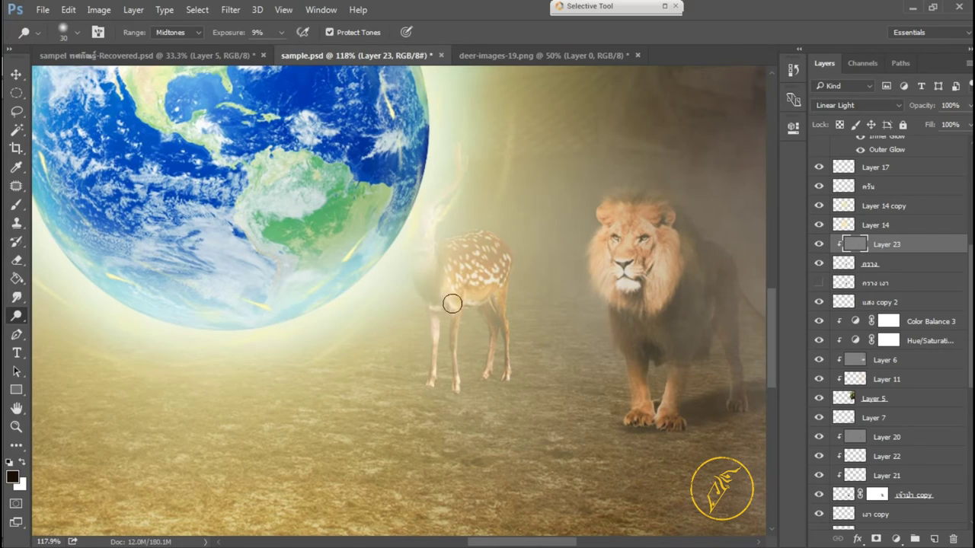
scroll(452, 270, down, 2)
scroll(505, 226, down, 2)
scroll(488, 217, up, 2)
key(alt+bracketleft)
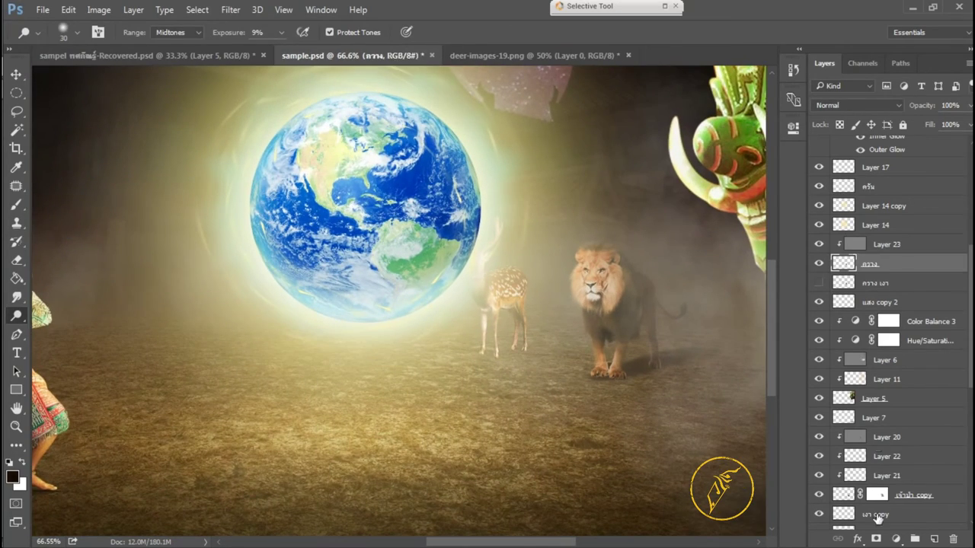
click(875, 538)
key(b)
key(alt+bracketright)
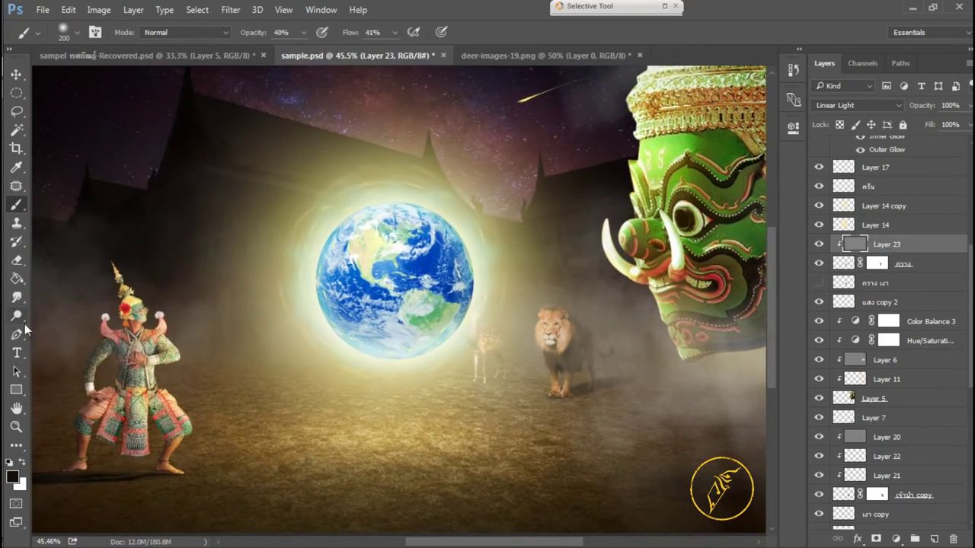
Step: Merge the gray dodge layer down into the deer and review the result
key(e)
scroll(565, 309, down, 1)
click(16, 76)
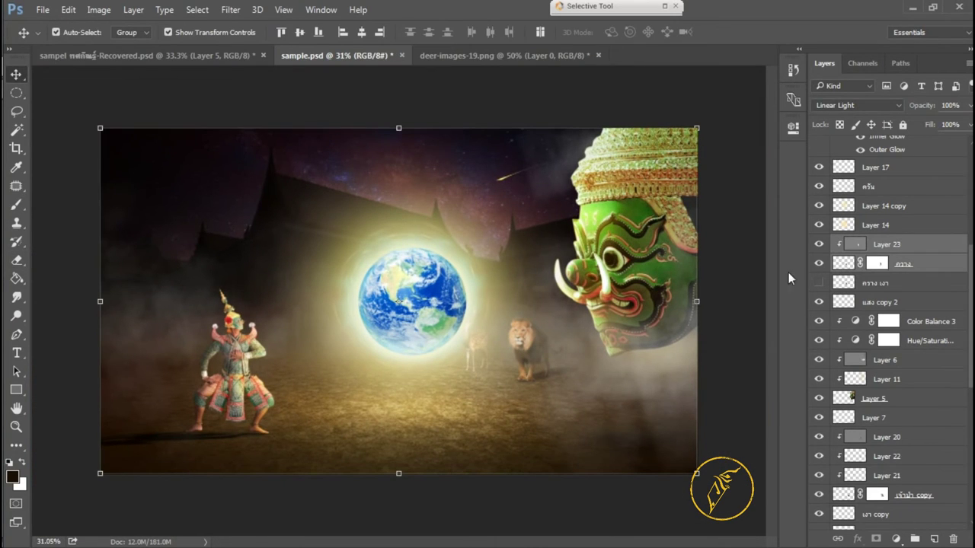
click(845, 283)
click(845, 244)
key(ctrl+e)
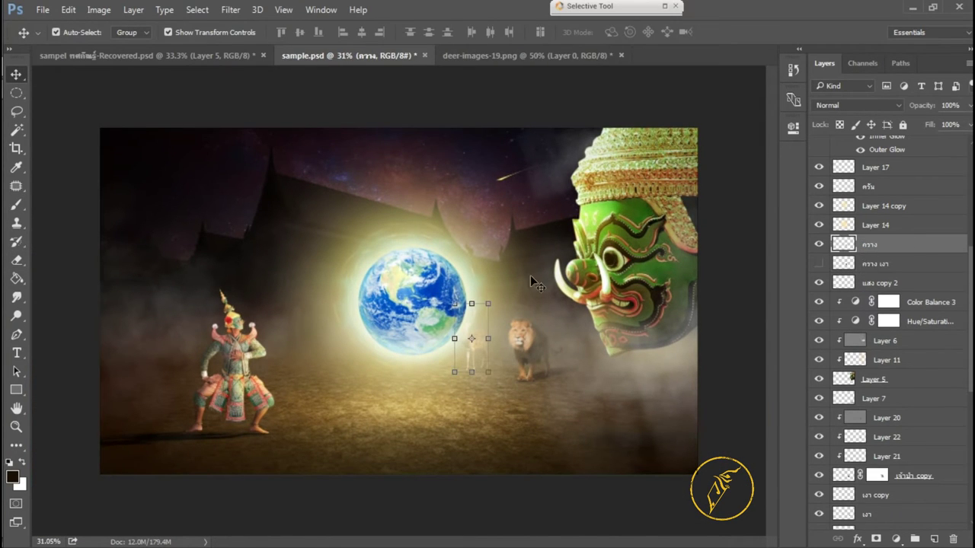
scroll(441, 308, up, 1)
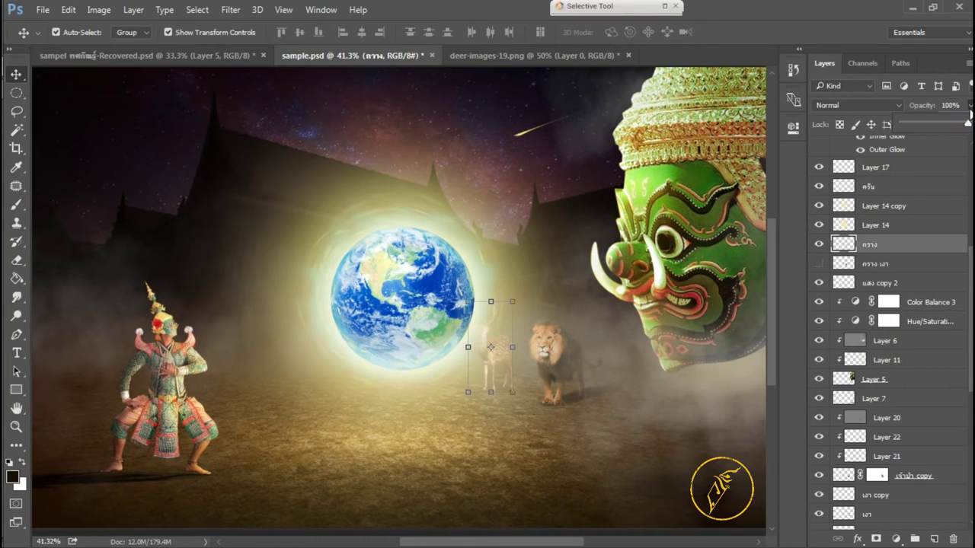
scroll(855, 355, up, 1)
scroll(855, 356, up, 1)
scroll(855, 356, up, 1)
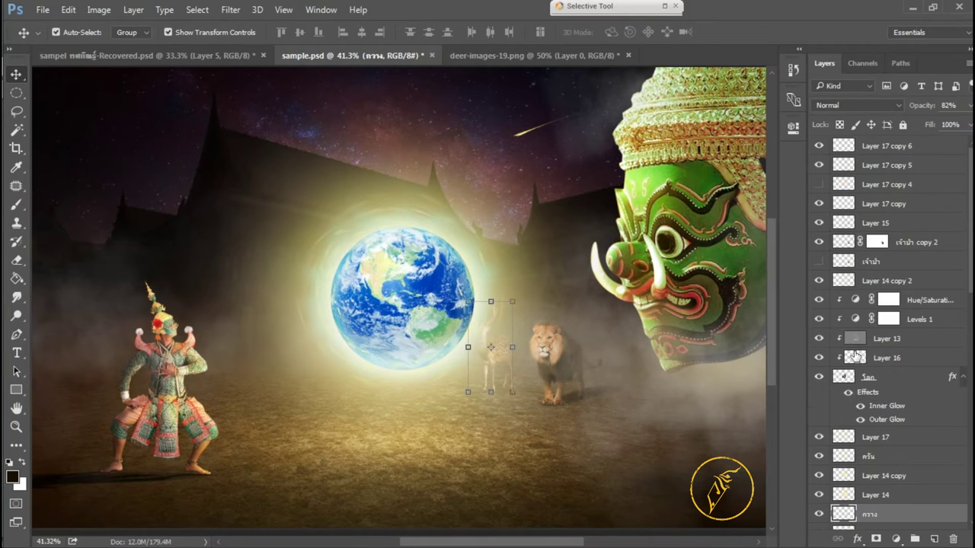
scroll(819, 343, down, 5)
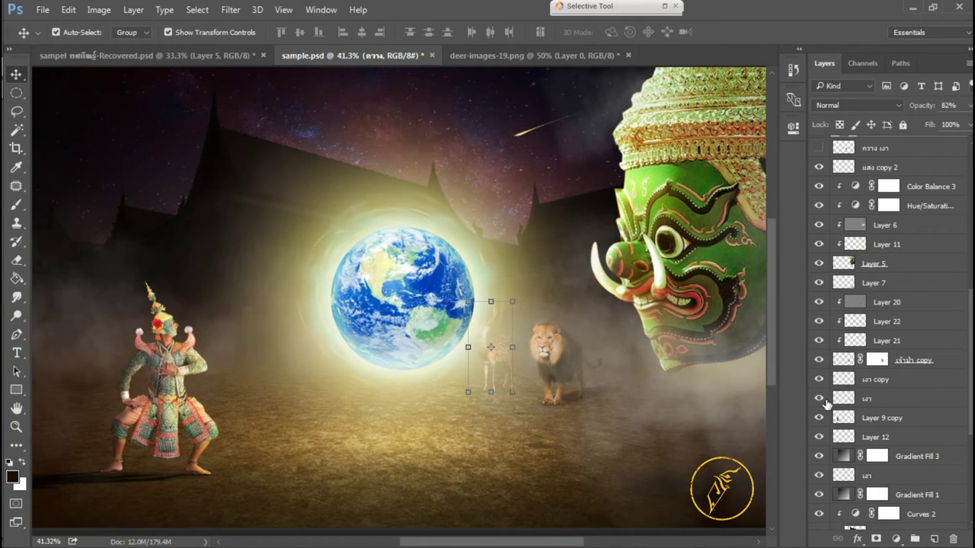
Step: Duplicate the 'เงา' shadow layer and squash the copy under the deer's feet
click(844, 398)
key(ctrl+j)
scroll(543, 413, up, 3)
key(ctrl+t)
drag(590, 380, 472, 350)
key(Right)
key(Right)
key(Down)
key(Down)
key(Down)
drag(463, 335, 463, 347)
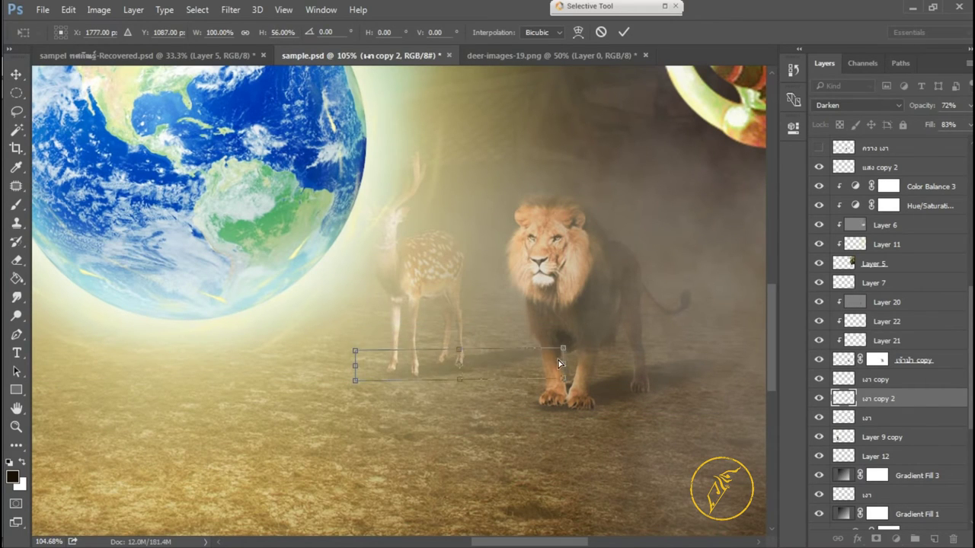
key(Return)
Step: Erase the shadow copy's excess, fit the image in view, and bring up the Open dialog
key(e)
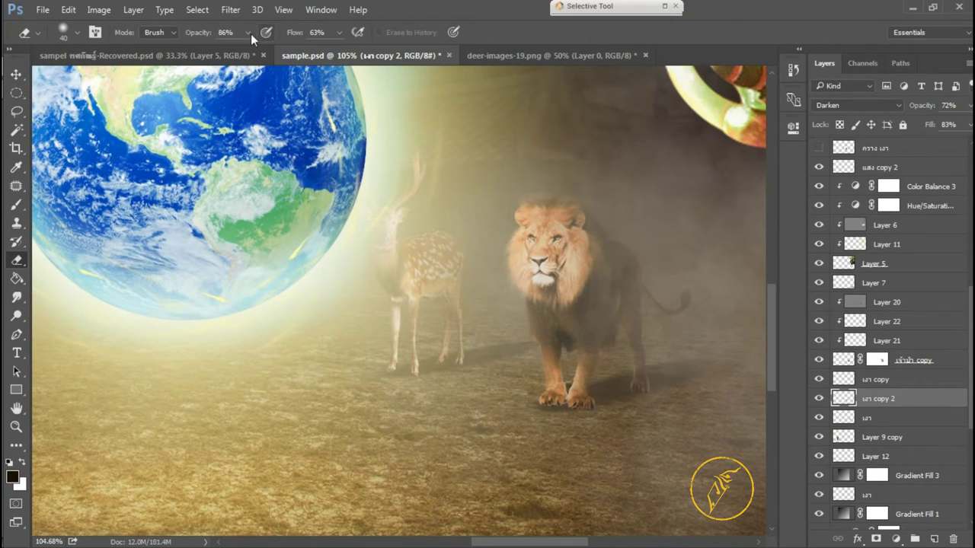
key(ctrl+0)
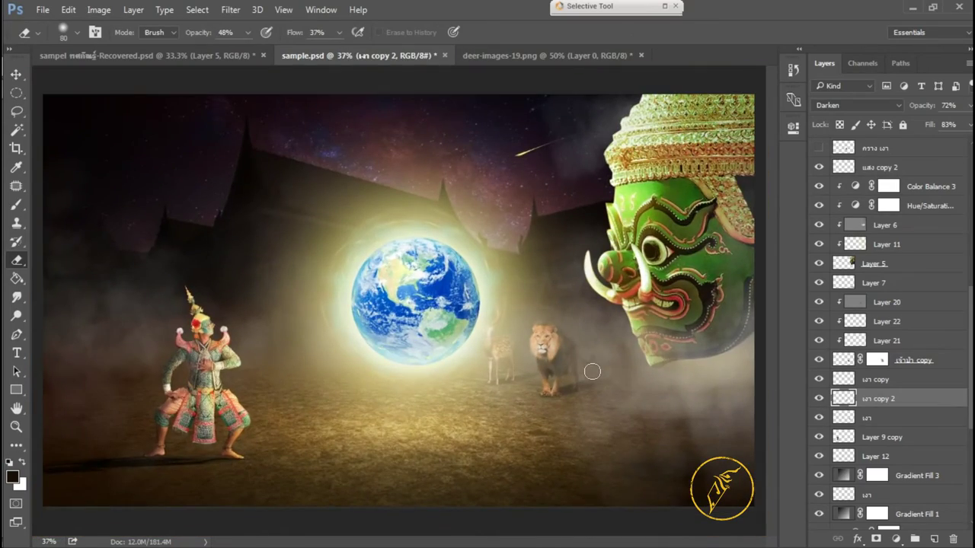
key(v)
key(ctrl+o)
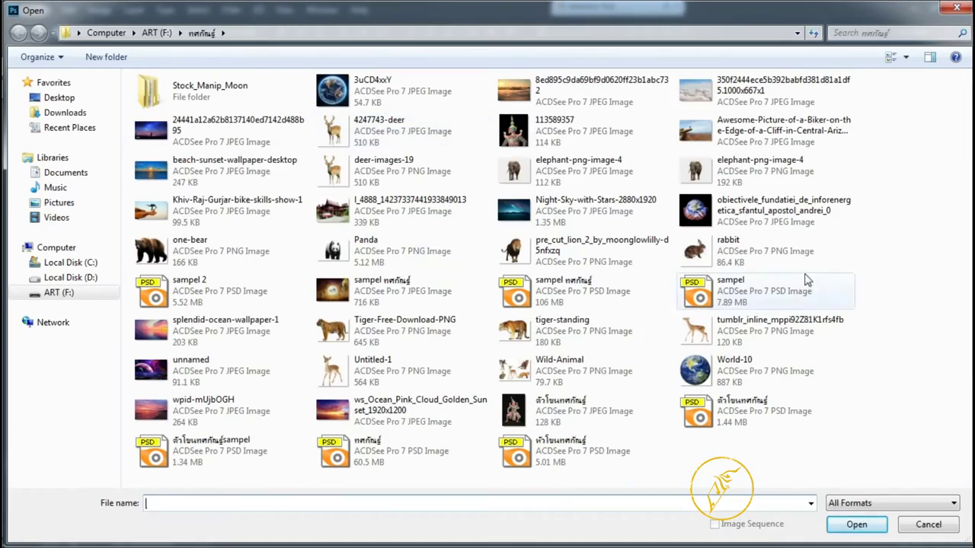
Step: Open the elephant-png-image-4 file and close the duplicate elephant document
double_click(548, 163)
drag(460, 259, 467, 259)
key(ctrl+o)
click(703, 156)
double_click(703, 156)
click(446, 59)
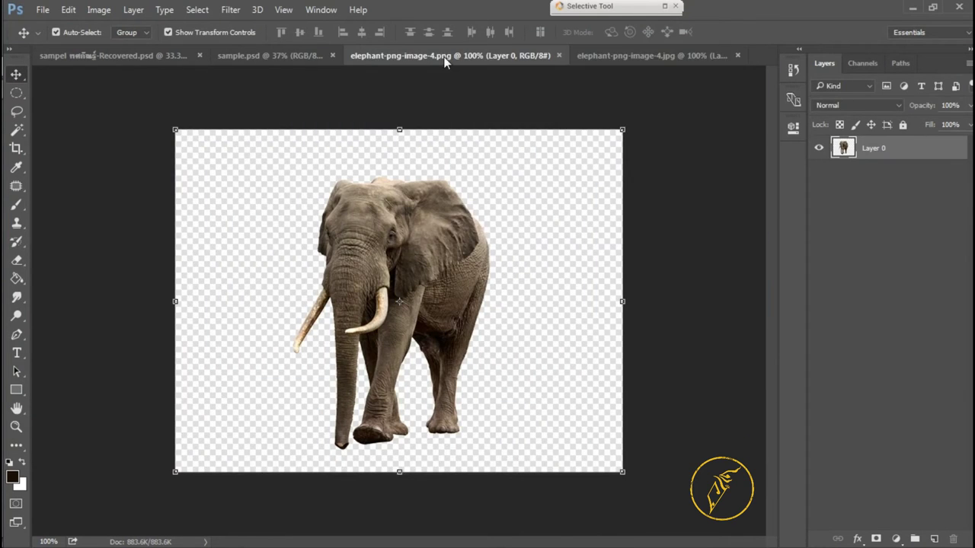
click(559, 56)
Step: Quick-select the elephant and drag it into sample.psd
key(w)
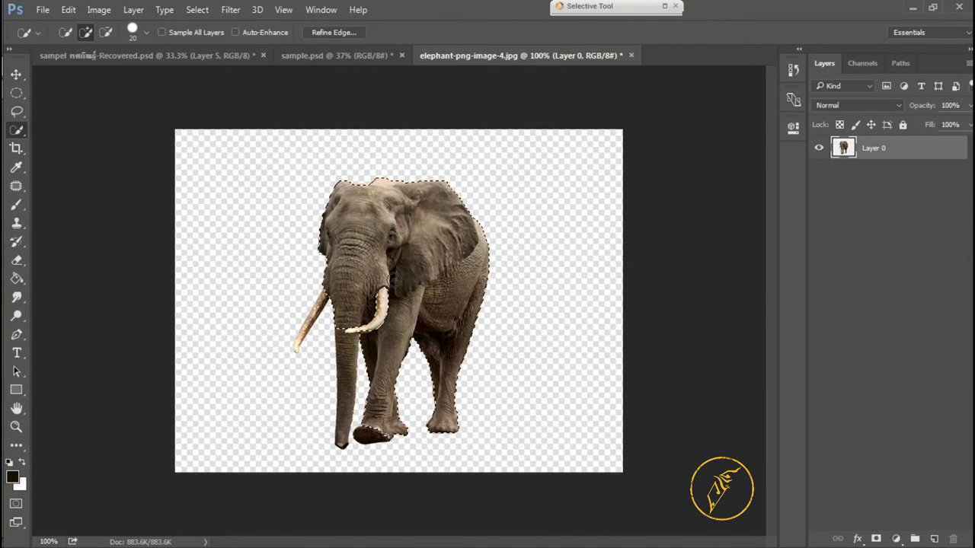
key(ctrl+plus)
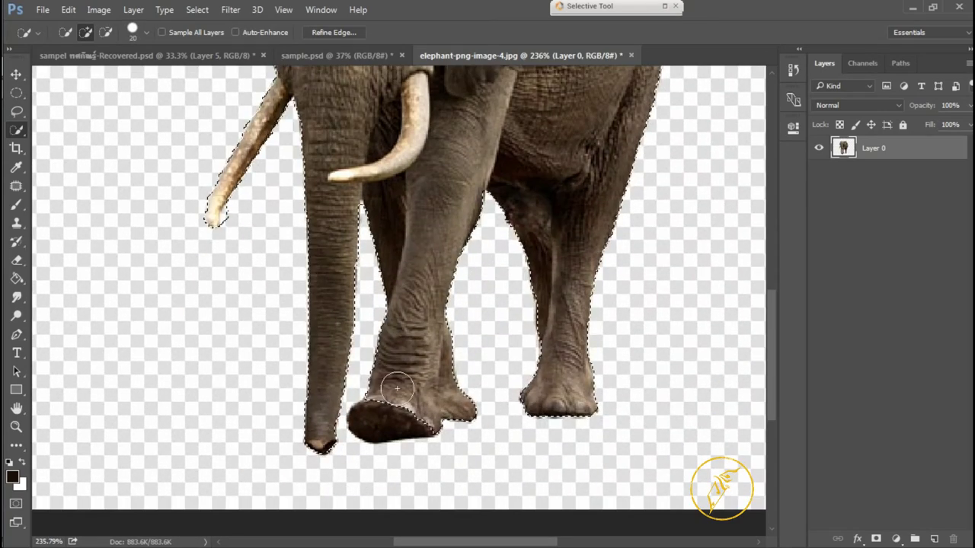
key(v)
mouse_move(326, 304)
mouse_down()
mouse_move(364, 232)
mouse_move(322, 319)
mouse_up()
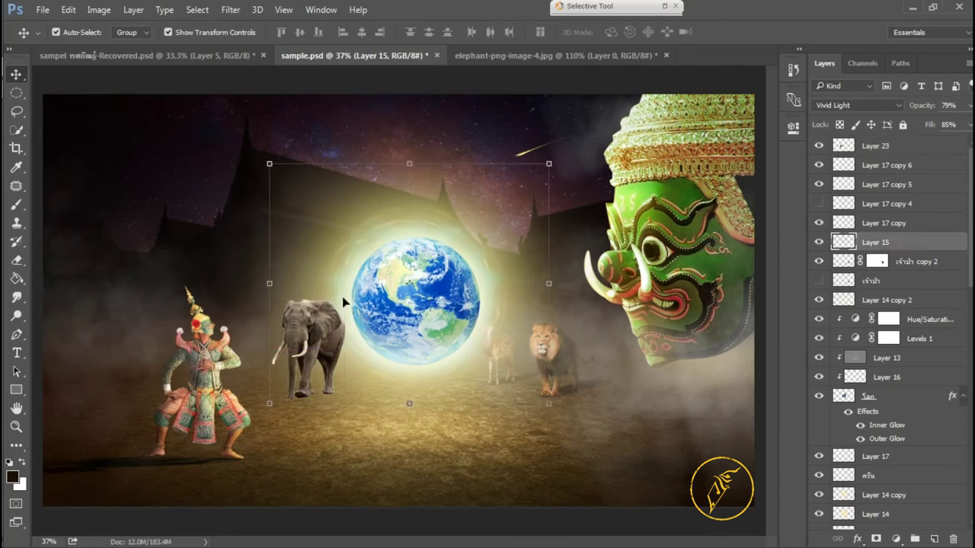
Step: Scale the elephant to about 126% and place it beside the warrior
key(ctrl+t)
drag(268, 297, 239, 256)
drag(317, 262, 311, 270)
drag(287, 307, 297, 302)
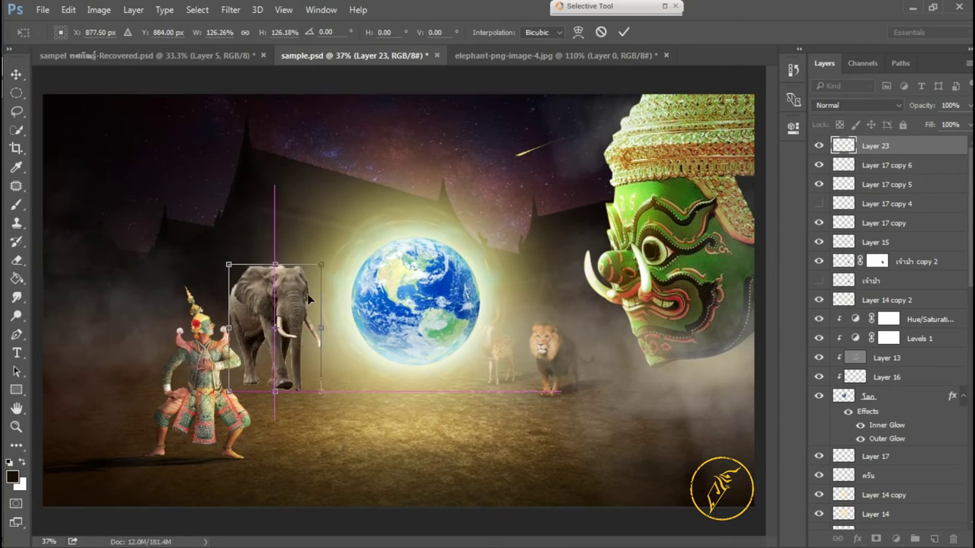
Step: Rename the elephant layer, move it lower, and duplicate it behind the fog
key(Return)
double_click(875, 145)
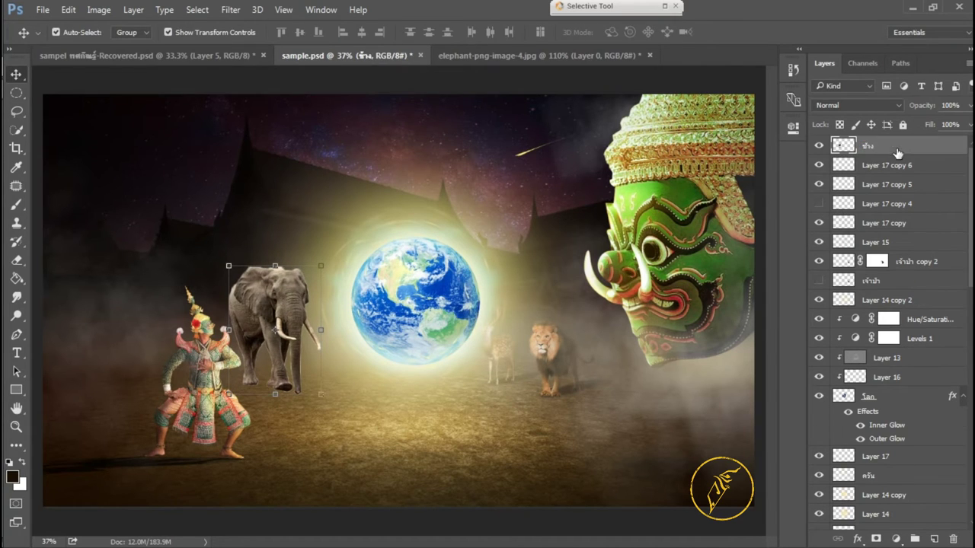
drag(868, 145, 876, 281)
key(ctrl+j)
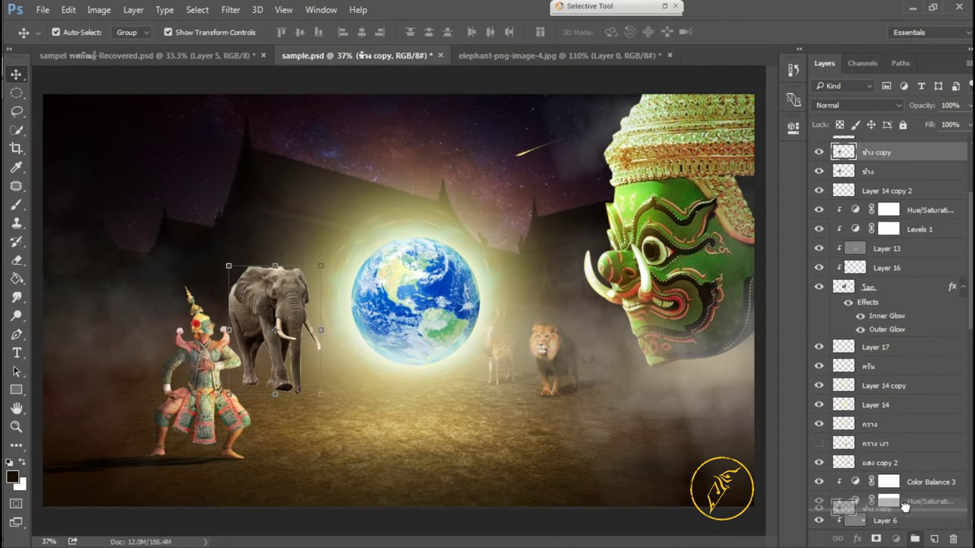
drag(908, 542, 876, 293)
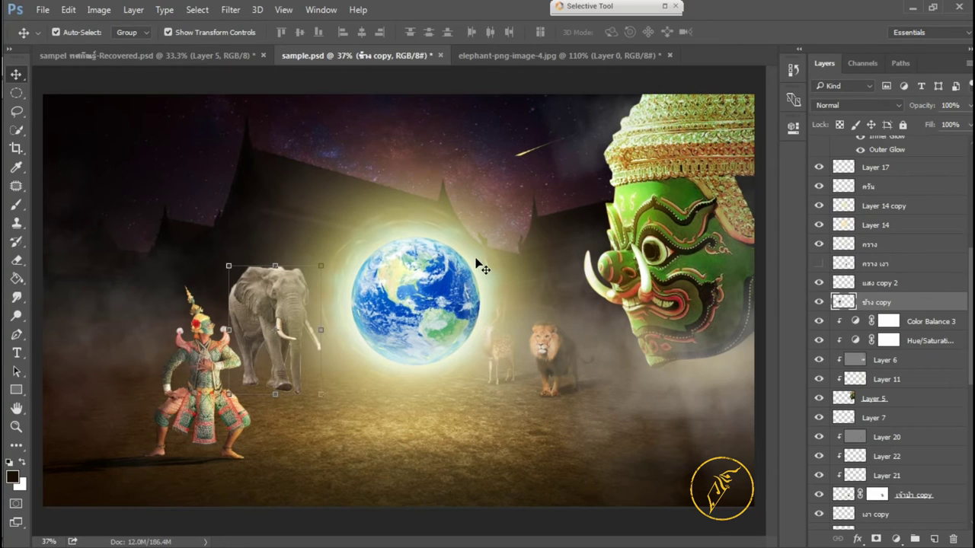
Step: Add a Colour Balance adjustment layer to warm the elephant
click(895, 538)
click(875, 384)
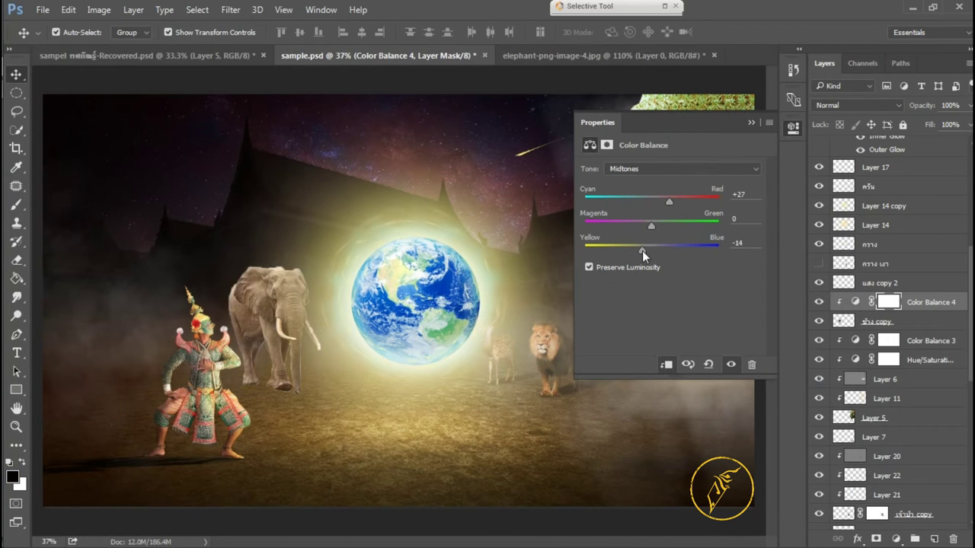
click(602, 271)
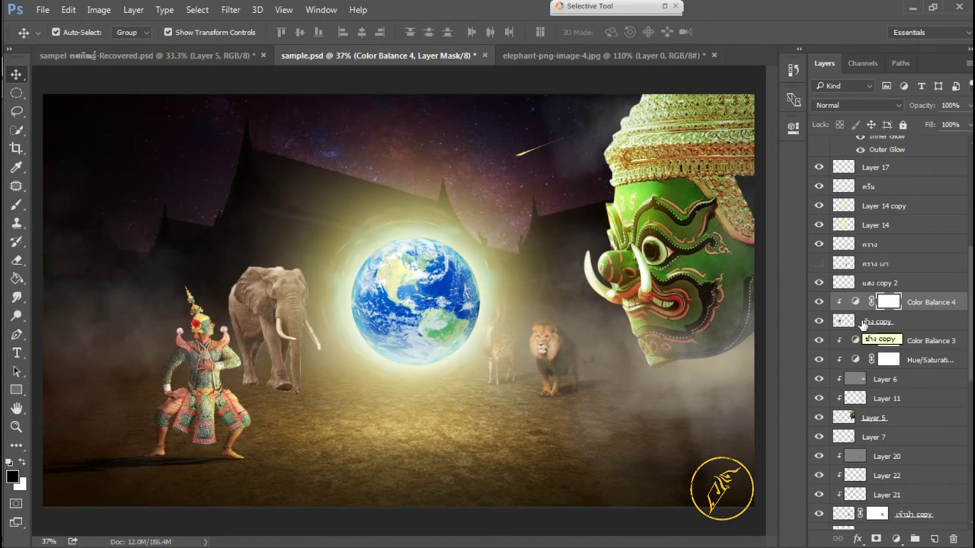
Step: Darken the elephant copy with a Curves midpoint pulled down
click(876, 321)
key(ctrl+m)
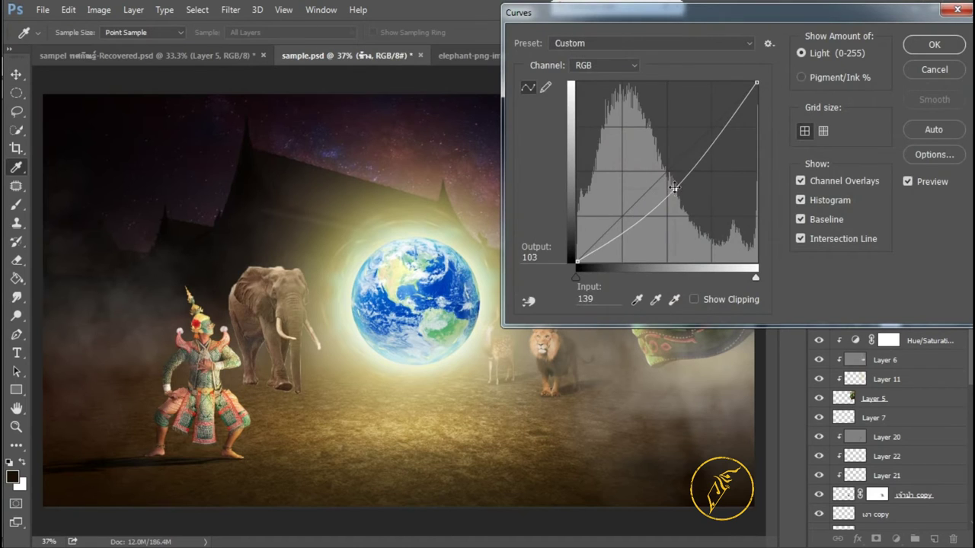
click(933, 70)
scroll(278, 288, up, 5)
key(b)
scroll(384, 207, up, 2)
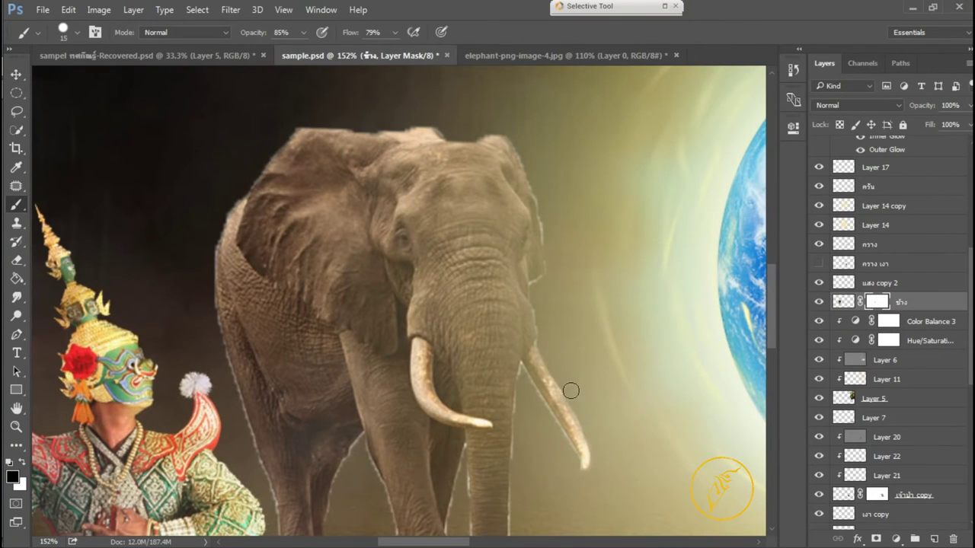
Step: Inspect the elephant's head and edges up close, then fit the whole image in view
scroll(543, 355, up, 1)
scroll(543, 238, up, 4)
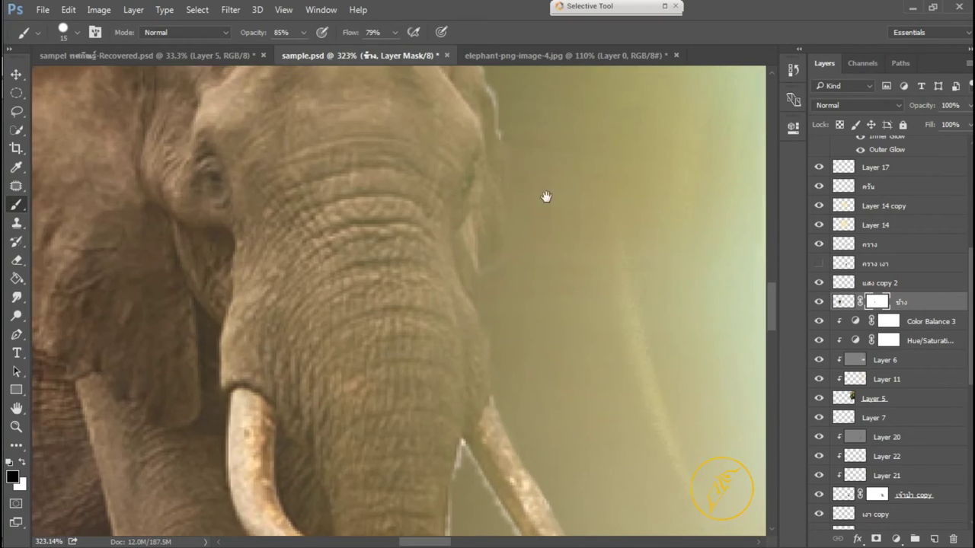
scroll(546, 198, up, 3)
drag(435, 195, 521, 194)
scroll(449, 211, down, 3)
scroll(385, 404, down, 3)
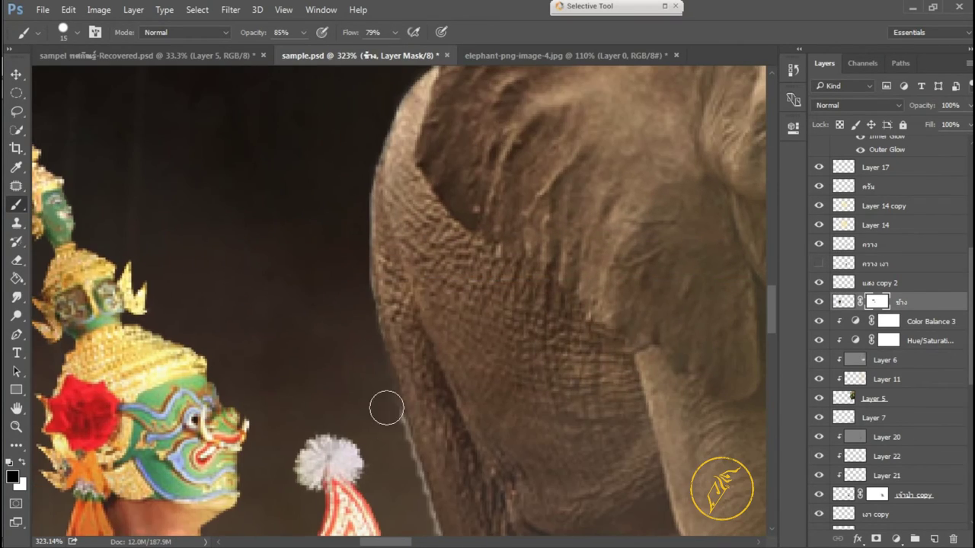
scroll(407, 265, down, 3)
scroll(471, 188, down, 3)
scroll(466, 409, right, 3)
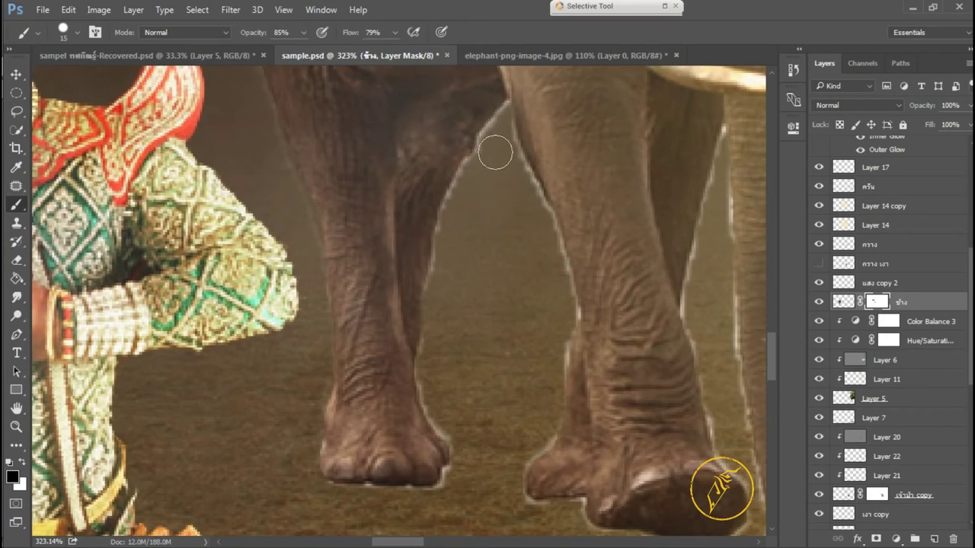
scroll(392, 288, down, 2)
scroll(634, 320, up, 2)
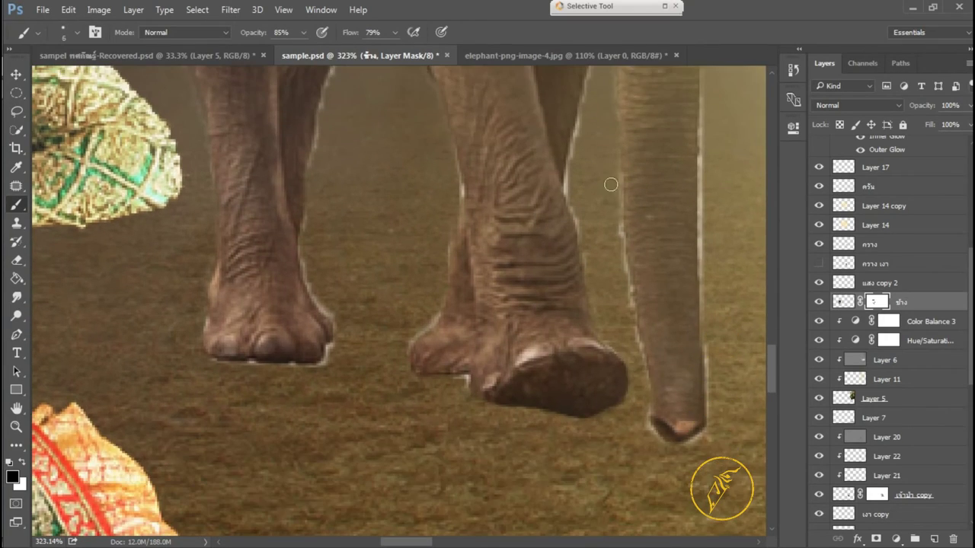
key(ctrl+0)
scroll(429, 388, up, 2)
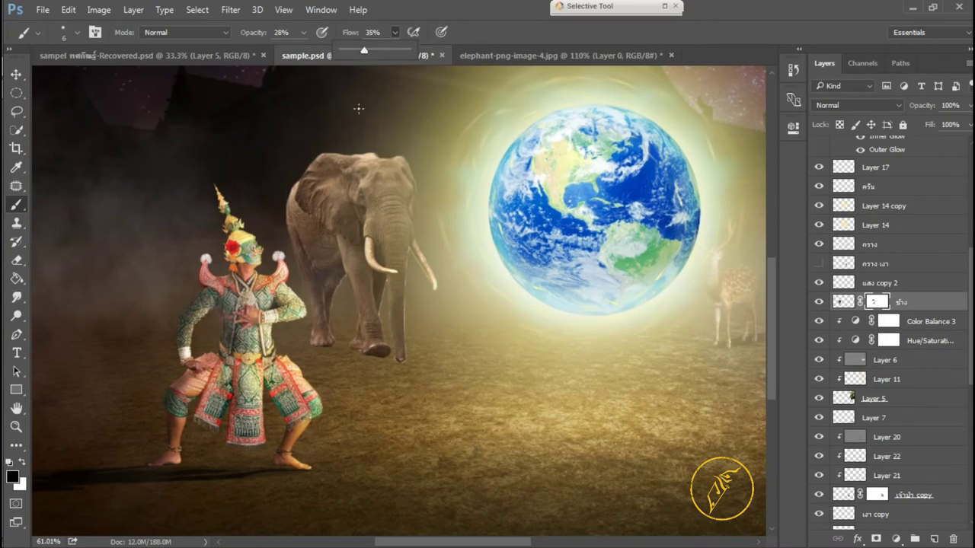
Step: Pick a soft cloud brush, then load the elephant's outline and add a shading layer
right_click(340, 356)
scroll(411, 426, down, 2)
click(288, 259)
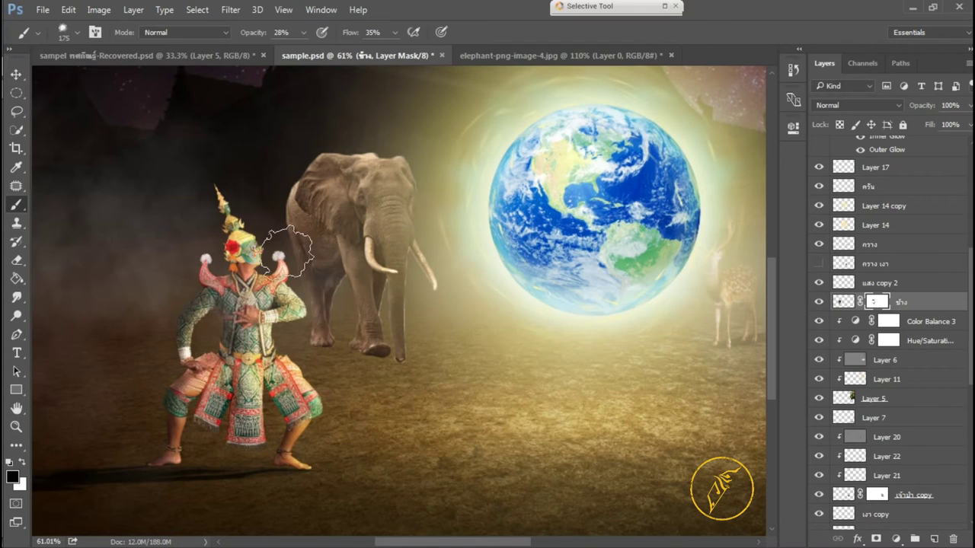
scroll(283, 196, down, 3)
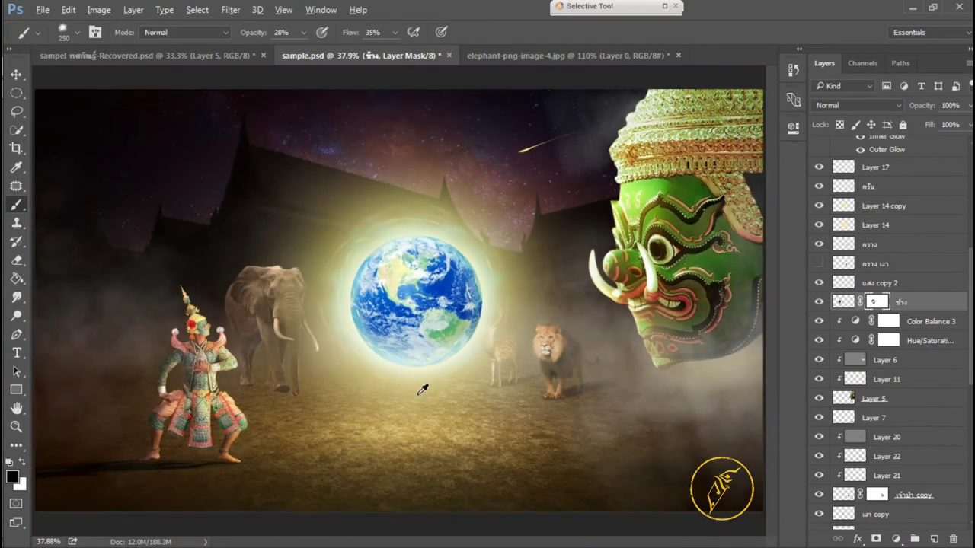
ctrl+click(876, 301)
key(ctrl+shift+alt+n)
Step: Fill the new layer with 50% grey and set it to Linear Light
key(shift+F5)
key(Return)
click(841, 105)
click(830, 279)
Step: Dodge the elephant's legs with a smaller brush to lighten them
key(o)
right_click(279, 259)
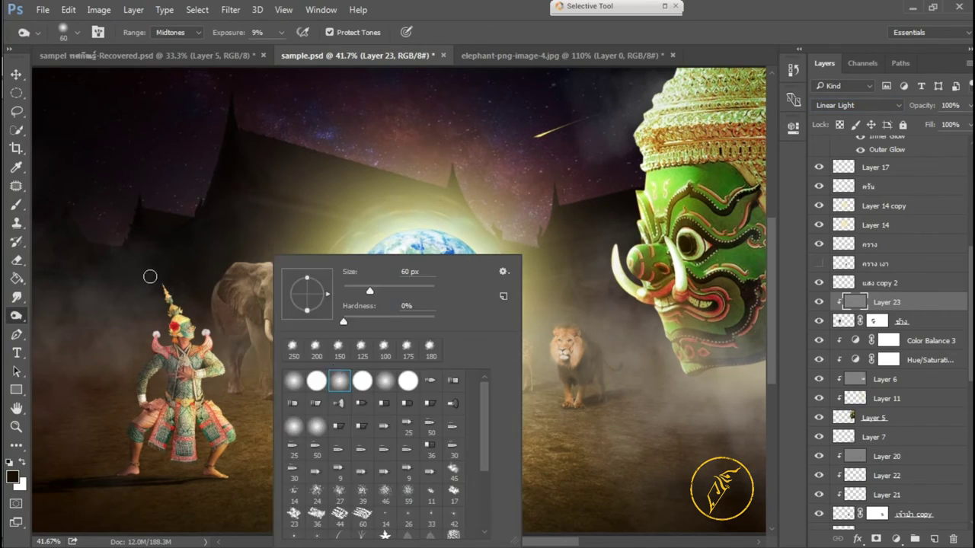
alt+scroll(232, 401, up, 1)
scroll(293, 357, up, 2)
scroll(272, 426, up, 1)
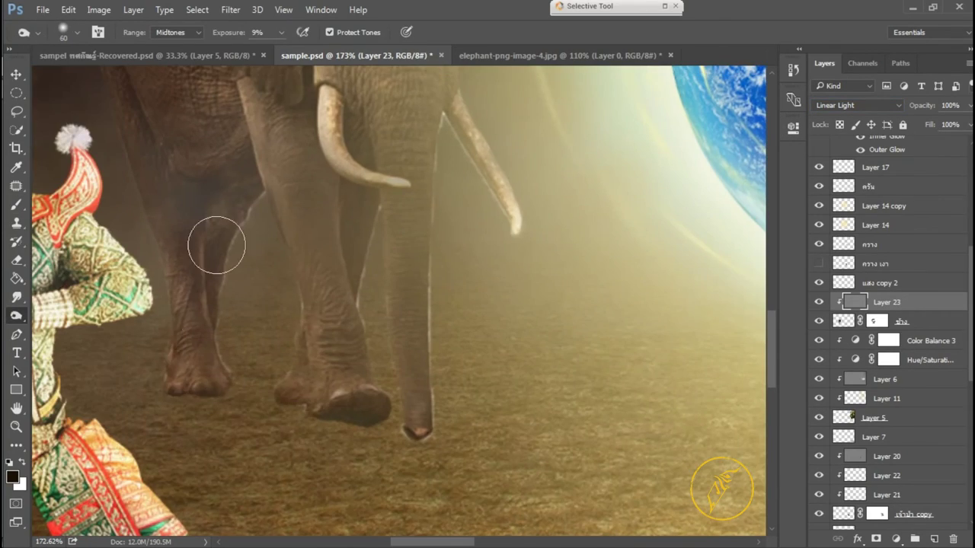
scroll(153, 337, up, 1)
key(bracketleft)
key(bracketleft)
key(bracketleft)
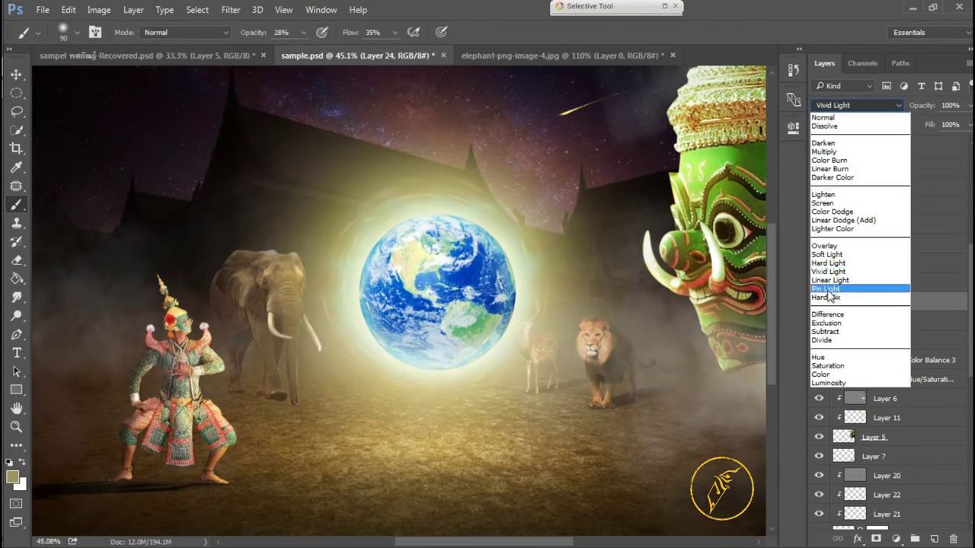
key(v)
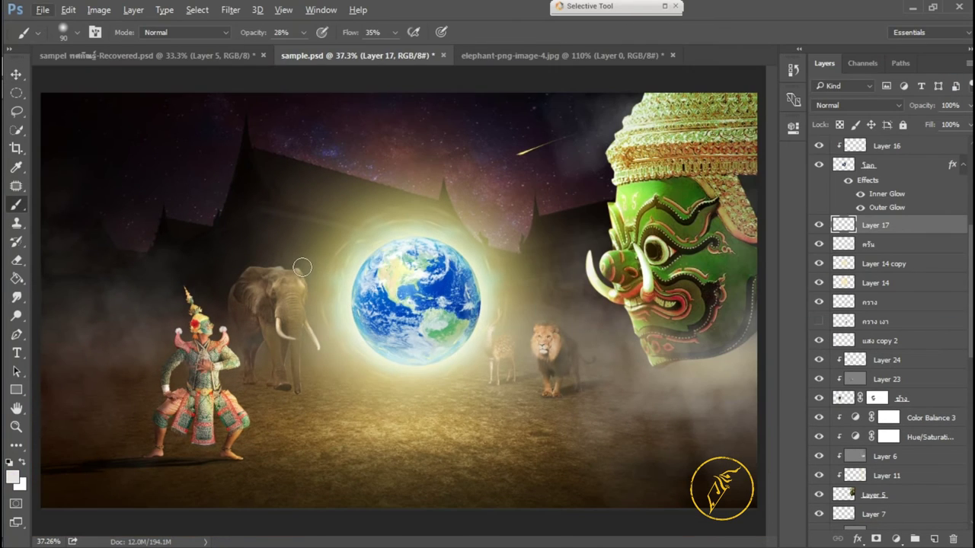
Step: Erase some fog over the elephant on Layer 17 with a 200 px soft brush
click(407, 523)
key(Return)
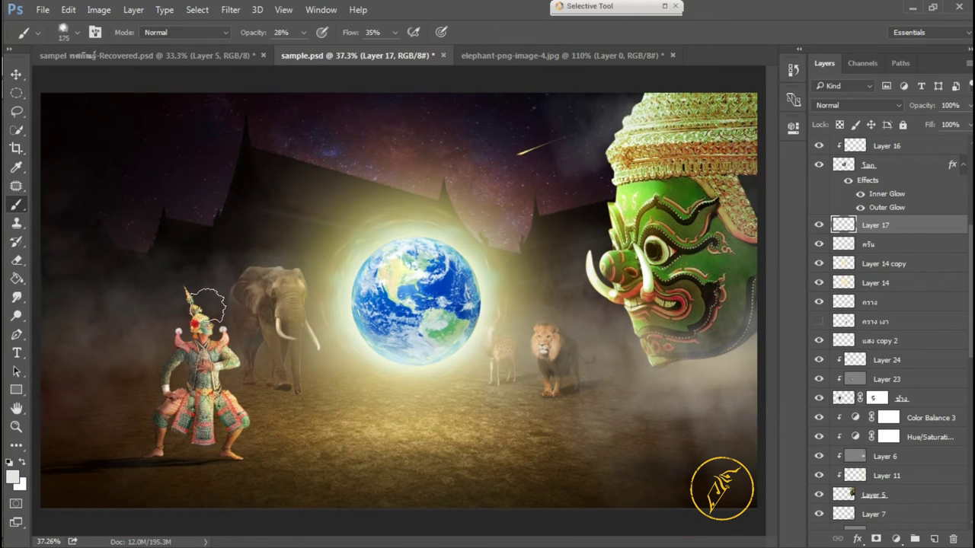
click(19, 263)
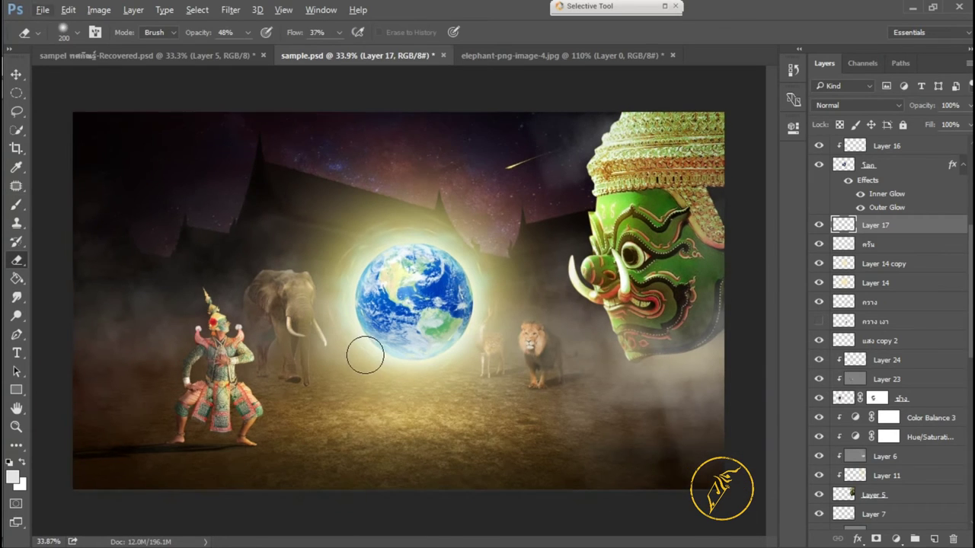
Step: Select the elephant layer and restore its opacity to 100%
key(v)
click(278, 319)
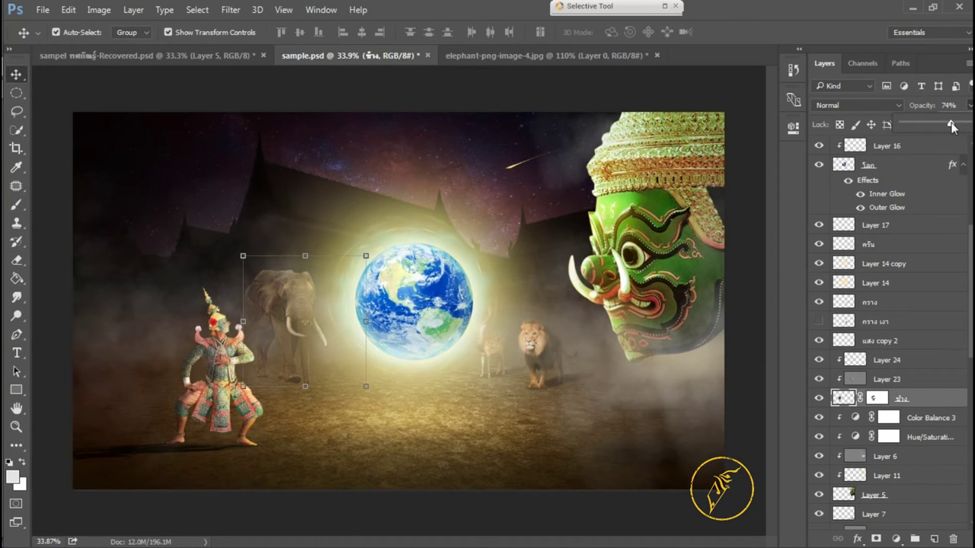
drag(951, 127, 967, 127)
alt+scroll(457, 198, up, 3)
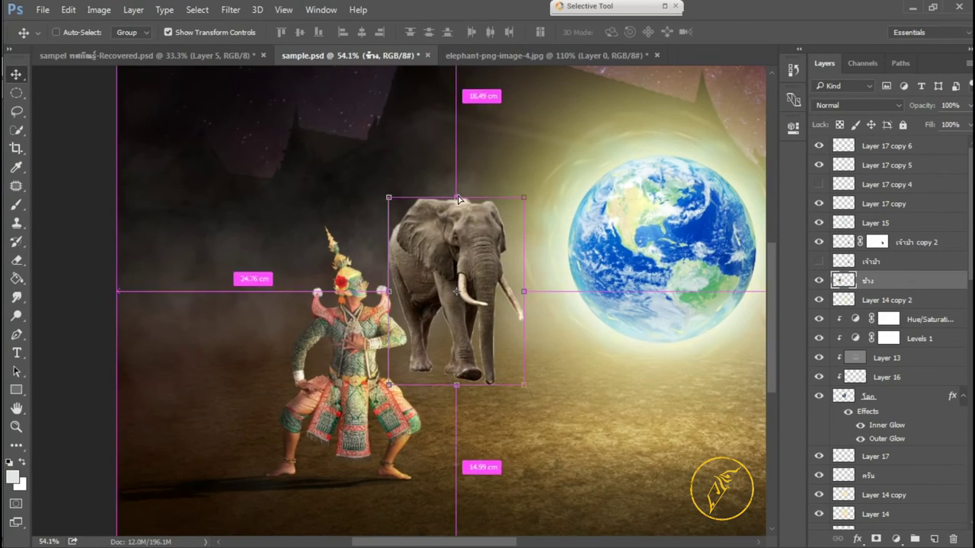
Step: Flip, squash and skew the elephant copy flat along the ground as a shadow
drag(458, 199, 456, 392)
drag(388, 388, 157, 409)
mouse_move(440, 400)
mouse_down()
mouse_move(263, 411)
mouse_move(196, 361)
mouse_up()
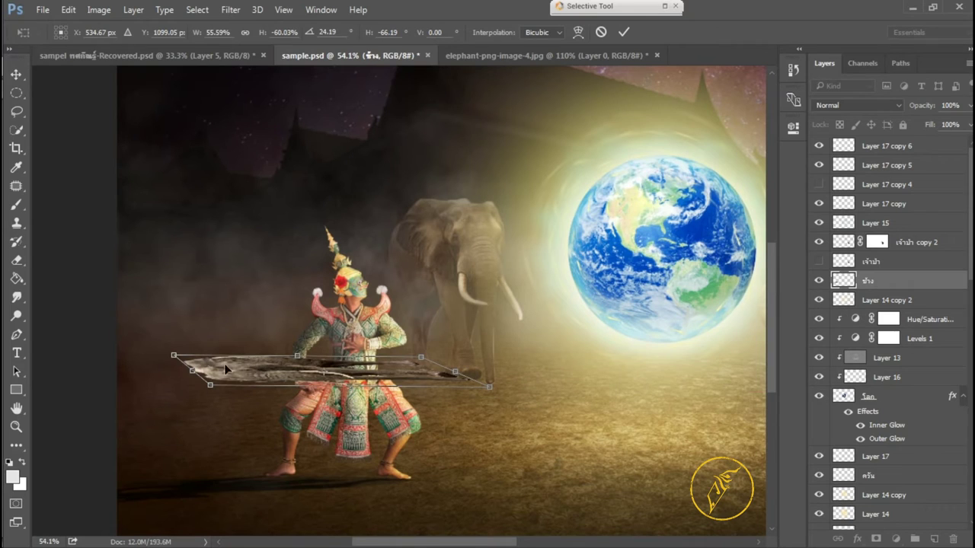
drag(186, 370, 197, 350)
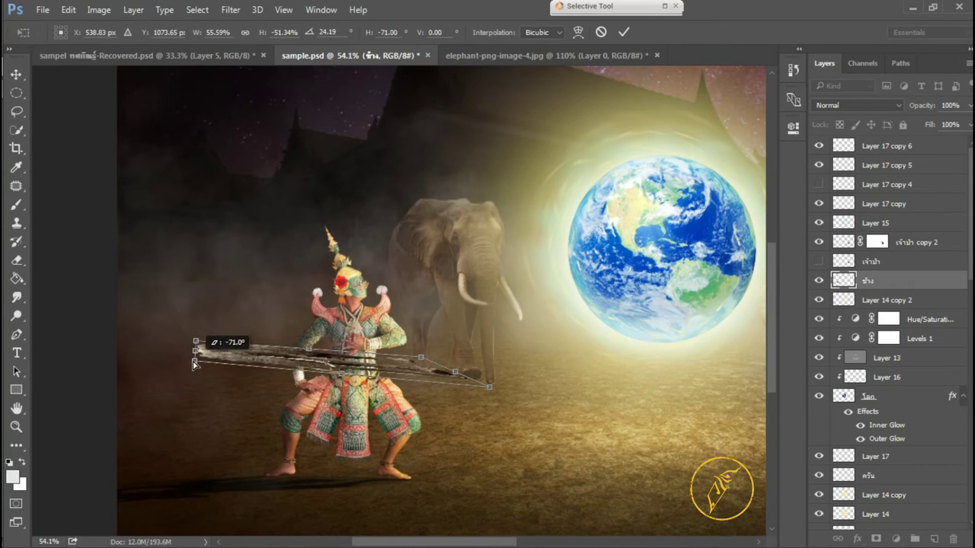
scroll(334, 384, down, 3)
scroll(189, 400, up, 3)
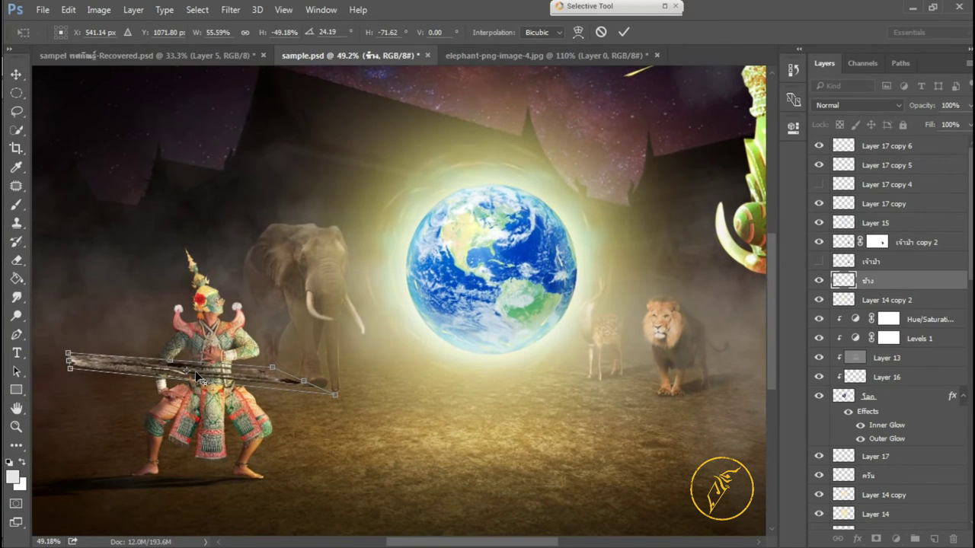
drag(74, 366, 104, 344)
key(Return)
Step: Darken the shadow with Levels and move its layer lower in the stack
key(ctrl+l)
key(Escape)
key(v)
key(ctrl+minus)
scroll(872, 518, down, 5)
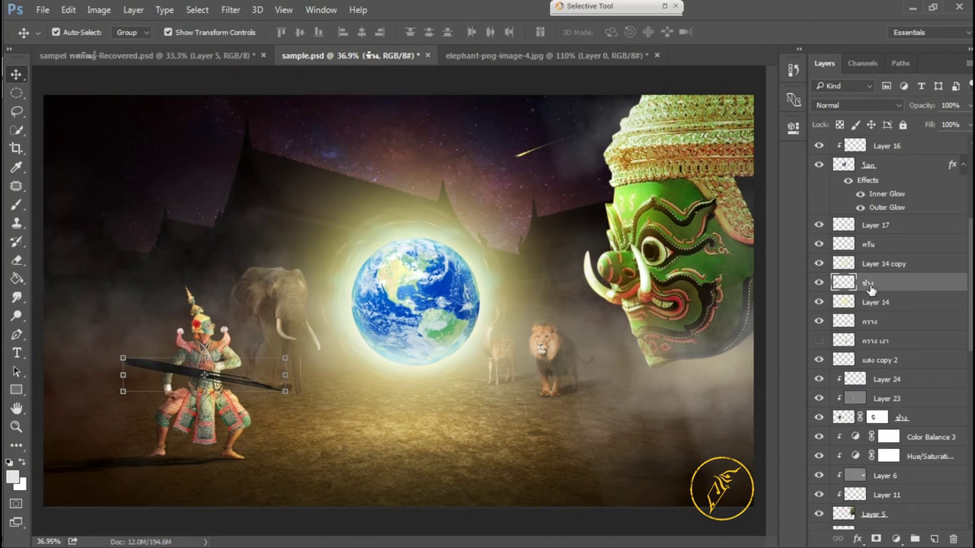
drag(872, 518, 874, 401)
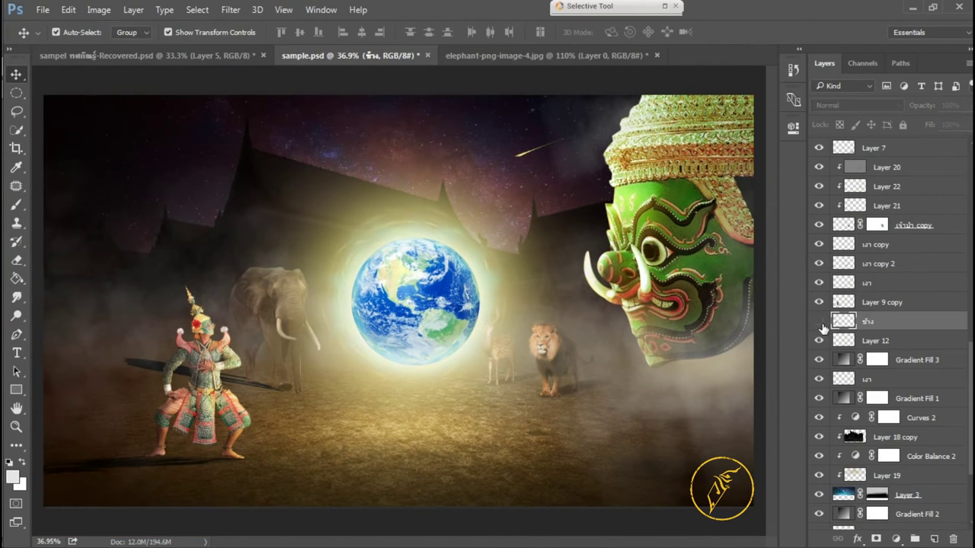
Step: Create a new layer with a dark-filled oval shadow in Multiply mode
key(e)
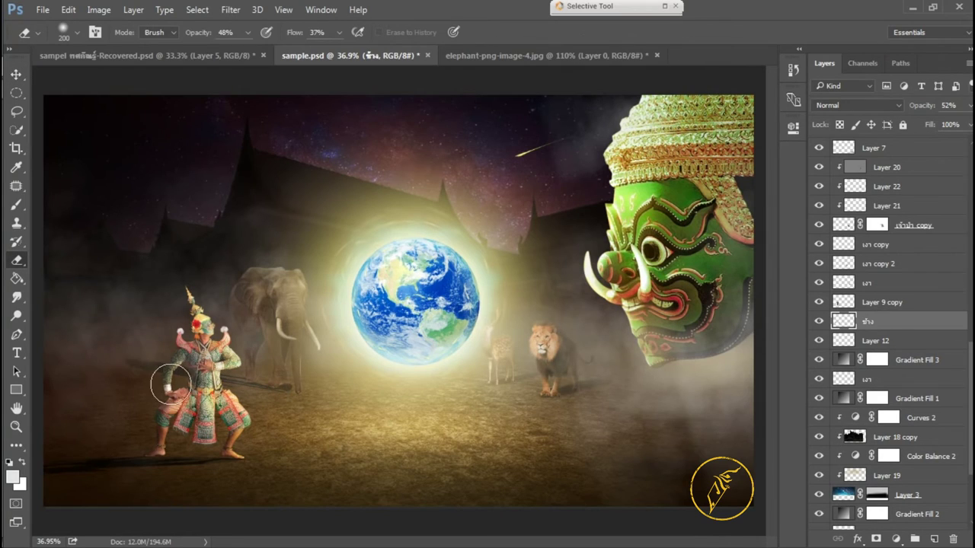
scroll(293, 392, up, 2)
scroll(551, 355, up, 3)
scroll(457, 327, up, 3)
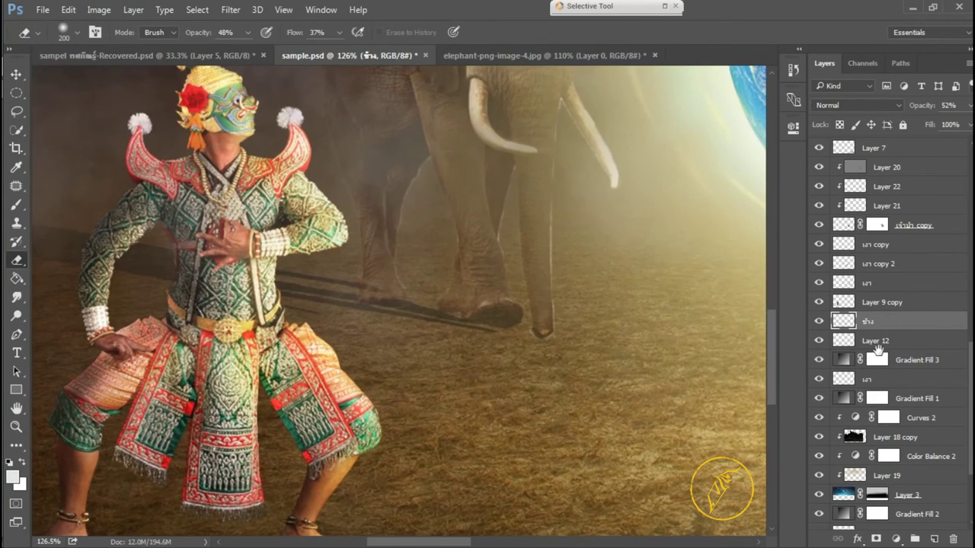
key(ctrl+shift+alt+n)
key(m)
click(456, 335)
click(857, 105)
click(838, 145)
key(ctrl+d)
Step: Move the oval shadow left, transform it, and fade it to 57% opacity
key(v)
mouse_move(408, 341)
mouse_down()
mouse_move(355, 344)
mouse_move(130, 261)
mouse_up()
key(ctrl+t)
key(5)
key(7)
scroll(536, 263, down, 4)
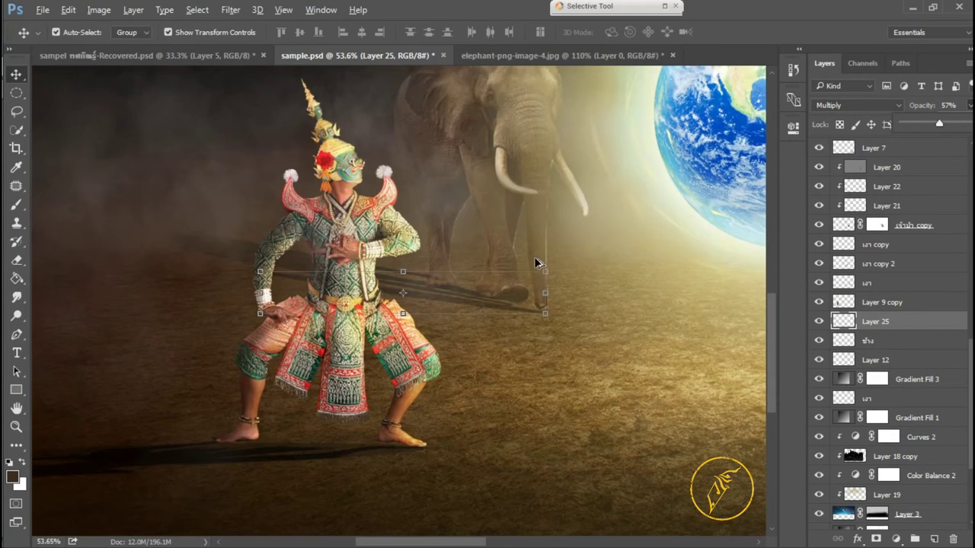
scroll(468, 275, down, 2)
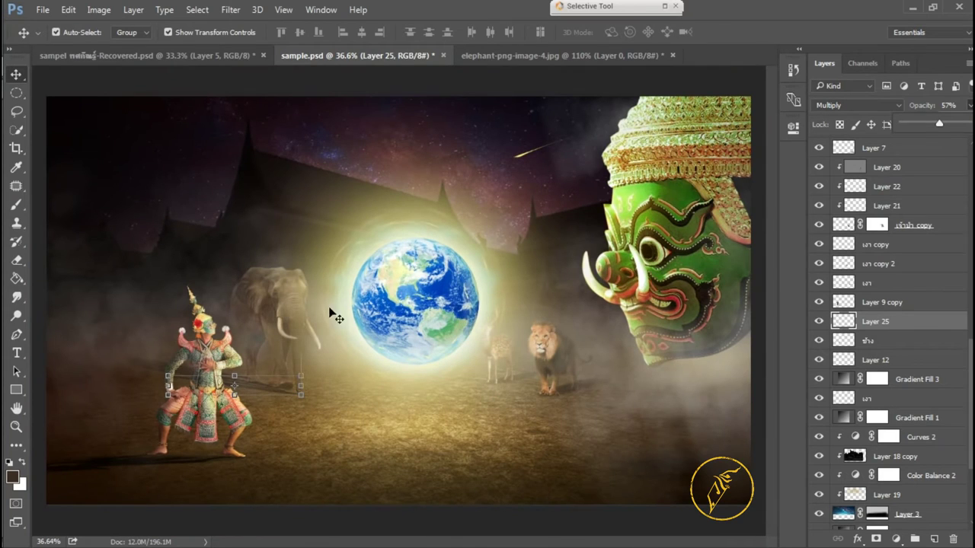
scroll(956, 144, up, 1)
Step: Select the elephant layer and darken it with a clipped curve
key(b)
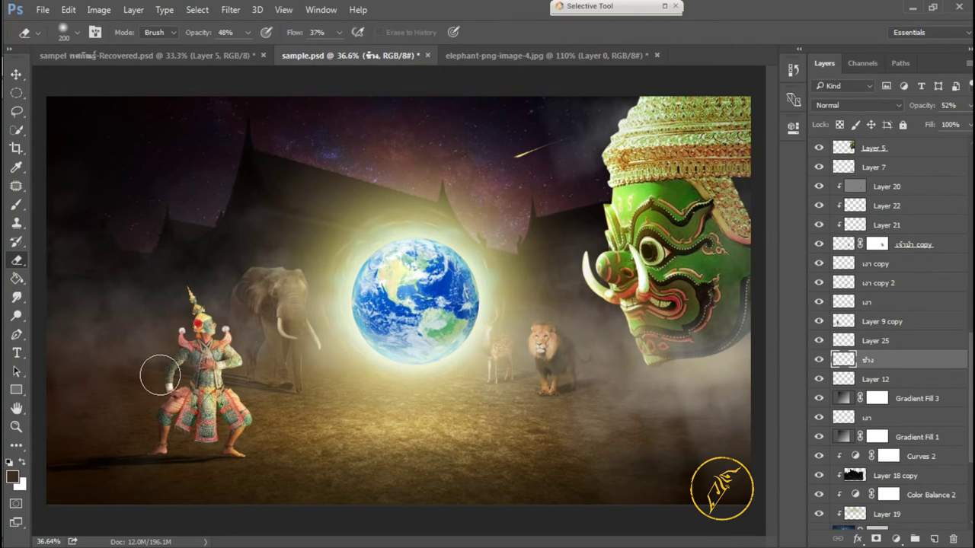
scroll(388, 337, down, 1)
key(v)
click(314, 320)
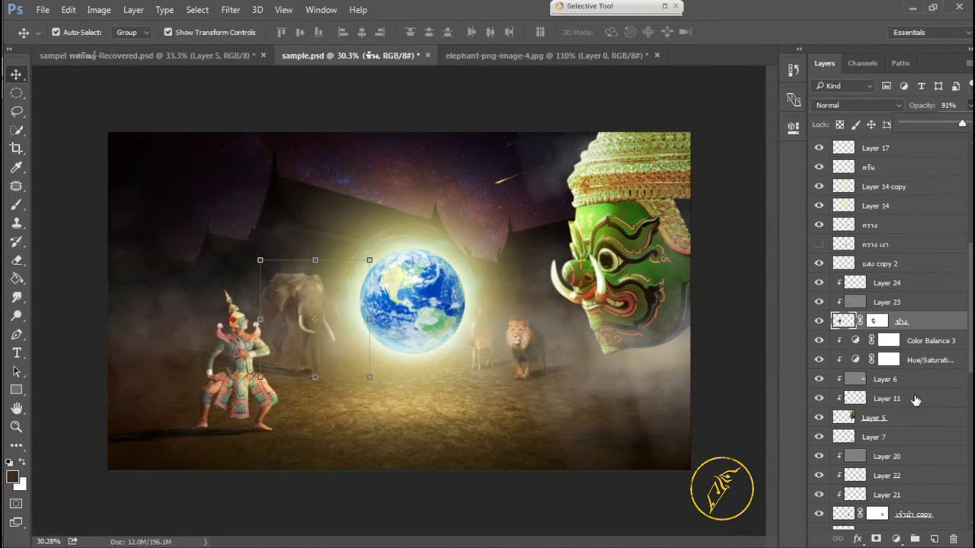
drag(688, 265, 689, 284)
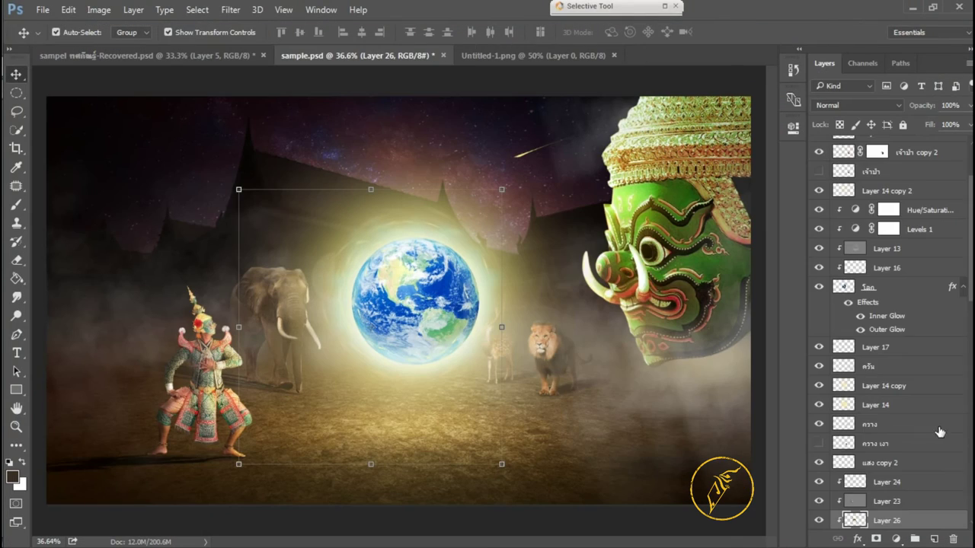
Step: Place the deer image, shrink it, and stand it beside the khon dancer
drag(883, 520, 884, 453)
right_click(472, 278)
key(Escape)
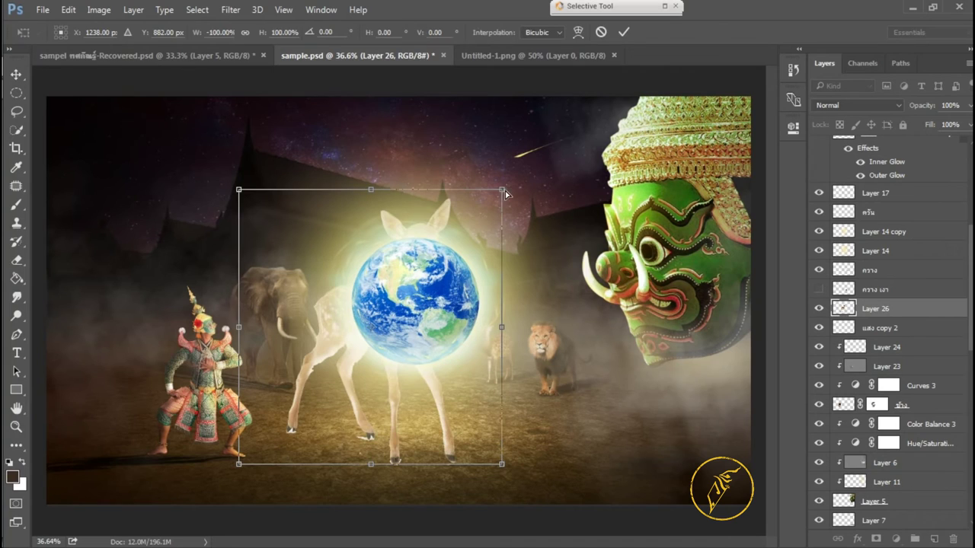
drag(506, 186, 277, 347)
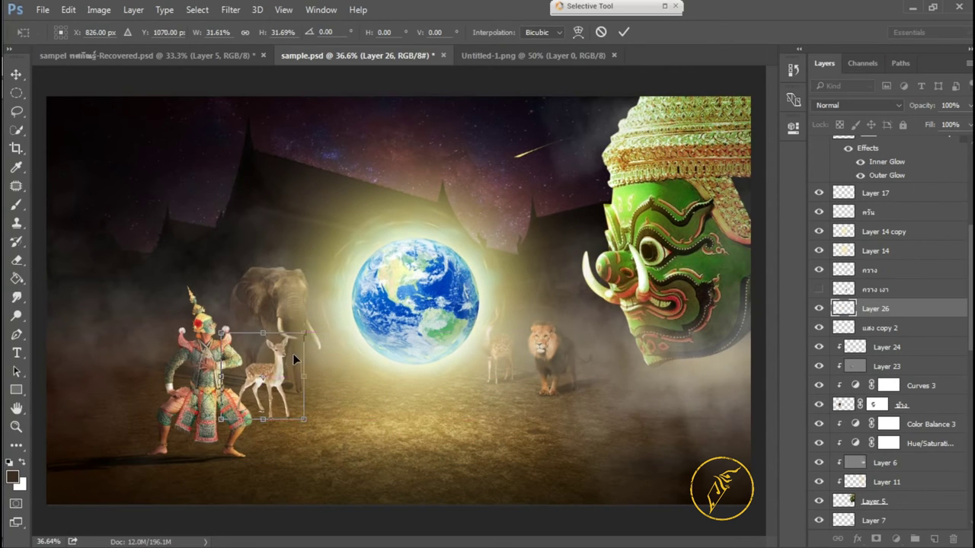
key(Return)
mouse_move(272, 370)
mouse_down()
mouse_move(307, 373)
mouse_move(285, 372)
mouse_up()
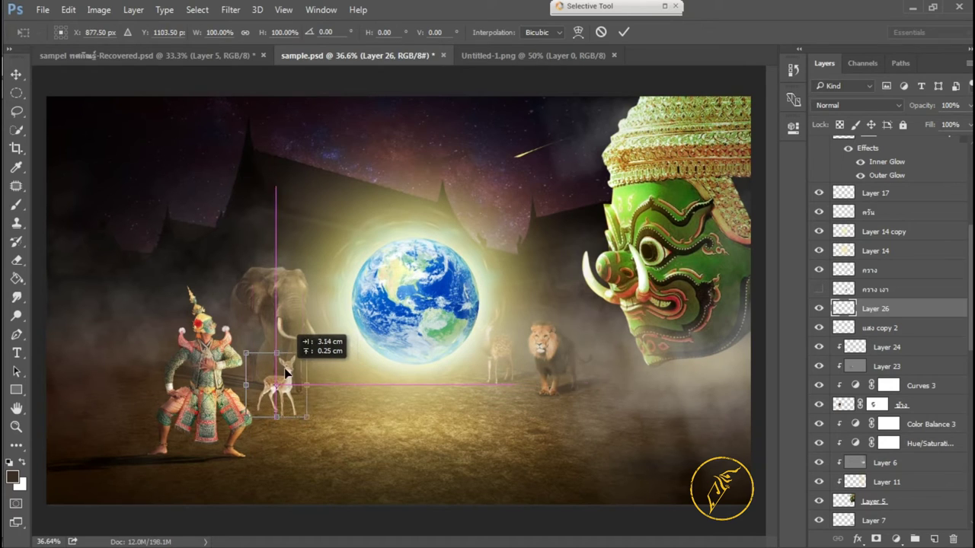
key(Return)
Step: Duplicate the deer layer and hide the original
click(883, 311)
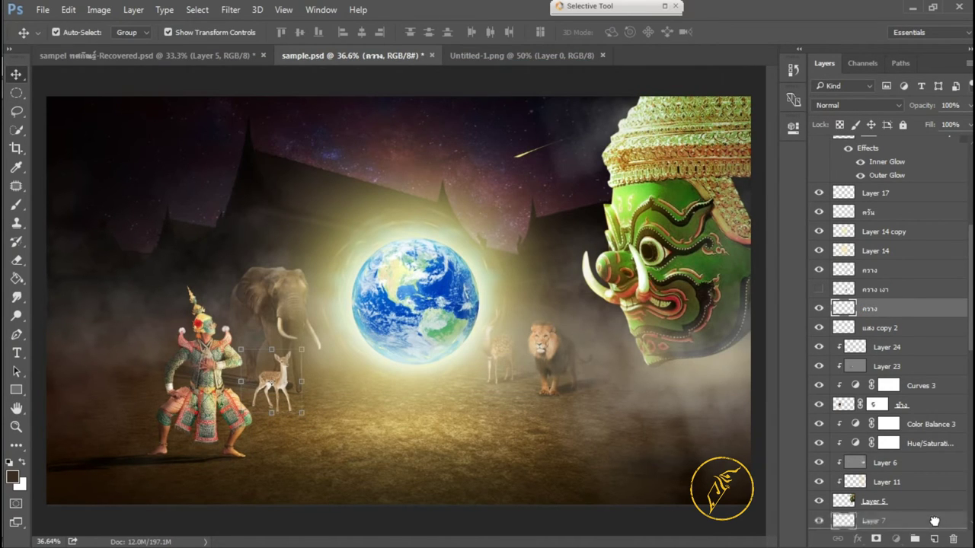
drag(933, 521, 933, 538)
click(818, 327)
Step: Darken the deer copy with Curves and add a clipped Hue/Saturation adjustment
key(ctrl+m)
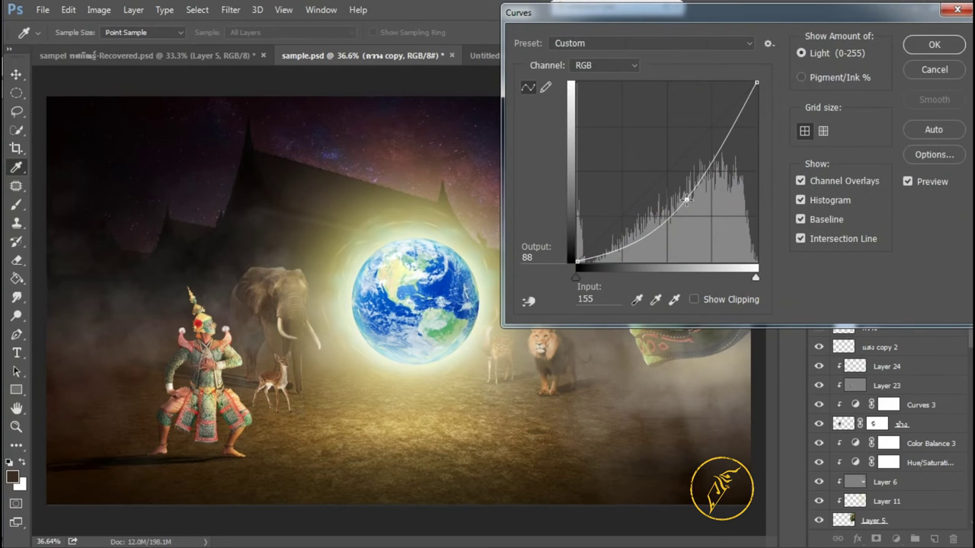
click(934, 47)
click(896, 538)
click(868, 360)
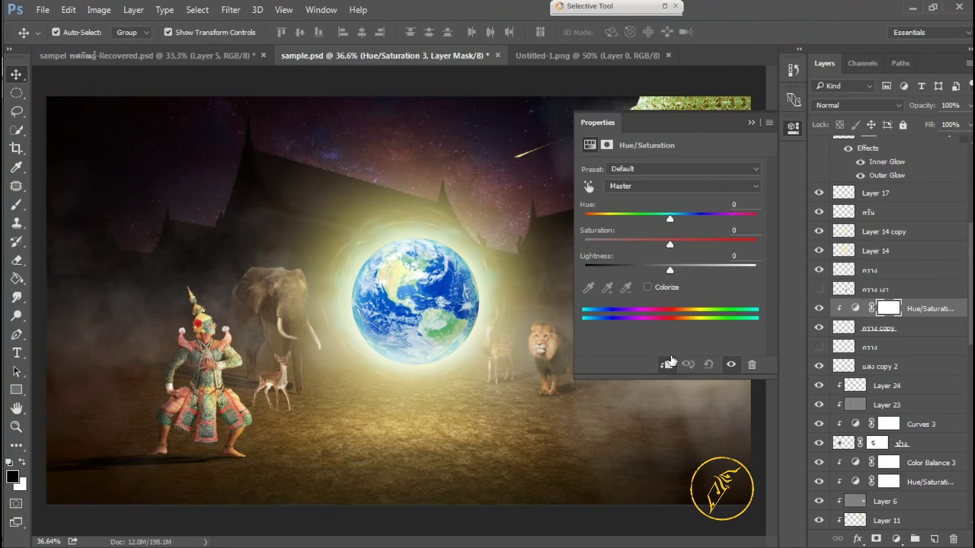
click(750, 122)
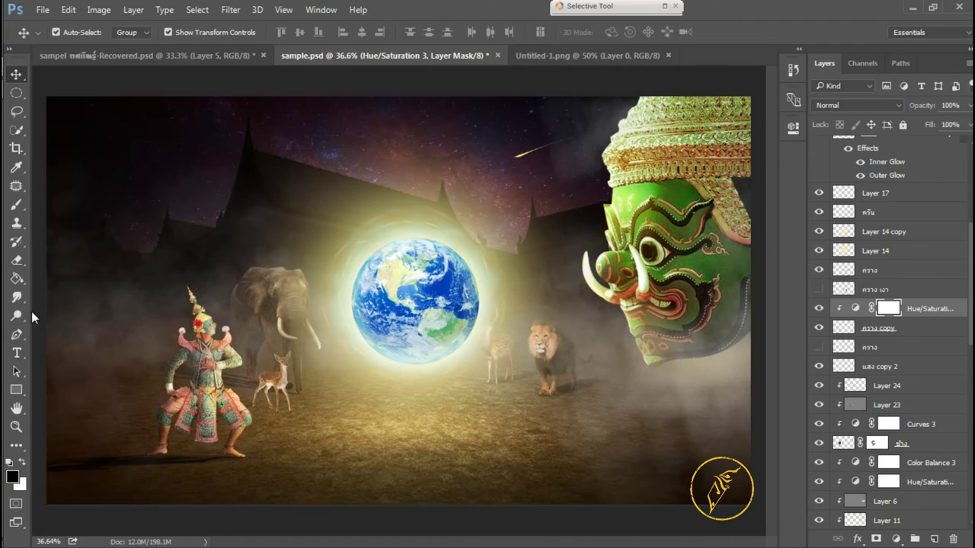
Step: Dodge highlights on the deer copy
key(o)
scroll(293, 354, up, 5)
scroll(297, 350, up, 5)
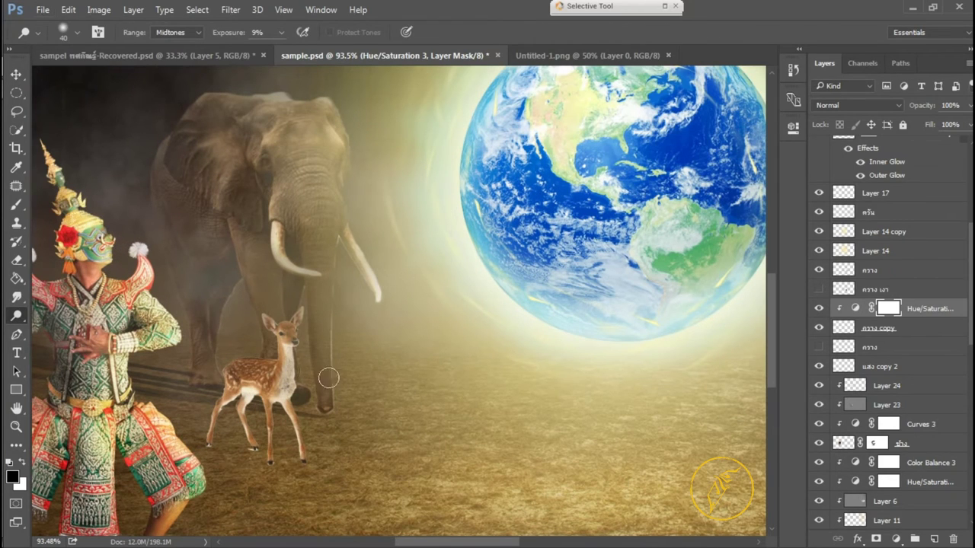
key(alt+bracketleft)
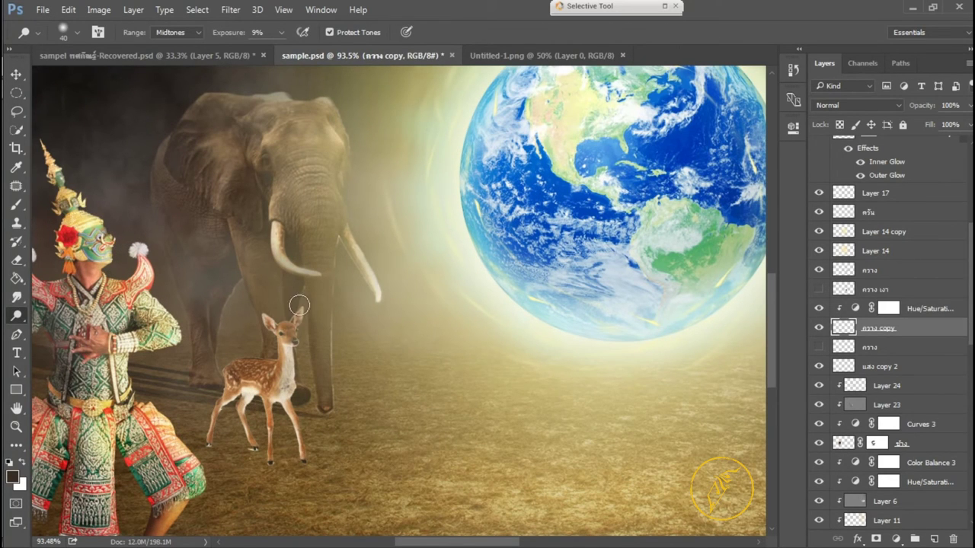
scroll(428, 339, down, 5)
scroll(461, 373, up, 2)
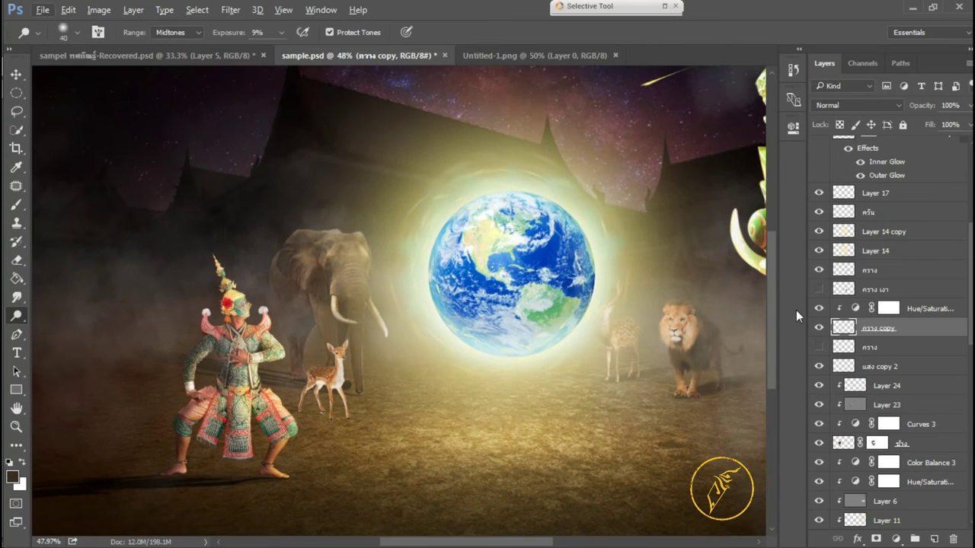
Step: Add a clipped 50% grey Linear Light layer above the deer copy
key(ctrl+shift+alt+n)
click(67, 9)
click(109, 195)
click(858, 105)
click(826, 279)
key(shift+o)
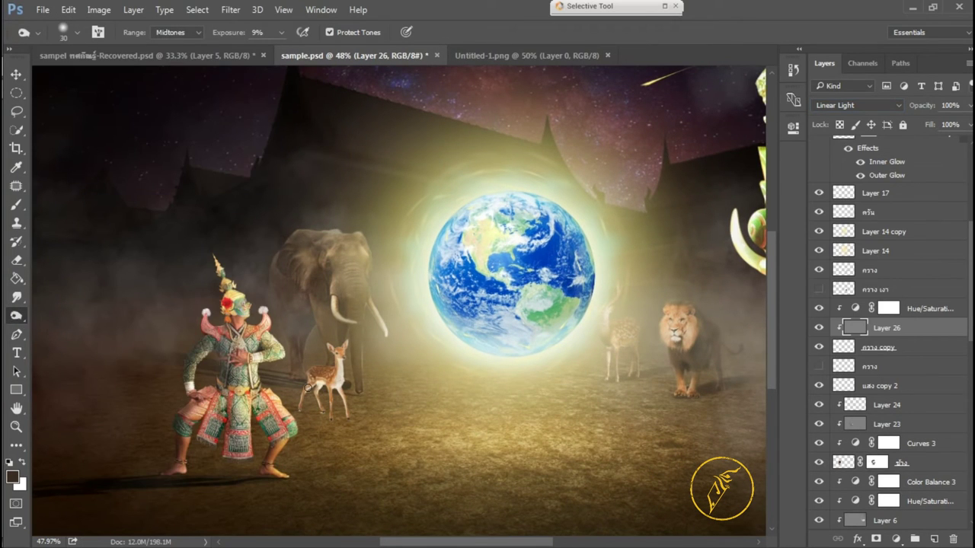
Step: Add a layer mask to the deer copy and paint on it around the deer
click(866, 349)
key(b)
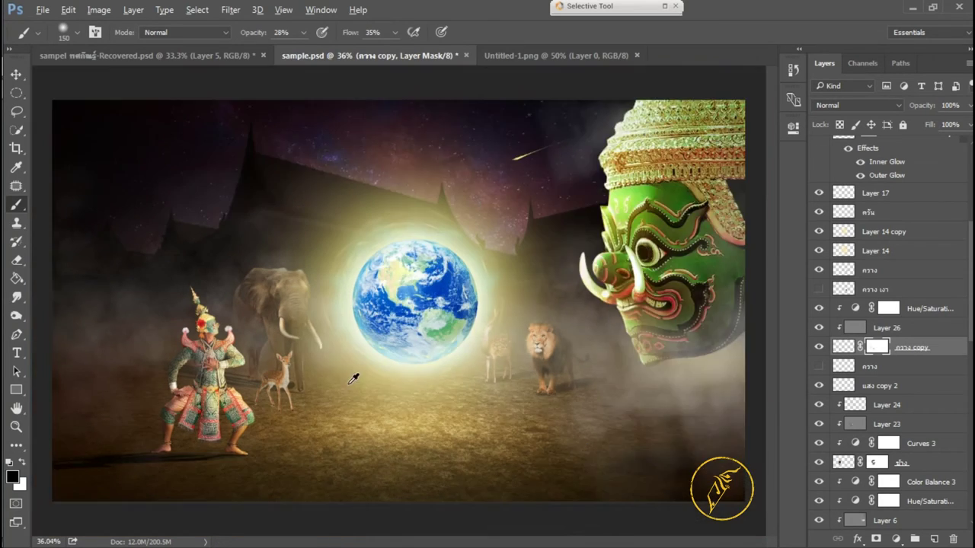
key(v)
key(b)
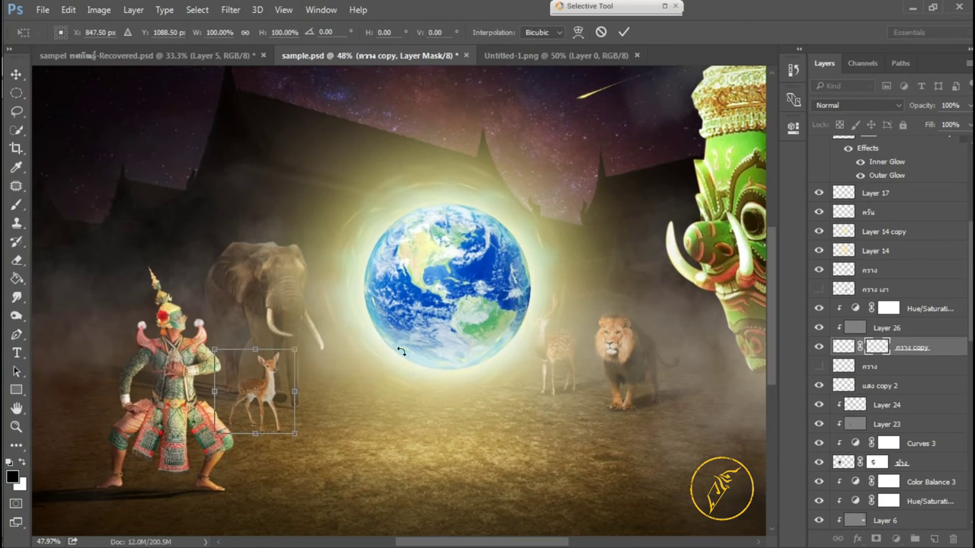
click(22, 463)
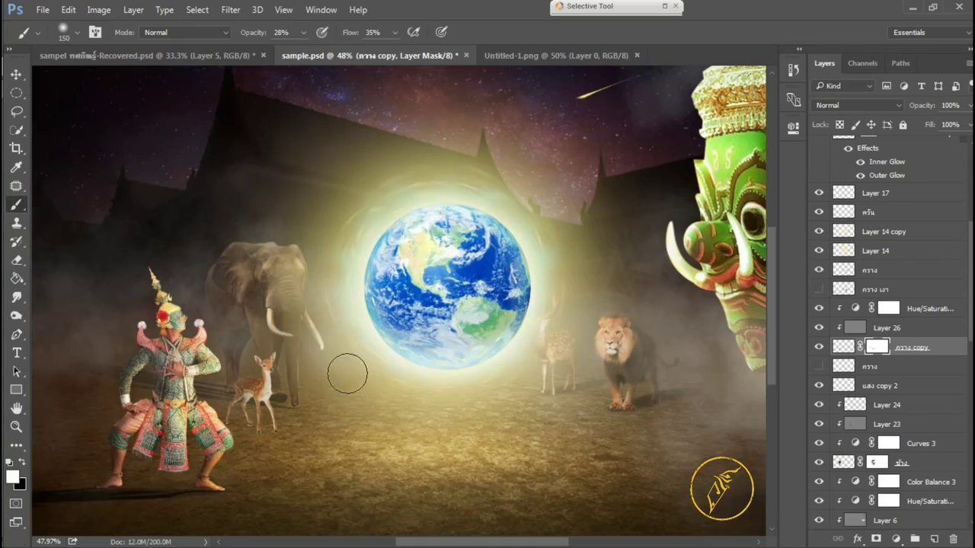
Step: Show the original กวาง deer layer and begin transforming it into a shadow
key(v)
key(ctrl+plus)
key(ctrl+t)
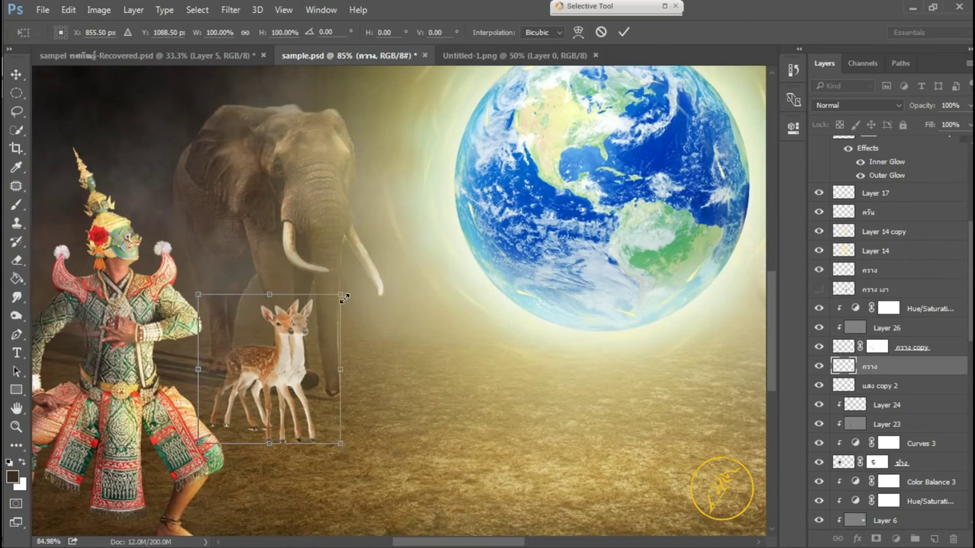
scroll(302, 299, down, 2)
drag(301, 300, 416, 308)
Step: Skew the deer copy flat along the ground and turn it solid black with Levels output 0–1
drag(396, 291, 131, 347)
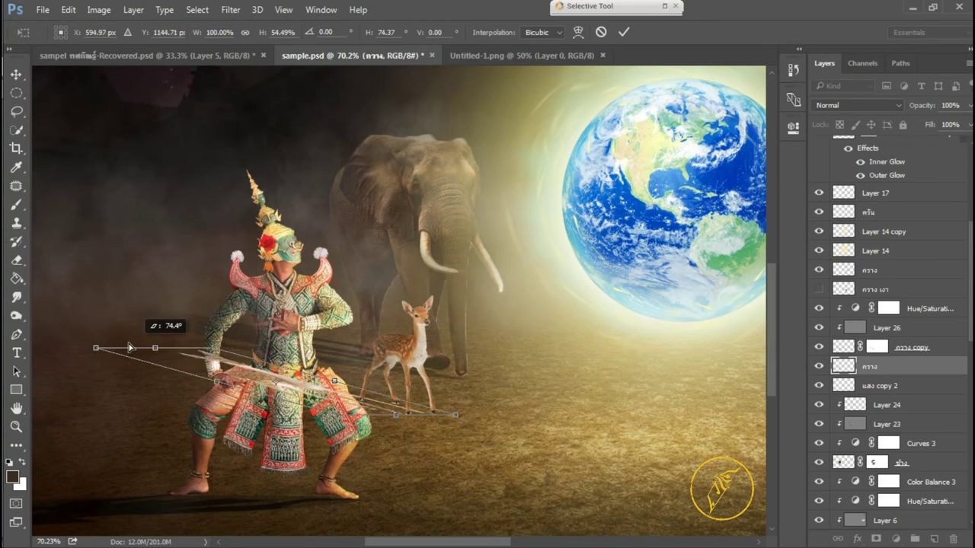
key(Return)
key(ctrl+l)
drag(749, 262, 570, 262)
click(806, 74)
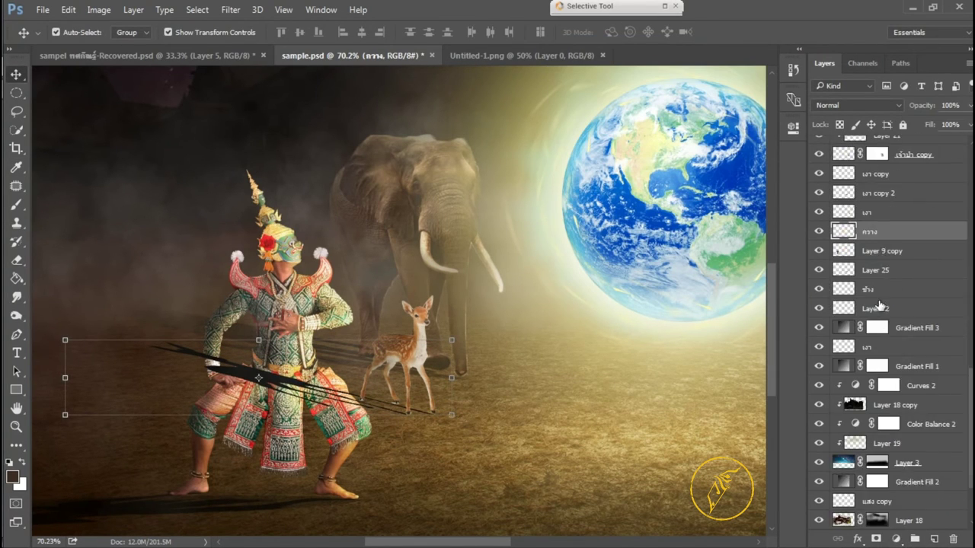
Step: Lower the shadow's opacity to about 66% and reshape it under the deer's legs
key(e)
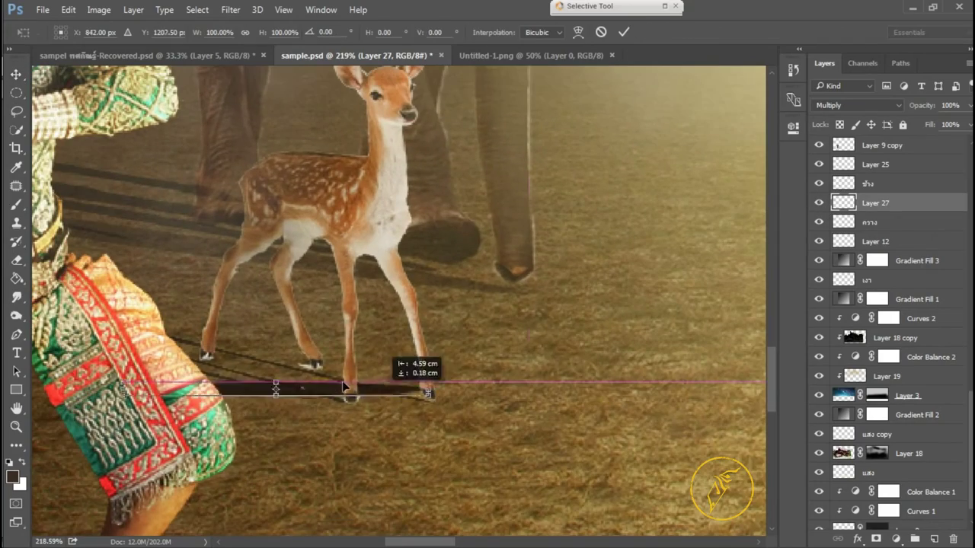
drag(383, 411, 259, 368)
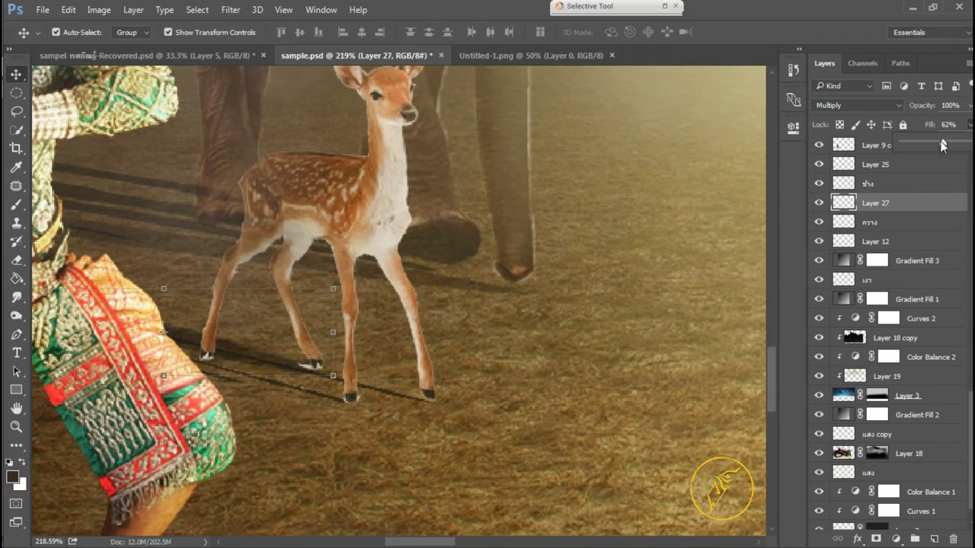
scroll(419, 265, down, 5)
key(Return)
drag(422, 297, 411, 309)
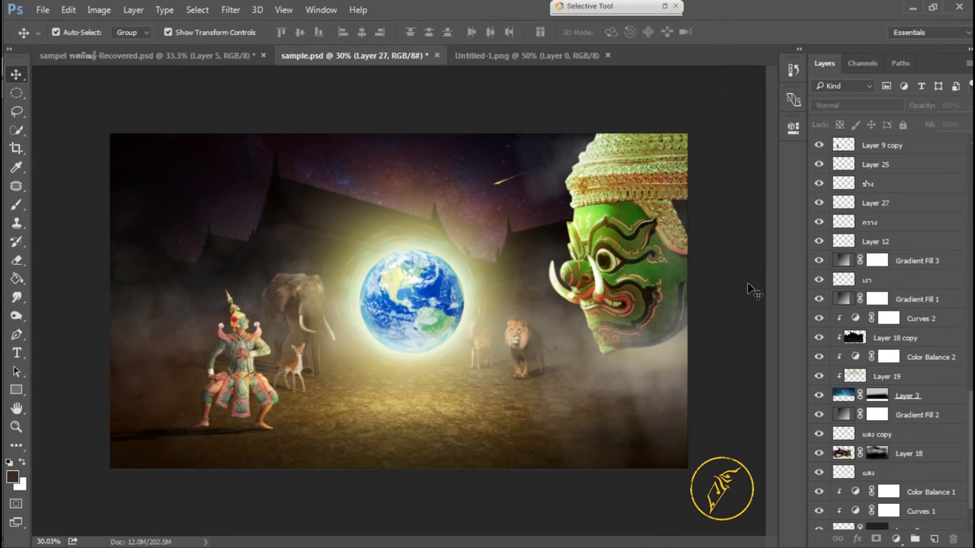
scroll(876, 320, down, 1)
click(845, 367)
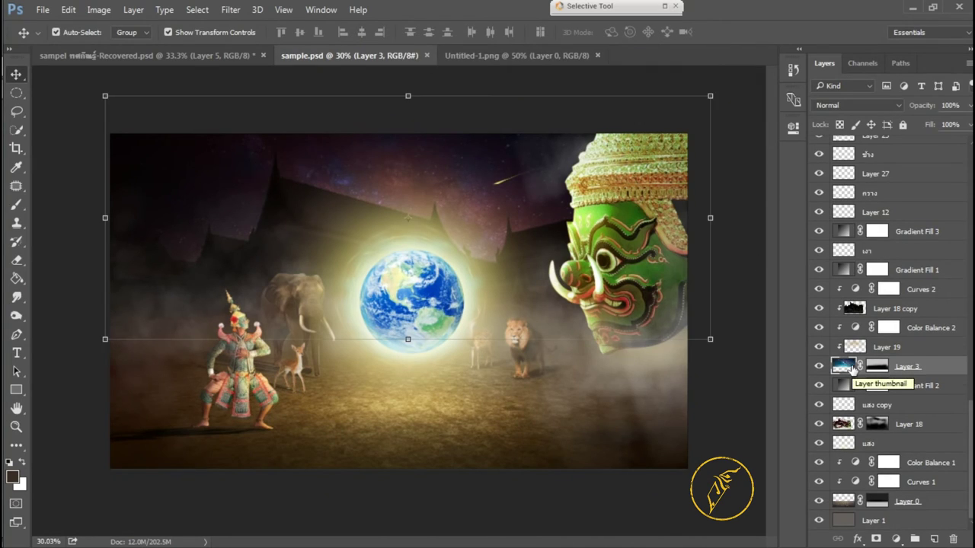
Step: Bring the rabbit image into the composite and scale it beside the deer
double_click(855, 327)
click(655, 56)
key(ctrl+o)
double_click(625, 268)
mouse_move(625, 268)
mouse_down()
mouse_move(396, 350)
mouse_move(308, 415)
mouse_up()
key(ctrl+t)
scroll(309, 415, up, 3)
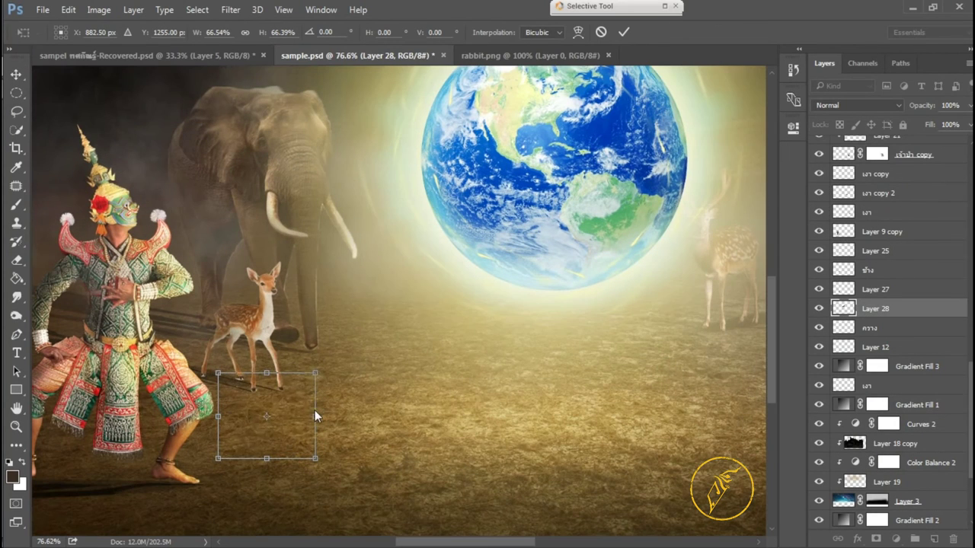
mouse_move(319, 380)
mouse_down()
mouse_move(292, 403)
mouse_move(311, 404)
mouse_up()
key(Return)
key(Return)
Step: Boost the rabbit's saturation and brighten its tones
key(ctrl+m)
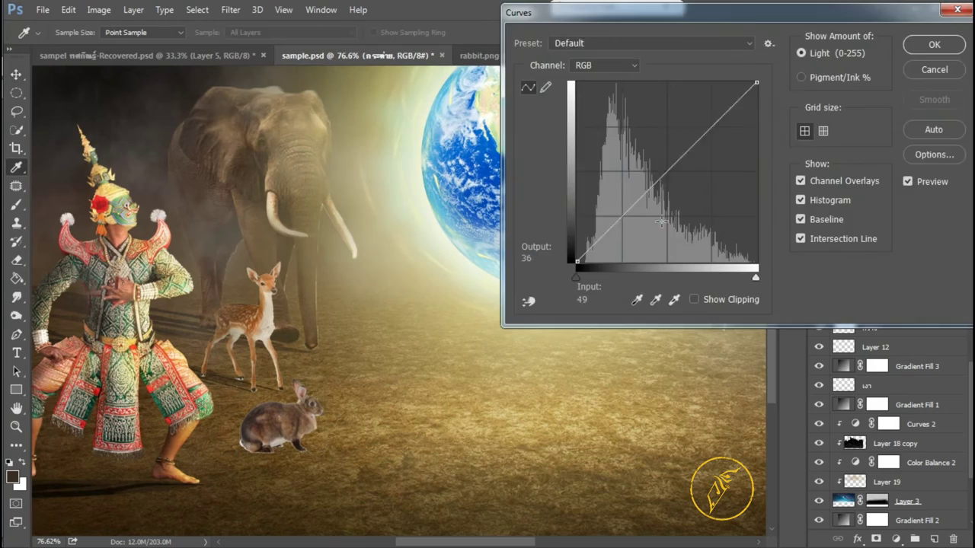
key(Escape)
key(ctrl+u)
drag(656, 226, 667, 225)
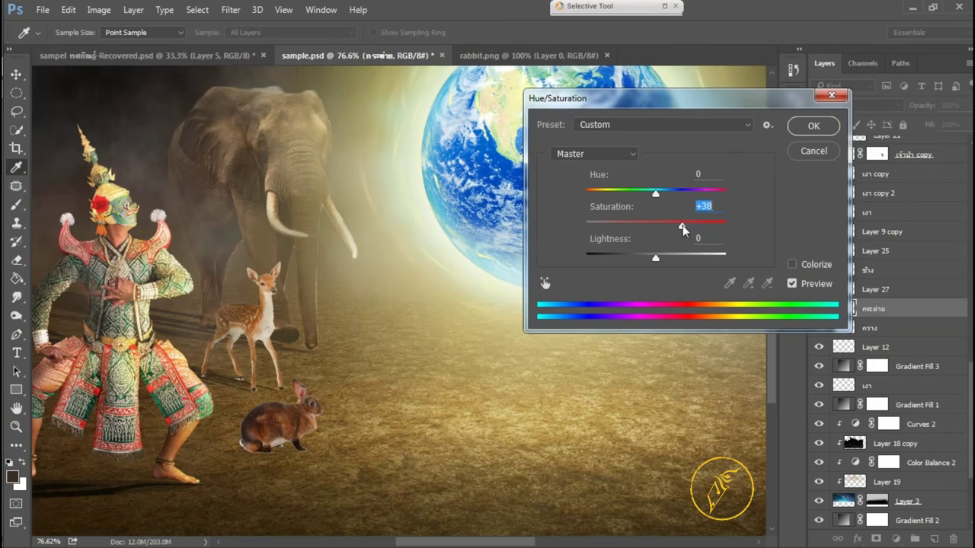
key(Return)
scroll(396, 409, up, 5)
scroll(396, 408, up, 1)
Step: Add an empty layer above the rabbit and pick a light tan brush colour
key(r)
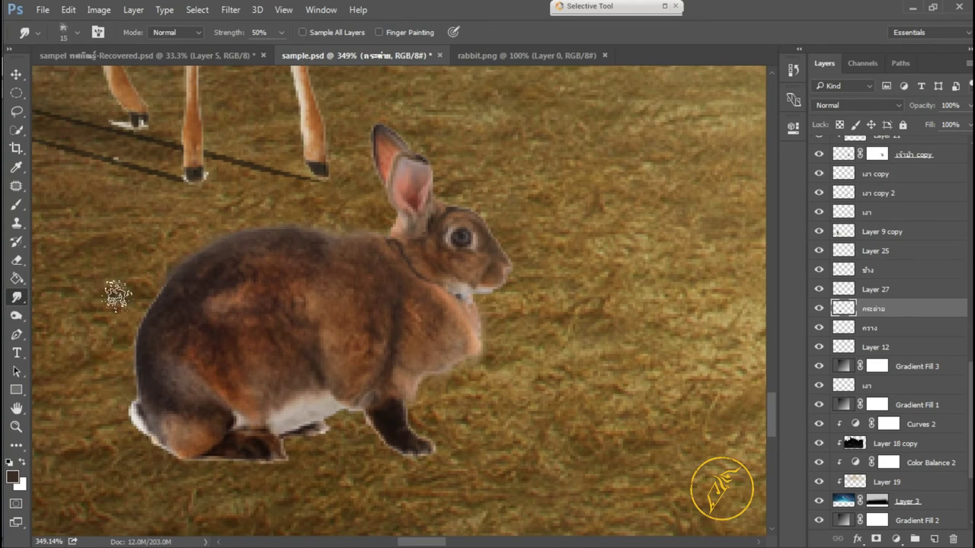
scroll(512, 330, down, 5)
key(ctrl+shift+alt+n)
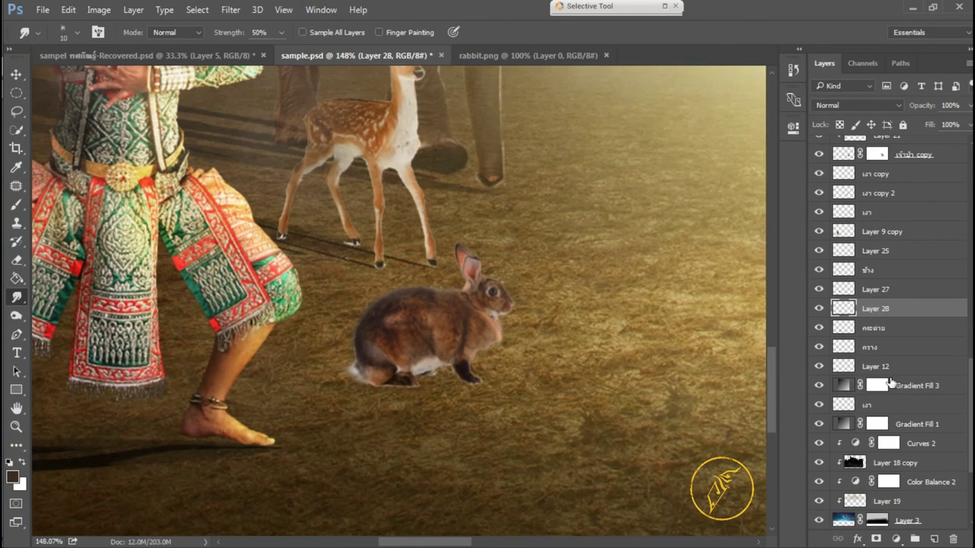
key(b)
alt+click(327, 271)
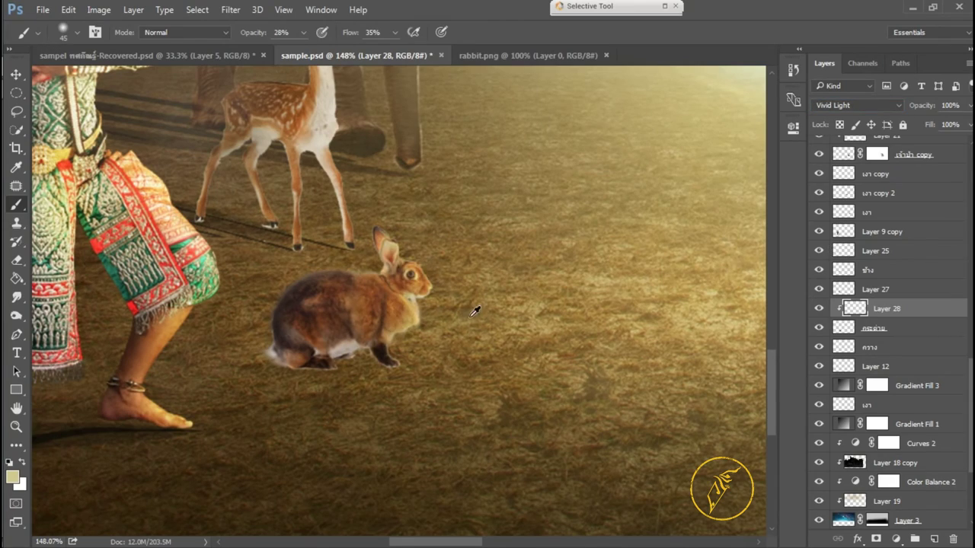
scroll(424, 236, down, 5)
scroll(419, 261, up, 5)
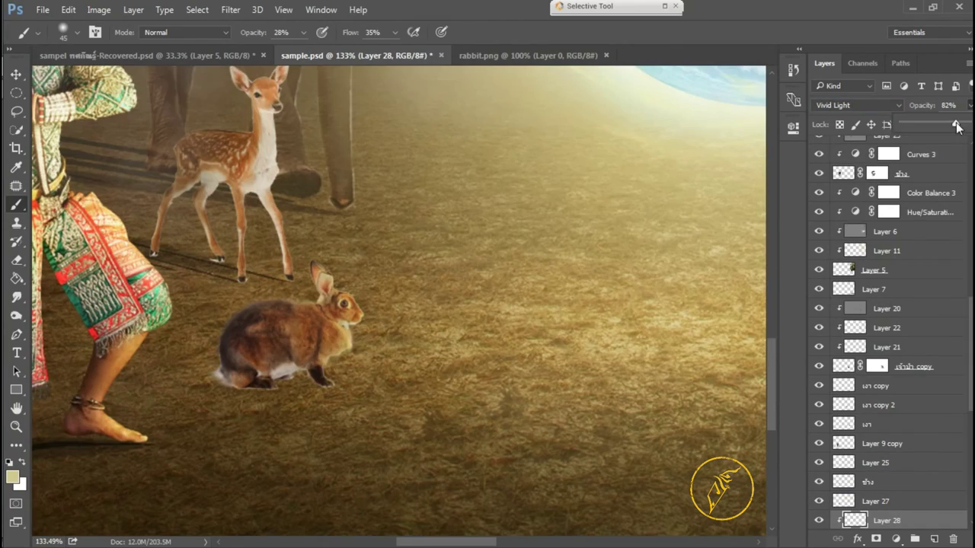
Step: Select the rabbit layer and add a layer mask to it
key(v)
scroll(441, 266, down, 4)
scroll(443, 268, up, 1)
click(375, 327)
scroll(375, 330, up, 8)
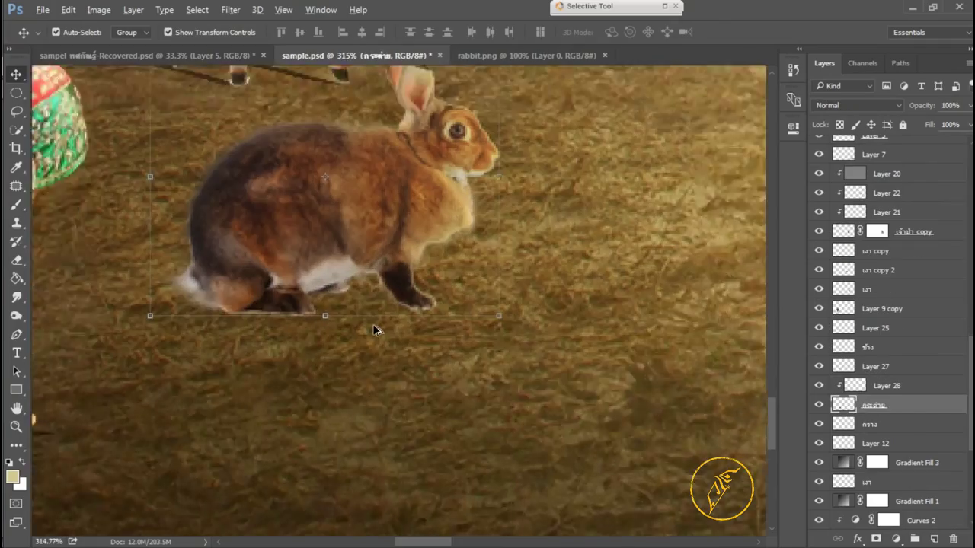
key(b)
scroll(272, 294, down, 3)
scroll(622, 329, up, 2)
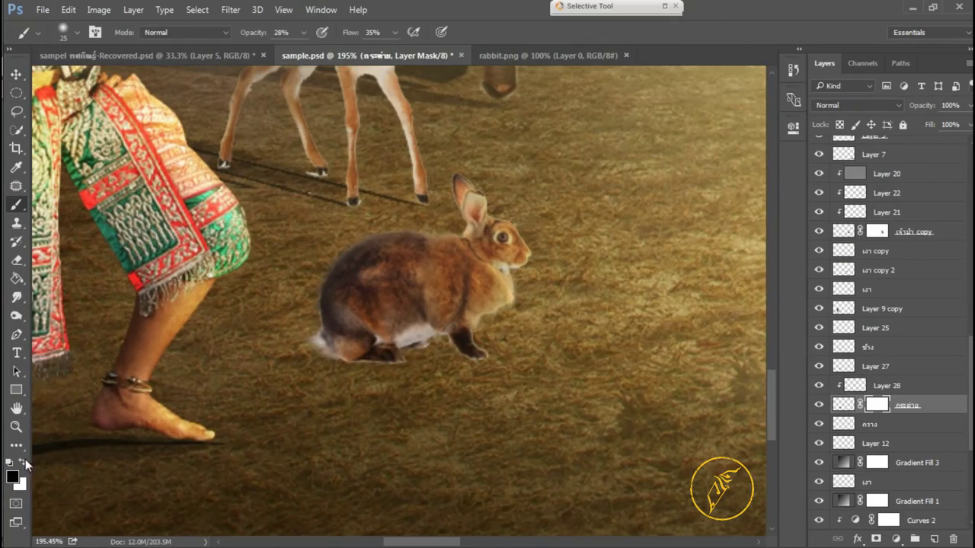
scroll(559, 295, down, 3)
Step: Paint the rabbit's edges with a small full-opacity black brush and apply the mask
key(0)
scroll(447, 343, down, 3)
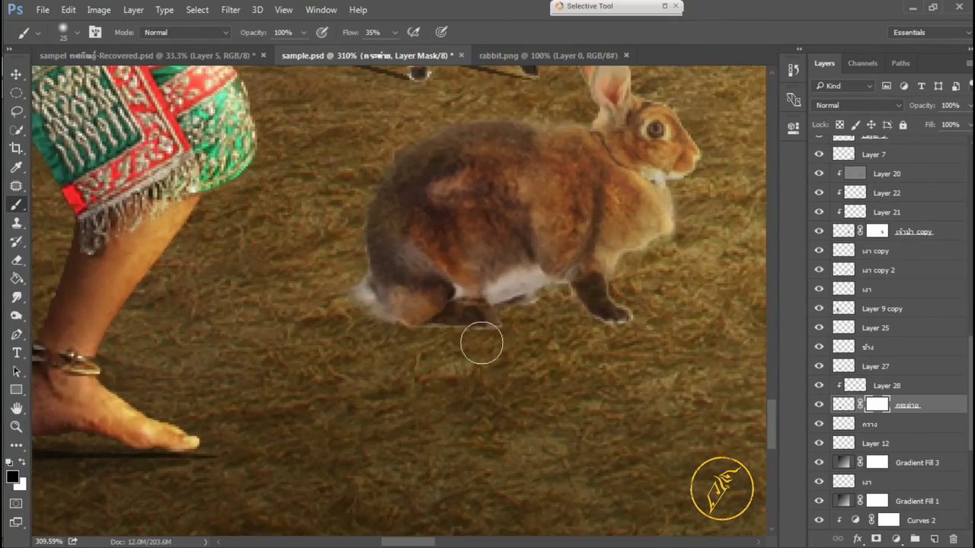
scroll(479, 338, down, 3)
right_click(567, 345)
key(Escape)
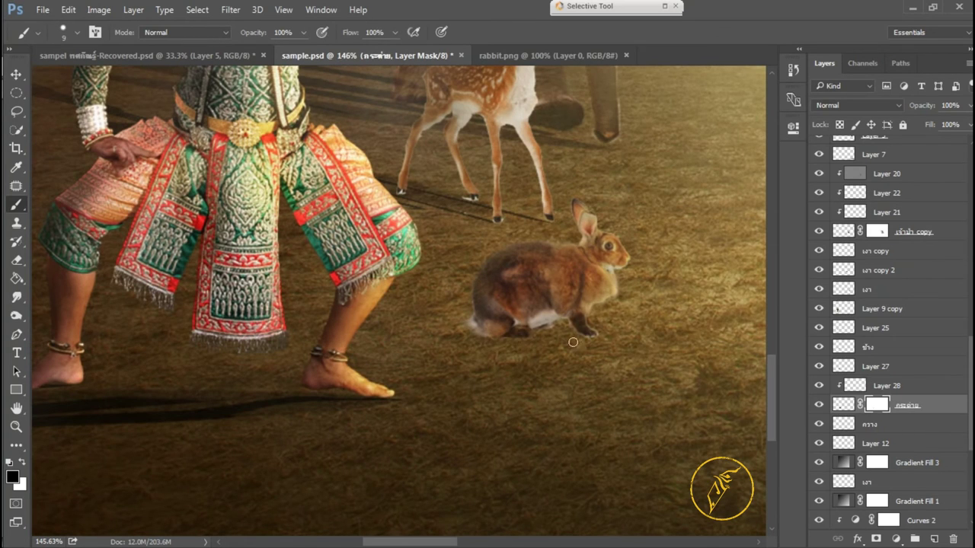
key(v)
key(ctrl+0)
key(Delete)
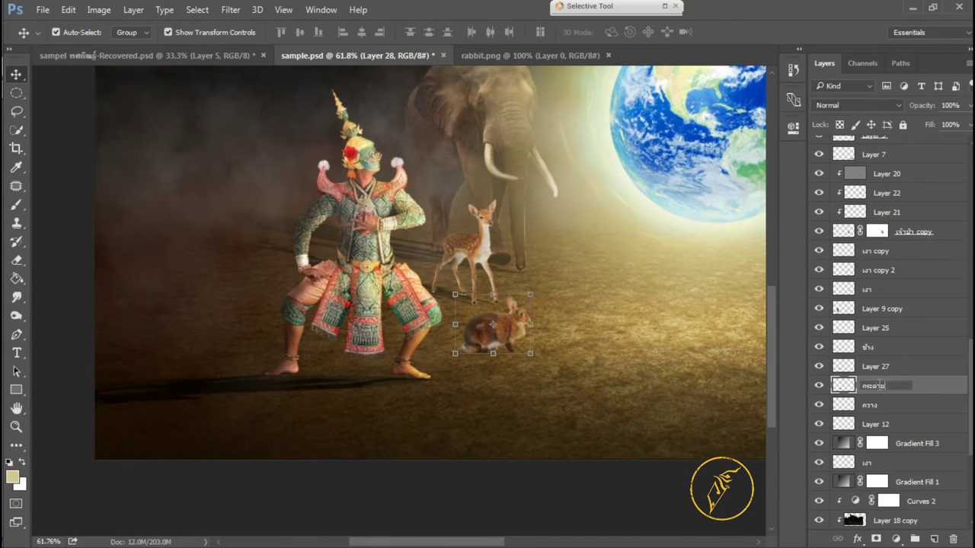
Step: Name the layer กระต่าย, duplicate it, and skew the copy into a flat leftward shadow
text(าย)
key(Return)
key(ctrl+j)
key(ctrl+t)
drag(492, 294, 145, 312)
mouse_move(553, 352)
mouse_down()
mouse_move(580, 302)
mouse_move(578, 325)
mouse_up()
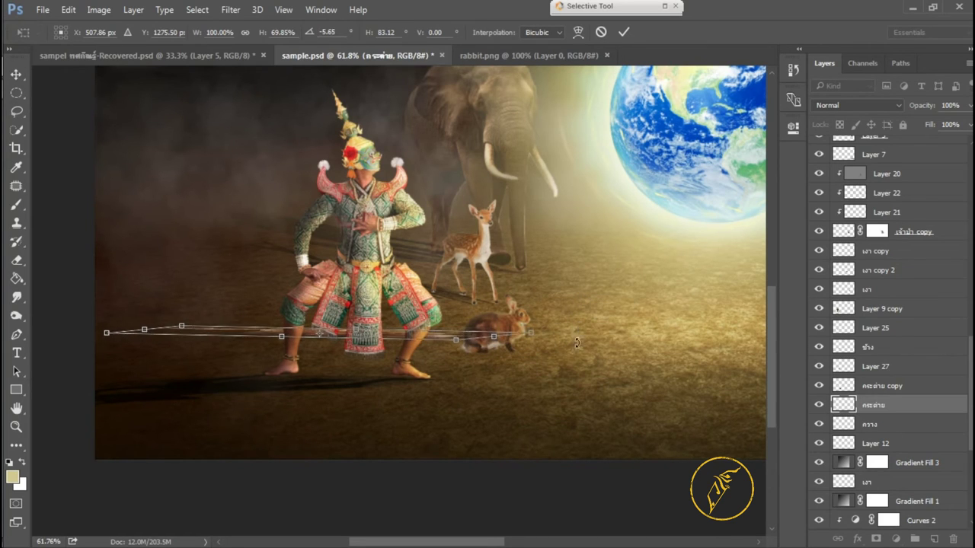
key(Return)
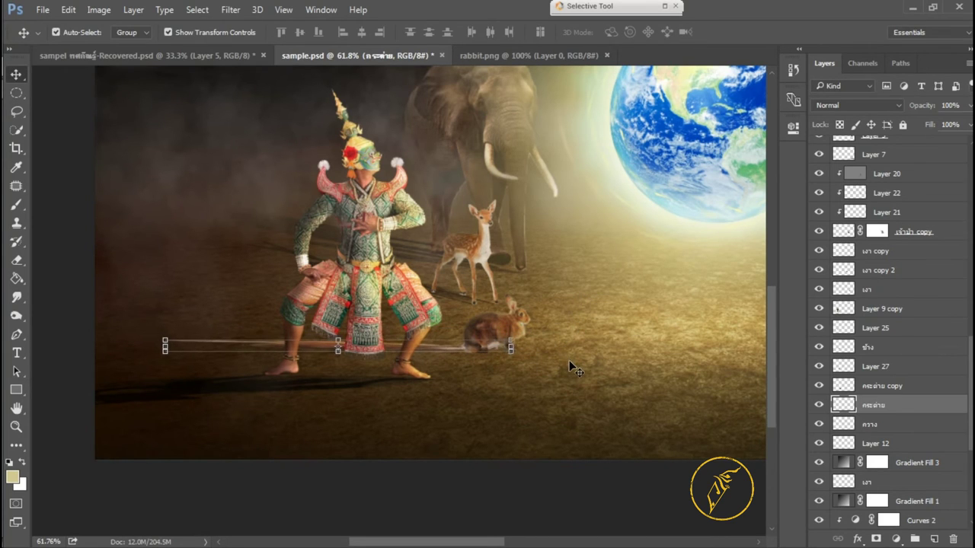
Step: Darken the shadow with Levels and stretch it further to the left
key(ctrl+l)
drag(750, 264, 746, 264)
click(802, 71)
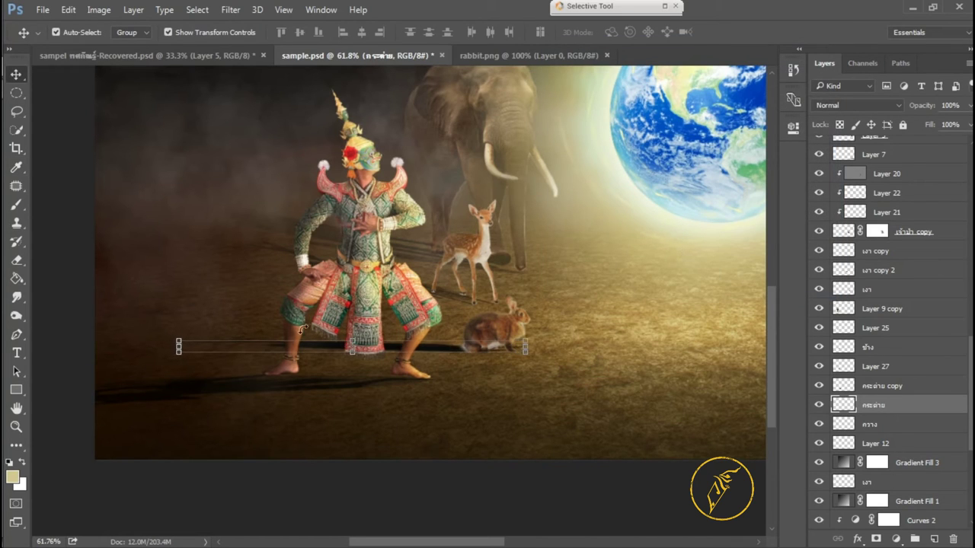
key(ctrl+t)
drag(135, 349, 116, 356)
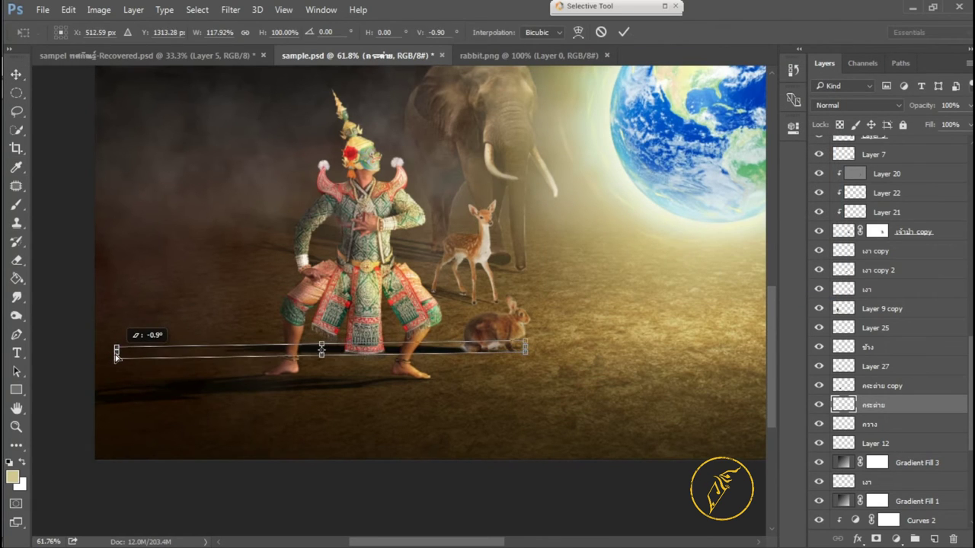
key(Return)
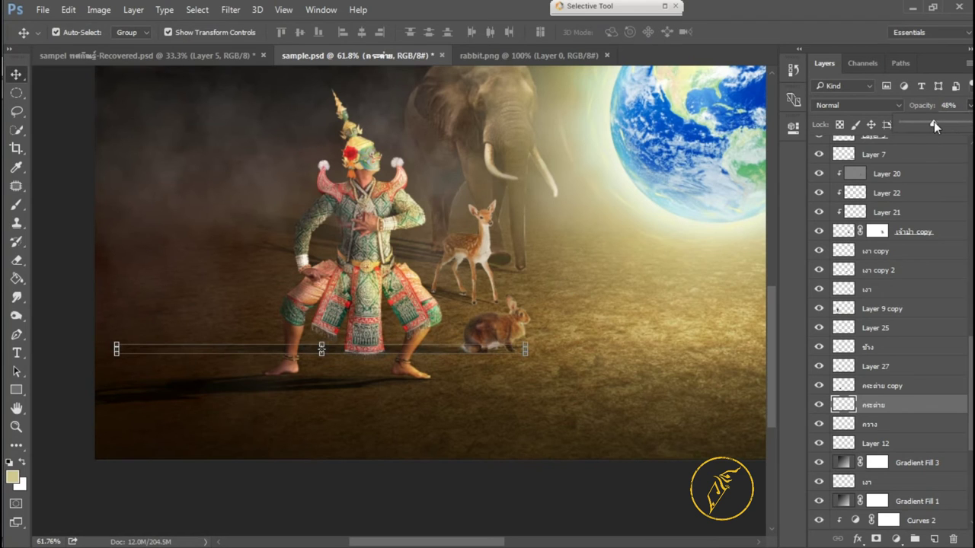
Step: Widen the shadow by extending its right end
scroll(627, 404, down, 8)
scroll(483, 348, up, 2)
scroll(483, 348, up, 5)
scroll(388, 361, up, 2)
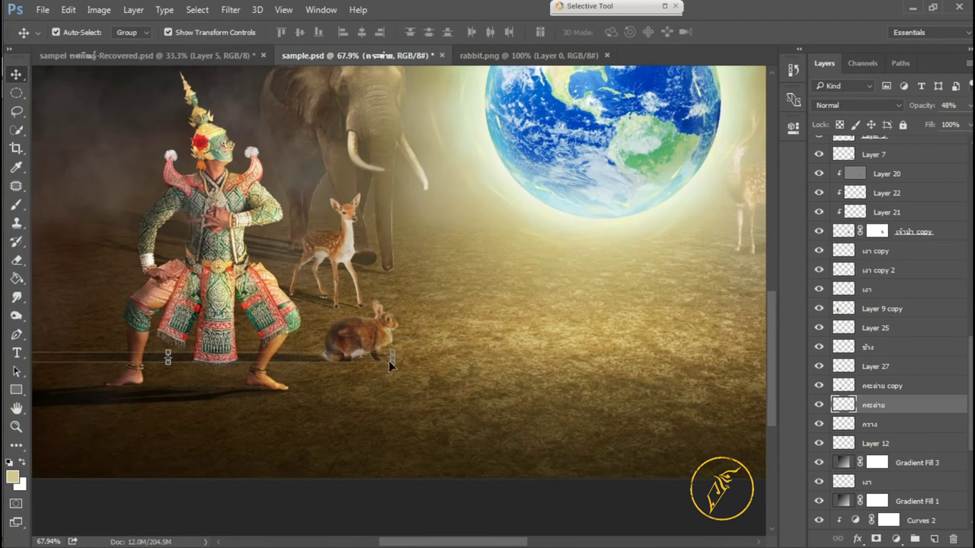
drag(388, 361, 429, 358)
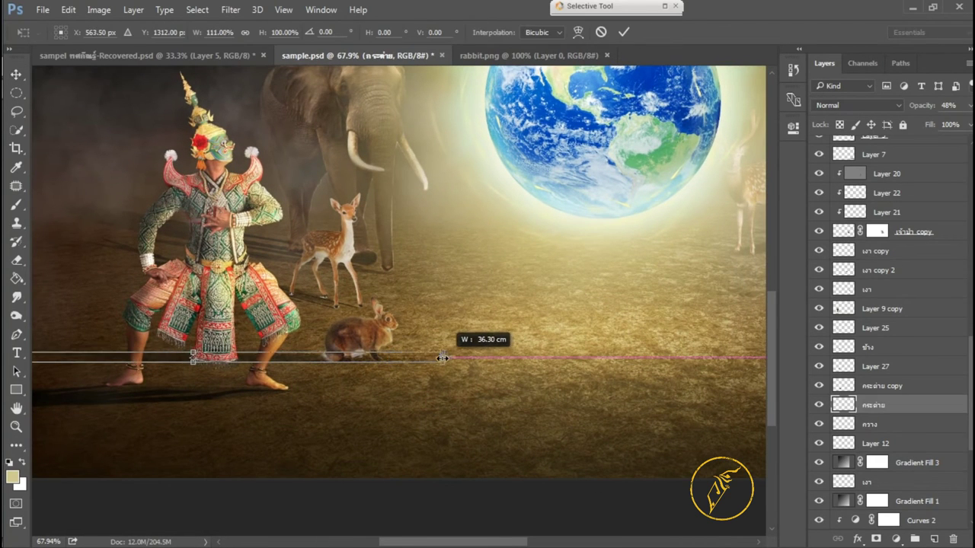
key(Return)
Step: Duplicate the shadow, narrow the copy from its left end and set it to Multiply
key(l)
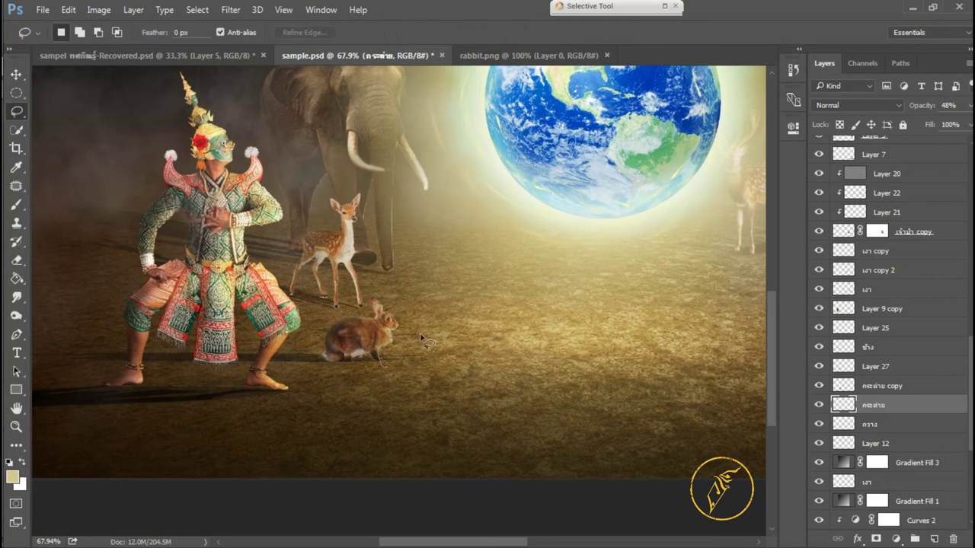
scroll(427, 389, down, 3)
key(v)
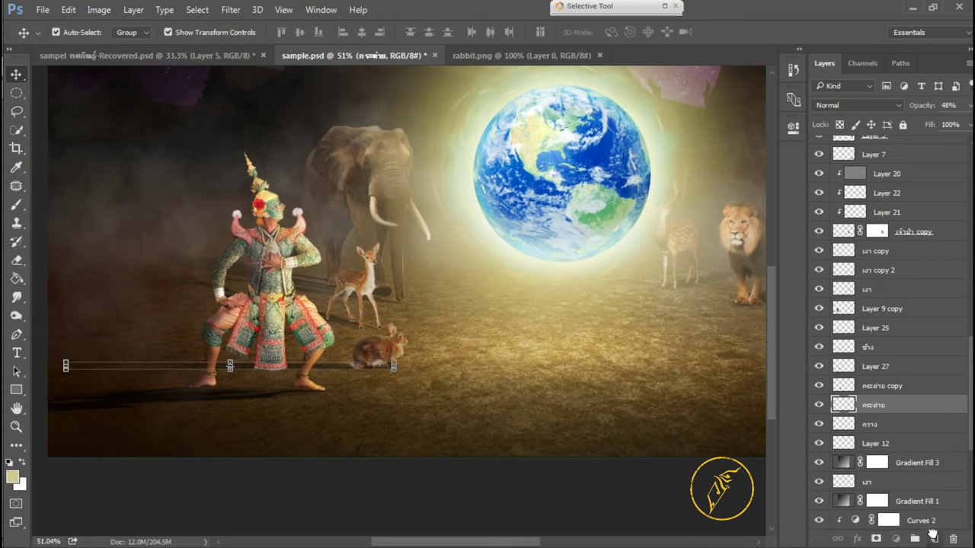
drag(933, 536, 932, 535)
drag(66, 365, 215, 367)
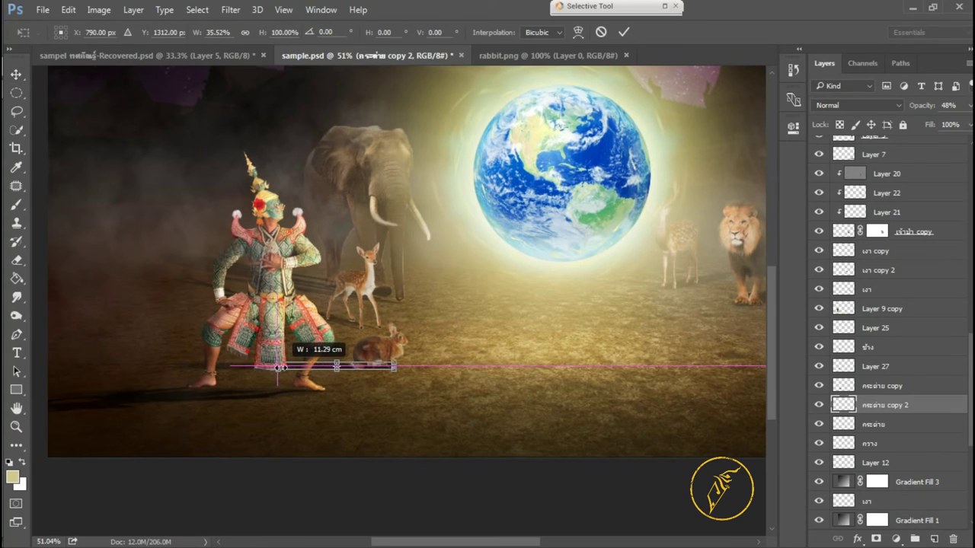
key(Return)
click(857, 105)
click(841, 157)
click(463, 422)
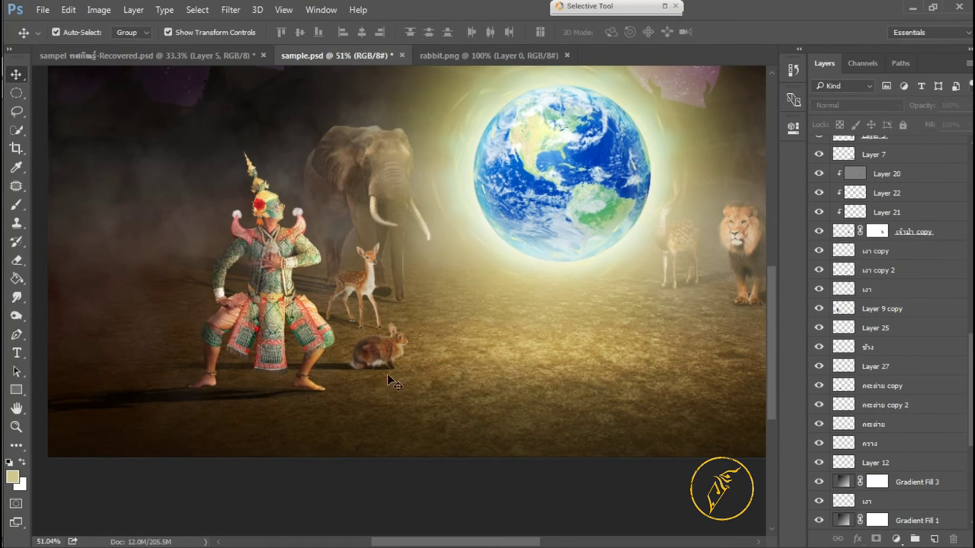
scroll(423, 373, up, 3)
scroll(423, 373, right, 5)
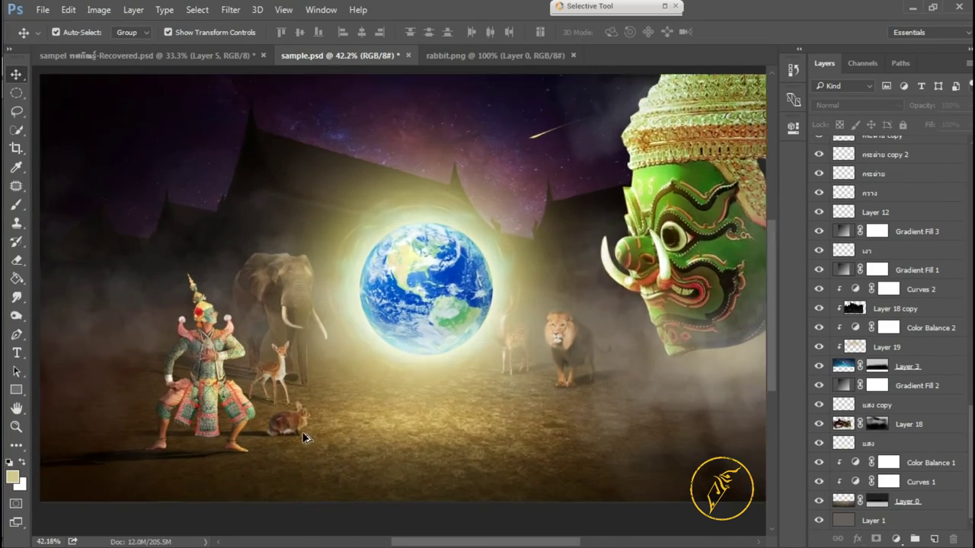
Step: Brighten the rabbit's fur with the Dodge tool
key(o)
scroll(320, 388, up, 4)
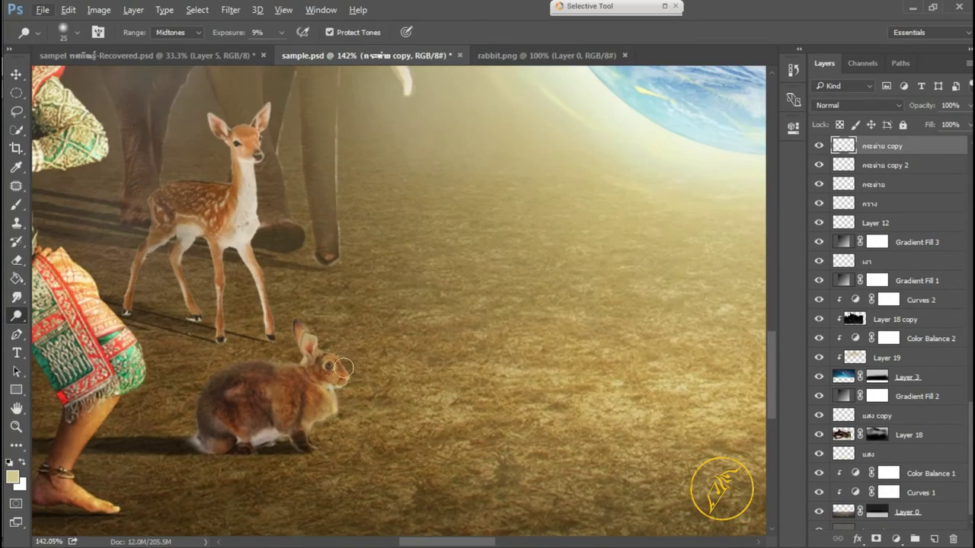
click(818, 146)
scroll(412, 378, down, 3)
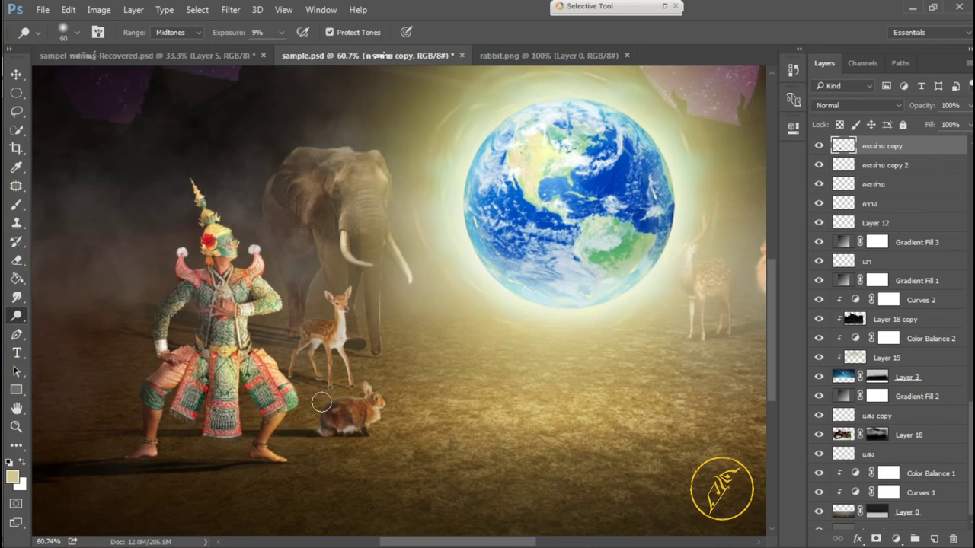
scroll(467, 414, down, 2)
scroll(523, 413, down, 2)
scroll(447, 420, up, 1)
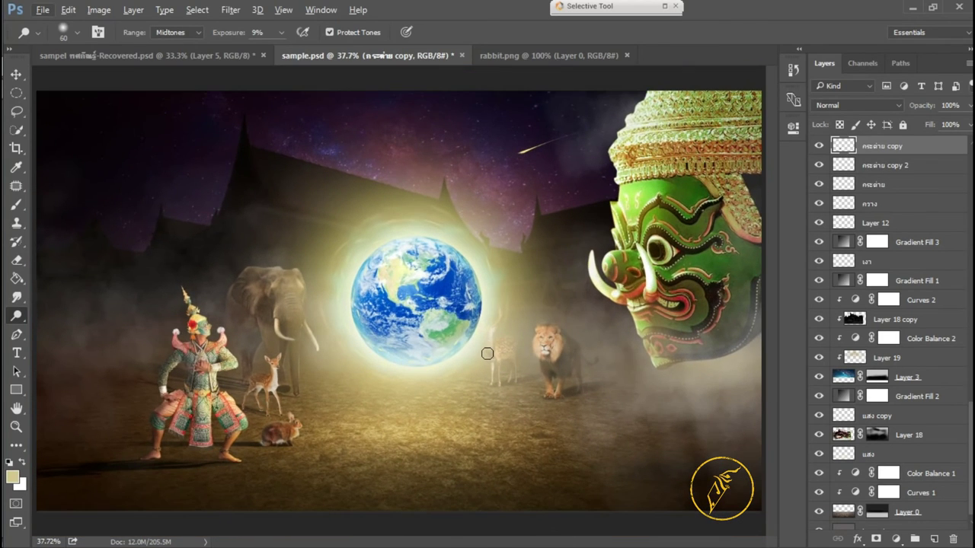
Step: Add a Color Balance clipped to the khon dancer layer, warming it (Red +20, Blue -5)
click(16, 74)
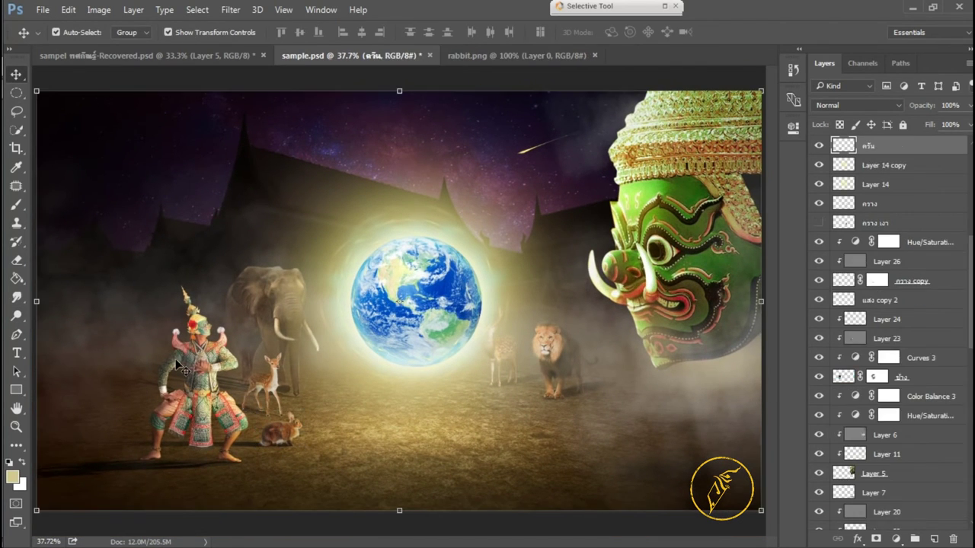
click(175, 358)
click(896, 539)
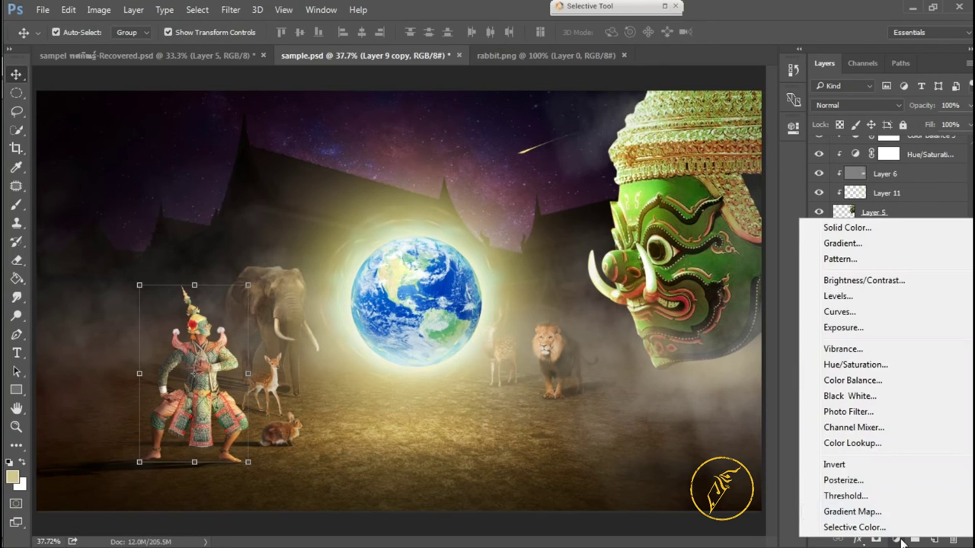
click(845, 381)
key(ctrl+alt+g)
mouse_move(667, 226)
mouse_down()
mouse_move(652, 226)
mouse_move(647, 249)
mouse_up()
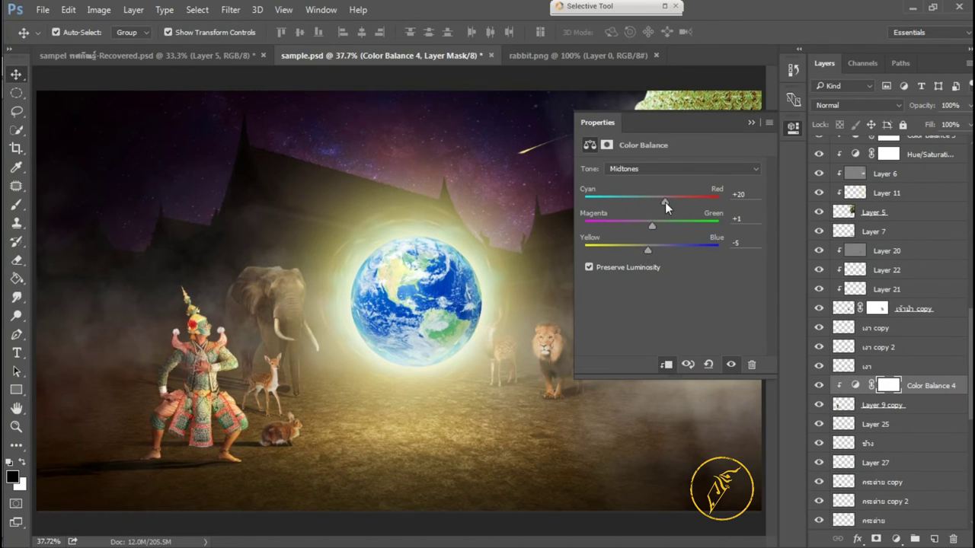
click(792, 127)
Step: Add a clipped Curves adjustment raised to brighten the dancer
click(895, 538)
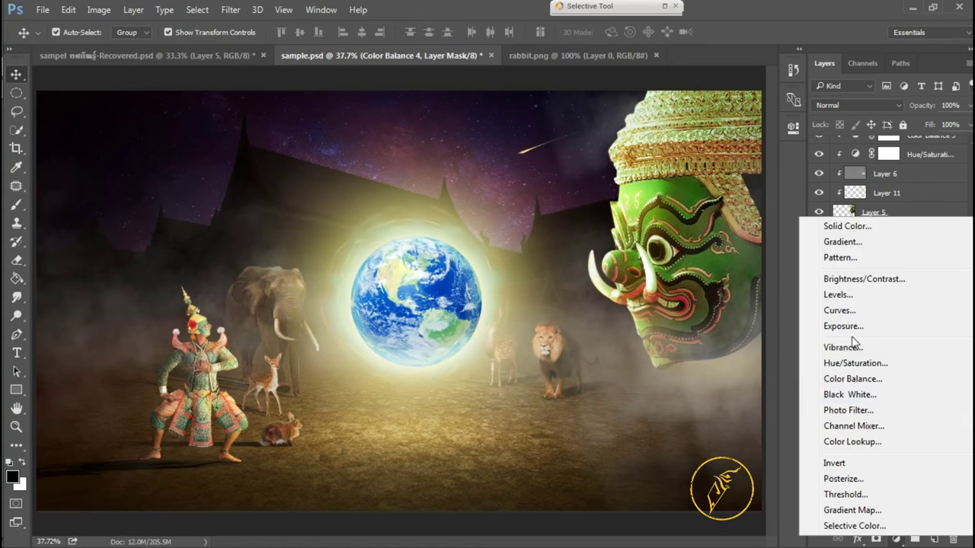
click(840, 307)
drag(683, 271, 692, 283)
key(ctrl+alt+g)
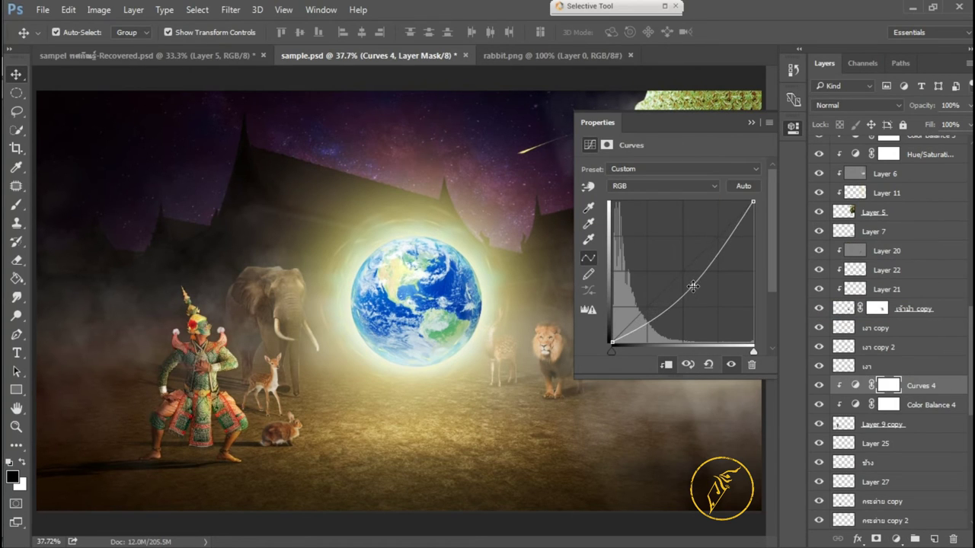
click(751, 122)
scroll(513, 345, up, 1)
scroll(515, 336, up, 1)
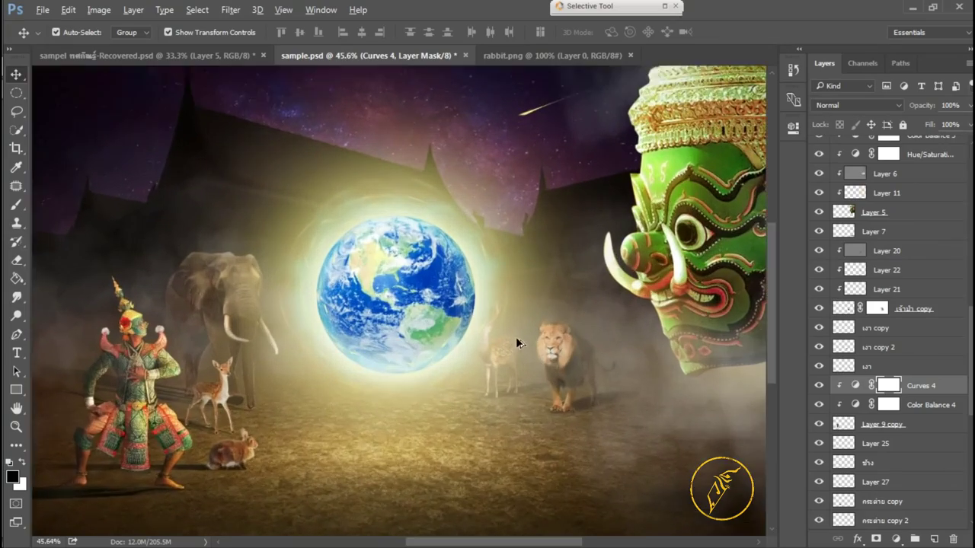
scroll(525, 346, up, 1)
scroll(457, 339, down, 5)
click(307, 353)
Step: Bring the tiger image into the composite, shrink it and place it on the ground
click(299, 275)
key(ctrl+o)
click(403, 325)
click(855, 525)
drag(364, 210, 594, 324)
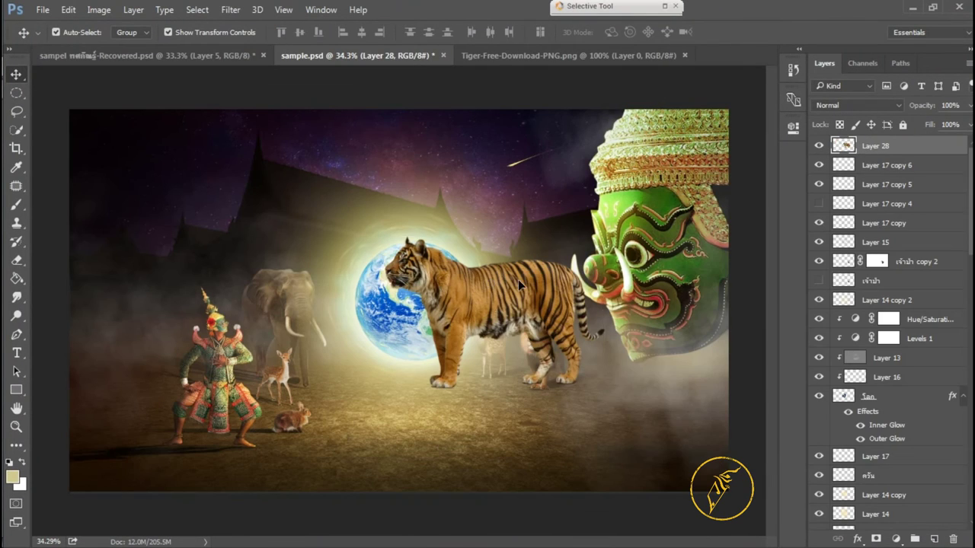
drag(460, 287, 543, 319)
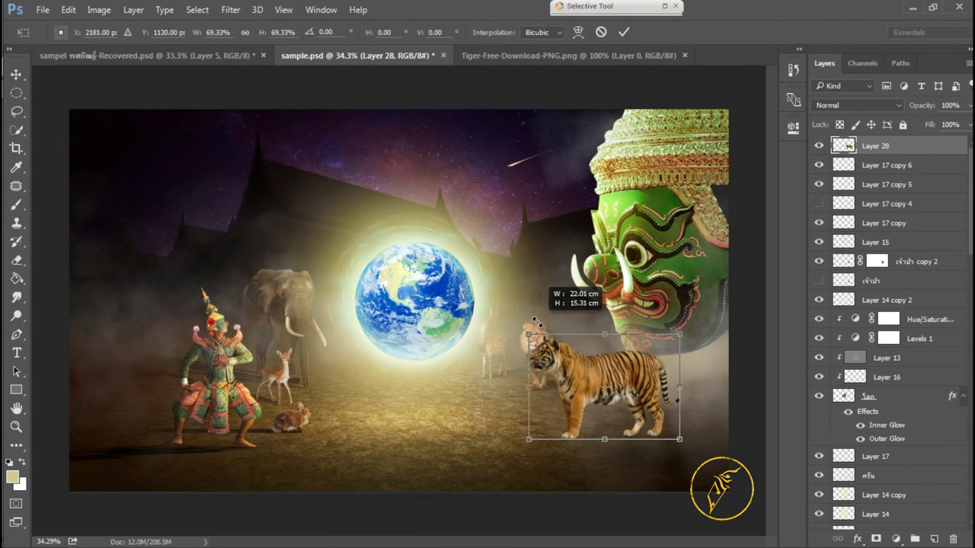
drag(637, 359, 640, 372)
drag(680, 330, 670, 336)
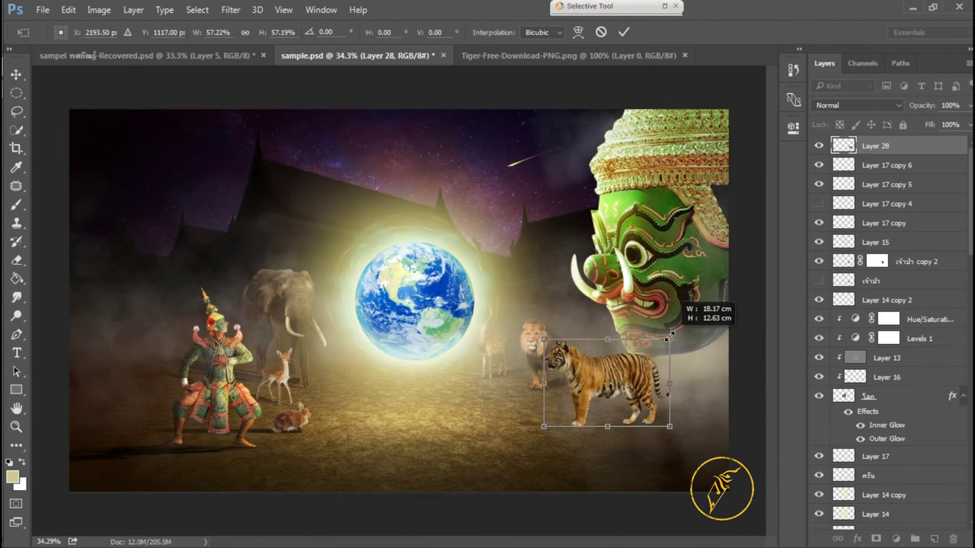
key(Return)
Step: Name the layer เสือ, move it below Layer 27 and nudge the tiger beside the lion
text(ือ)
key(Return)
drag(883, 145, 874, 416)
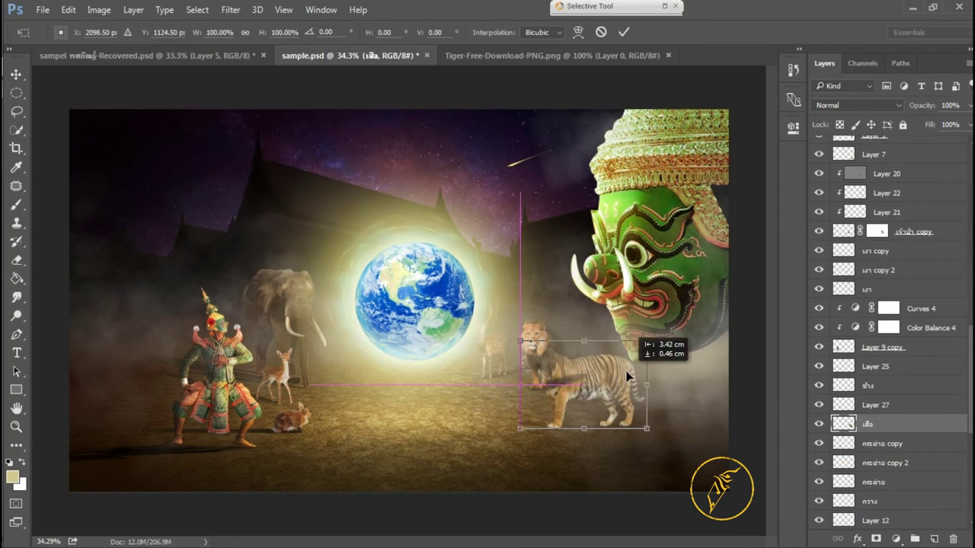
drag(643, 369, 626, 371)
mouse_move(868, 424)
mouse_down()
mouse_move(876, 310)
mouse_move(861, 213)
mouse_up()
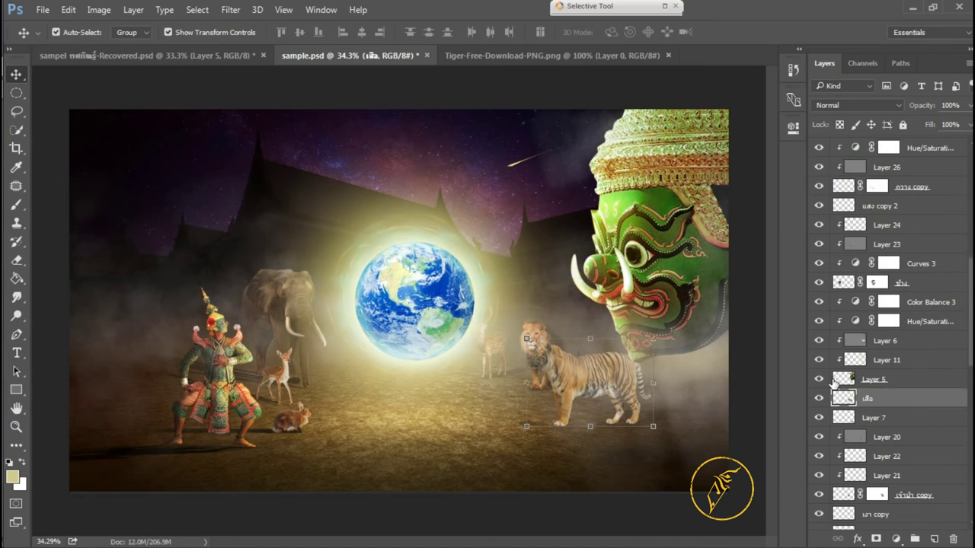
drag(608, 367, 632, 359)
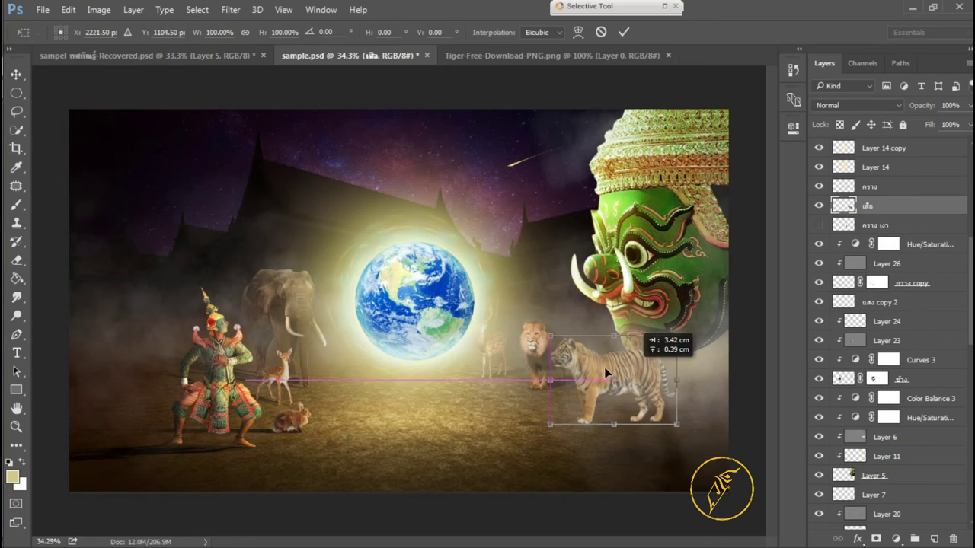
Step: Raise Layer 5 in the stack and toggle Color Balance 3 to check its effect
scroll(885, 264, up, 3)
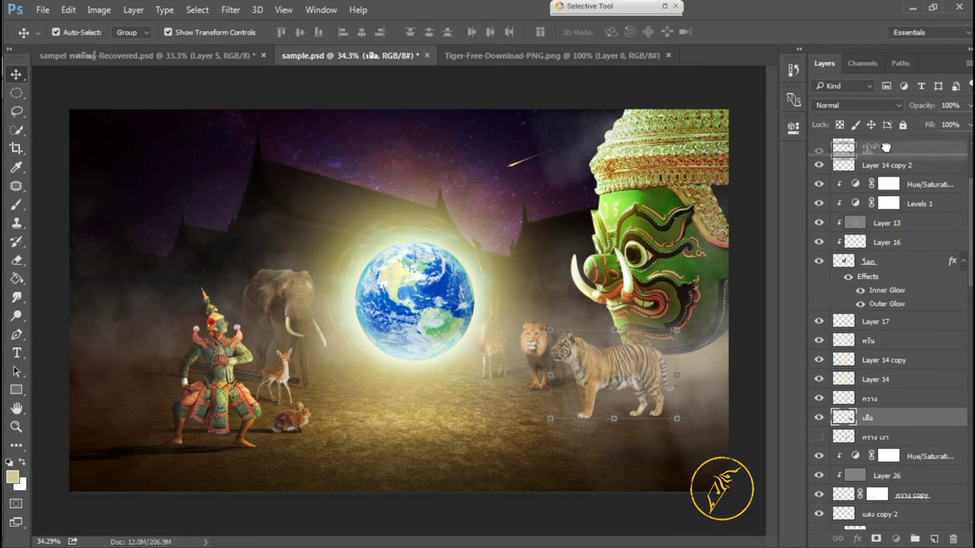
scroll(871, 366, down, 5)
click(872, 366)
drag(854, 407, 841, 308)
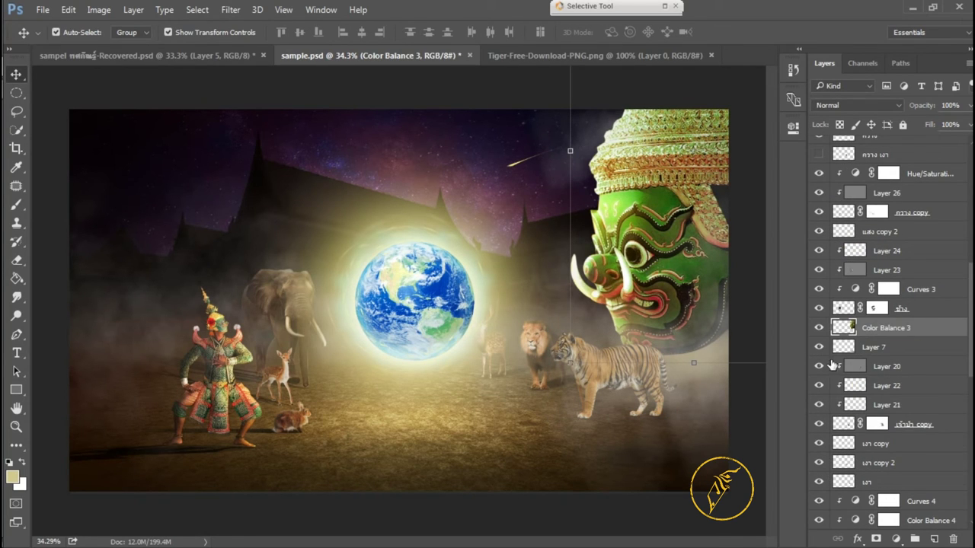
click(818, 327)
key(alt+period)
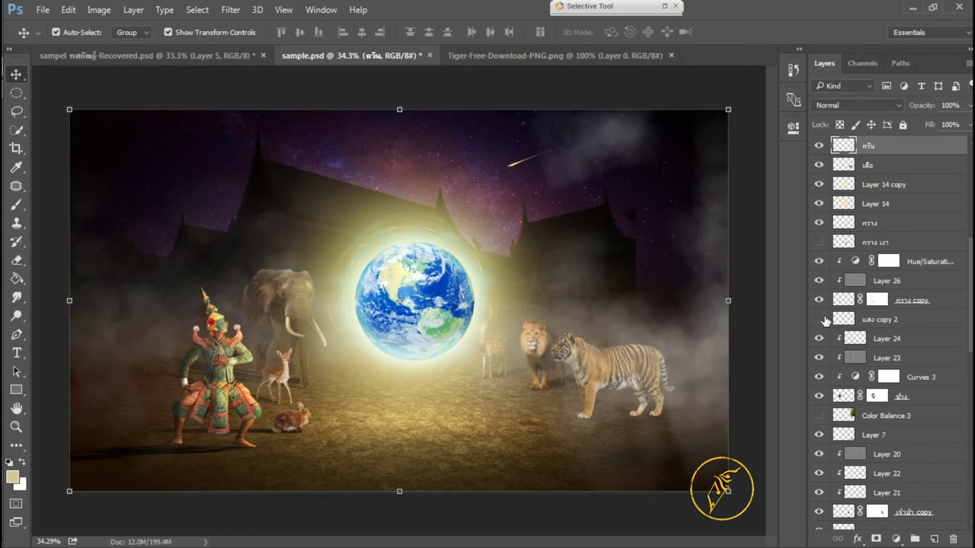
click(819, 415)
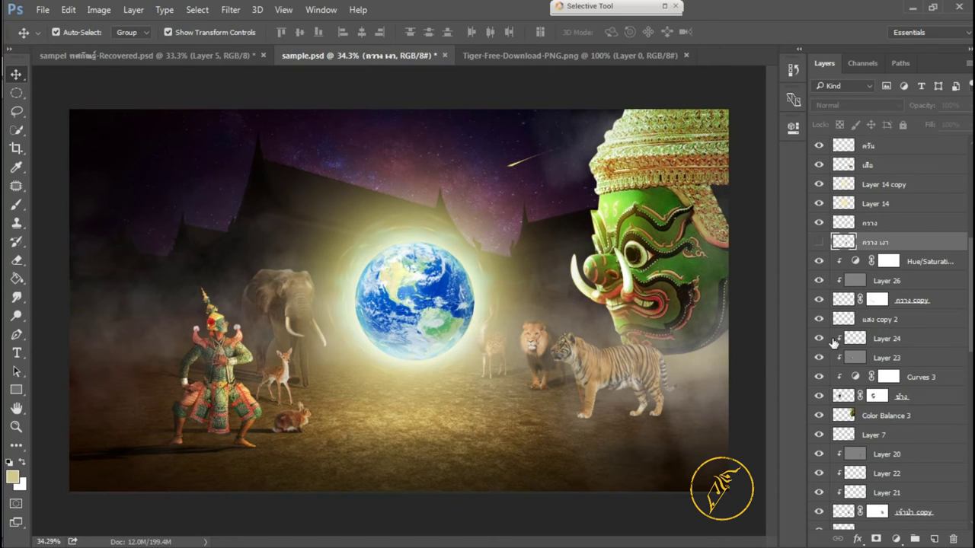
Step: Move แสง copy 2 and Color Balance 3 above the tiger, then duplicate the tiger layer
drag(869, 400, 869, 403)
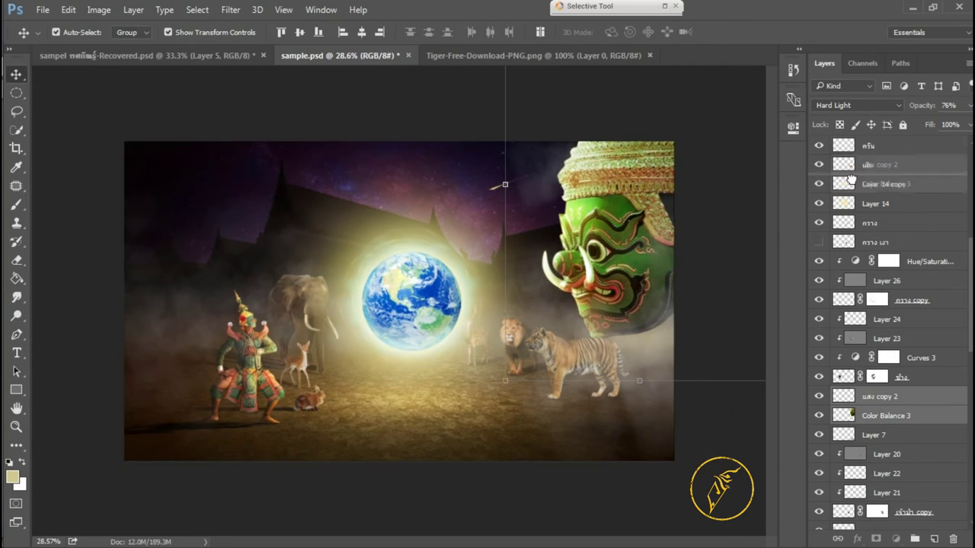
drag(851, 179, 850, 175)
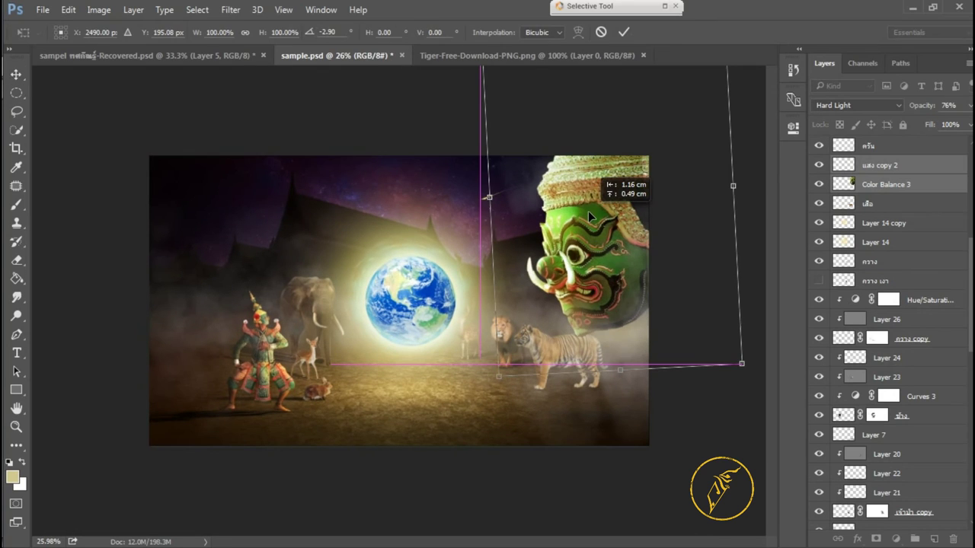
scroll(615, 366, up, 1)
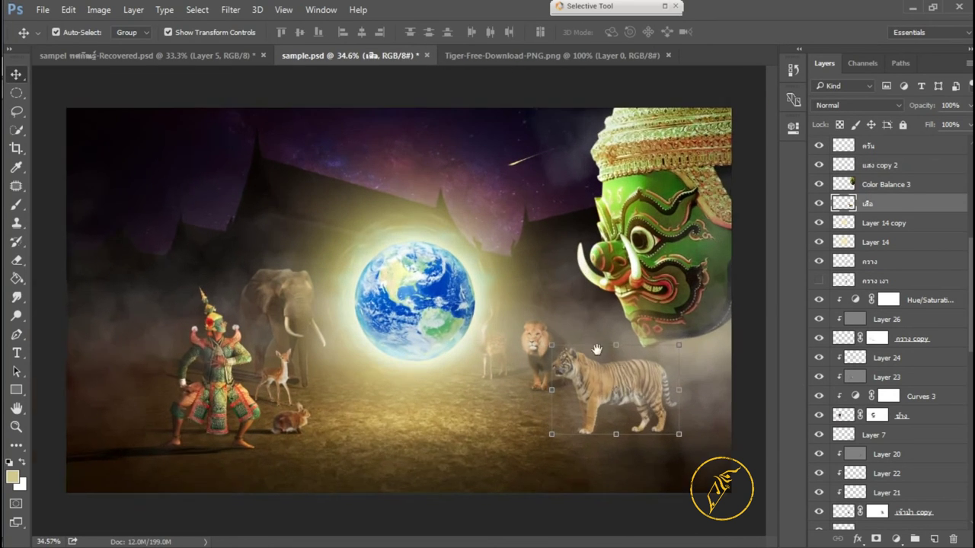
scroll(614, 366, up, 1)
key(ctrl+j)
key(ctrl+m)
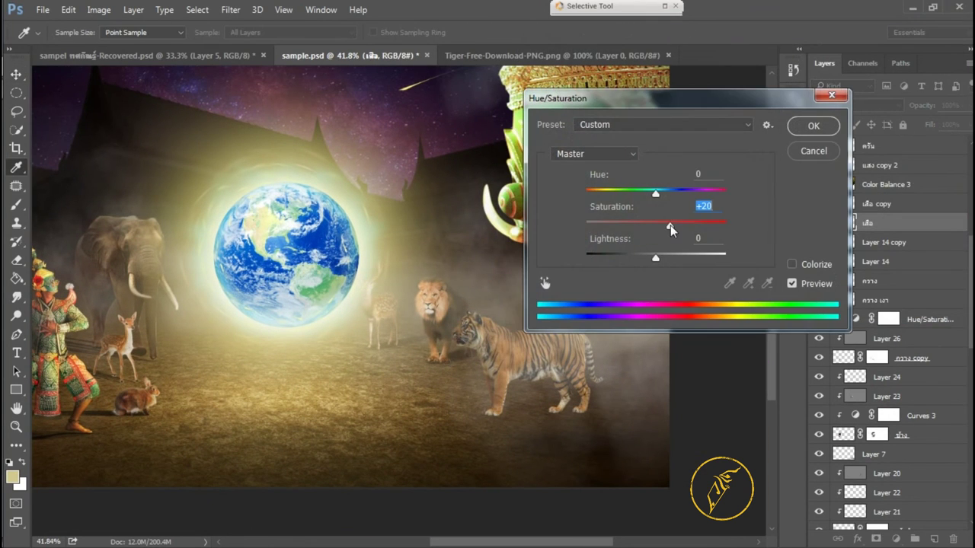
Step: Apply the tiger's saturation boost and confirm a free transform of it
key(Return)
scroll(595, 362, up, 1)
scroll(595, 362, up, 1)
key(ctrl+t)
key(Return)
Step: Add a new layer clipped to the tiger and set the brush flow to 52%
key(ctrl+shift+alt+n)
key(ctrl+alt+g)
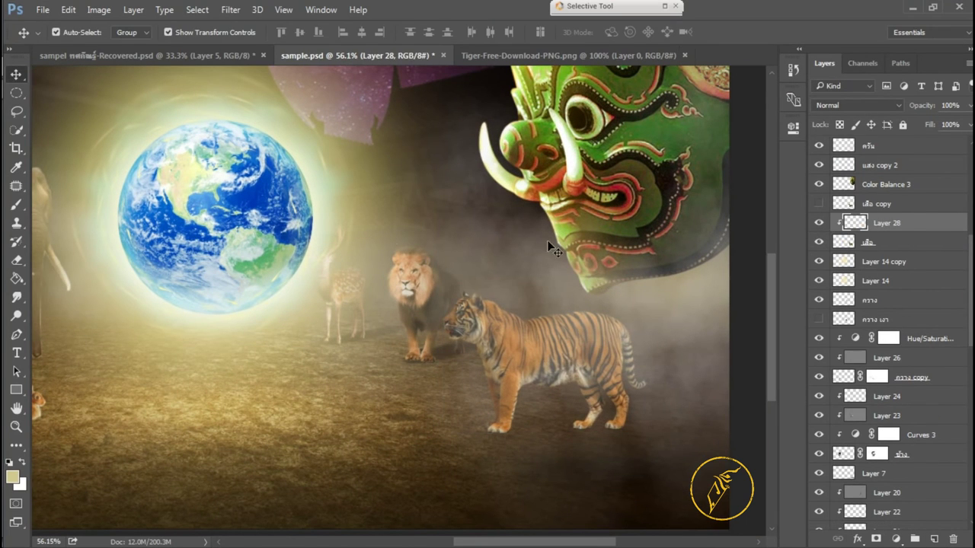
key(b)
drag(393, 47, 361, 48)
key(bracketright)
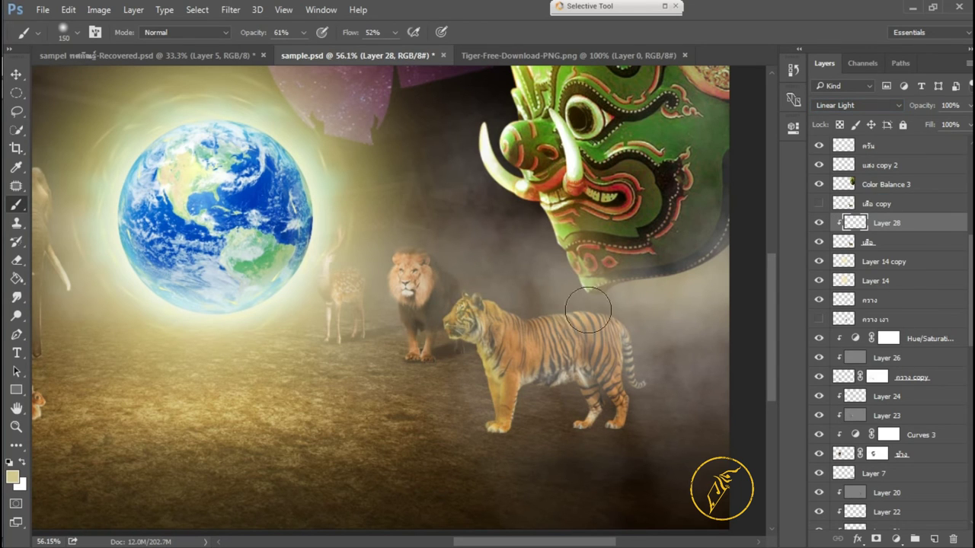
key(v)
key(ctrl+e)
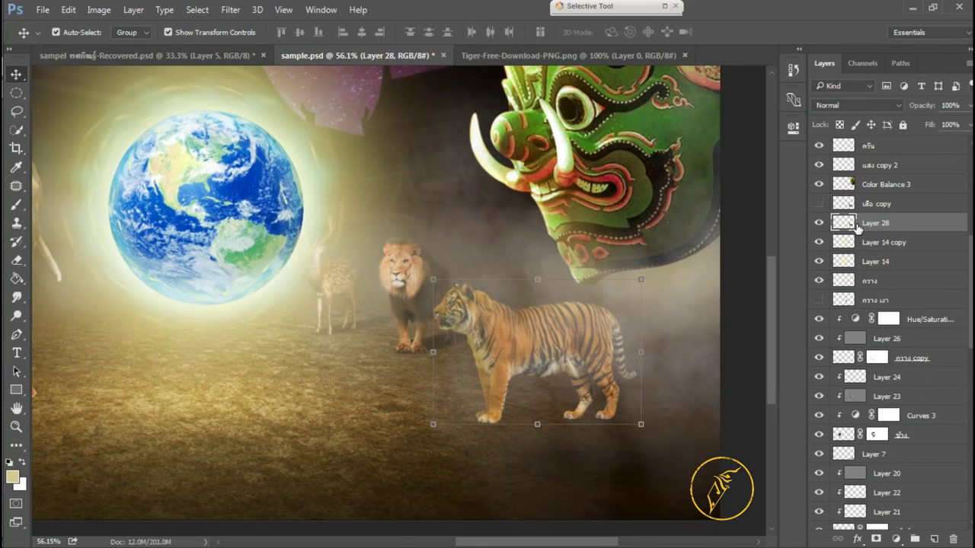
key(ctrl+z)
Step: Set clipped Layer 28 to Linear Light, dodge the tiger's highlights, and merge it down
click(19, 315)
click(856, 105)
click(829, 279)
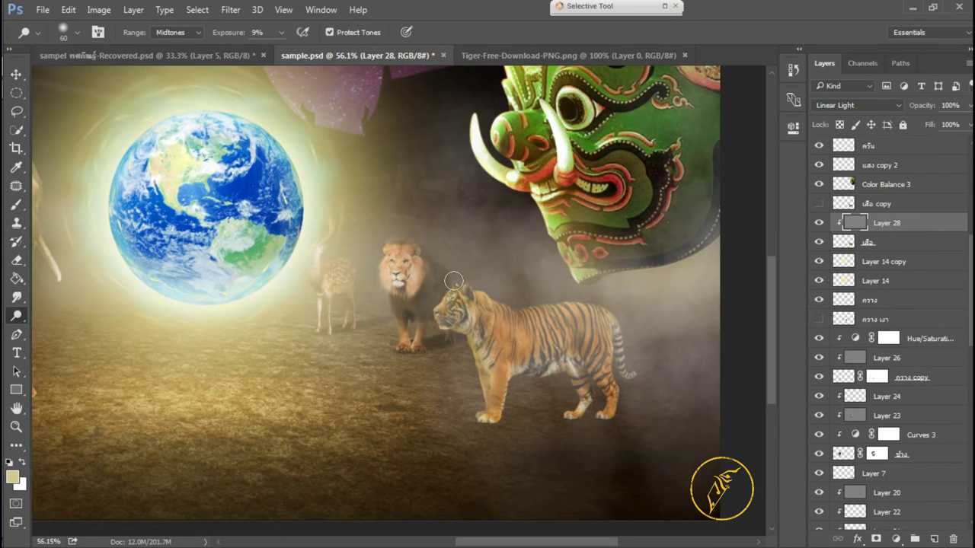
scroll(441, 331, up, 2)
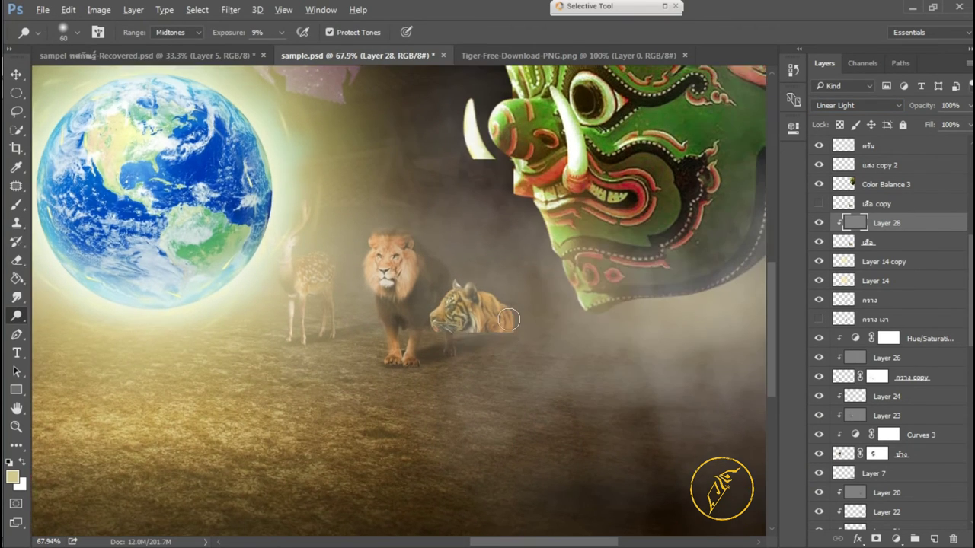
scroll(449, 326, up, 5)
scroll(708, 305, down, 3)
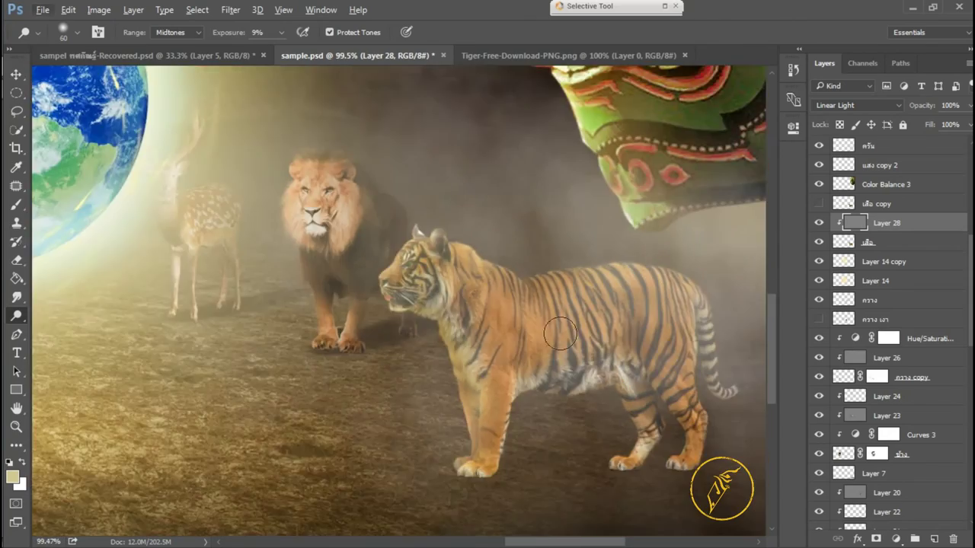
scroll(671, 335, down, 3)
scroll(647, 351, up, 1)
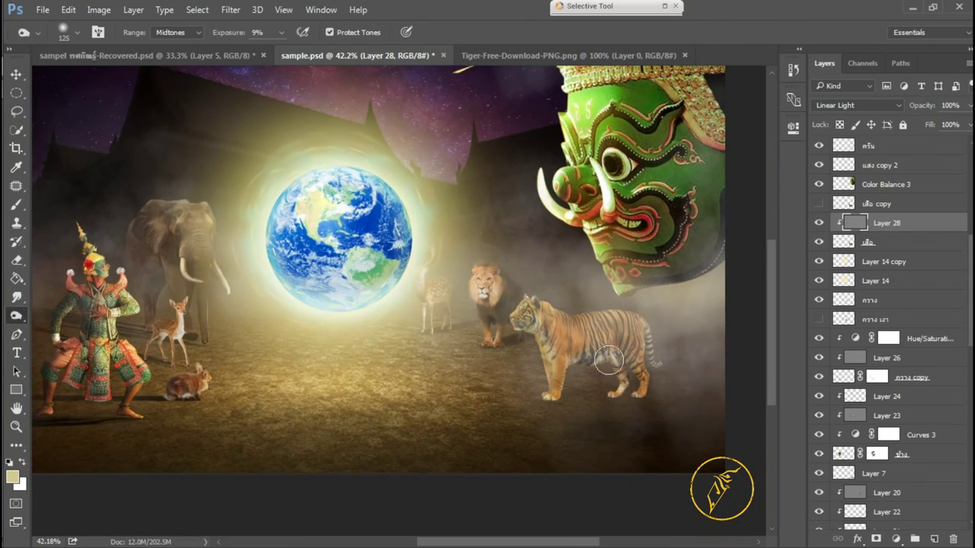
key(ctrl+e)
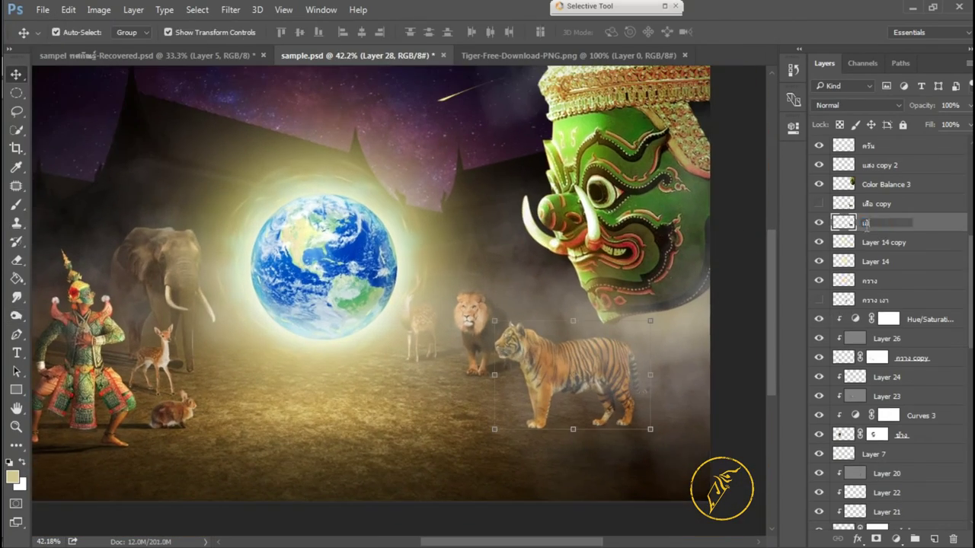
Step: Show the เสือ copy layer, move it up, set 65% opacity, and mask it
key(b)
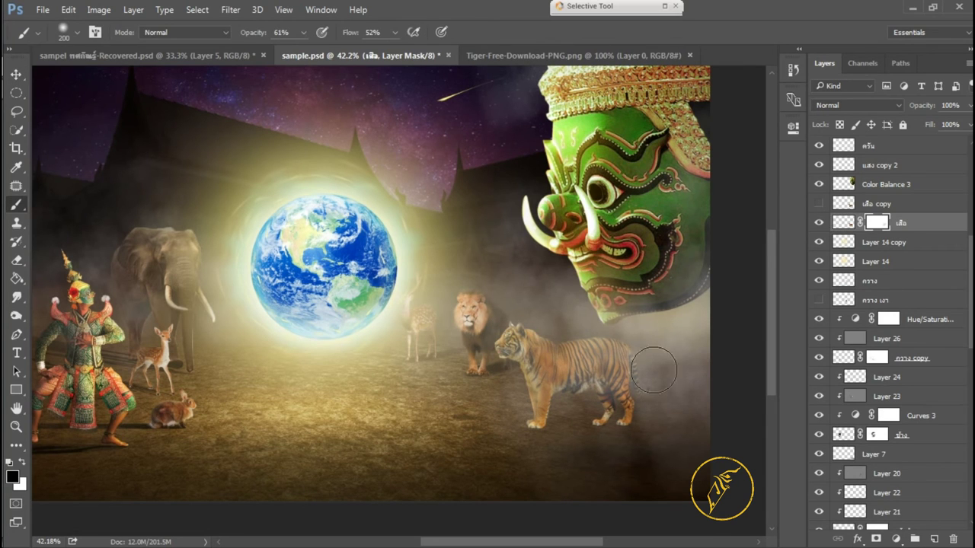
scroll(551, 440, down, 1)
click(818, 204)
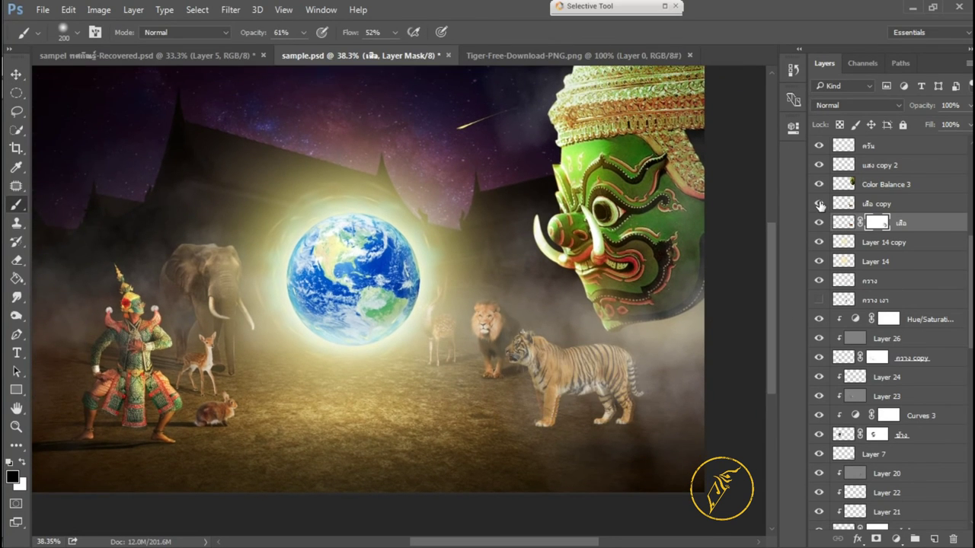
key(v)
click(879, 205)
drag(879, 205, 876, 173)
key(6)
key(5)
click(876, 539)
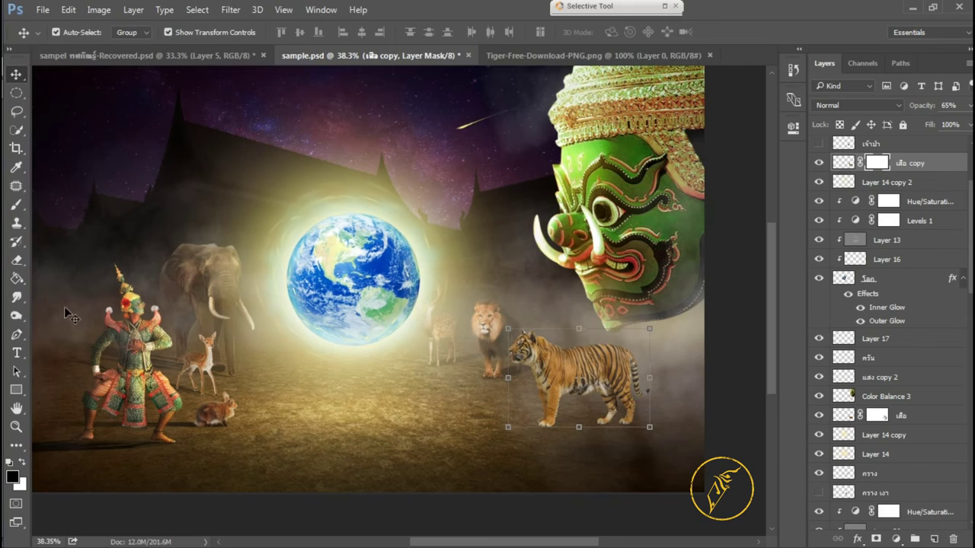
Step: Brush the mask to fade the tiger's lower edges into the fog
key(b)
scroll(638, 359, up, 1)
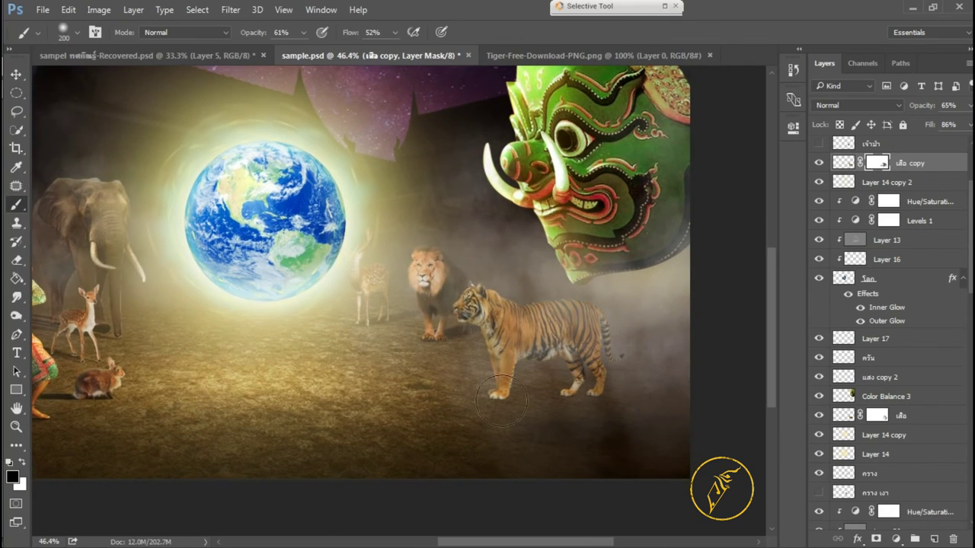
scroll(457, 305, down, 1)
scroll(457, 305, up, 3)
Step: Set Layer 28 to Linear Light filled with neutral grey, then reselect the เสือ layer
click(43, 9)
click(856, 105)
click(859, 287)
right_click(16, 315)
click(69, 315)
scroll(479, 283, up, 2)
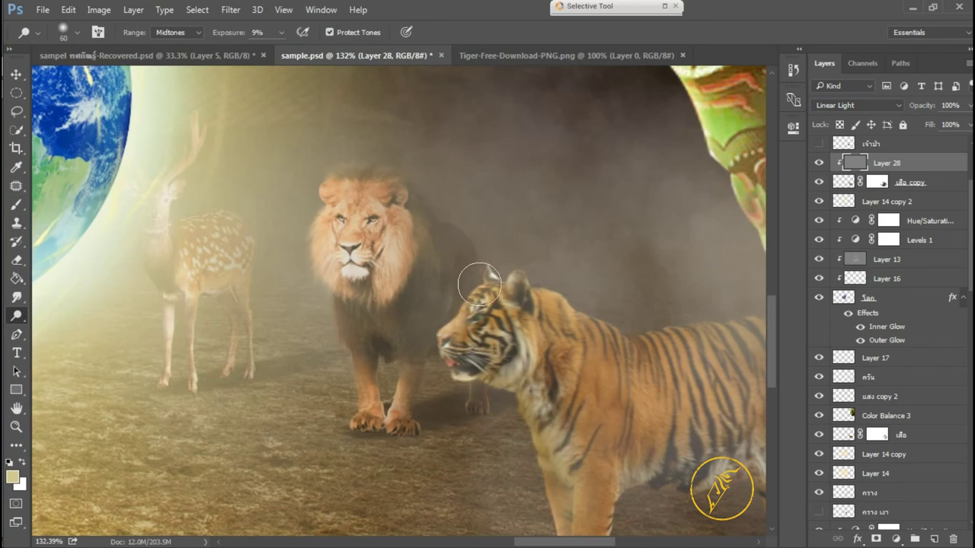
scroll(479, 283, down, 1)
scroll(699, 280, down, 1)
key(v)
click(838, 183)
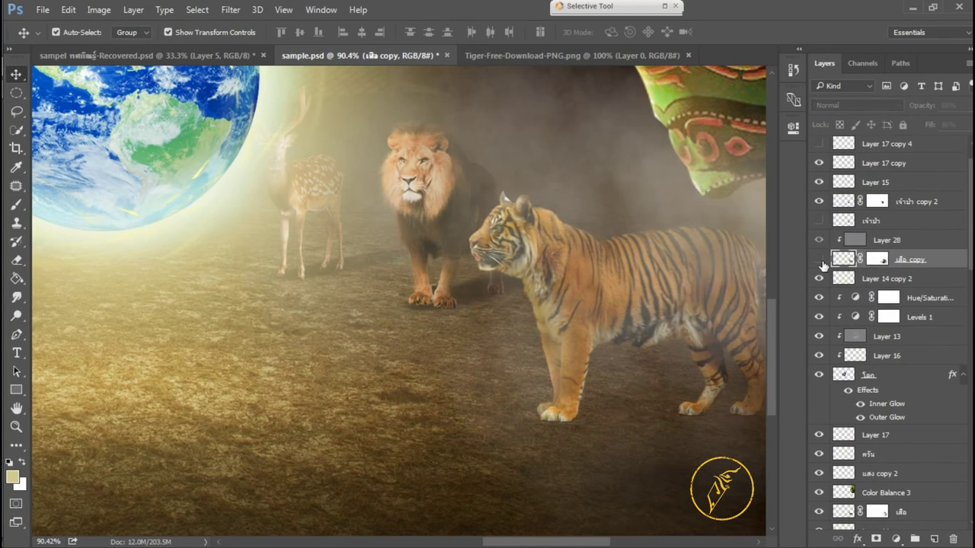
click(898, 434)
Step: Smudge the tiger's fur outline to soften its edges
key(r)
scroll(507, 281, up, 2)
scroll(516, 287, up, 1)
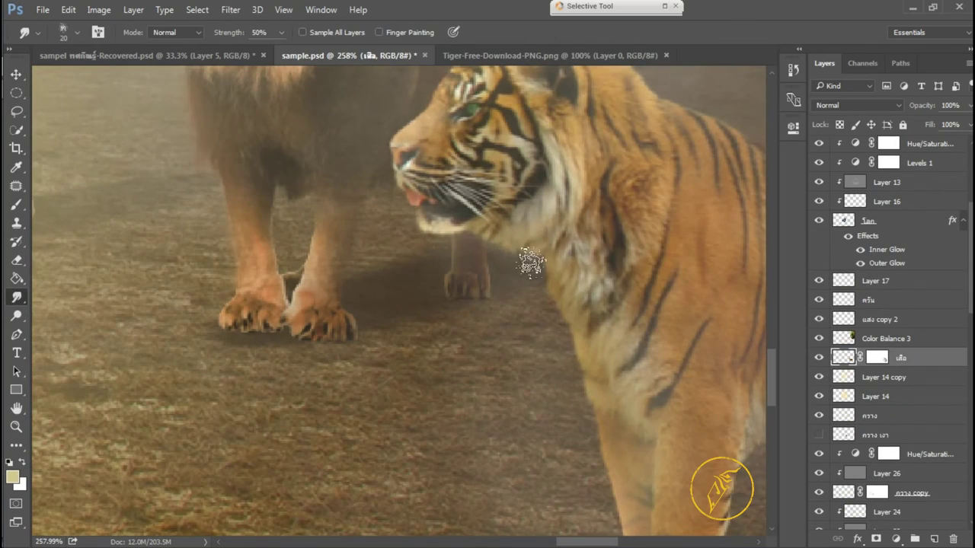
scroll(587, 350, down, 2)
scroll(533, 266, up, 3)
scroll(522, 156, right, 2)
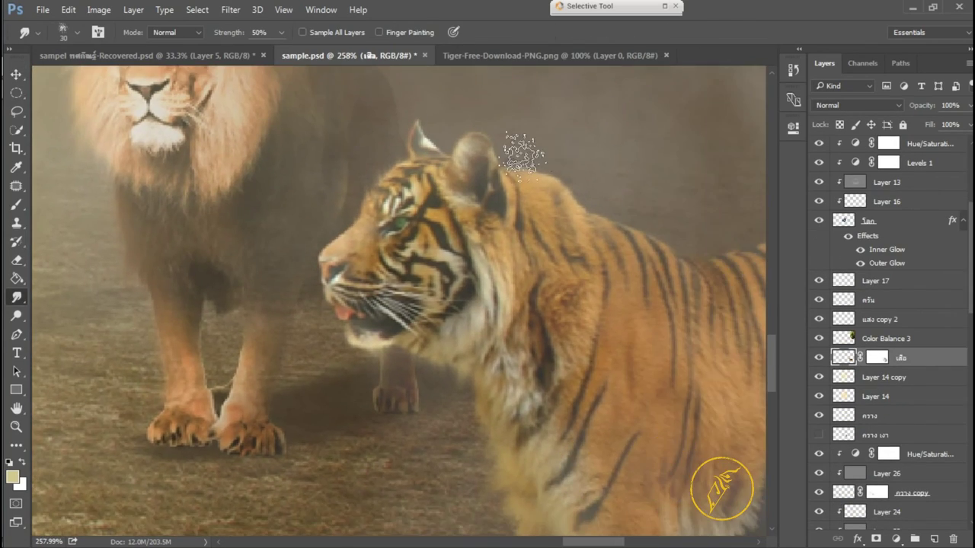
scroll(576, 174, right, 2)
scroll(403, 363, down, 3)
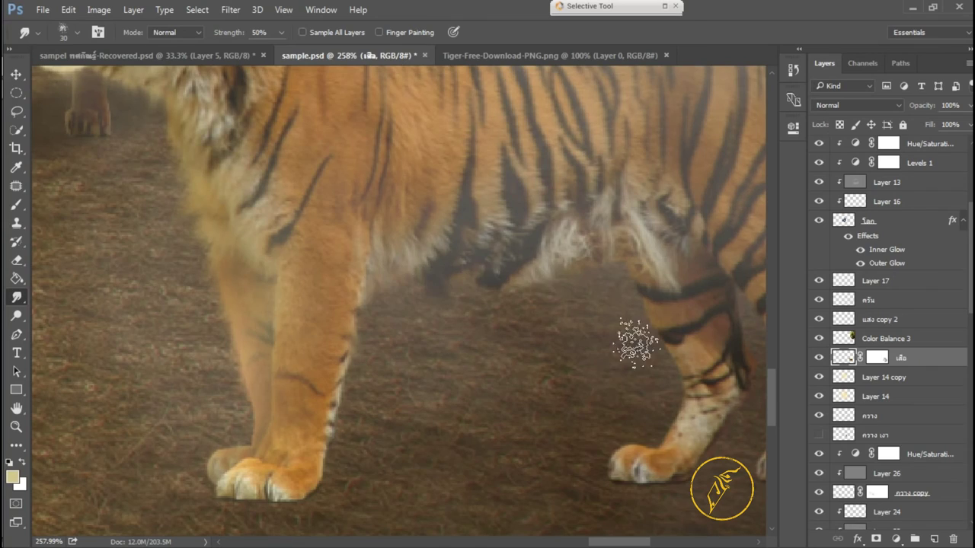
scroll(626, 324, down, 5)
scroll(647, 365, down, 3)
scroll(685, 396, up, 2)
Step: Add Layer 29 below the tiger and mark a thin ellipse under its feet
key(v)
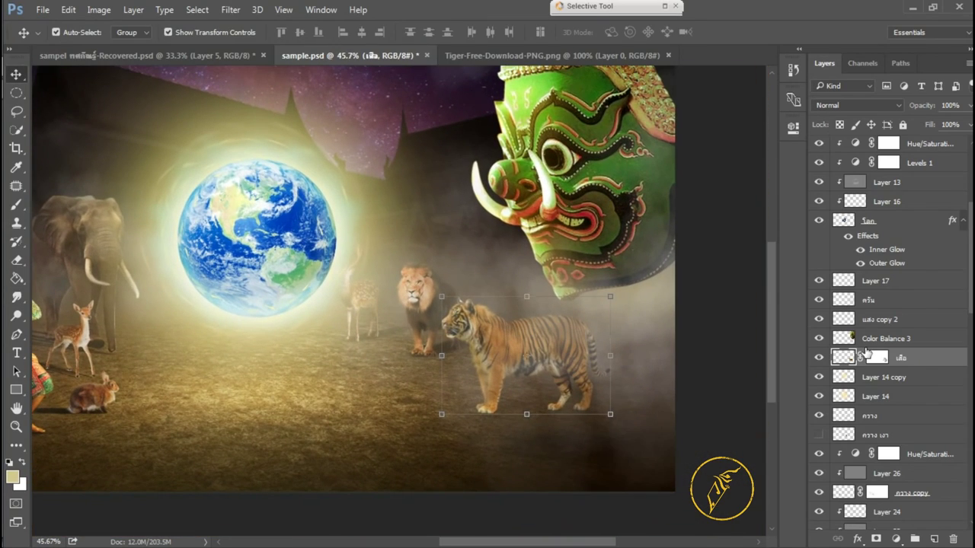
ctrl+click(934, 539)
key(m)
drag(435, 408, 591, 418)
Step: Fill the ellipse with a dark colour and set Layer 29 to Multiply
key(g)
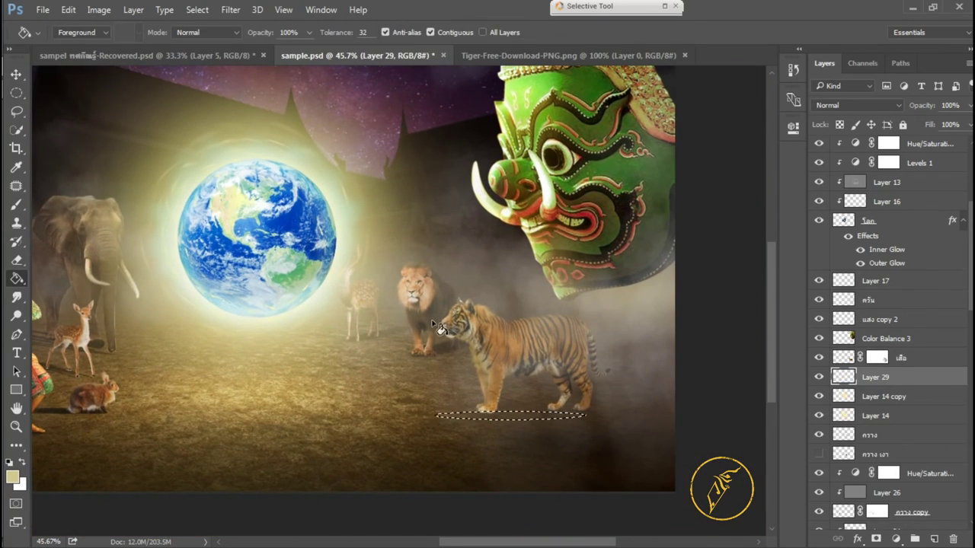
drag(430, 423, 460, 389)
key(v)
click(856, 105)
click(845, 152)
Step: Move, stretch, and skew the shadow so it lies flat under the tiger's paws
key(ctrl+t)
scroll(632, 380, up, 4)
drag(469, 384, 565, 374)
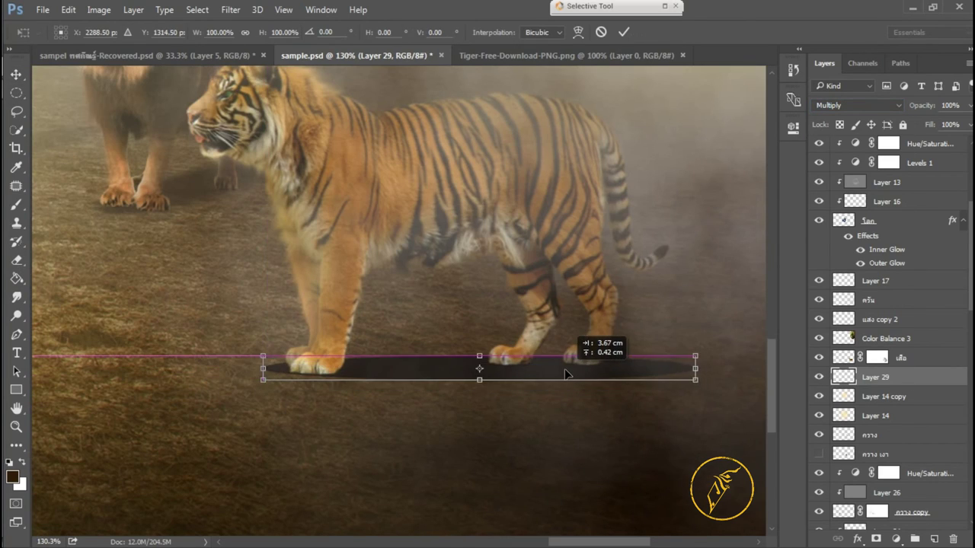
drag(268, 379, 328, 383)
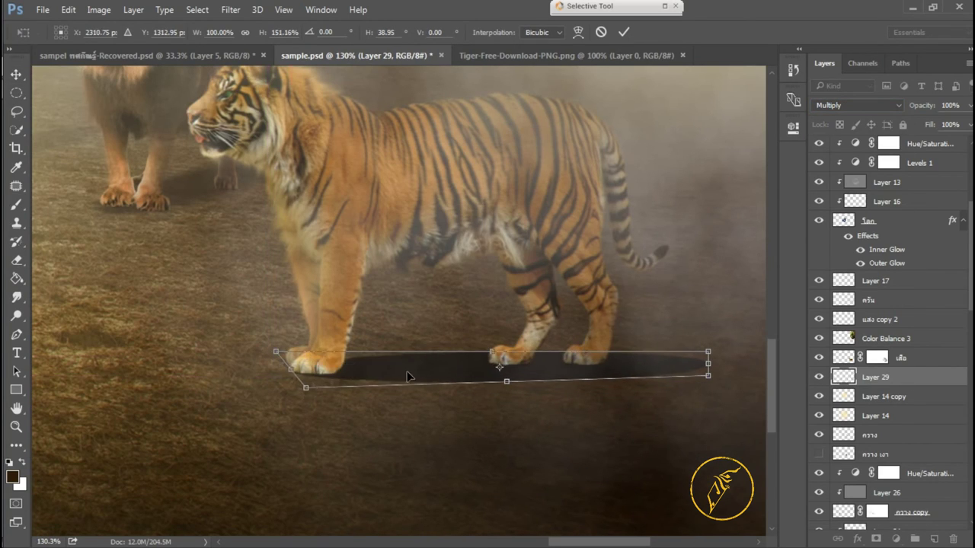
scroll(329, 383, down, 3)
drag(533, 368, 595, 363)
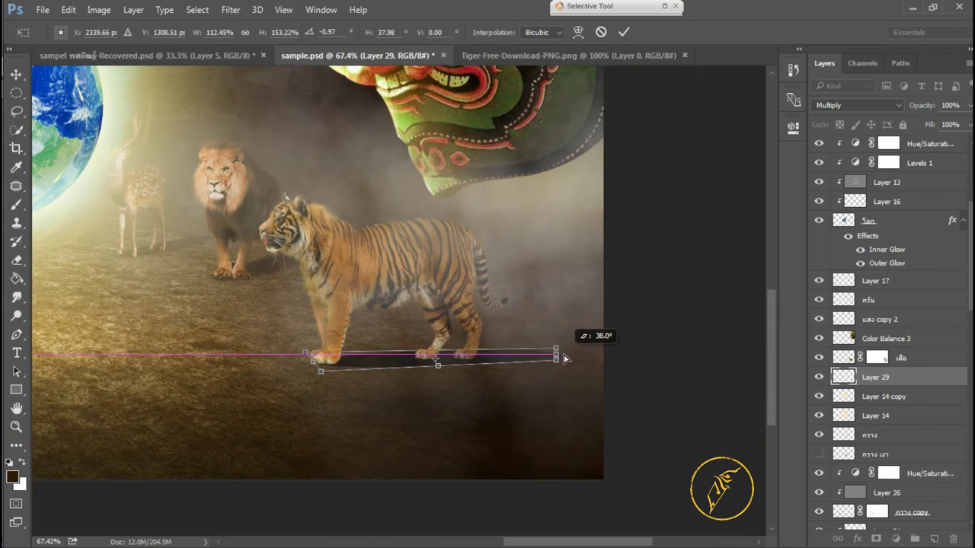
scroll(624, 344, down, 3)
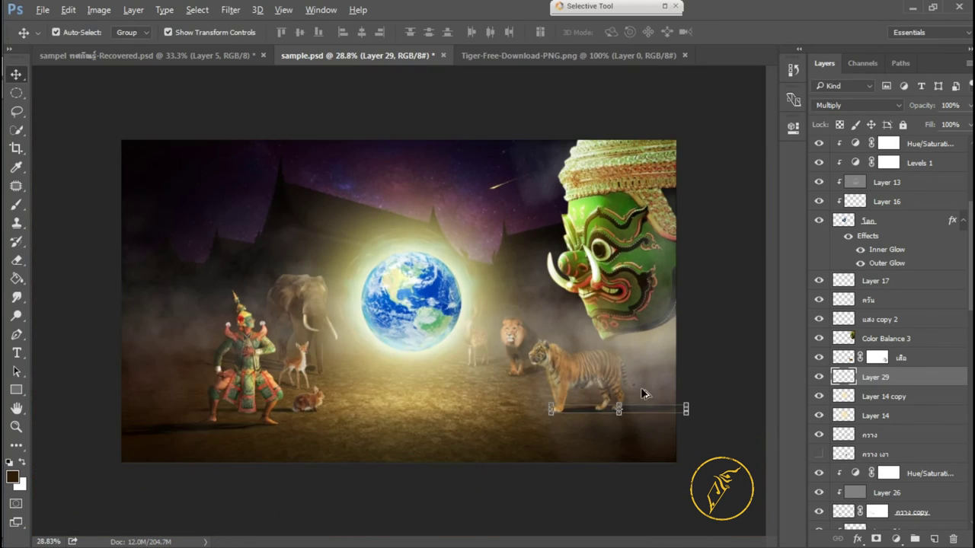
scroll(644, 393, up, 2)
drag(670, 403, 673, 413)
key(Return)
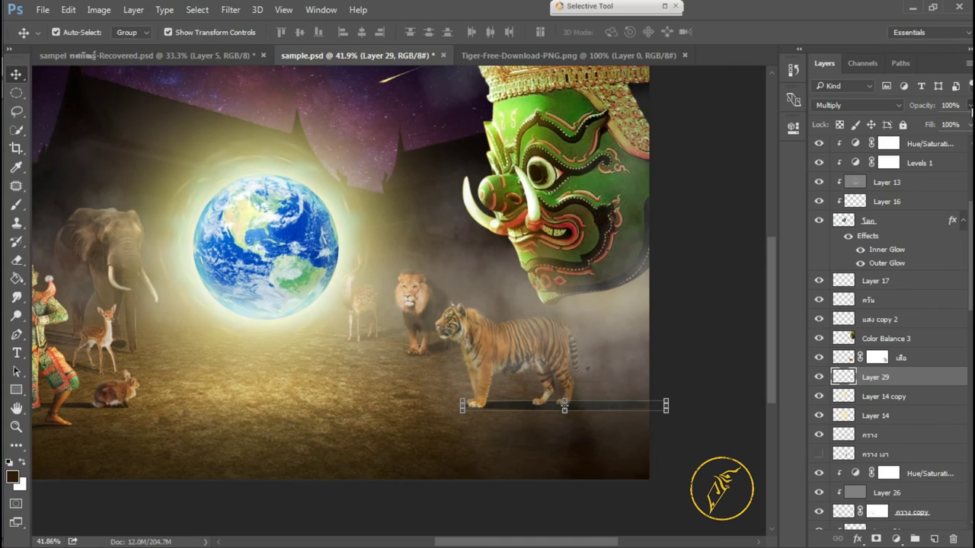
Step: Lower the shadow layer's opacity and fill
scroll(622, 330, down, 2)
scroll(630, 391, up, 2)
click(819, 377)
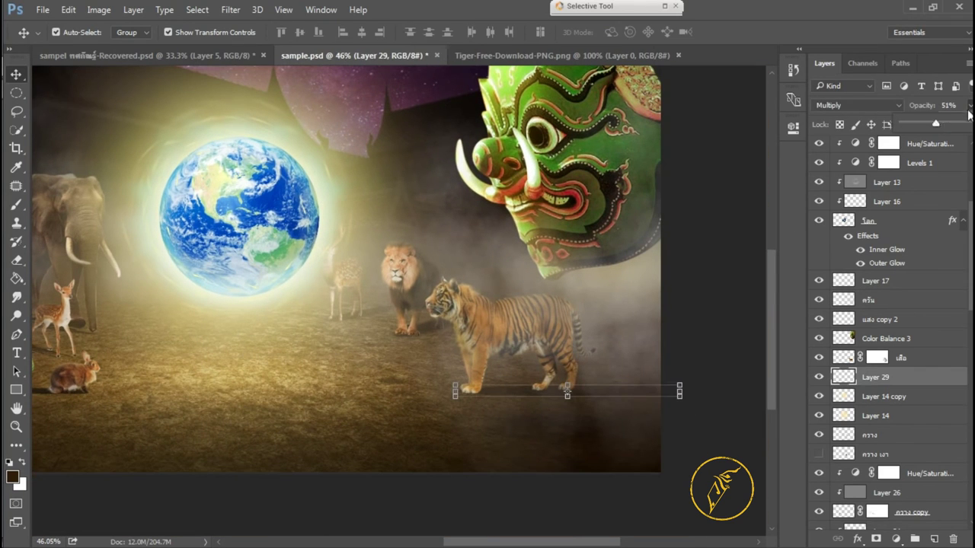
click(17, 259)
scroll(627, 394, down, 3)
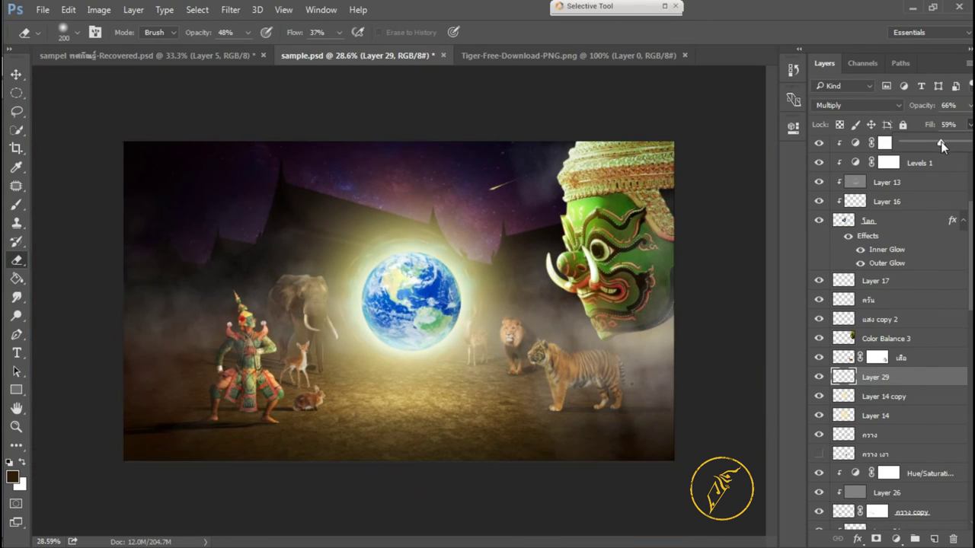
key(v)
scroll(626, 381, up, 3)
Step: Duplicate the shadow and reshape the copy under the feet
key(ctrl+j)
drag(718, 373, 722, 341)
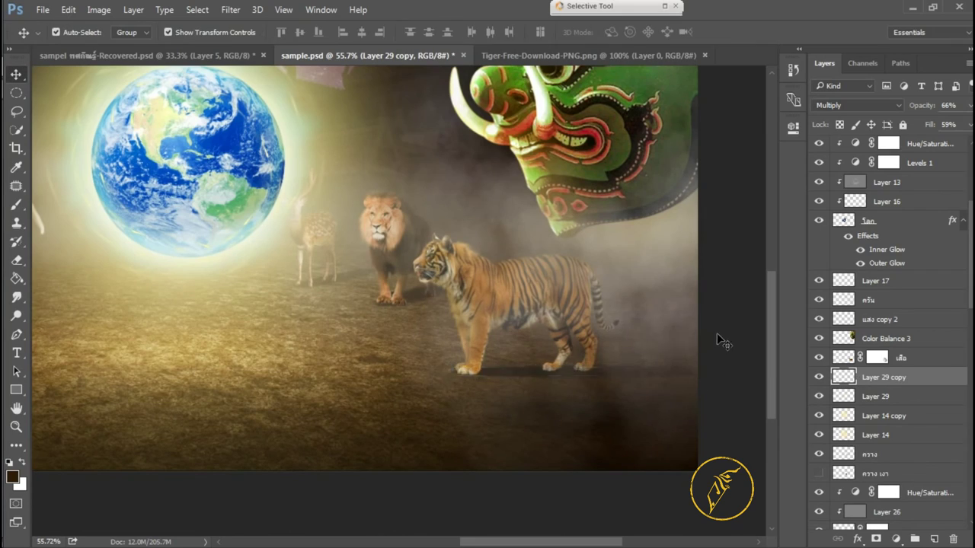
click(722, 341)
scroll(685, 351, down, 3)
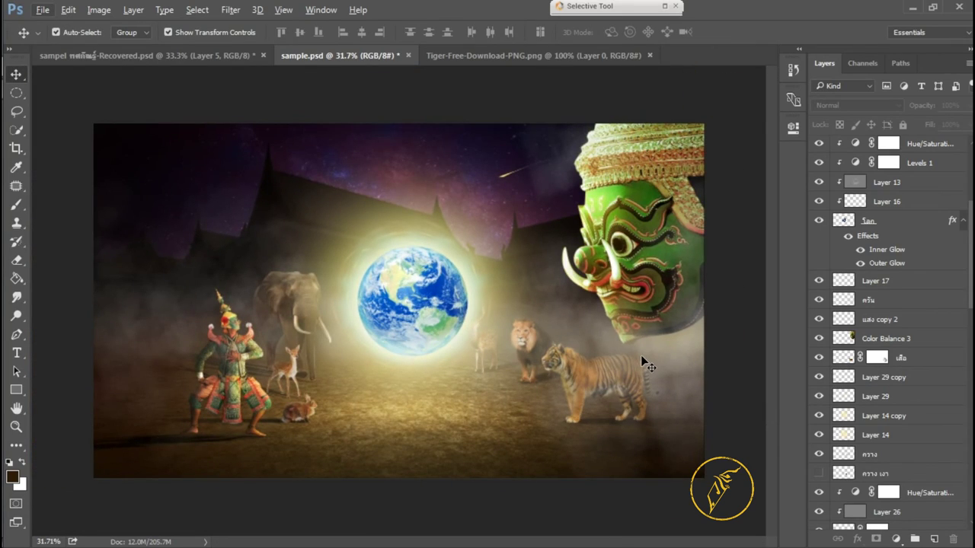
scroll(640, 355, up, 2)
scroll(617, 403, down, 1)
scroll(611, 347, up, 3)
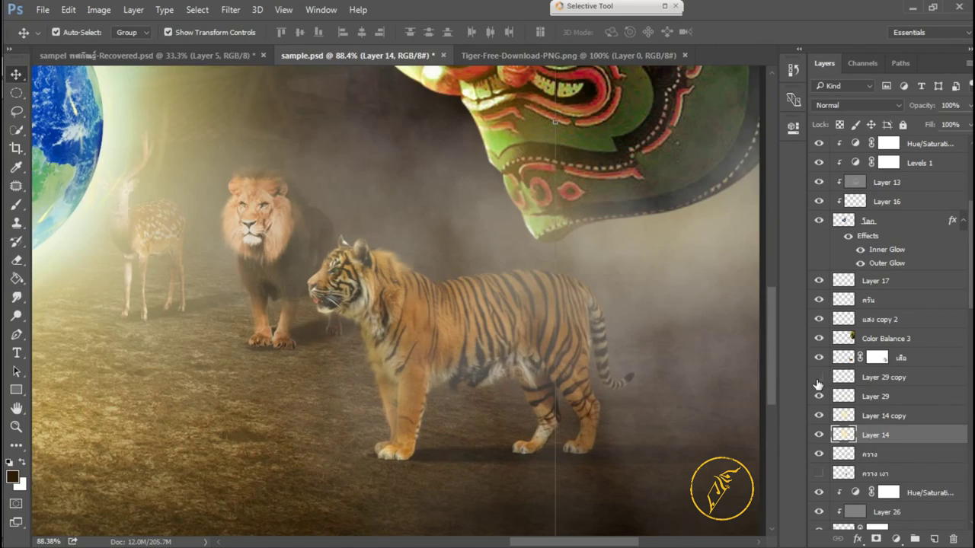
Step: Make another shadow copy that is narrower and taller
click(487, 453)
key(ctrl+j)
key(ctrl+t)
drag(639, 451, 601, 451)
scroll(446, 468, up, 3)
drag(440, 432, 439, 407)
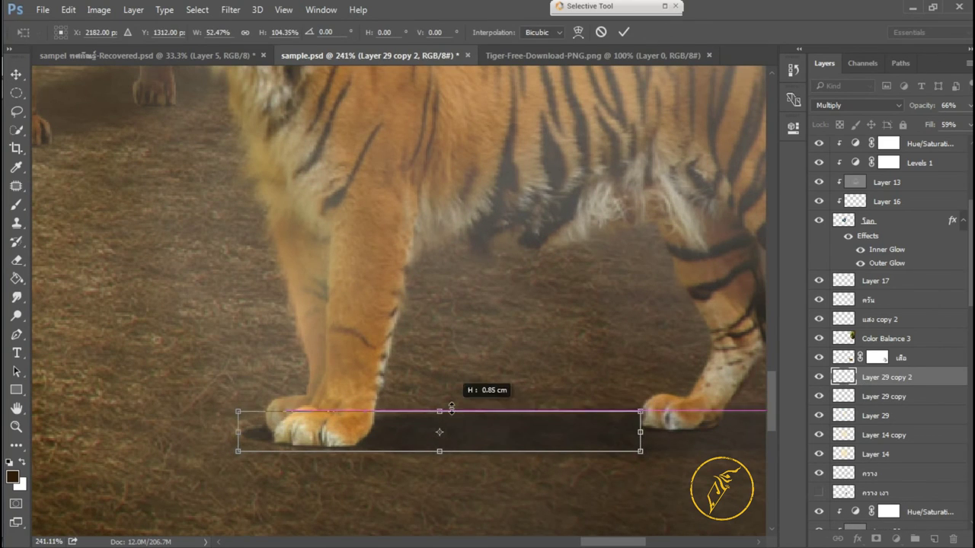
key(Return)
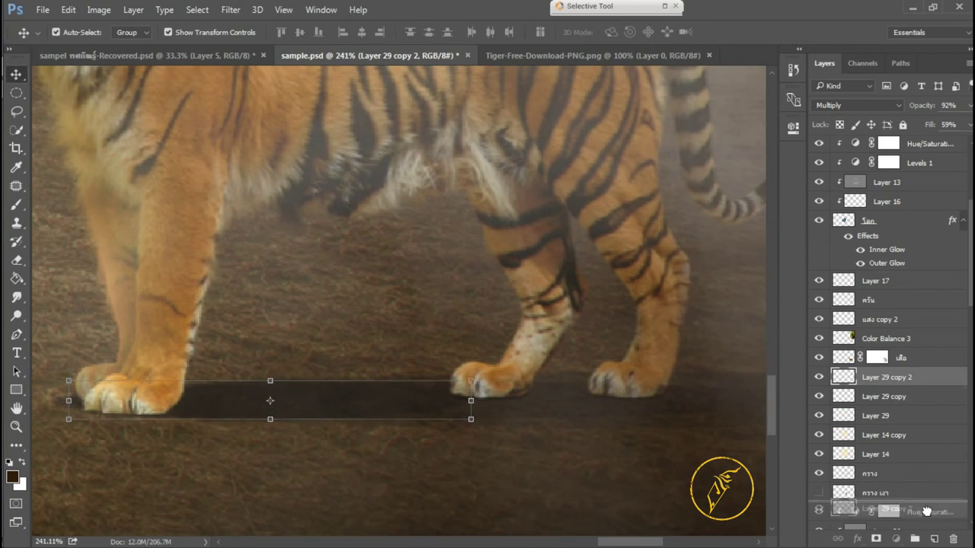
Step: Add a third shadow copy positioned under the tiger's feet
key(ctrl+j)
scroll(456, 381, down, 2)
mouse_move(296, 399)
mouse_down()
mouse_move(537, 404)
mouse_move(587, 396)
mouse_up()
scroll(587, 396, down, 5)
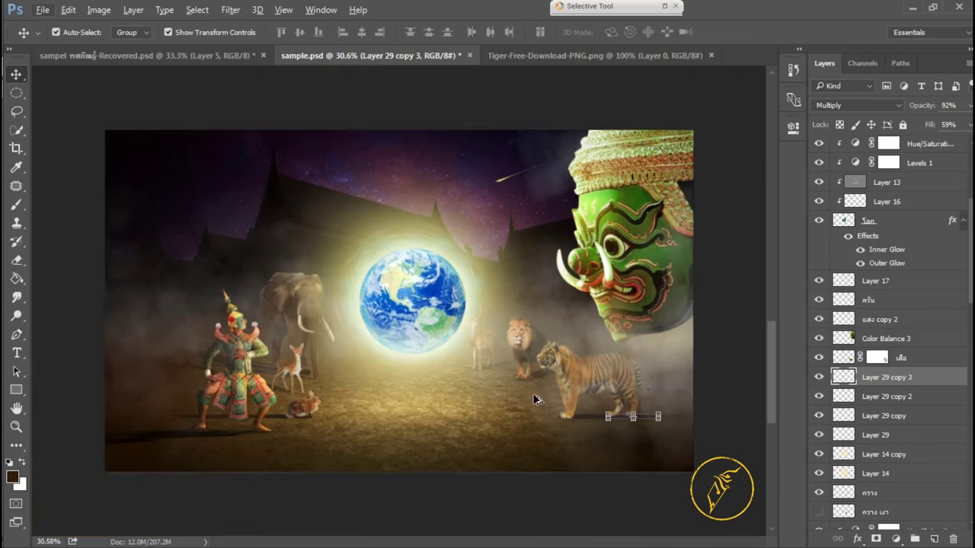
scroll(690, 401, down, 1)
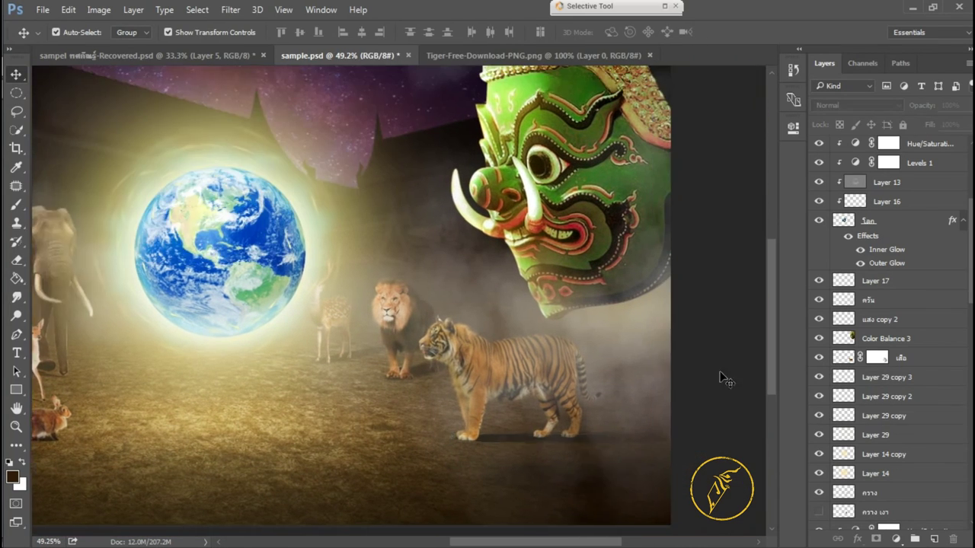
scroll(691, 401, down, 1)
Step: Apply Gaussian Blur to Layer 29 and Layer 29 copy 2
click(876, 396)
click(876, 435)
click(230, 9)
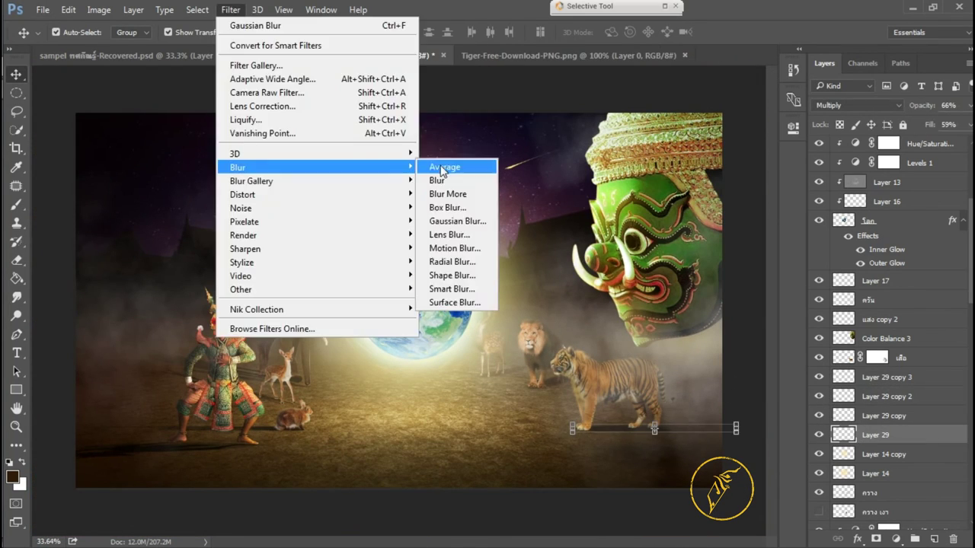
click(457, 236)
key(Return)
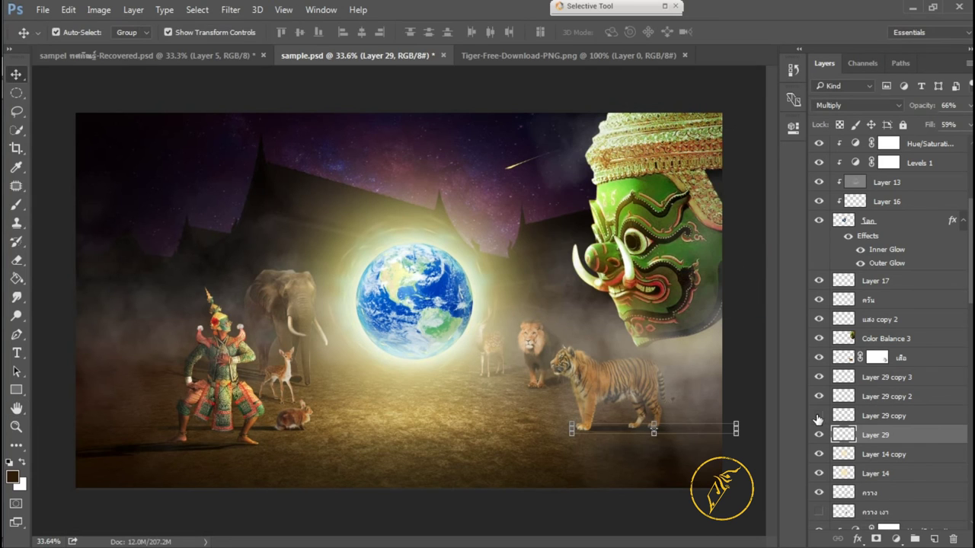
click(876, 396)
click(231, 9)
click(252, 27)
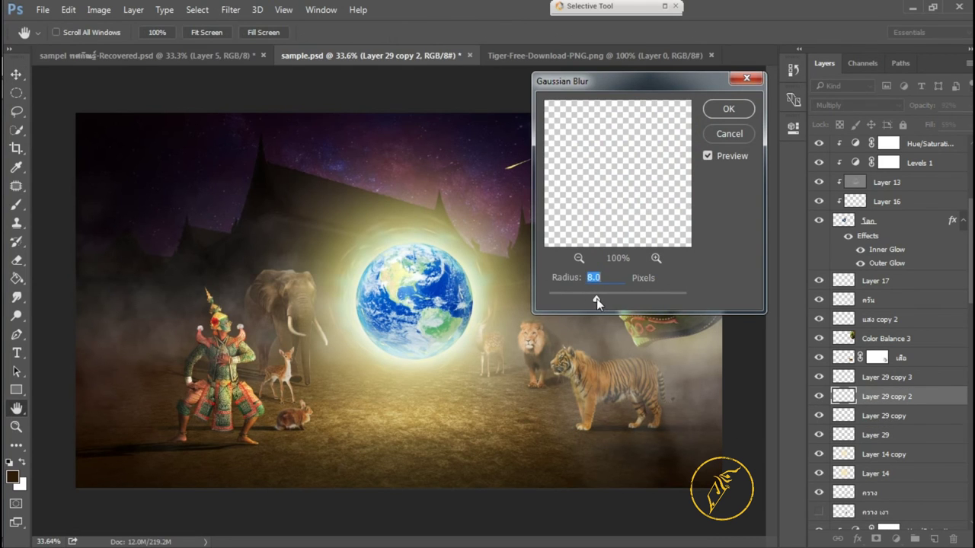
key(Return)
Step: Close the separate tiger image and set the layer blend mode to Hard Light
scroll(452, 303, down, 1)
click(594, 56)
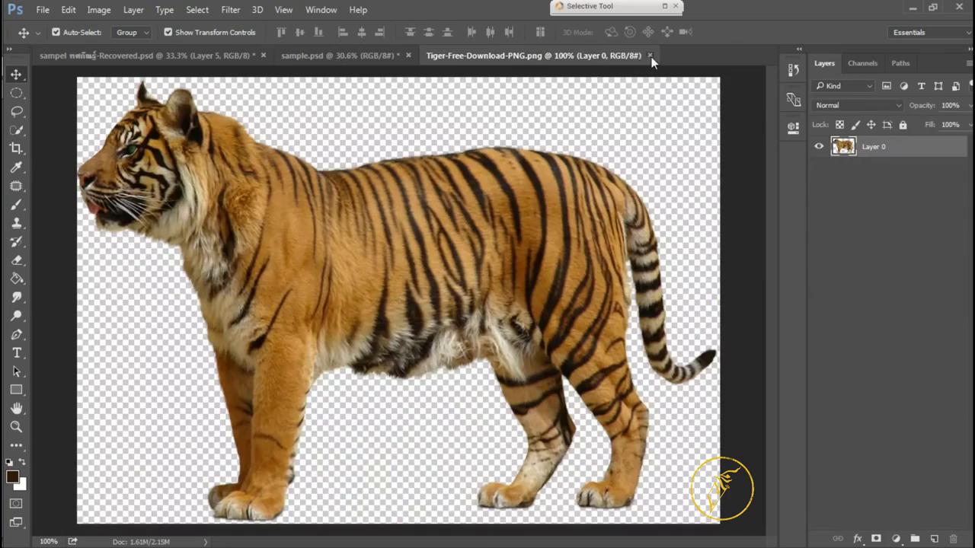
click(649, 55)
click(856, 105)
click(838, 296)
key(Up)
key(Up)
key(Up)
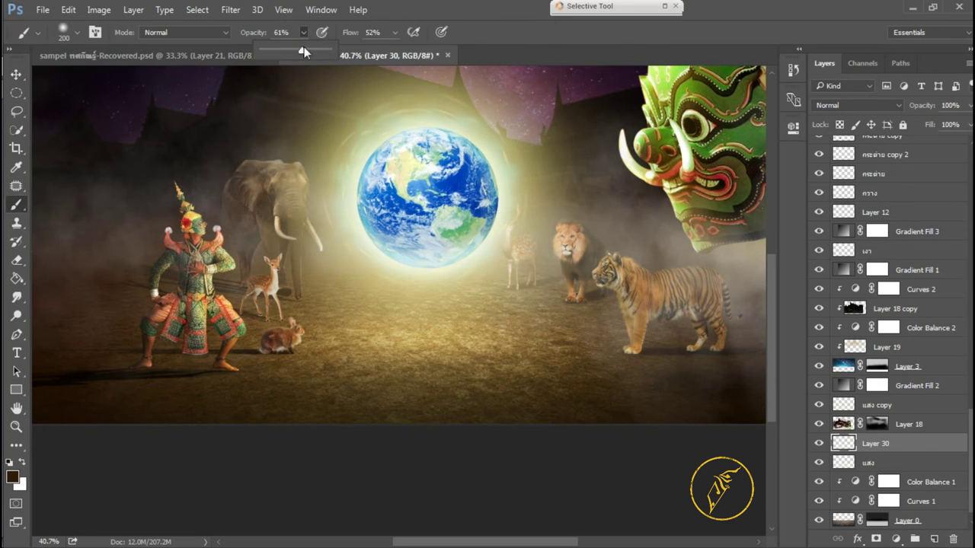
Step: Paint a soft glow below the Earth, blend it in Overlay, and widen it
click(435, 351)
key(v)
mouse_move(436, 315)
mouse_down()
mouse_move(461, 359)
mouse_move(479, 338)
mouse_up()
click(856, 105)
click(831, 179)
key(Down)
key(Down)
key(Down)
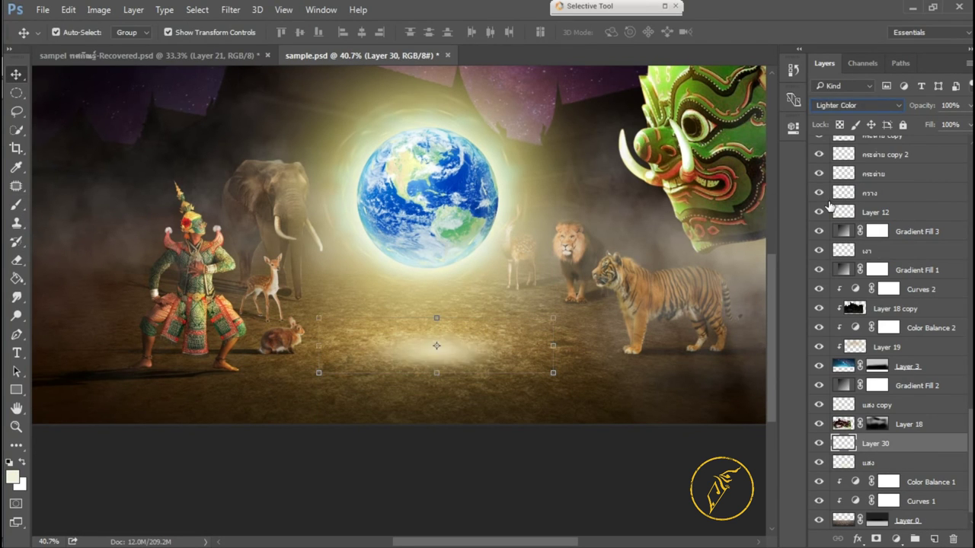
drag(553, 345, 618, 346)
Step: Add an empty Layer 31 at the top of the layer stack
scroll(460, 351, up, 3)
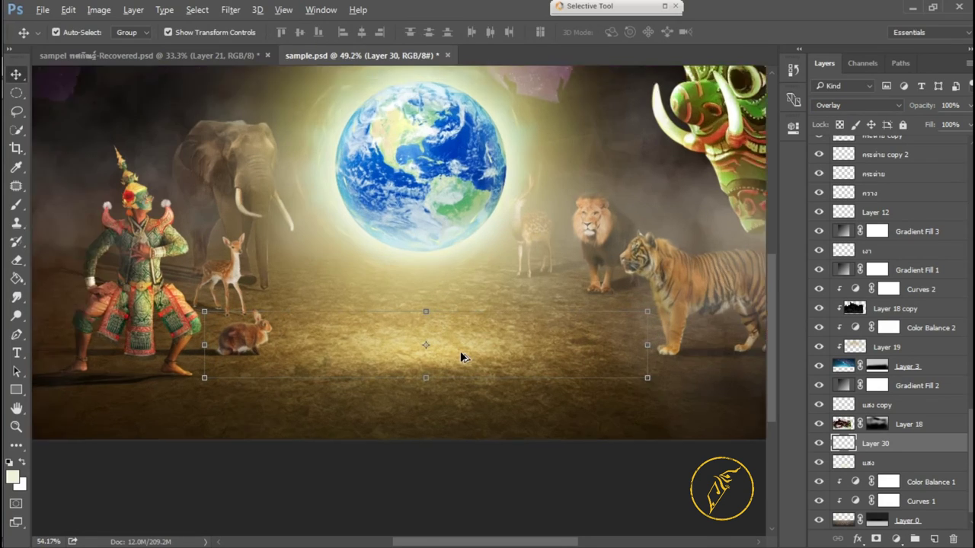
scroll(462, 356, up, 2)
scroll(465, 358, down, 3)
scroll(466, 358, down, 2)
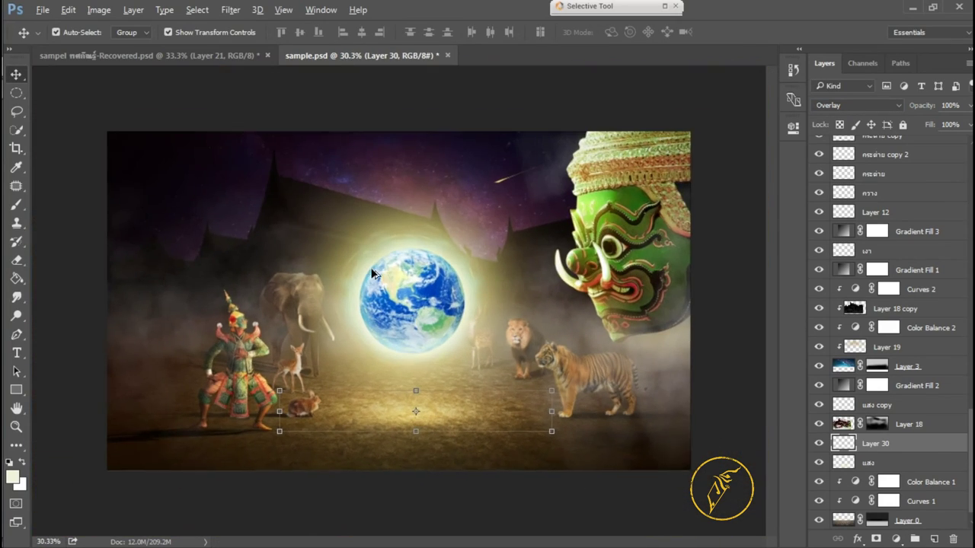
scroll(891, 305, up, 10)
click(887, 150)
click(934, 538)
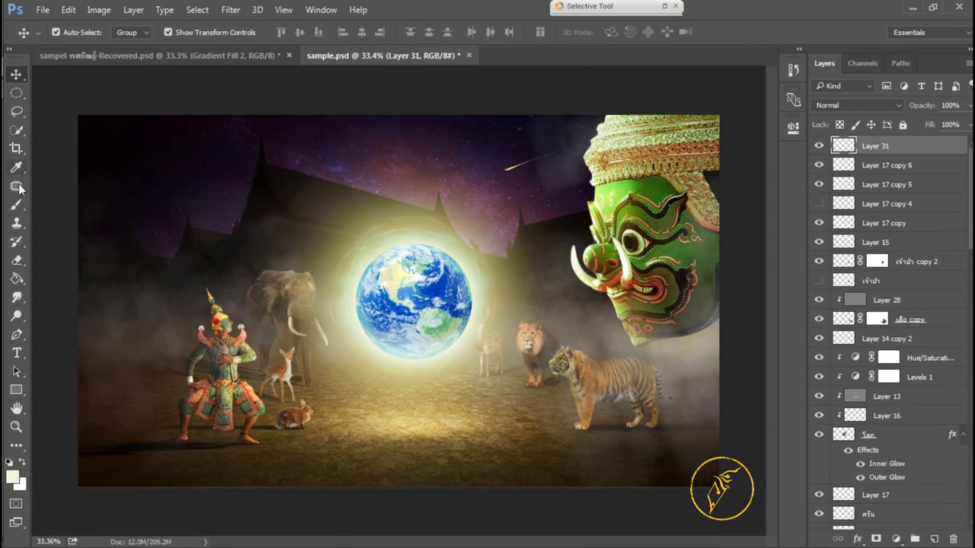
Step: Set up the soft fog brush 3495, resized, at 43% opacity and 37% flow
key(b)
right_click(631, 432)
drag(646, 433, 650, 493)
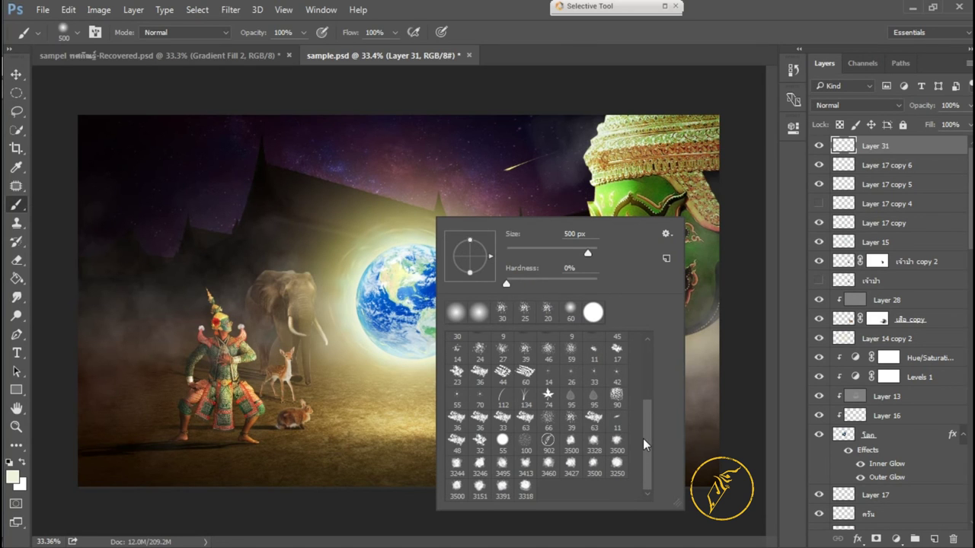
click(501, 467)
drag(587, 253, 572, 254)
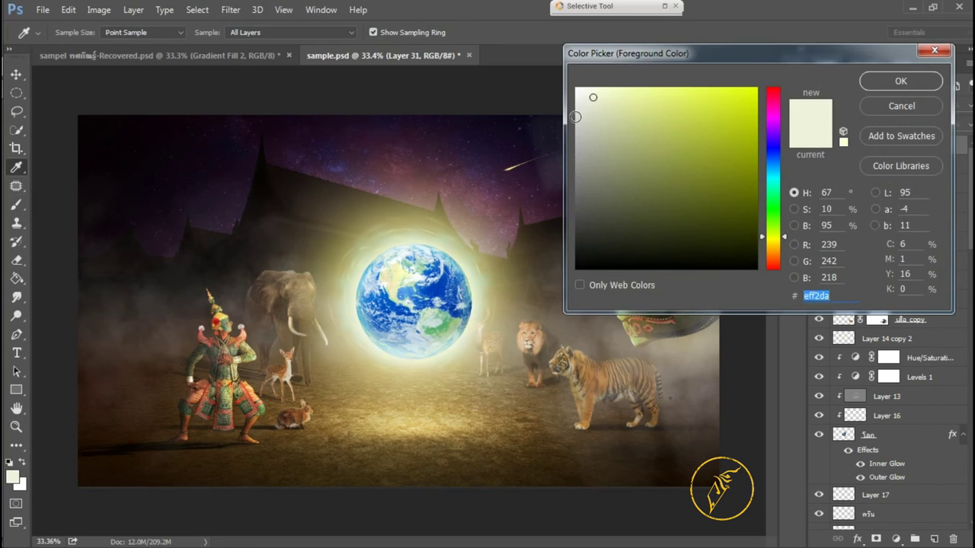
key(shift+3)
key(shift+7)
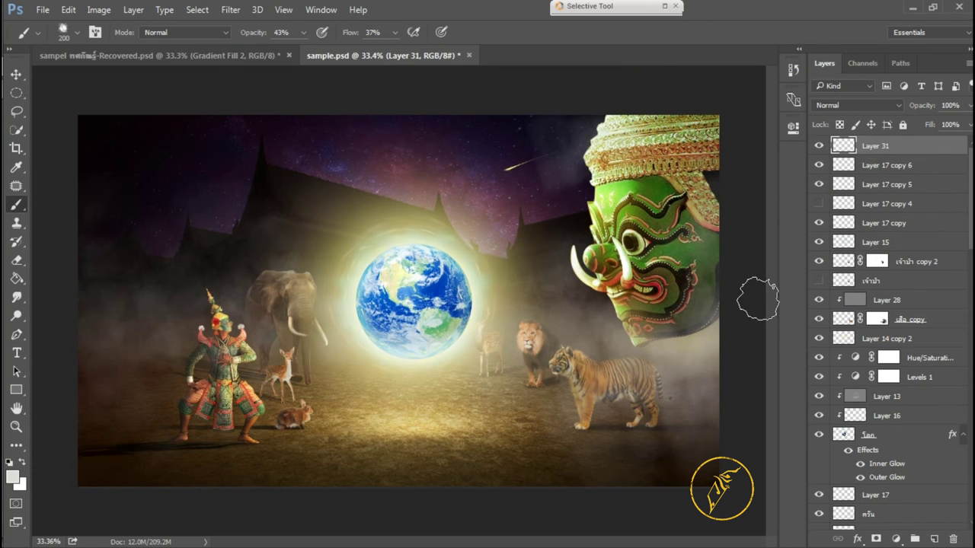
key(bracketright)
key(bracketright)
key(bracketright)
Step: Paint pale fog over the mask's jaw, then erase a little fog near the lower left
mouse_move(689, 289)
mouse_down()
mouse_move(670, 323)
mouse_move(739, 338)
mouse_up()
click(13, 477)
key(Return)
key(b)
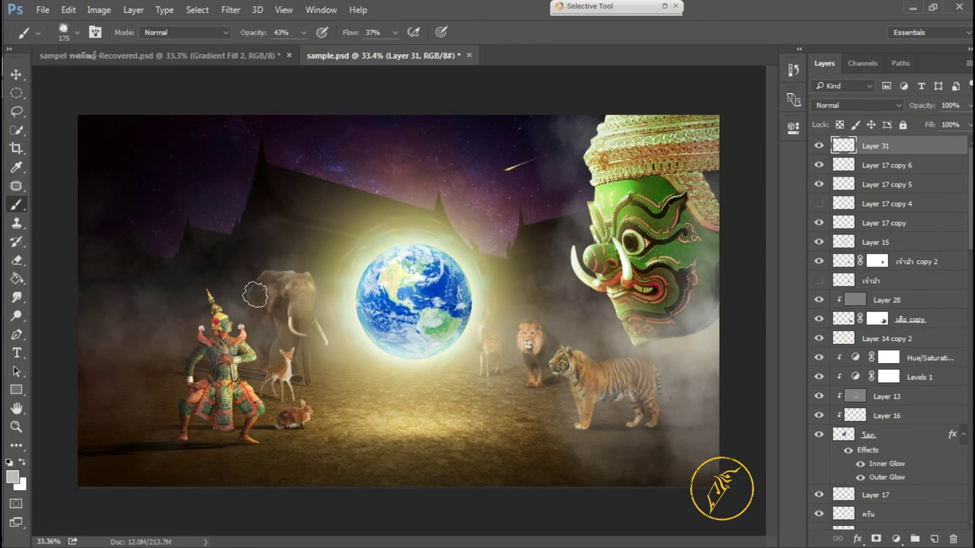
drag(655, 304, 680, 329)
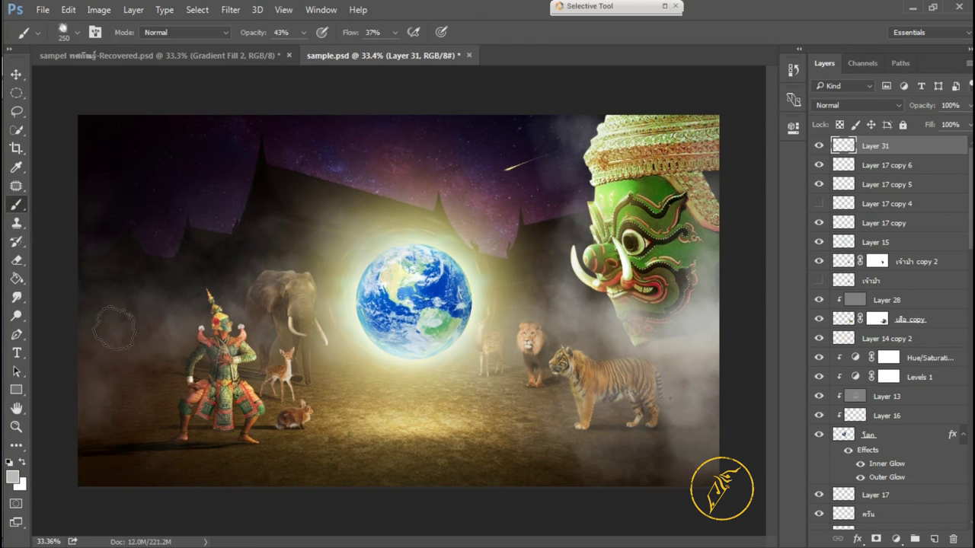
key(e)
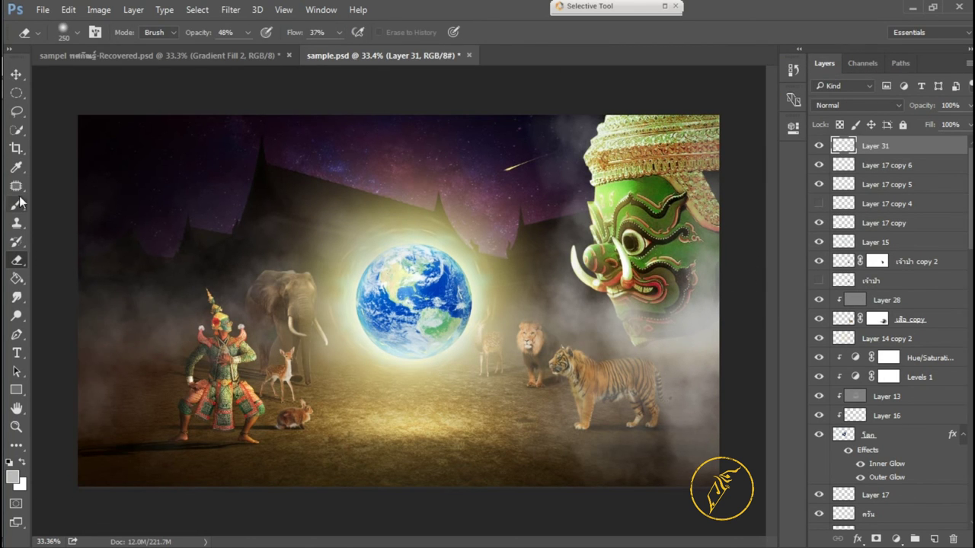
drag(191, 456, 229, 480)
Step: Deselect Layer 31 and start a crop, pulling the left edge inward
key(v)
click(712, 253)
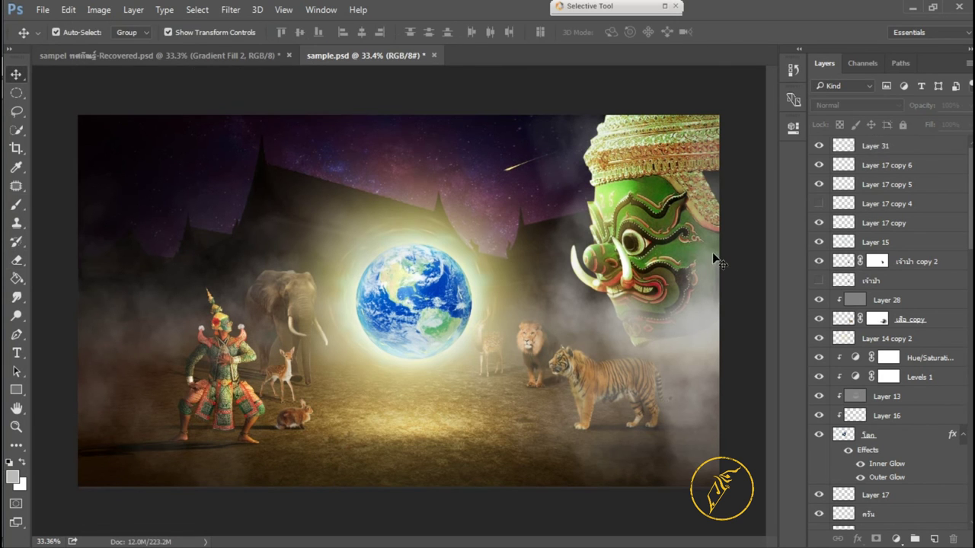
click(15, 148)
drag(78, 300, 97, 300)
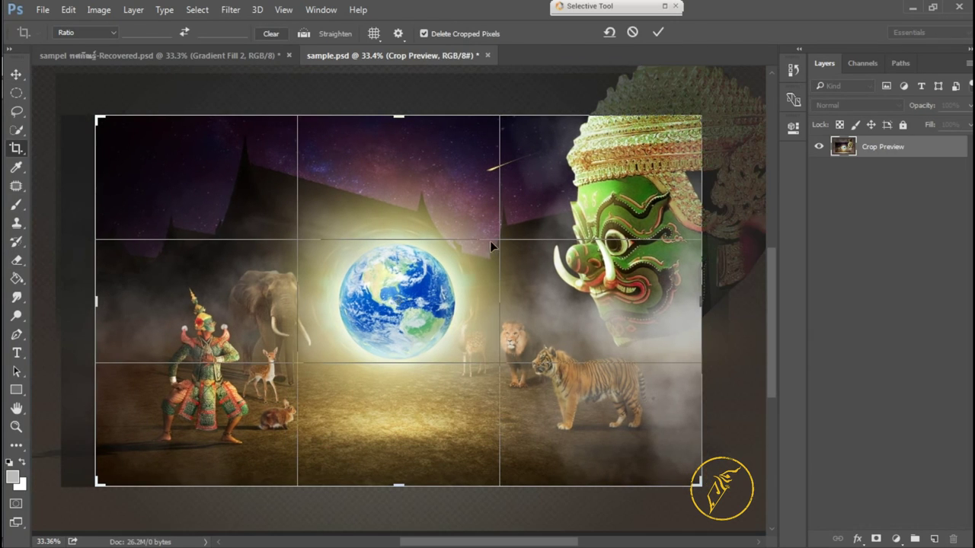
Step: Commit the crop and select Layer 28 and the เสือ copy tiger layer
key(Return)
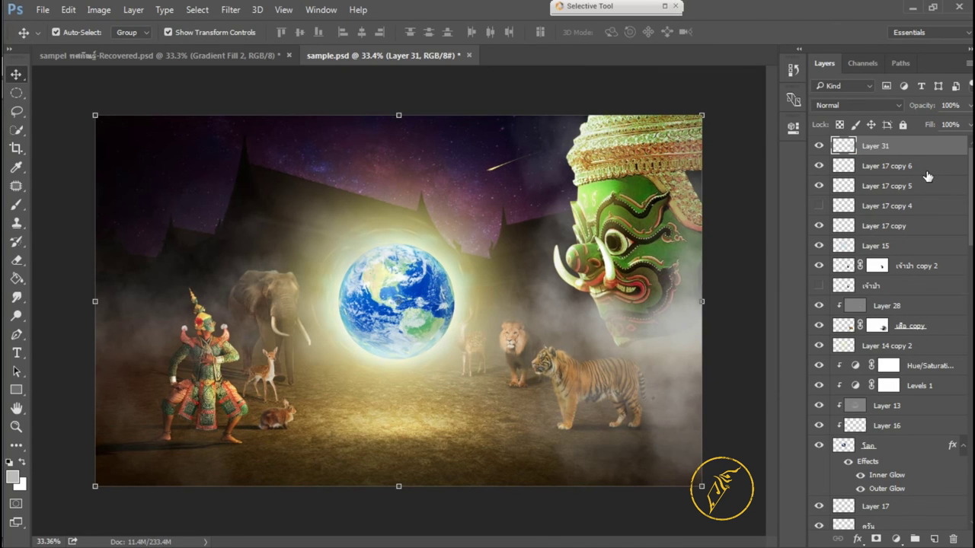
click(643, 356)
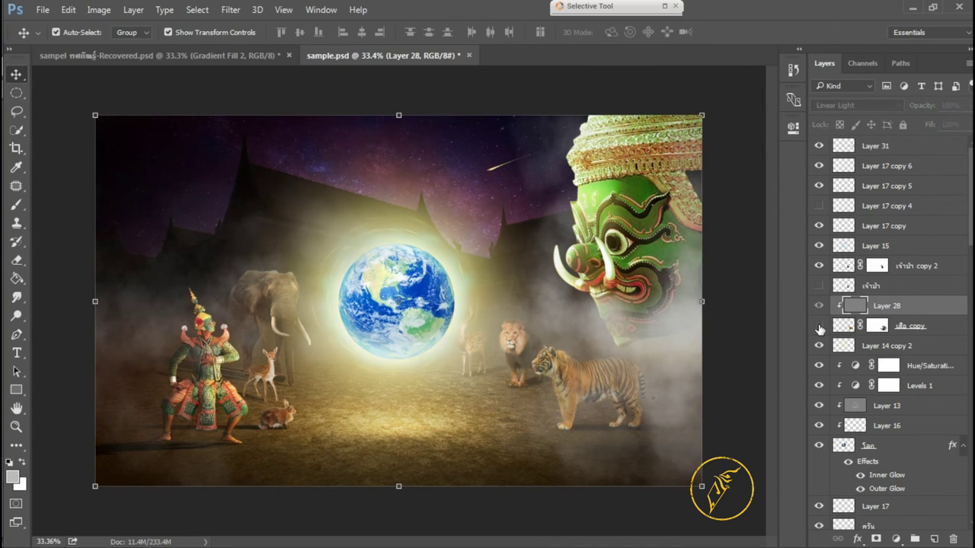
click(841, 327)
Step: Prepare the Dodge tool with a tan foreground and size 200 on the เสือ tiger layer
click(16, 315)
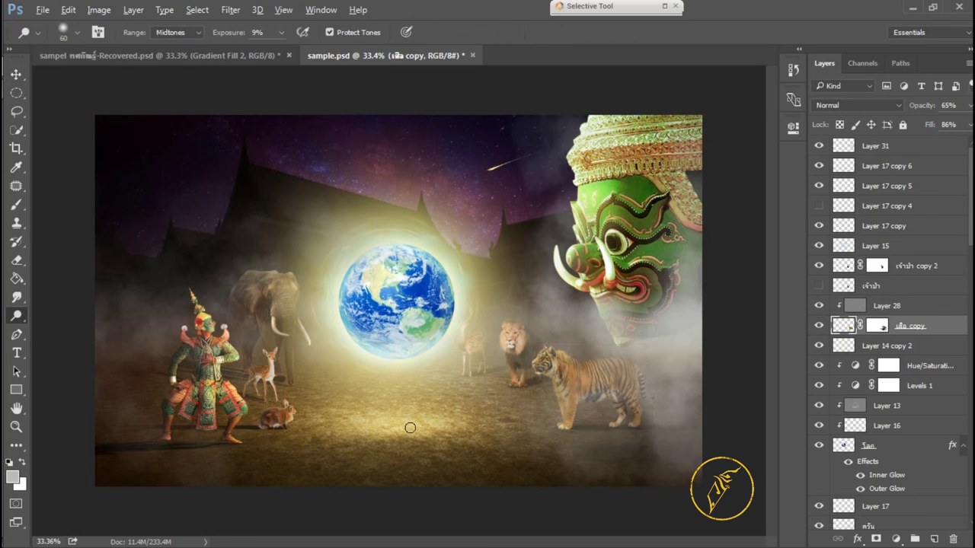
click(13, 478)
click(434, 419)
click(898, 84)
key(bracketleft)
key(bracketleft)
key(bracketleft)
scroll(820, 327, down, 2)
scroll(820, 327, down, 3)
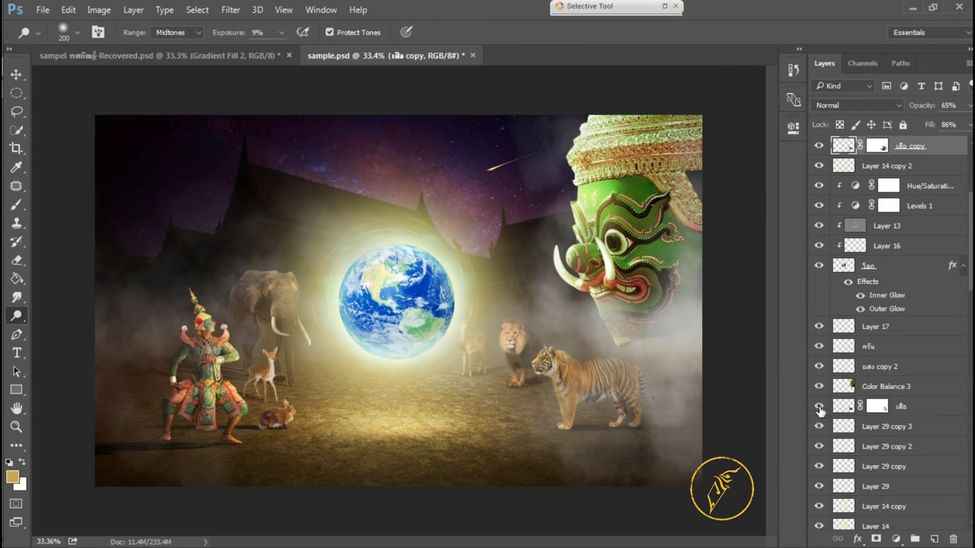
click(837, 406)
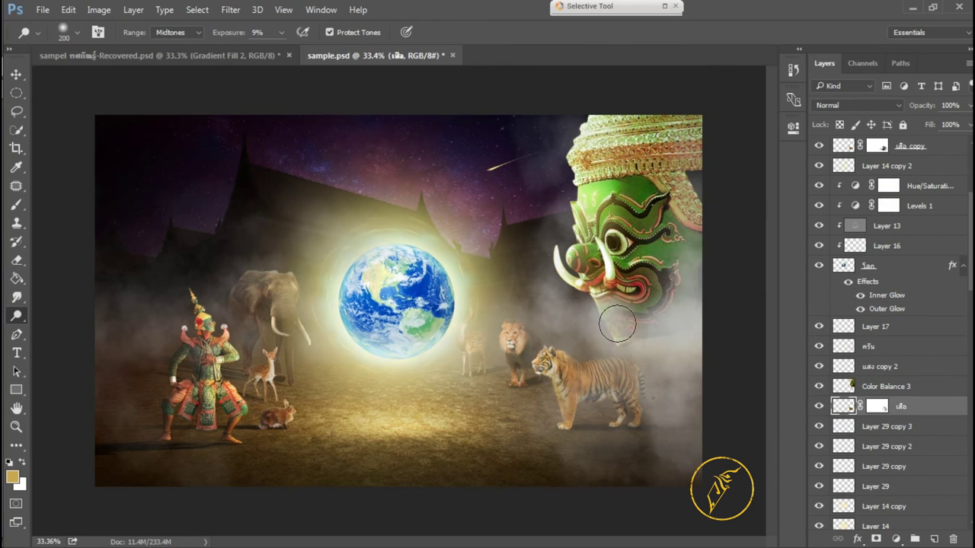
Step: Zoom out on the composite and select the top layer of the stack
key(v)
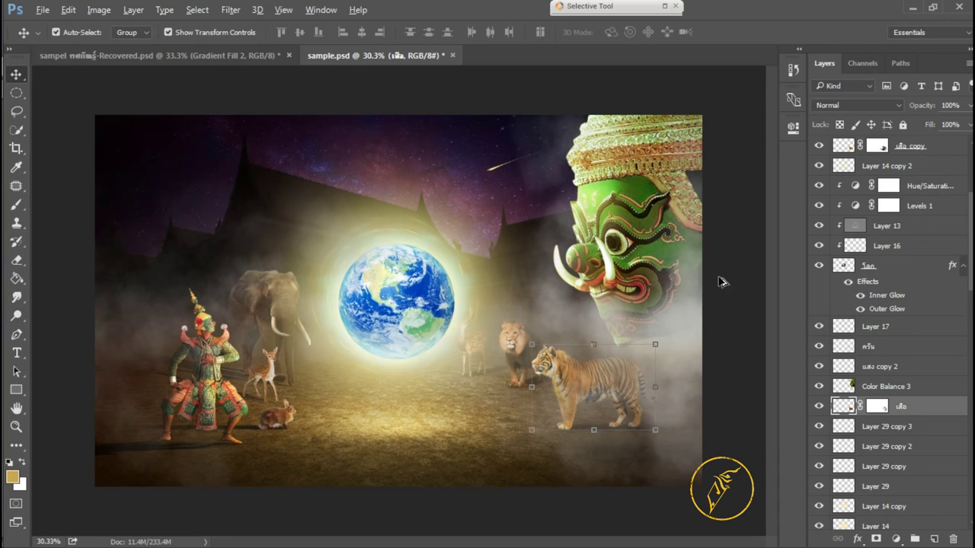
key(ctrl+minus)
key(alt+period)
Step: Add a Gradient Fill layer from the black-to-white preset with a dark brown left stop
click(895, 539)
click(845, 246)
click(753, 112)
click(404, 112)
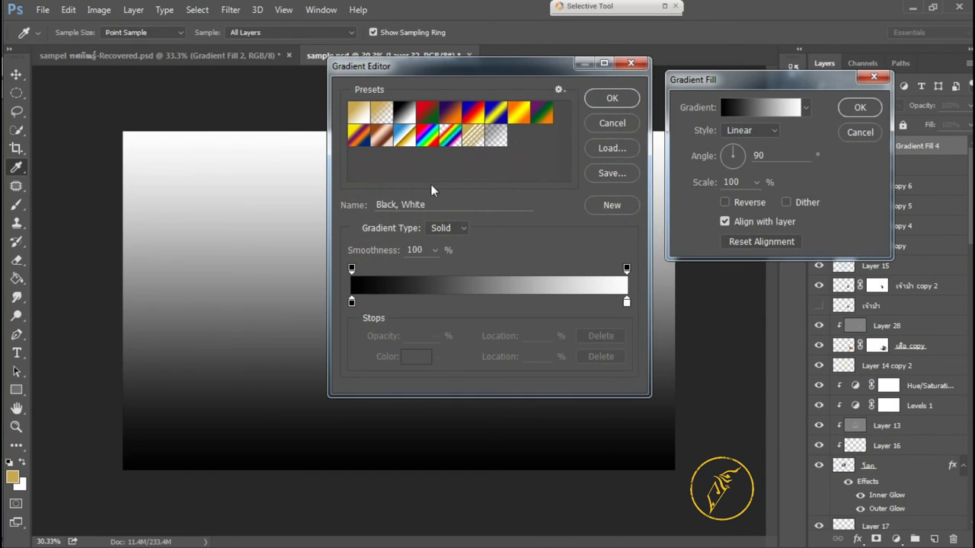
double_click(351, 302)
click(720, 217)
click(778, 251)
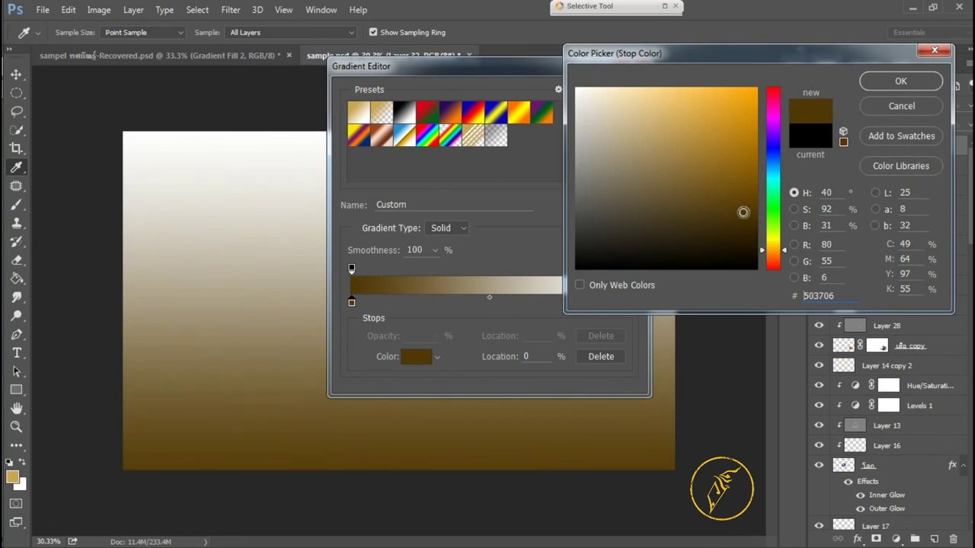
Step: Make the right gradient stop bright gold and deepen the left stop to dark brown
click(901, 80)
double_click(627, 302)
click(772, 247)
click(699, 92)
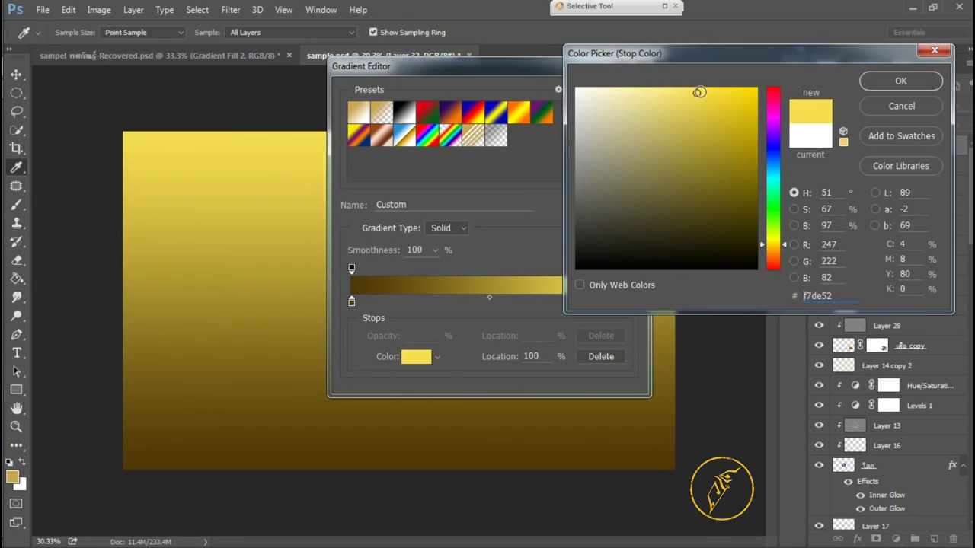
click(700, 91)
click(901, 81)
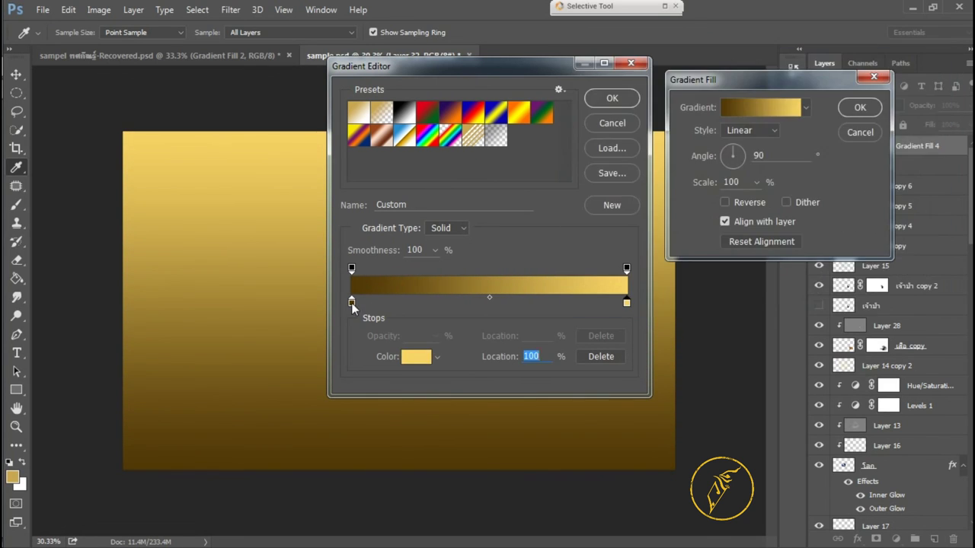
double_click(351, 302)
click(740, 225)
click(901, 81)
click(615, 97)
Step: Set the gradient style to Radial with a larger scale and apply it
click(750, 130)
click(739, 148)
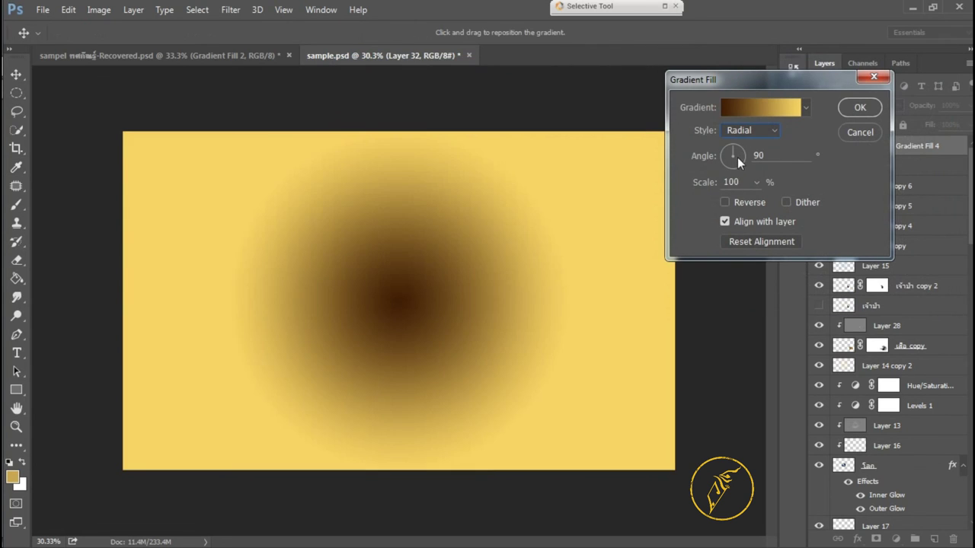
drag(758, 199, 792, 201)
click(852, 111)
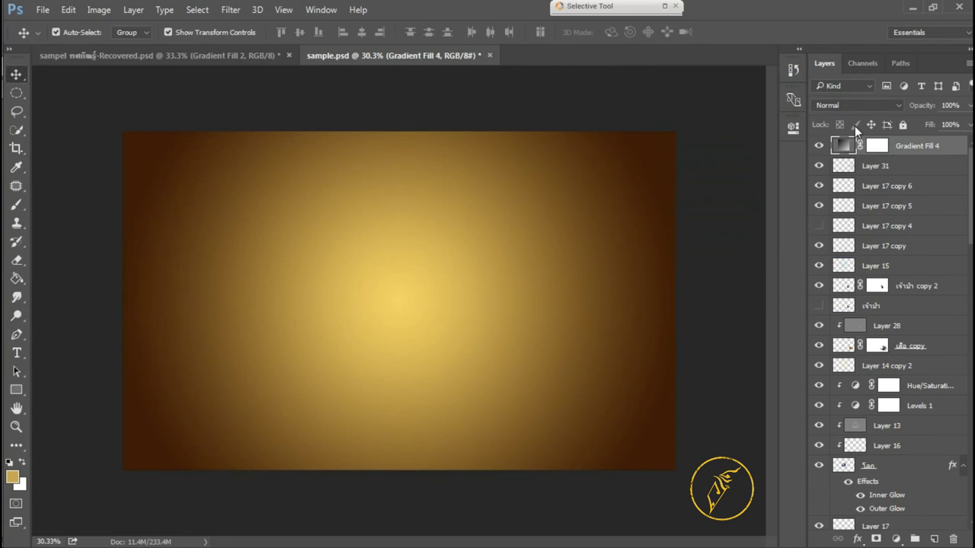
Step: Blend Gradient Fill 4 in Soft Light, comparing Overlay and Hard Light
click(856, 105)
click(838, 251)
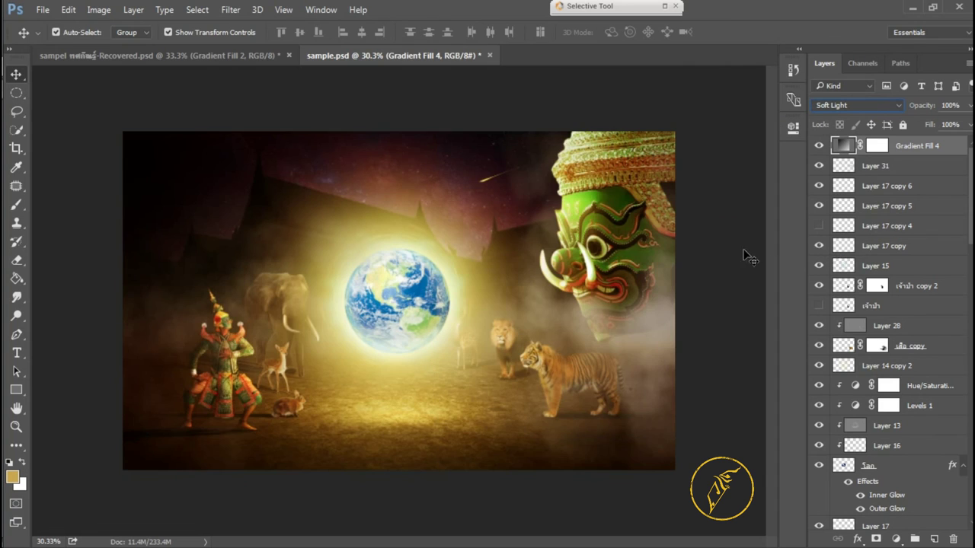
key(Up)
key(Down)
key(Down)
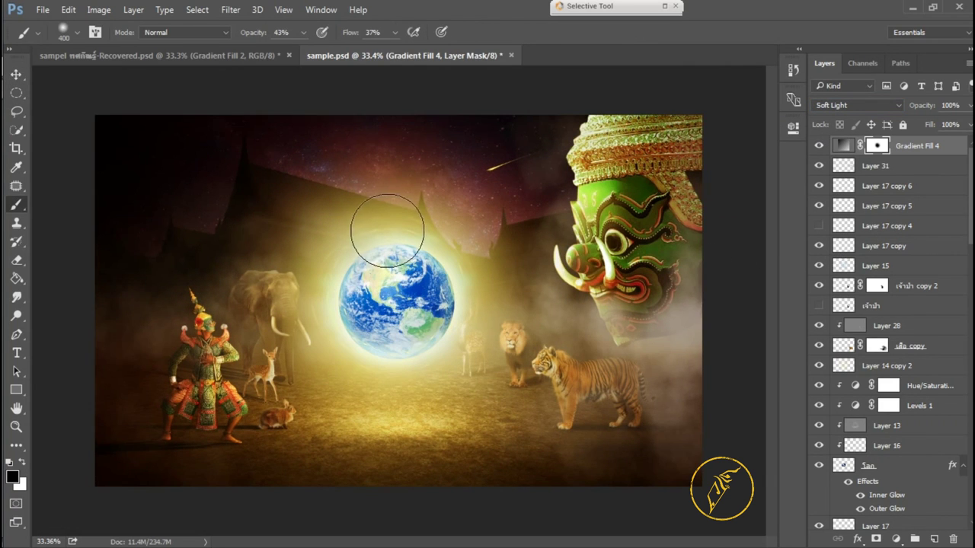
click(16, 75)
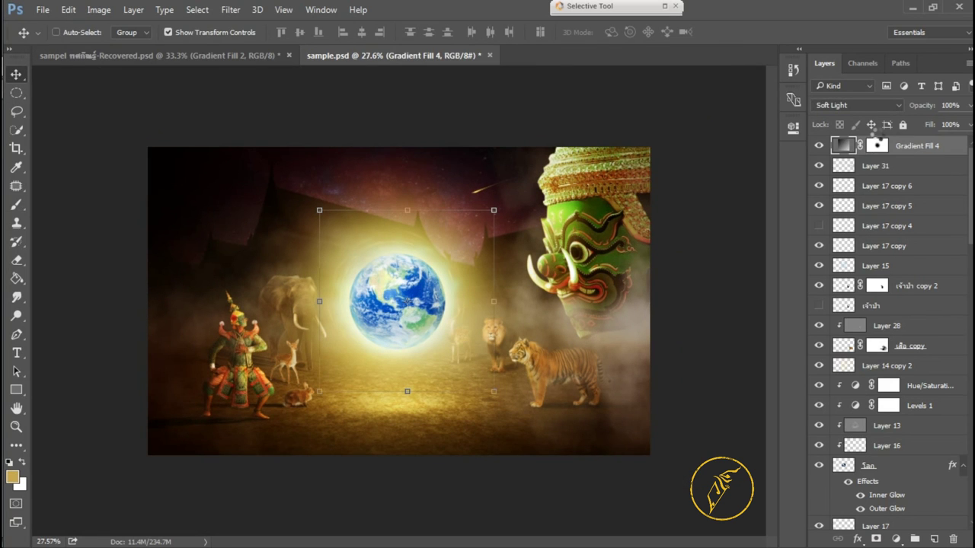
Step: Stamp all visible layers into Layer 32, duplicate it, and set the copy to Linear Light
key(ctrl+shift+alt+e)
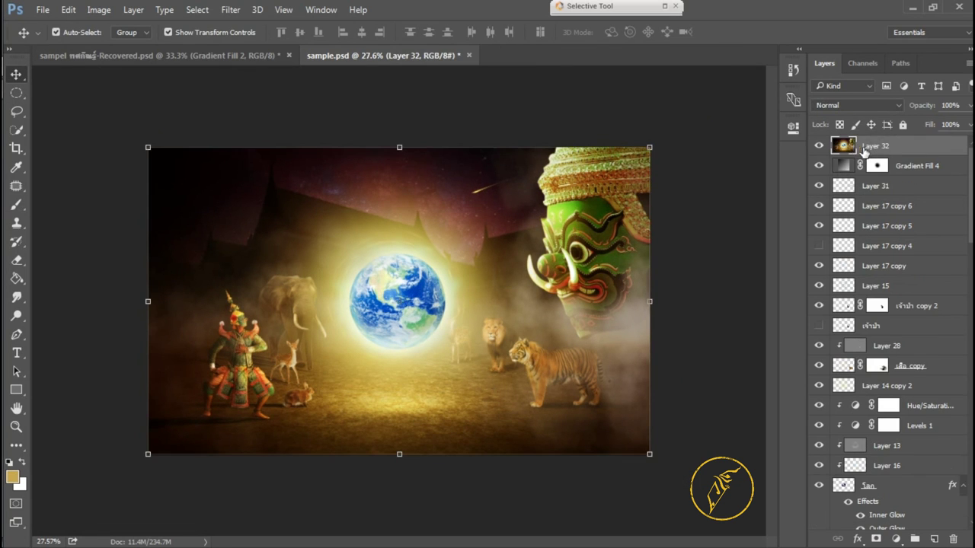
key(ctrl+j)
click(856, 105)
click(838, 268)
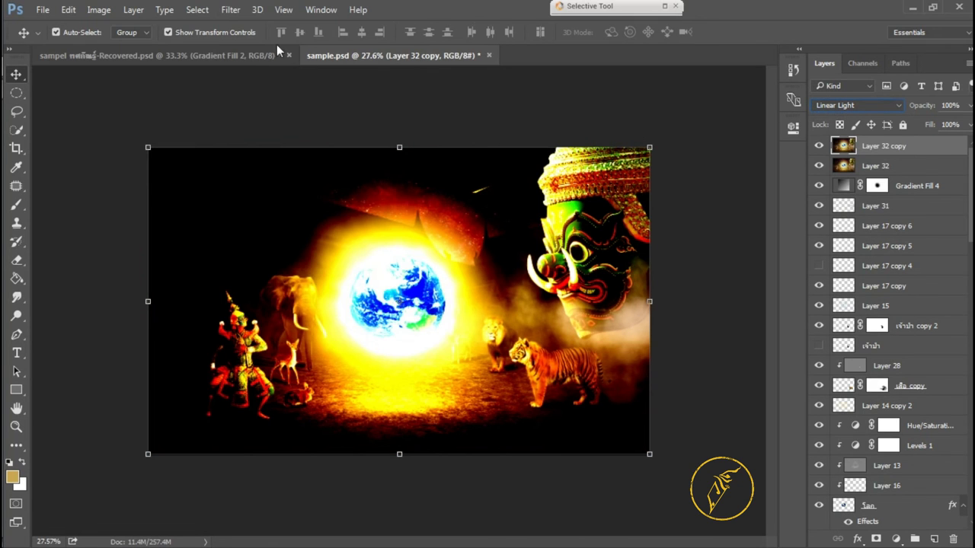
Step: Apply a 1.5 px High Pass filter to the copy and fit the image on screen
click(230, 10)
click(451, 303)
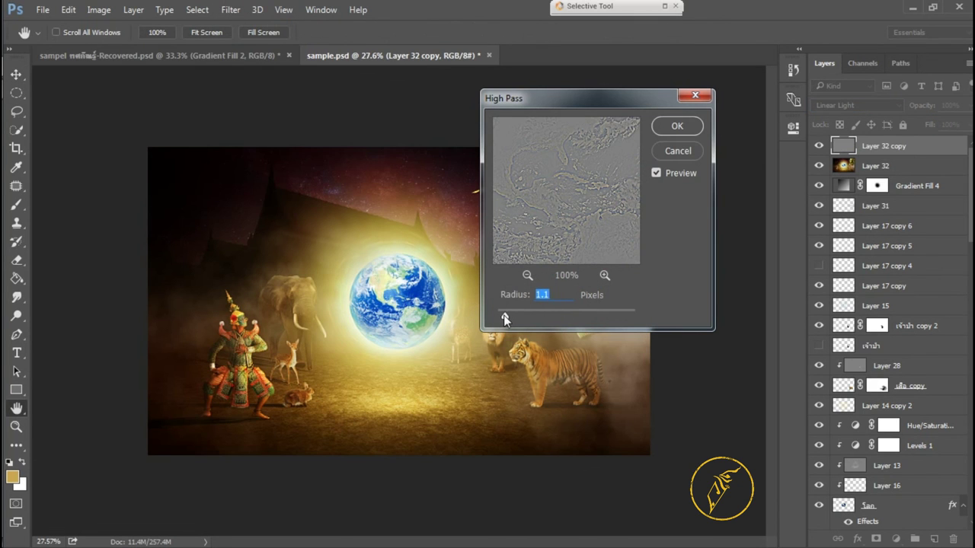
drag(492, 319, 520, 317)
click(677, 126)
key(v)
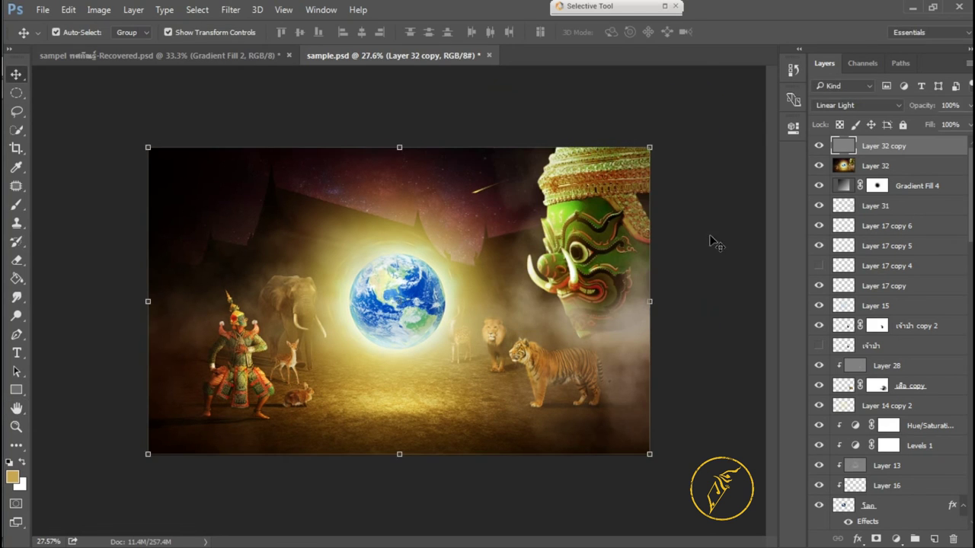
key(ctrl+0)
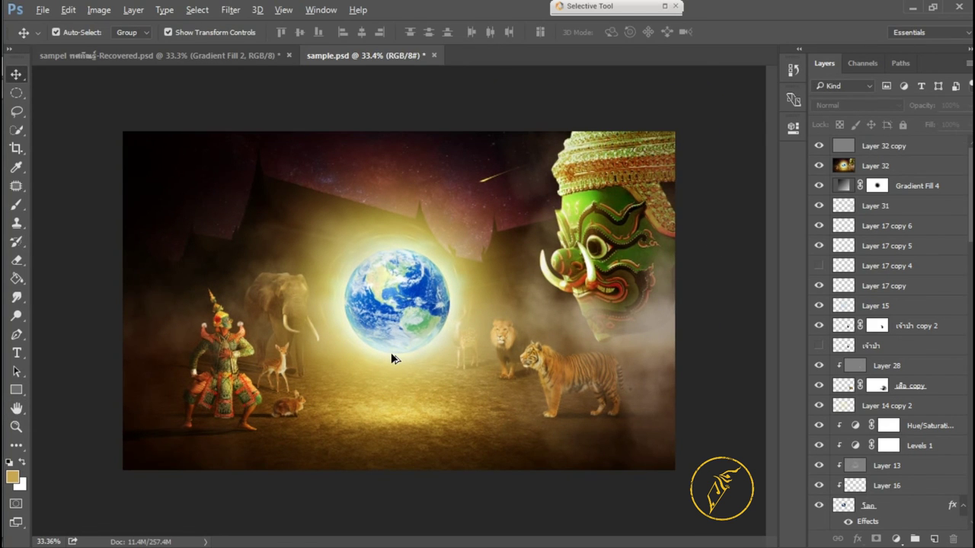
Step: Erase Layer 32 copy's sharpening over the globe with the Eraser at 77% opacity
scroll(391, 353, up, 1)
scroll(446, 359, up, 1)
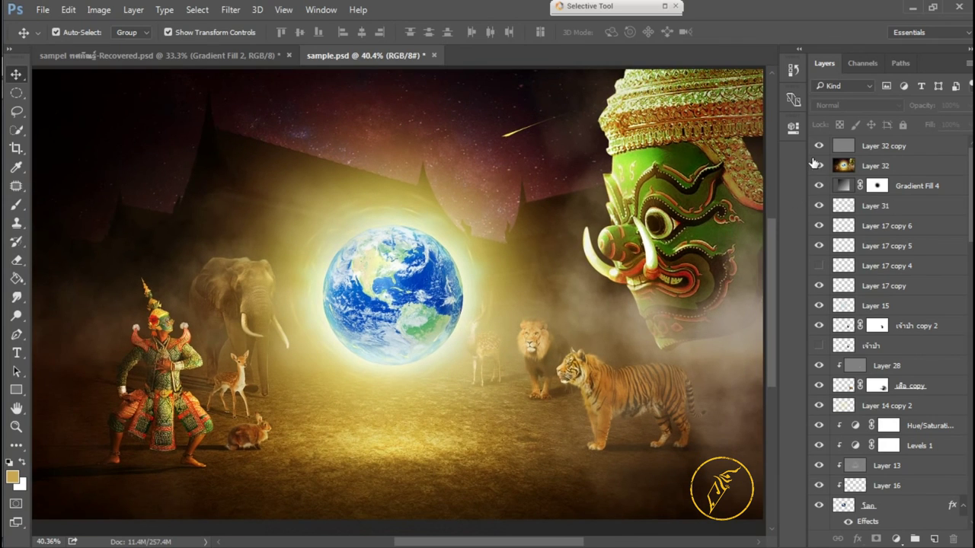
key(e)
click(883, 145)
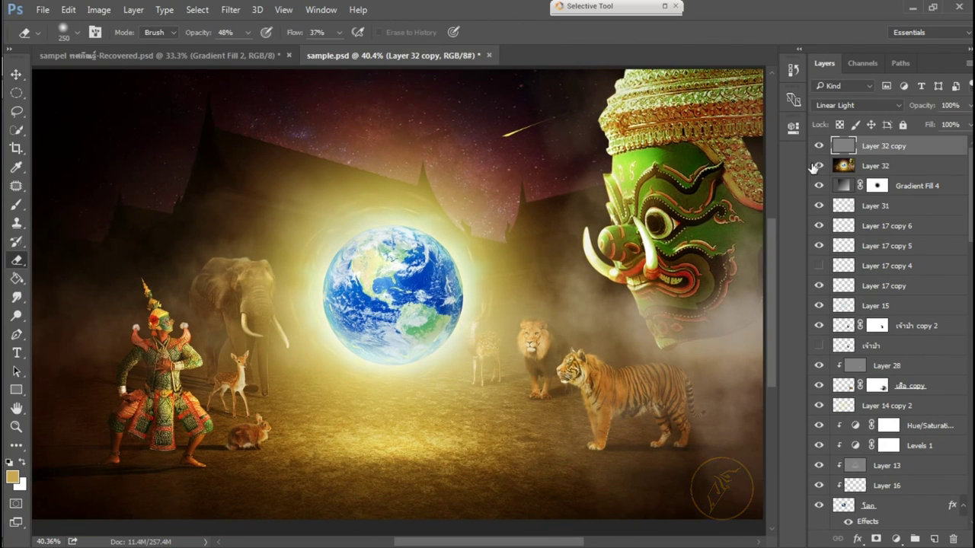
click(339, 32)
key(7)
key(7)
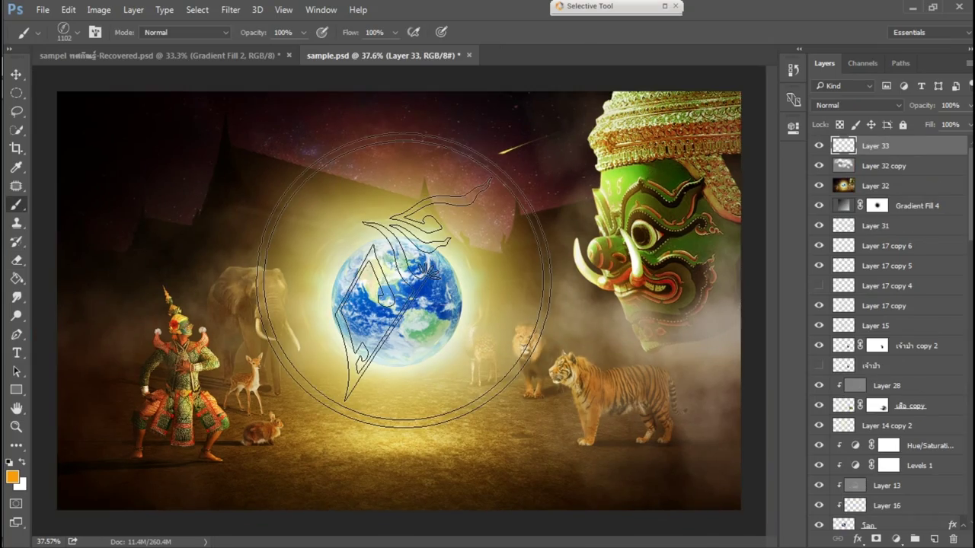
click(404, 280)
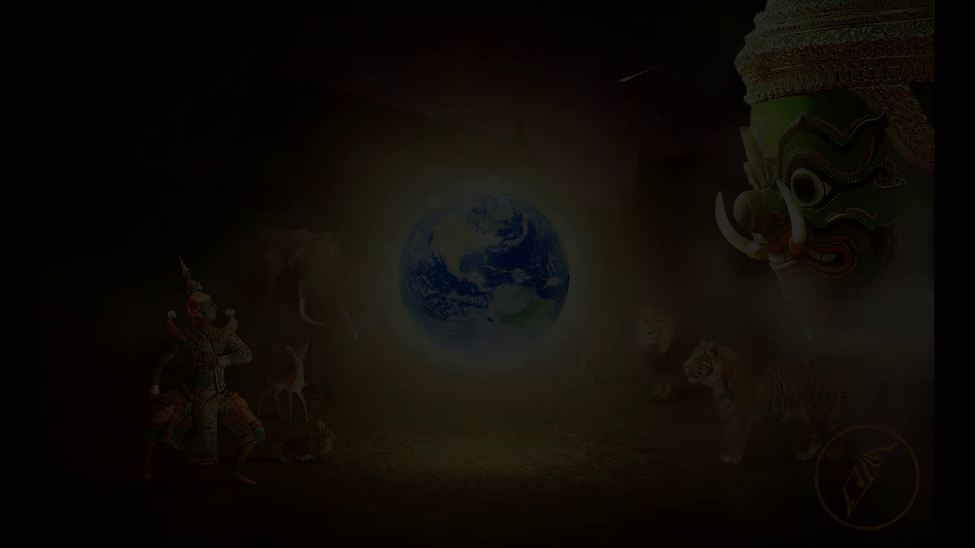